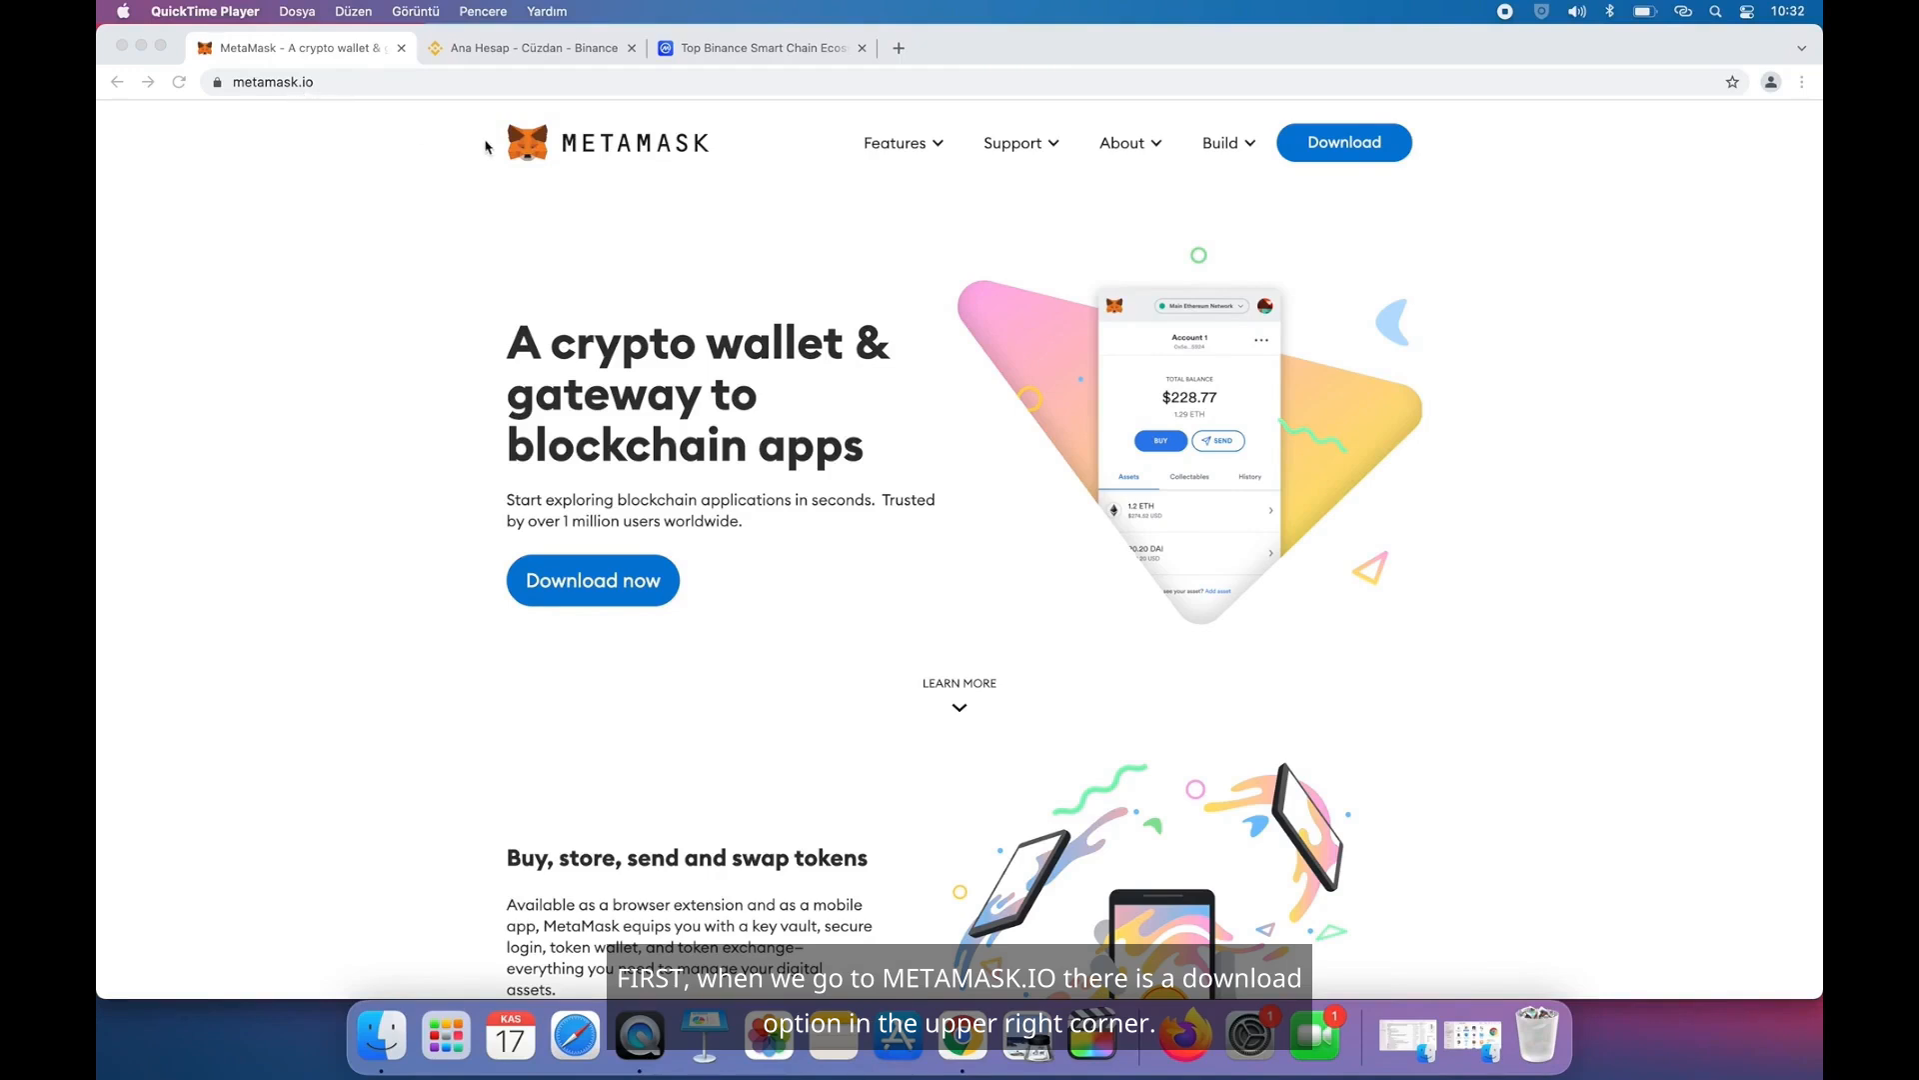
- Install the MetaMask extension for Chrome from the MetaMask download page and the Chrome Web Store, allowing its permissions
click(1350, 146)
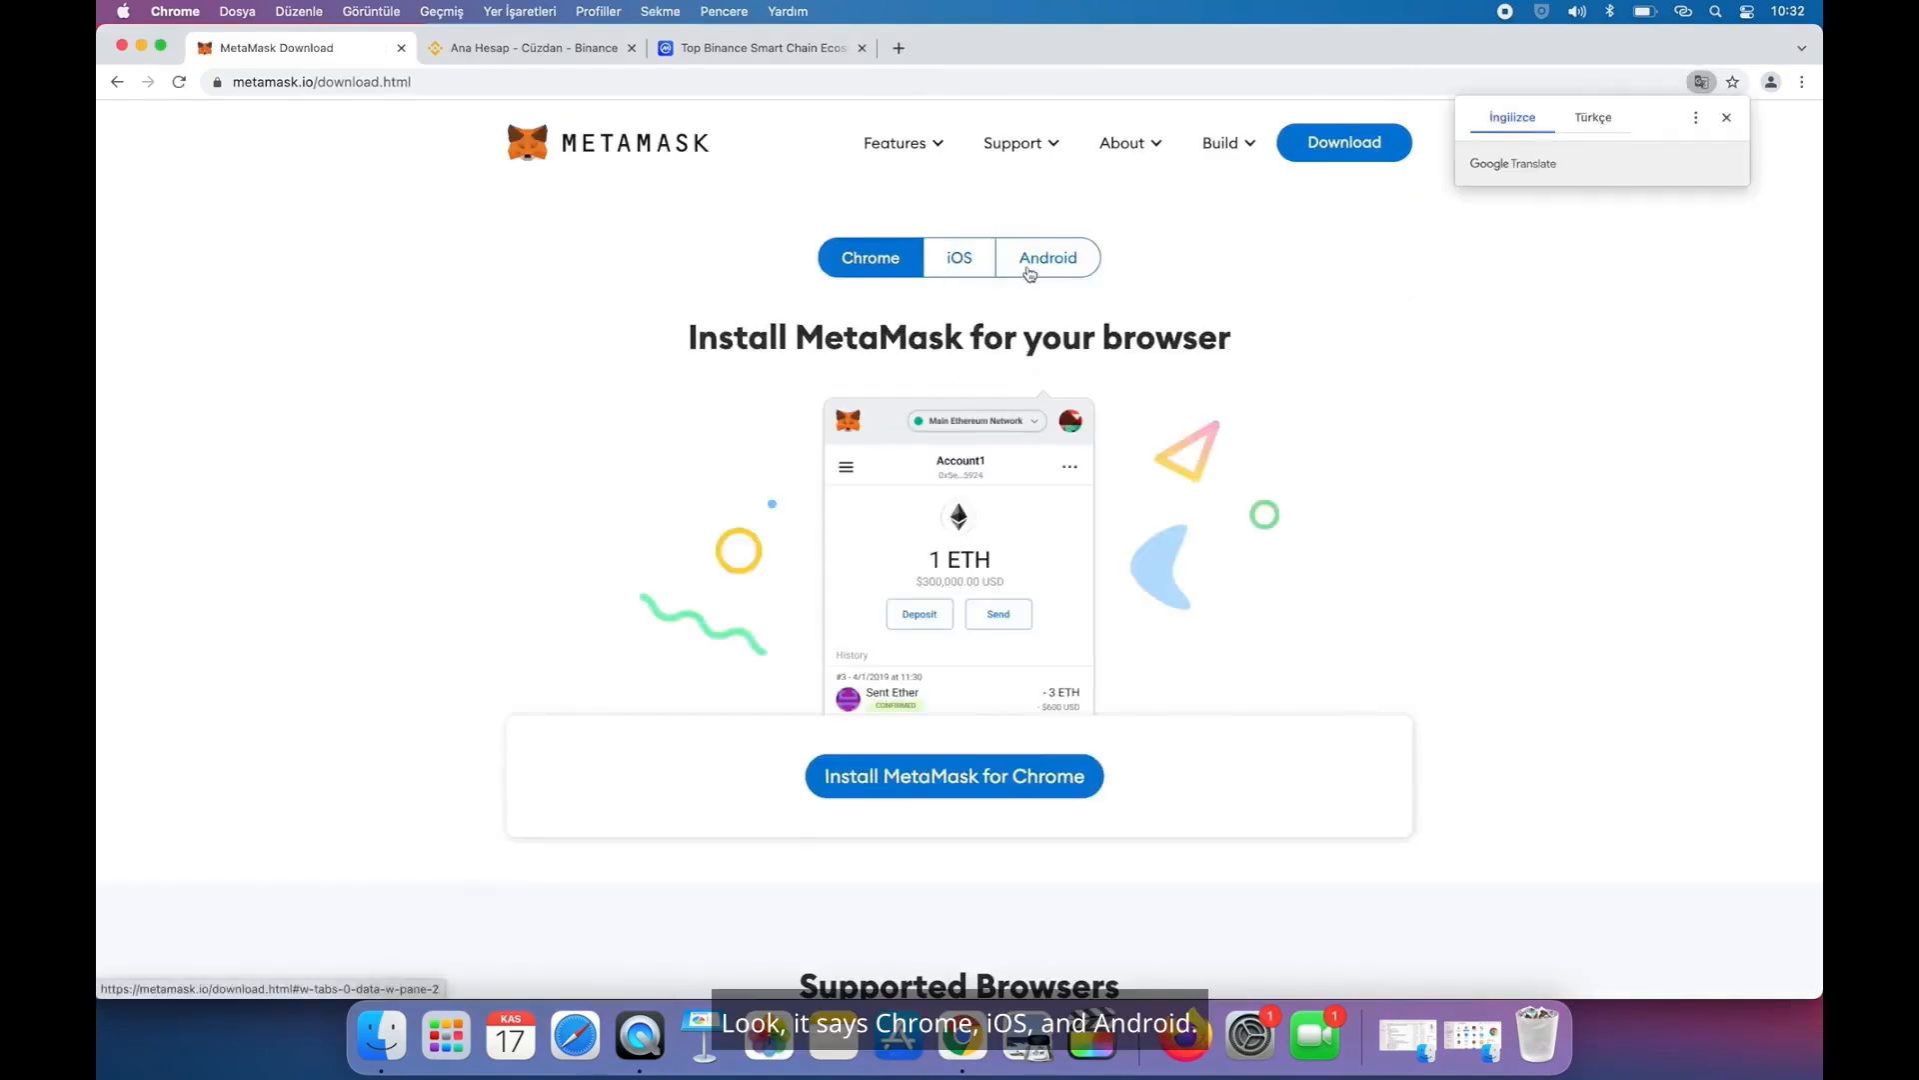
click(1728, 118)
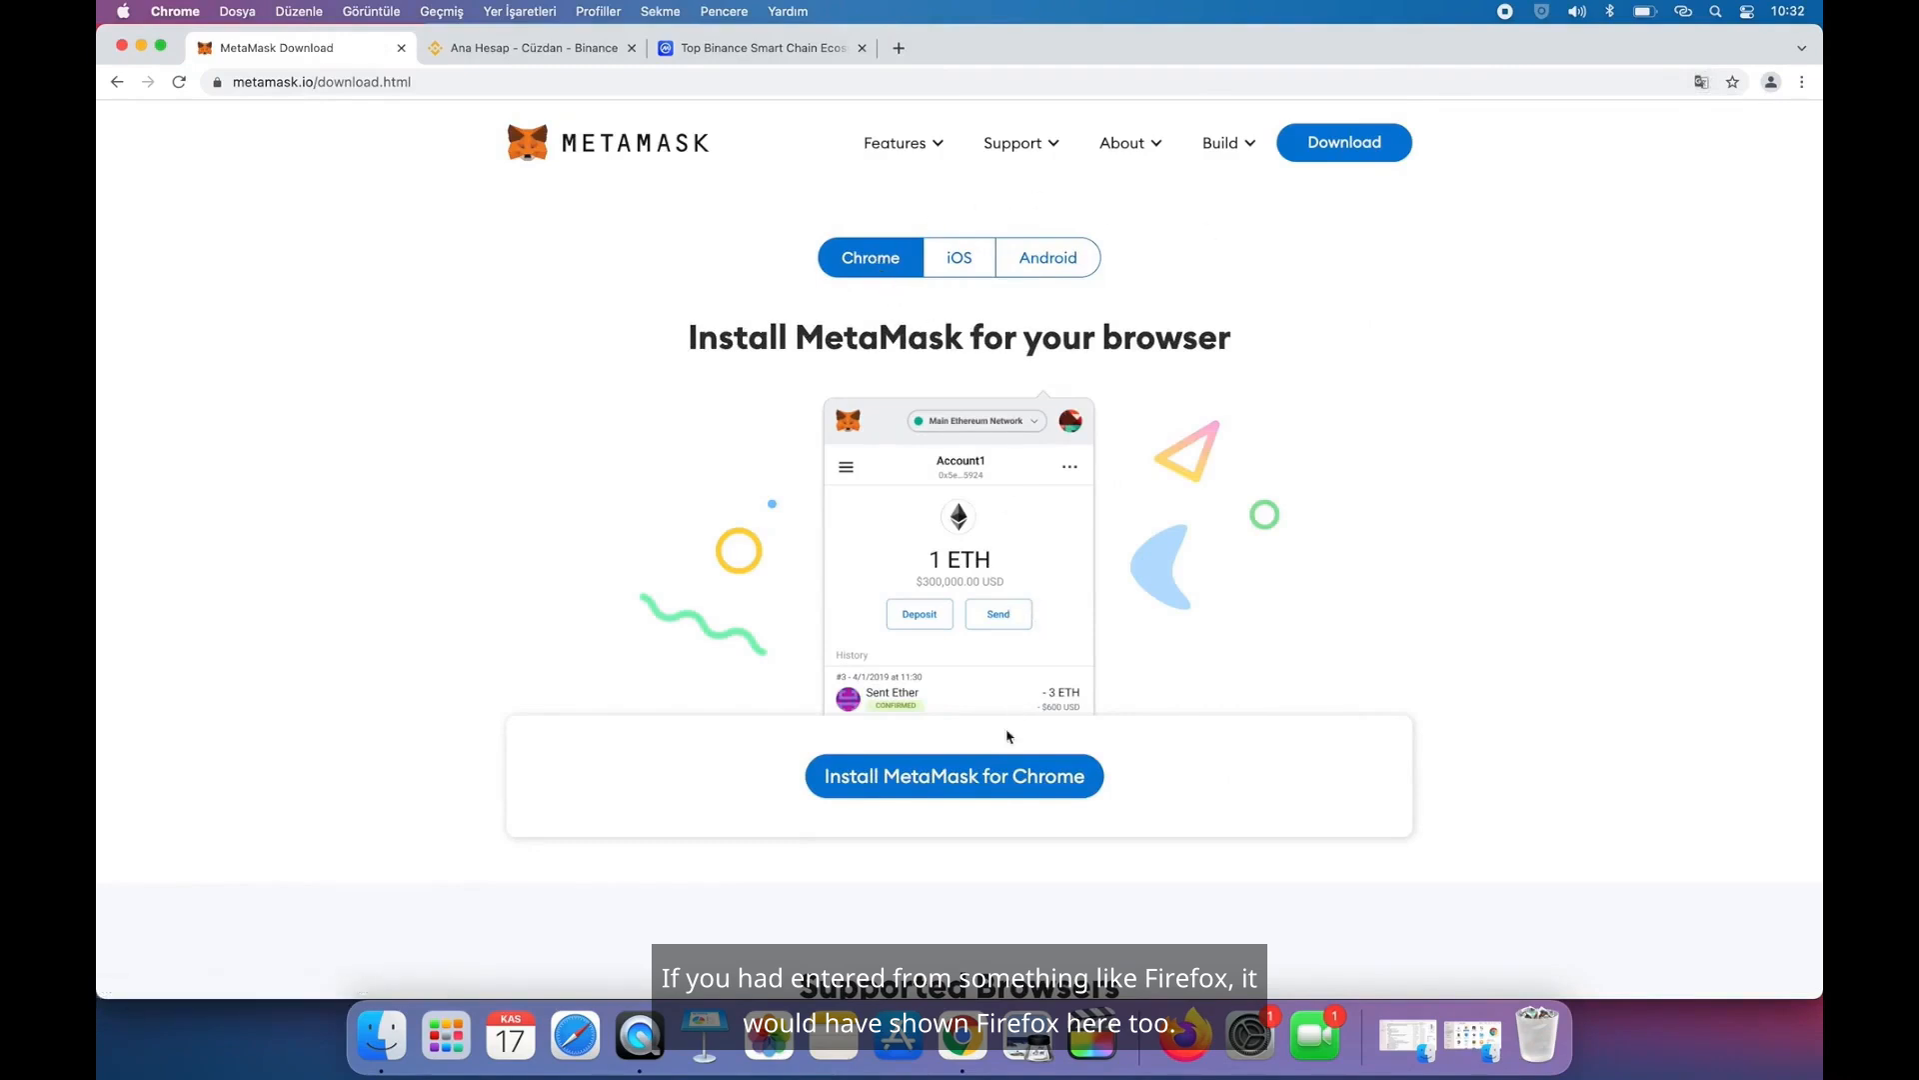
click(952, 789)
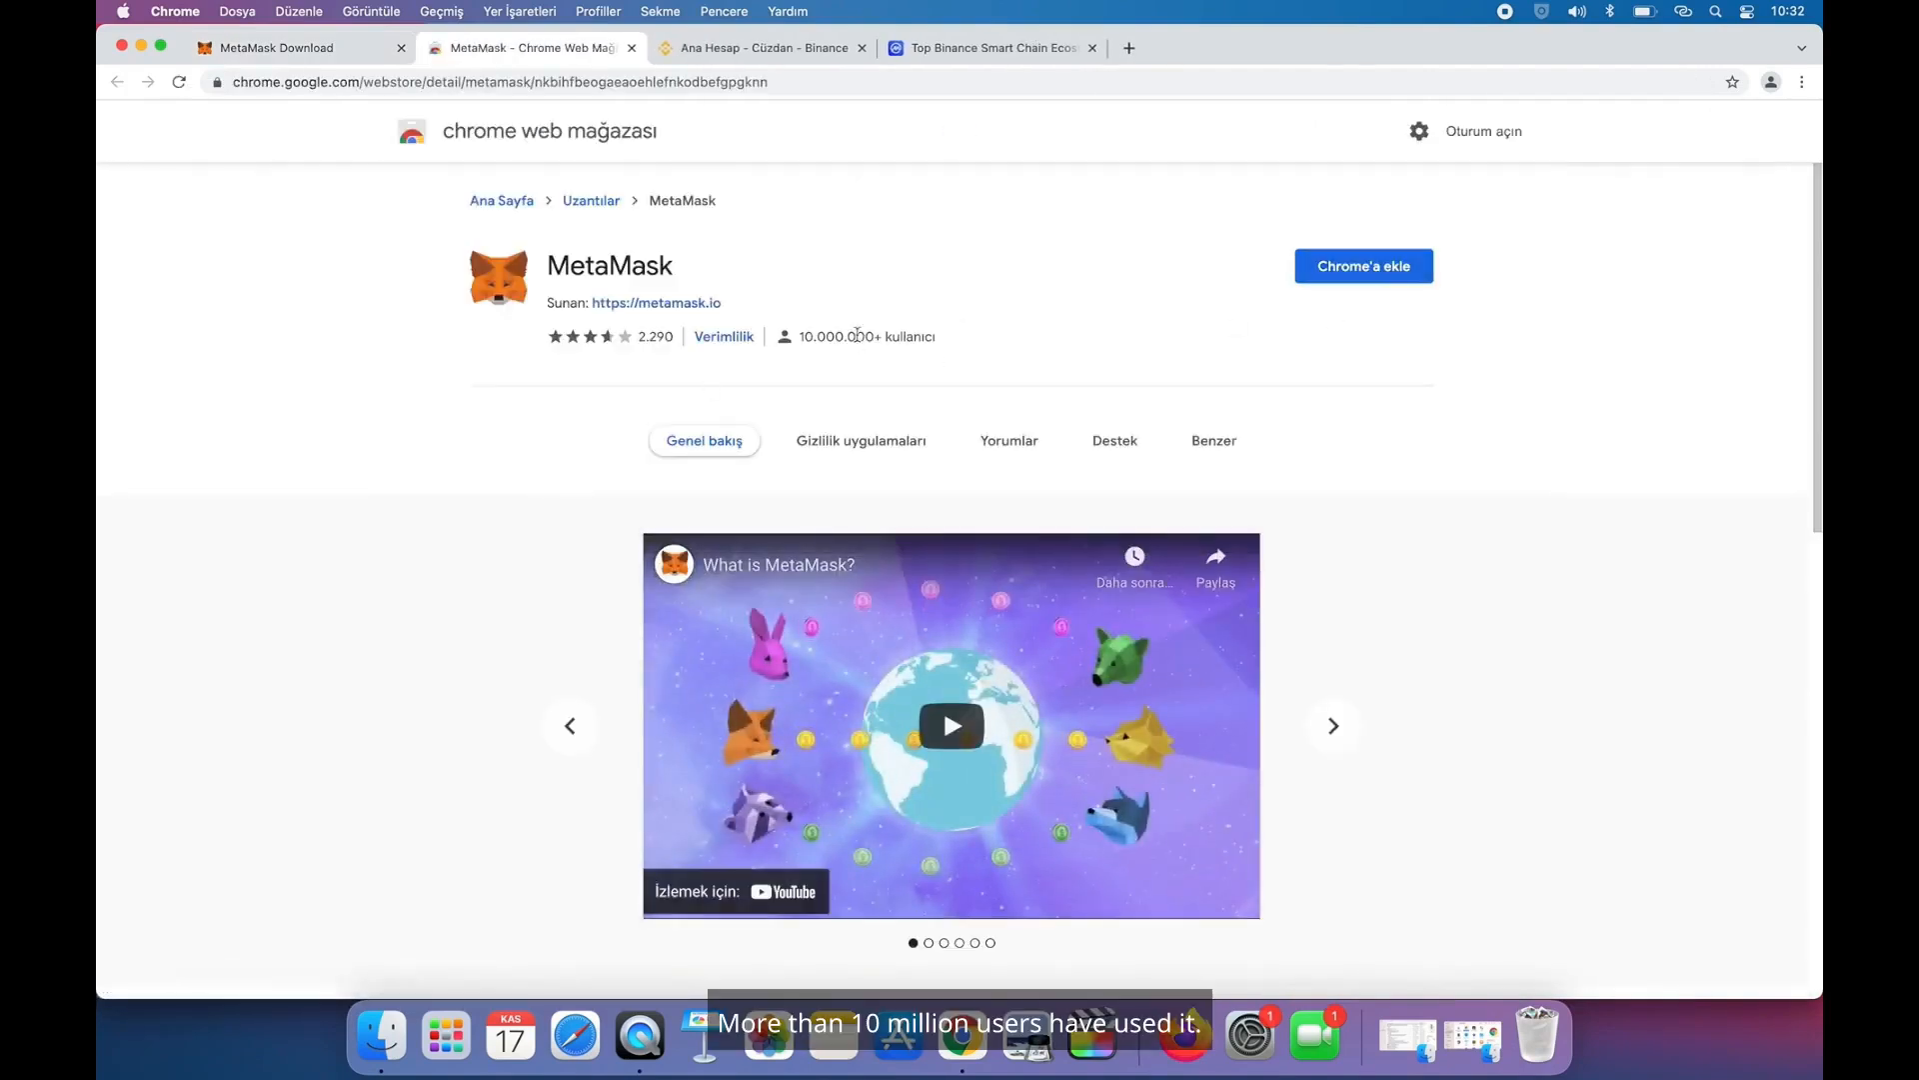
click(1378, 279)
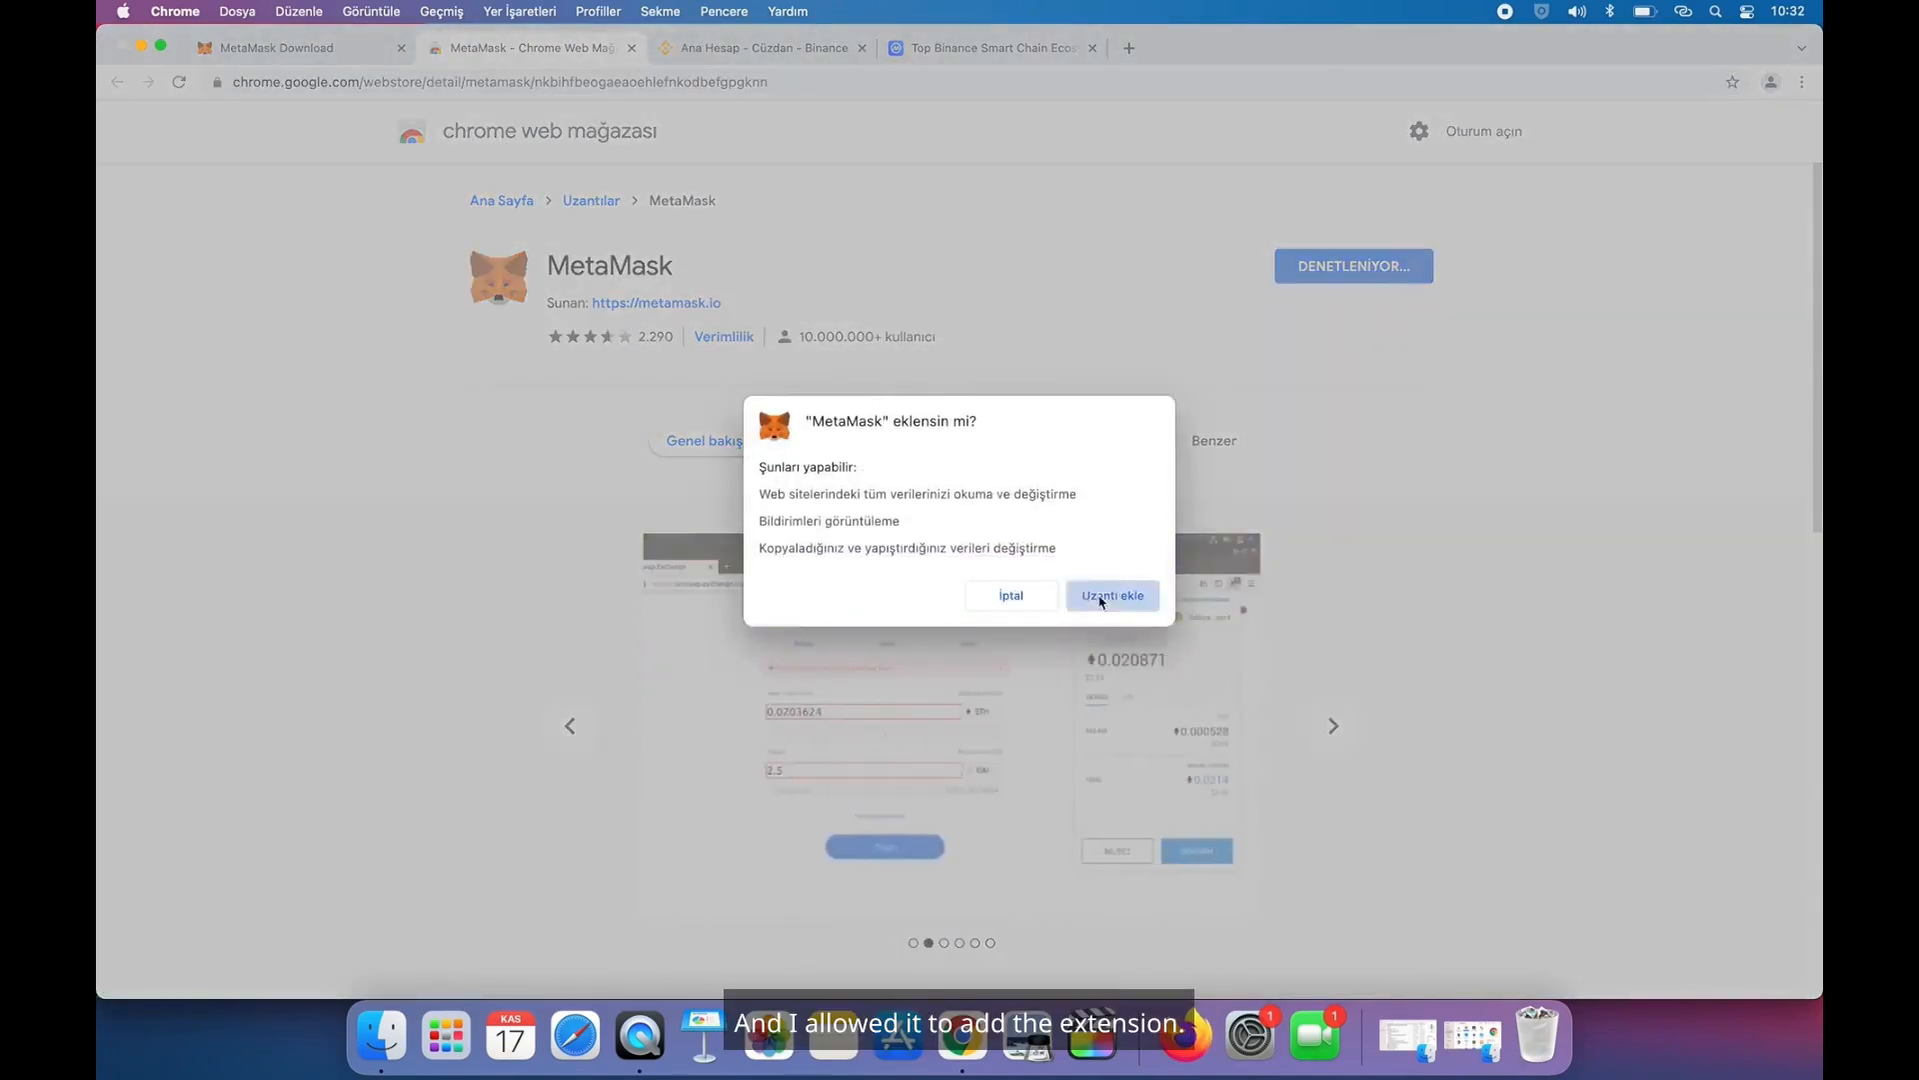
click(1102, 596)
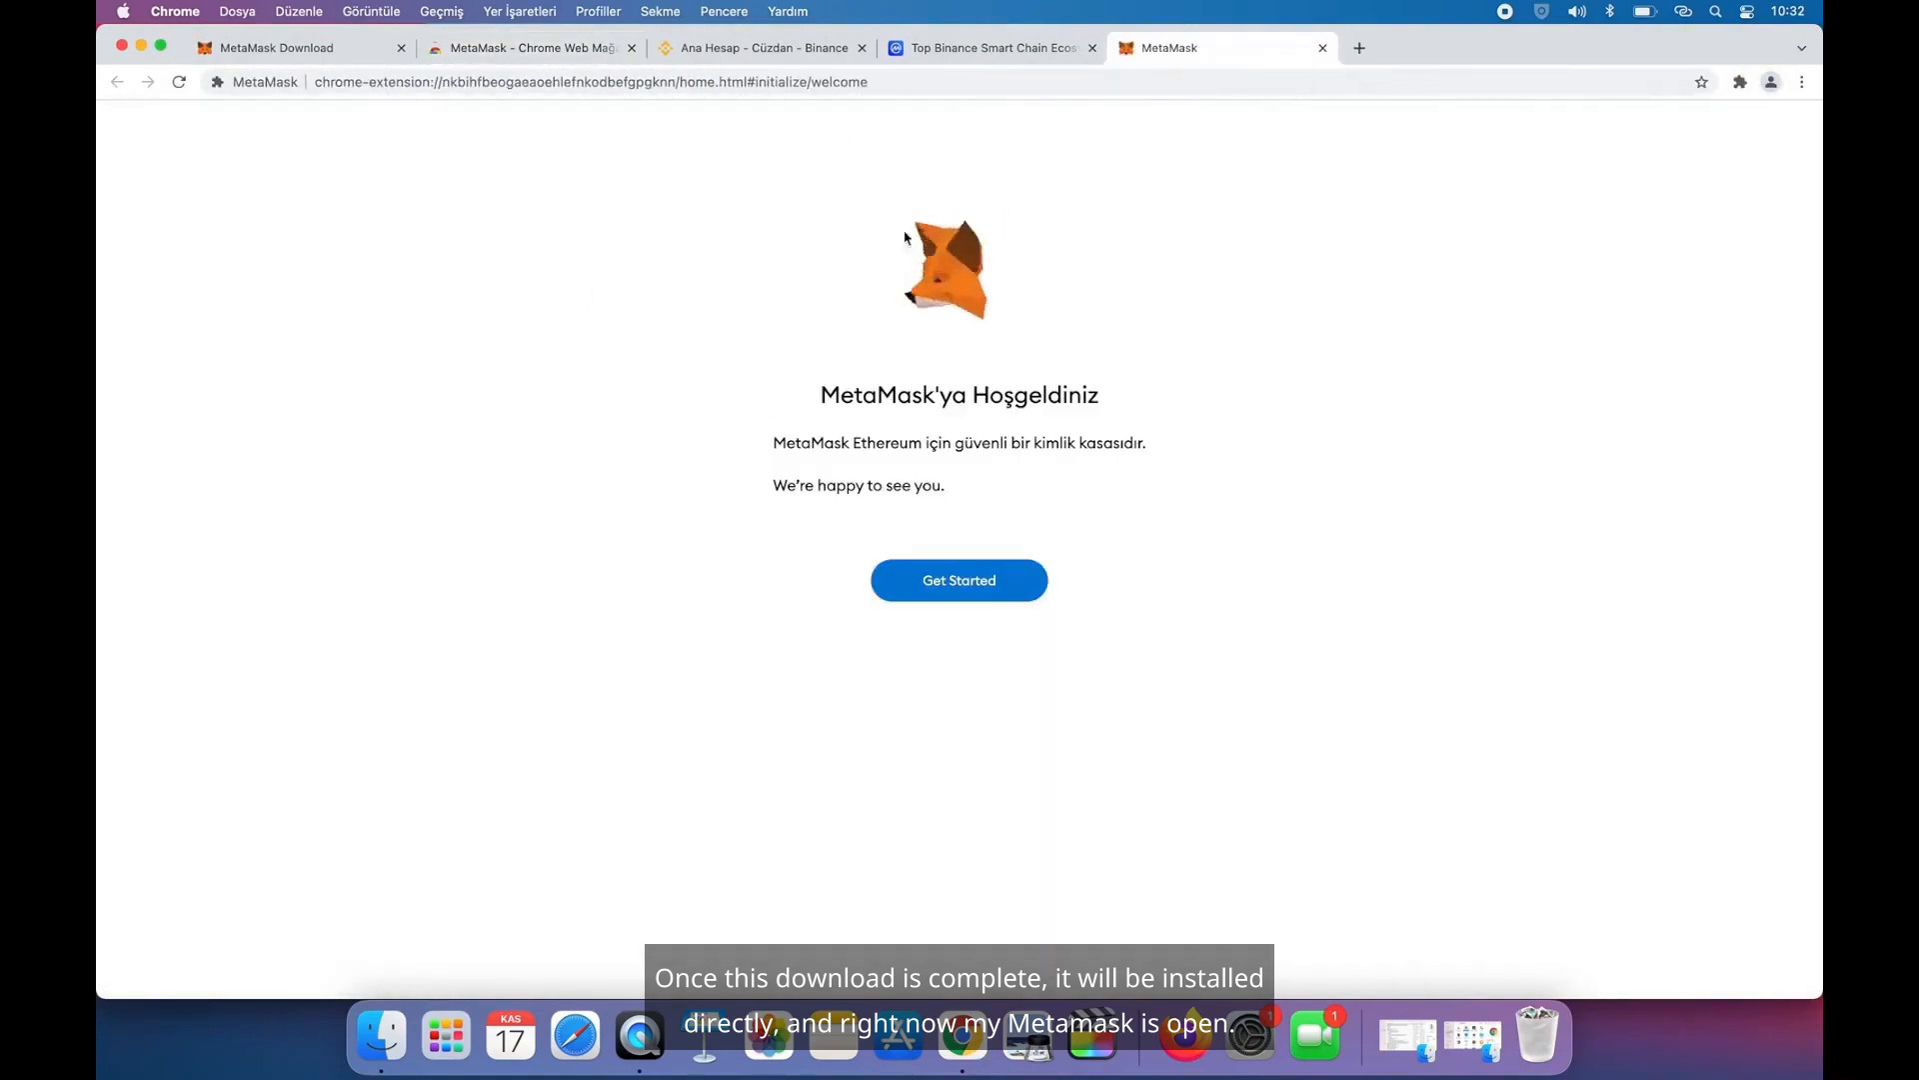
- Close the MetaMask download page, start creating a new wallet and agree to share usage data
click(401, 49)
click(861, 49)
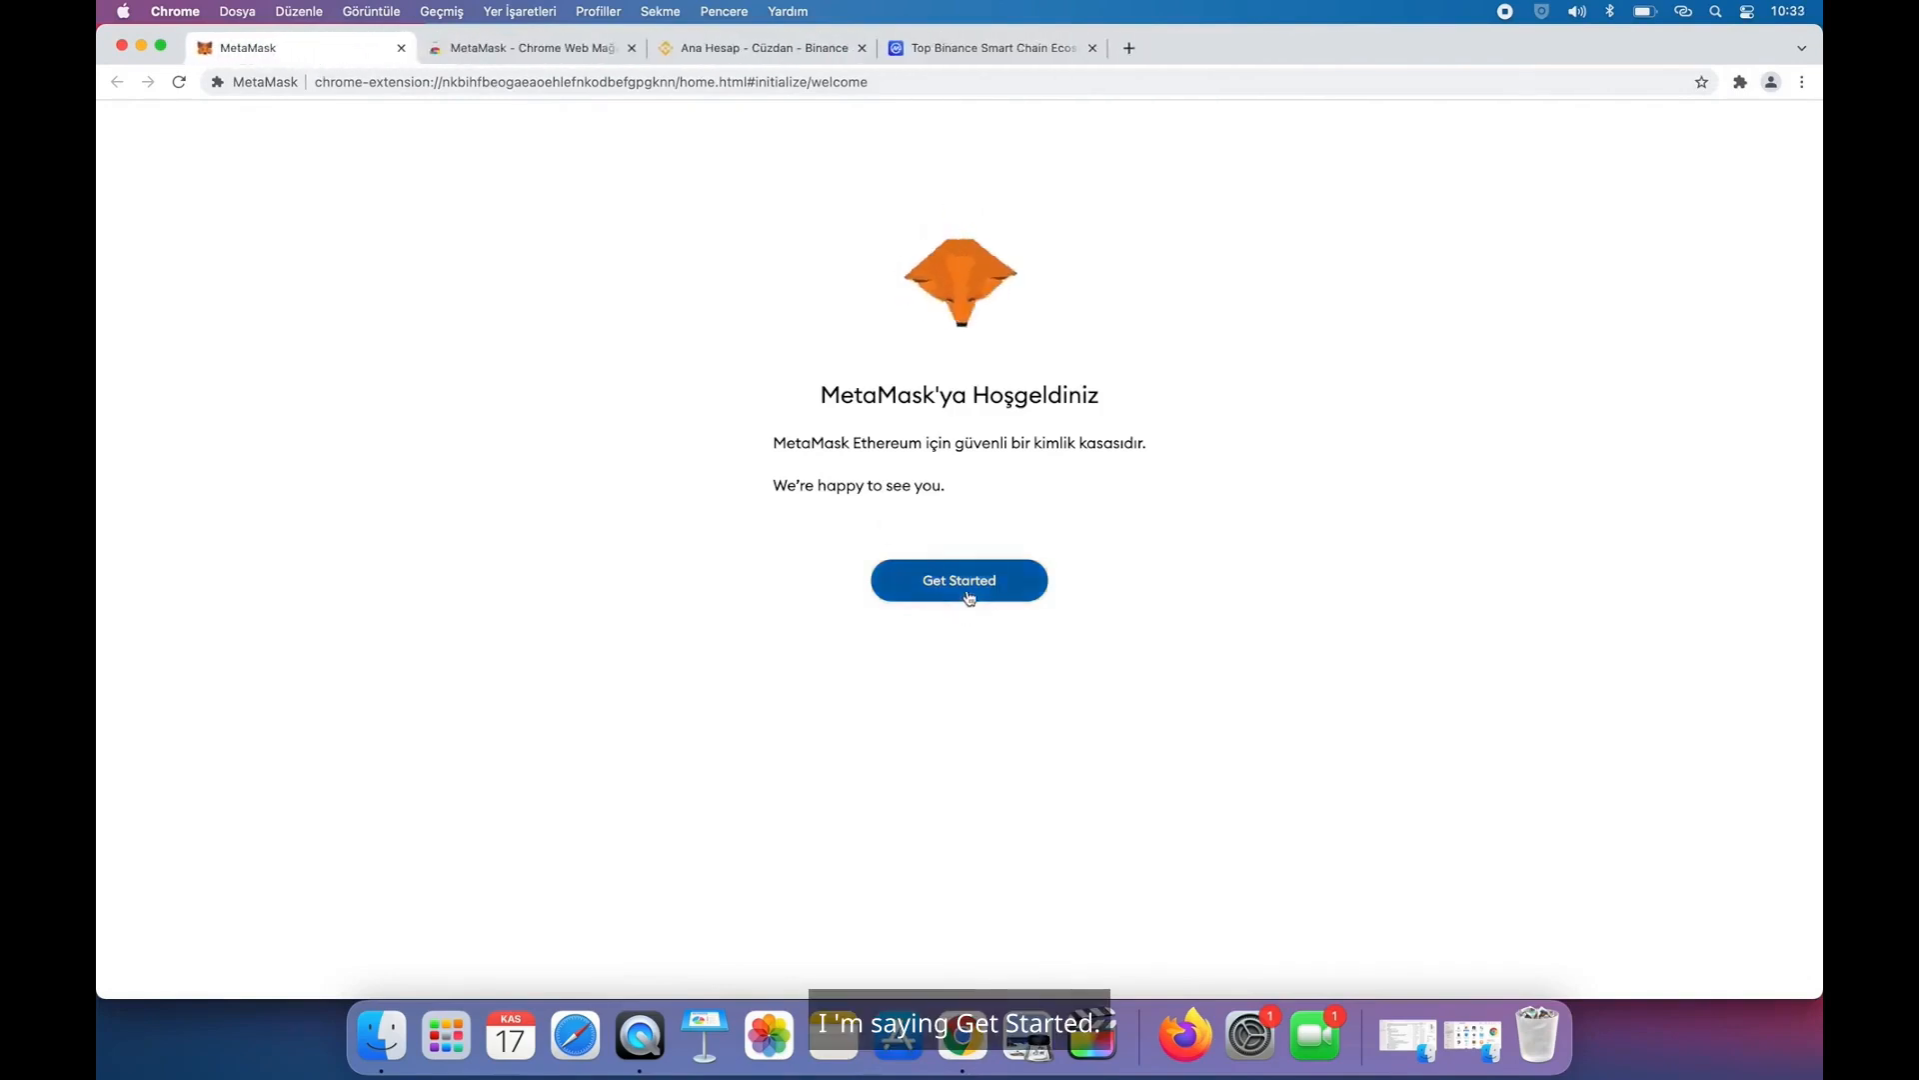
click(968, 597)
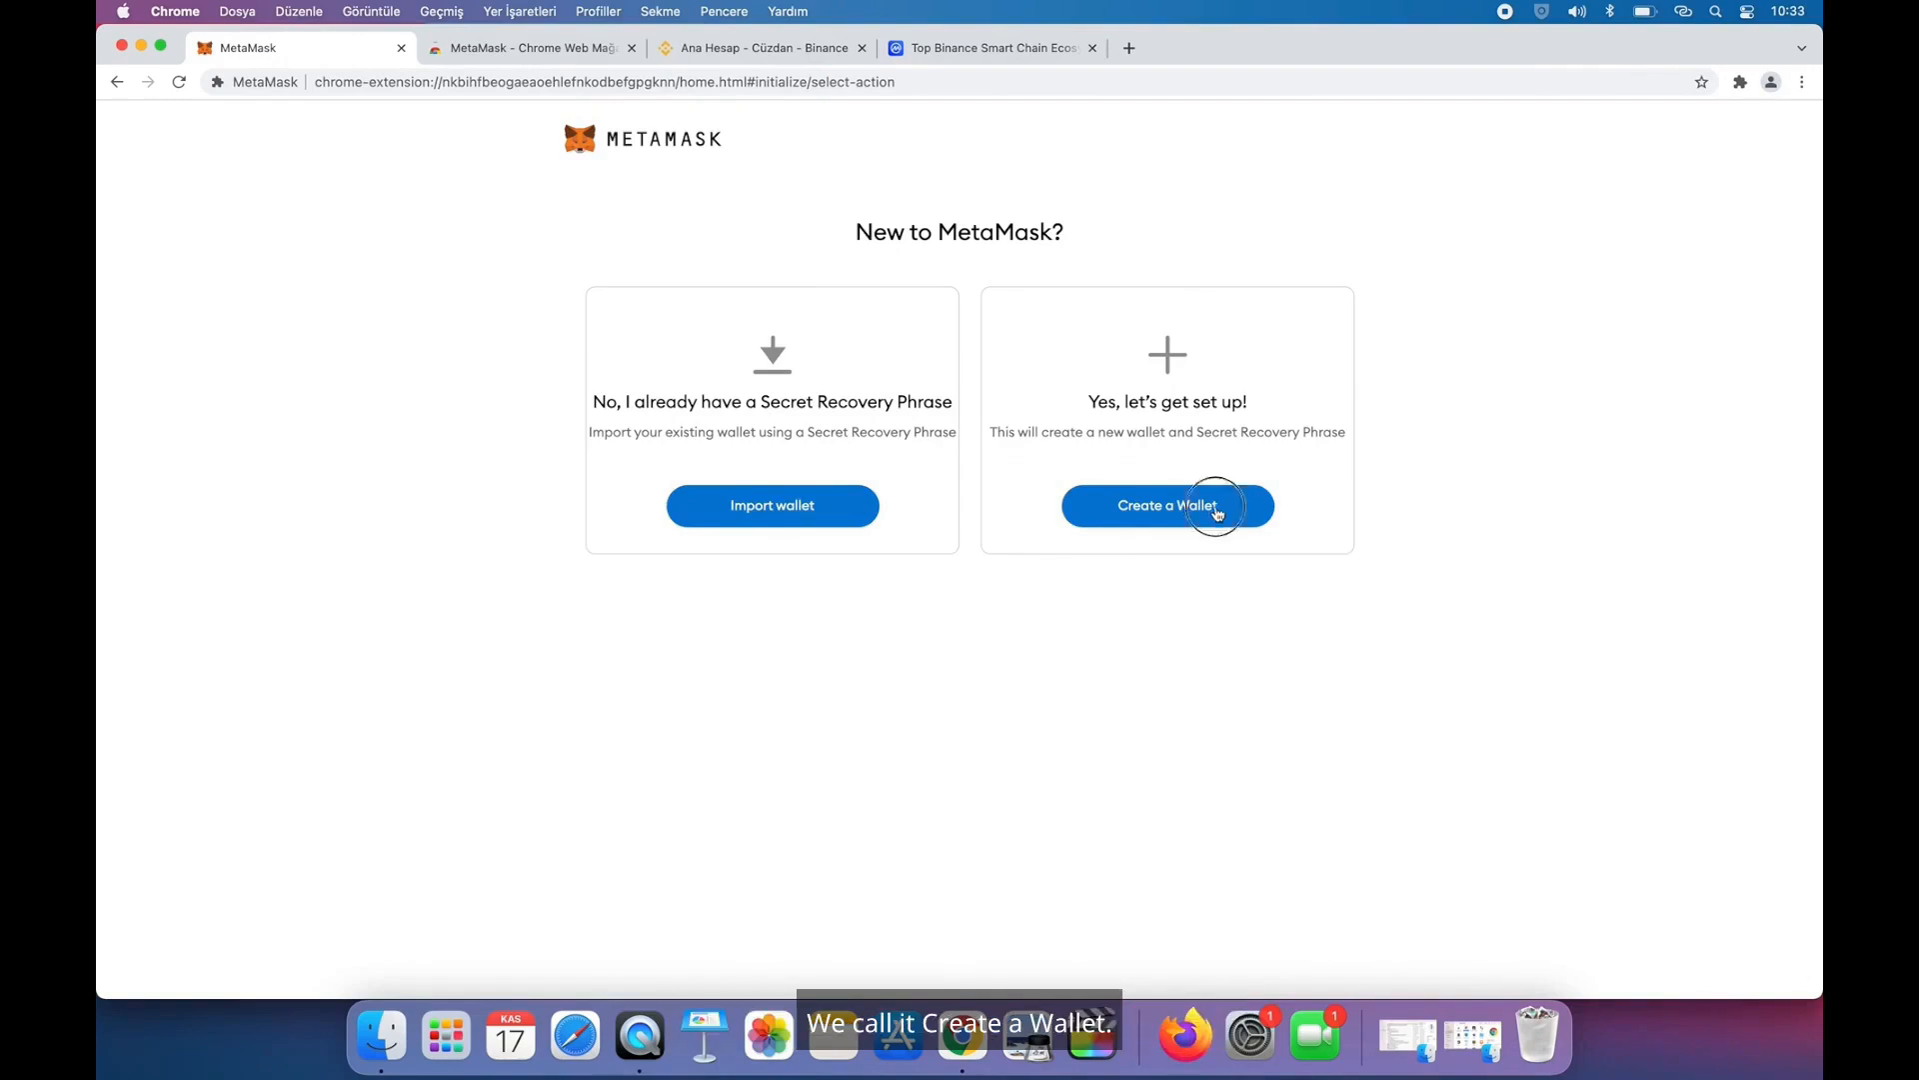
click(1218, 507)
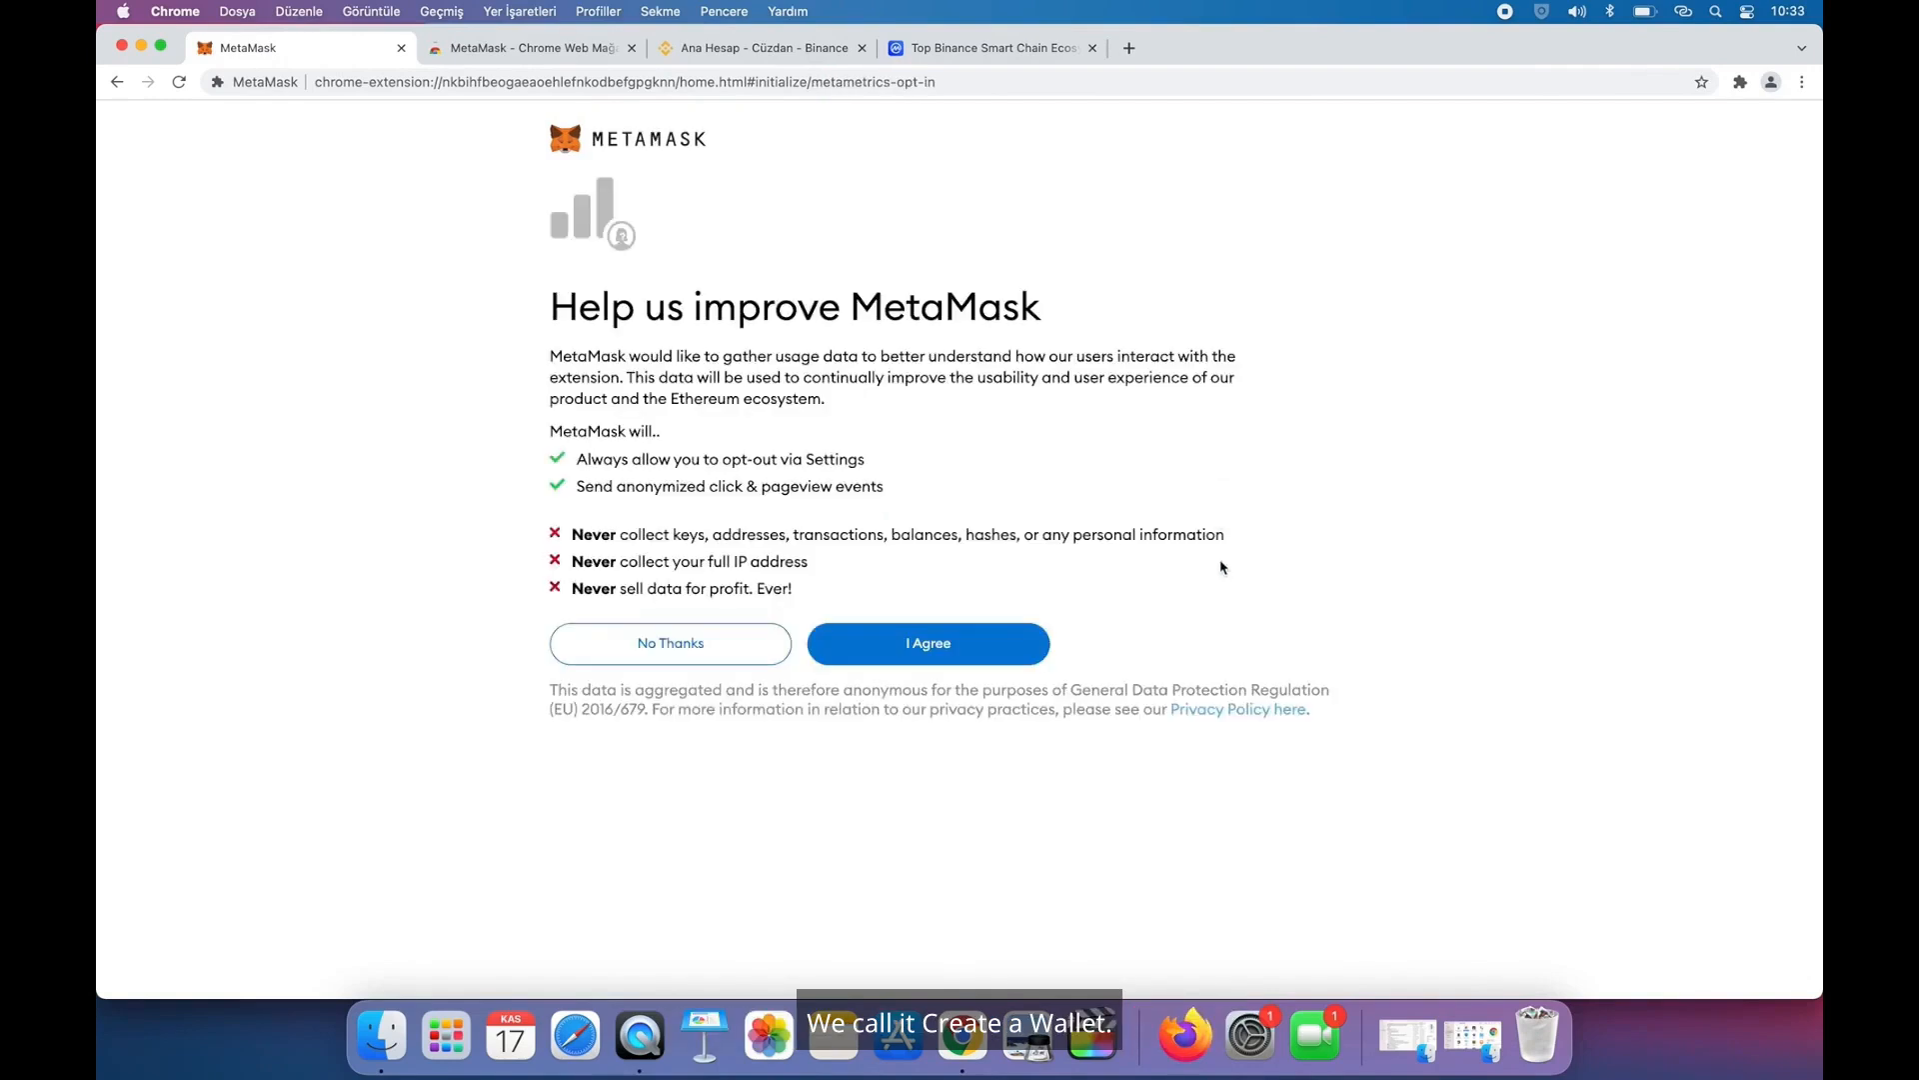
click(991, 650)
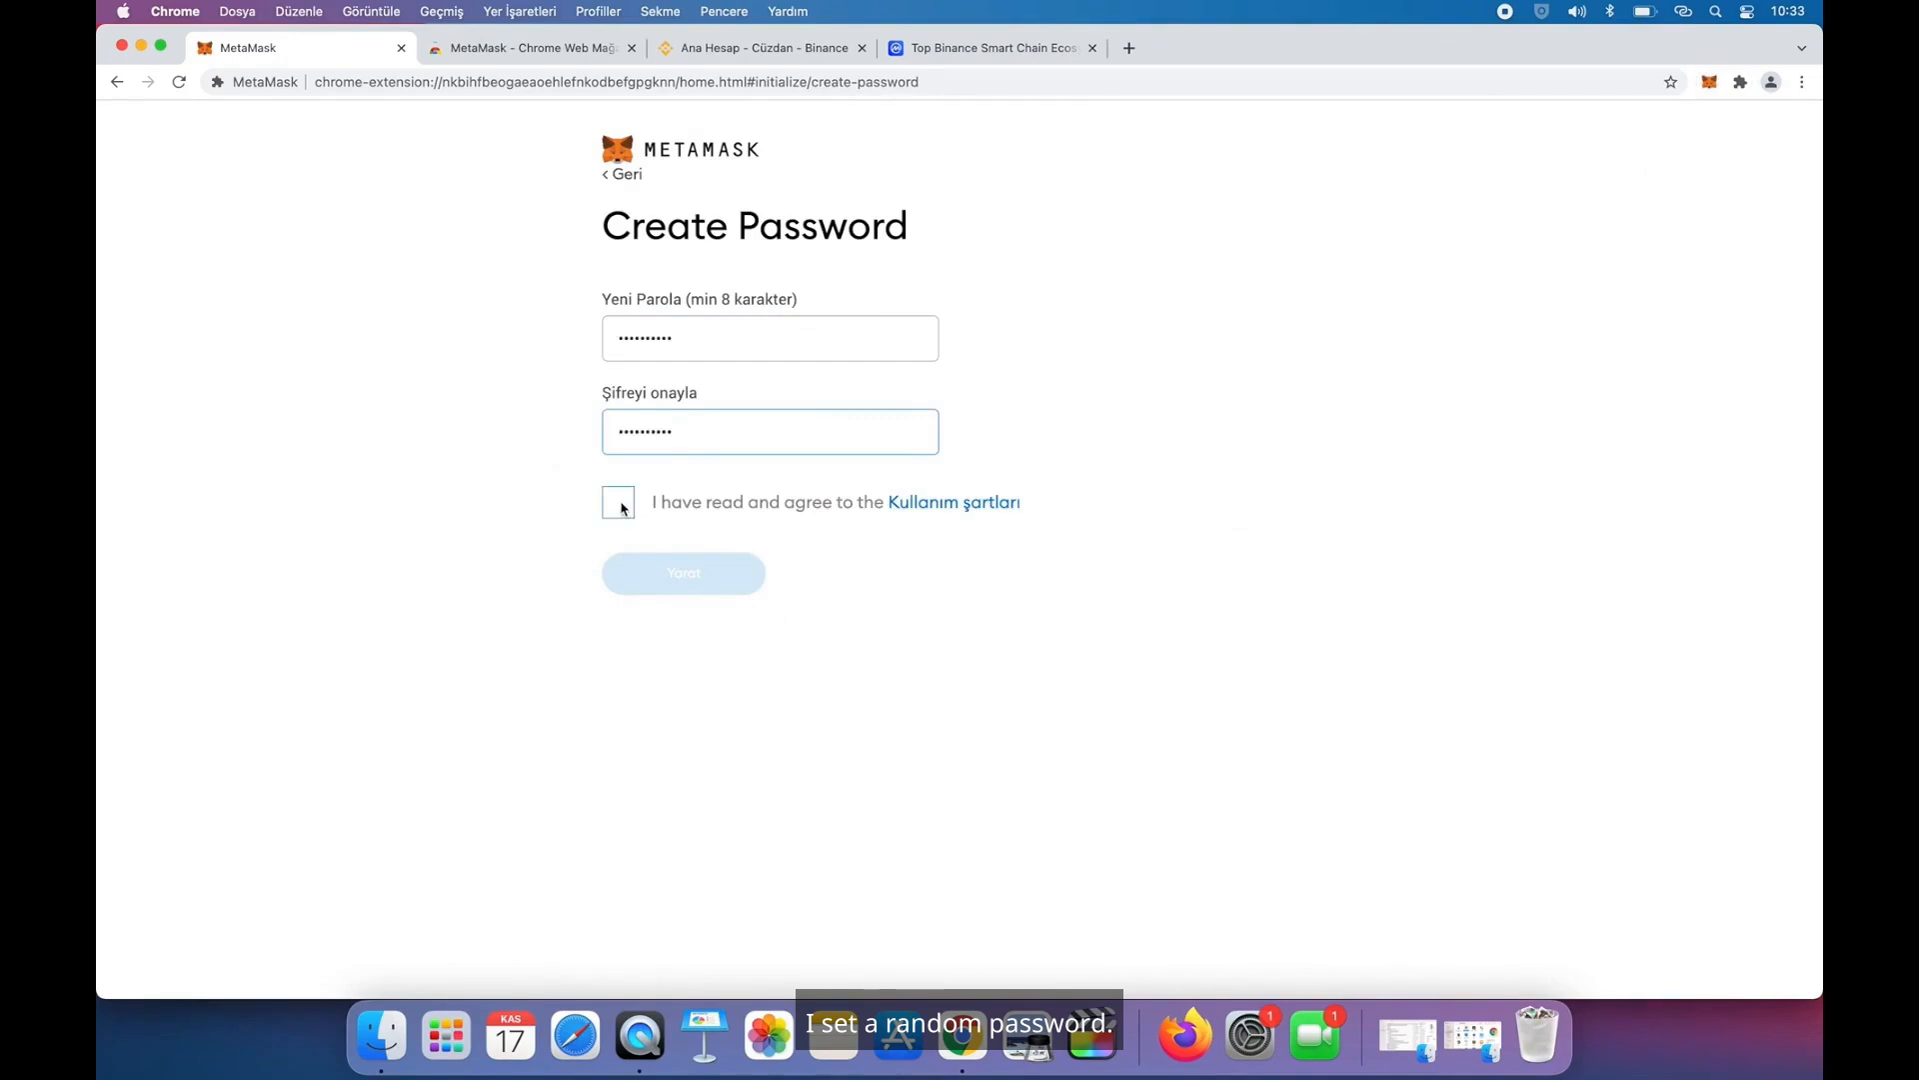
- Set and confirm the new wallet password with the terms of use accepted, and continue past the wallet security video
click(621, 506)
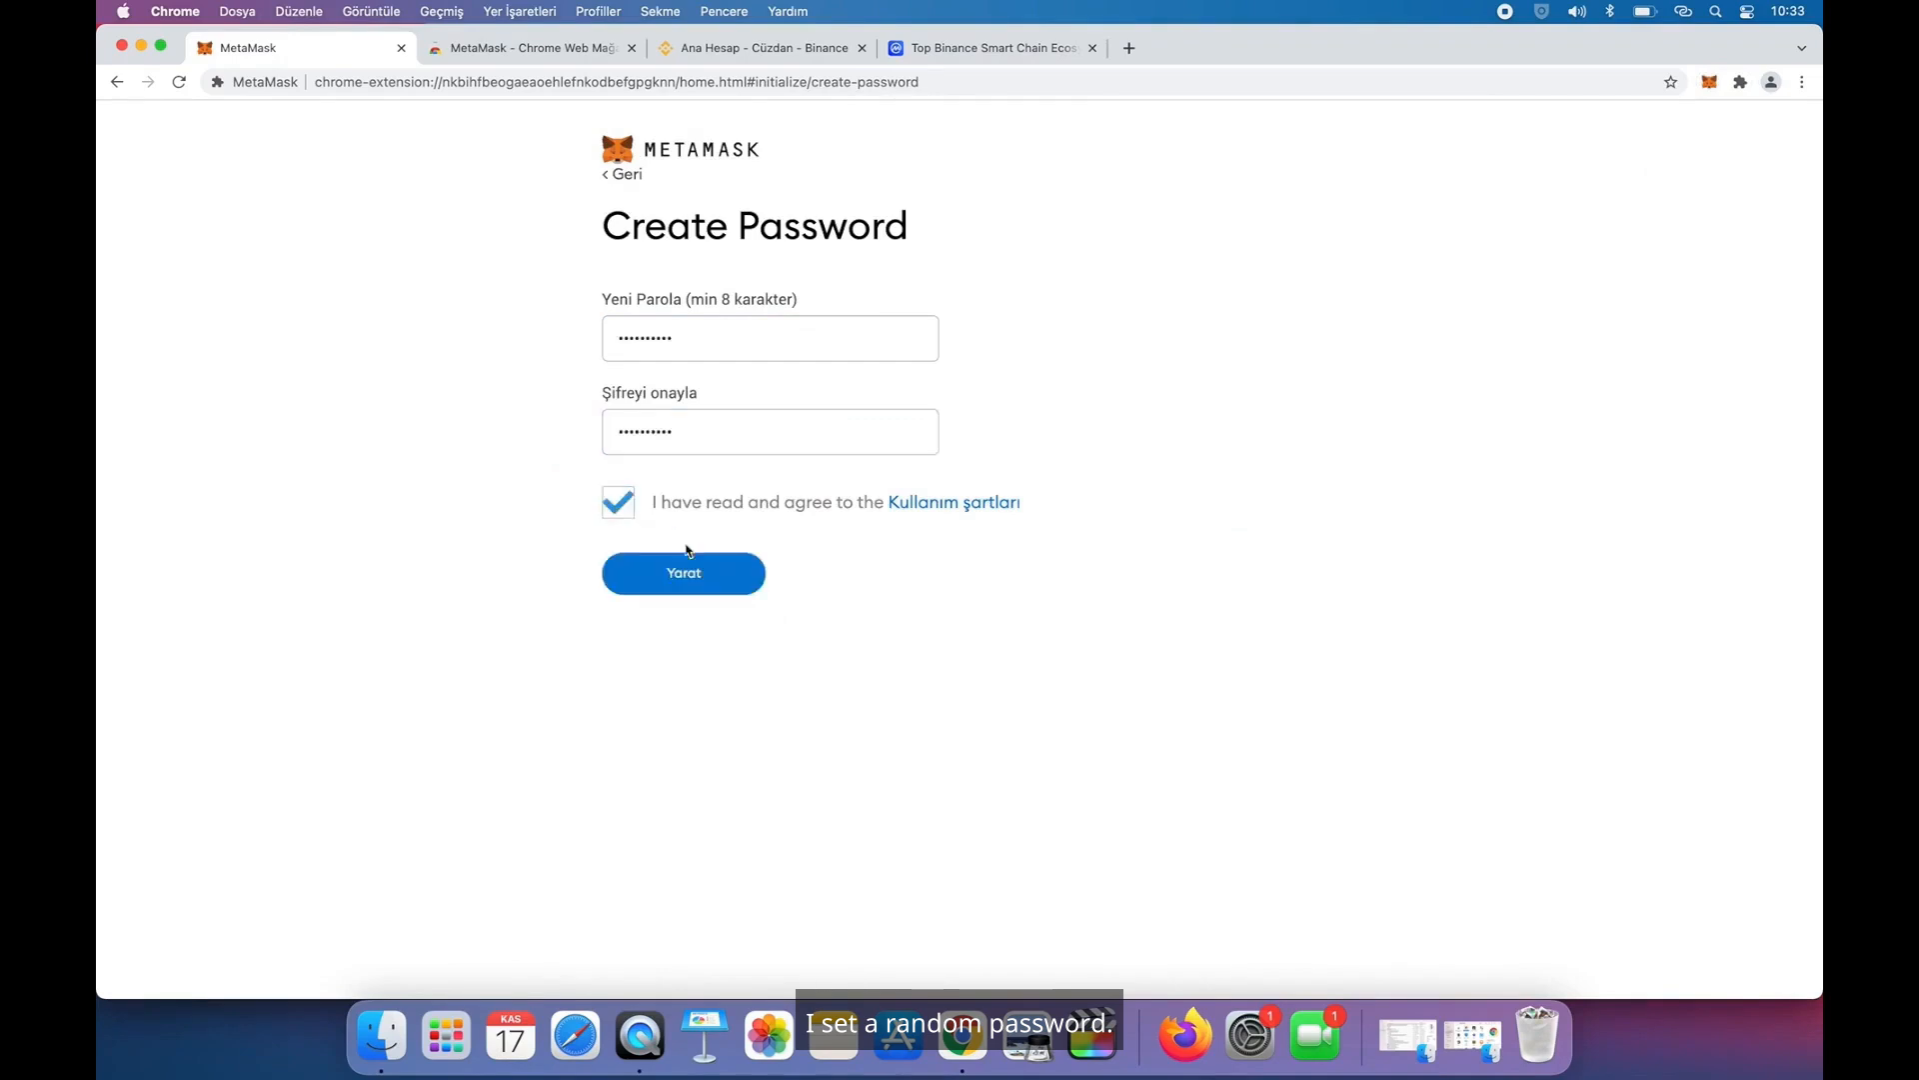
click(684, 573)
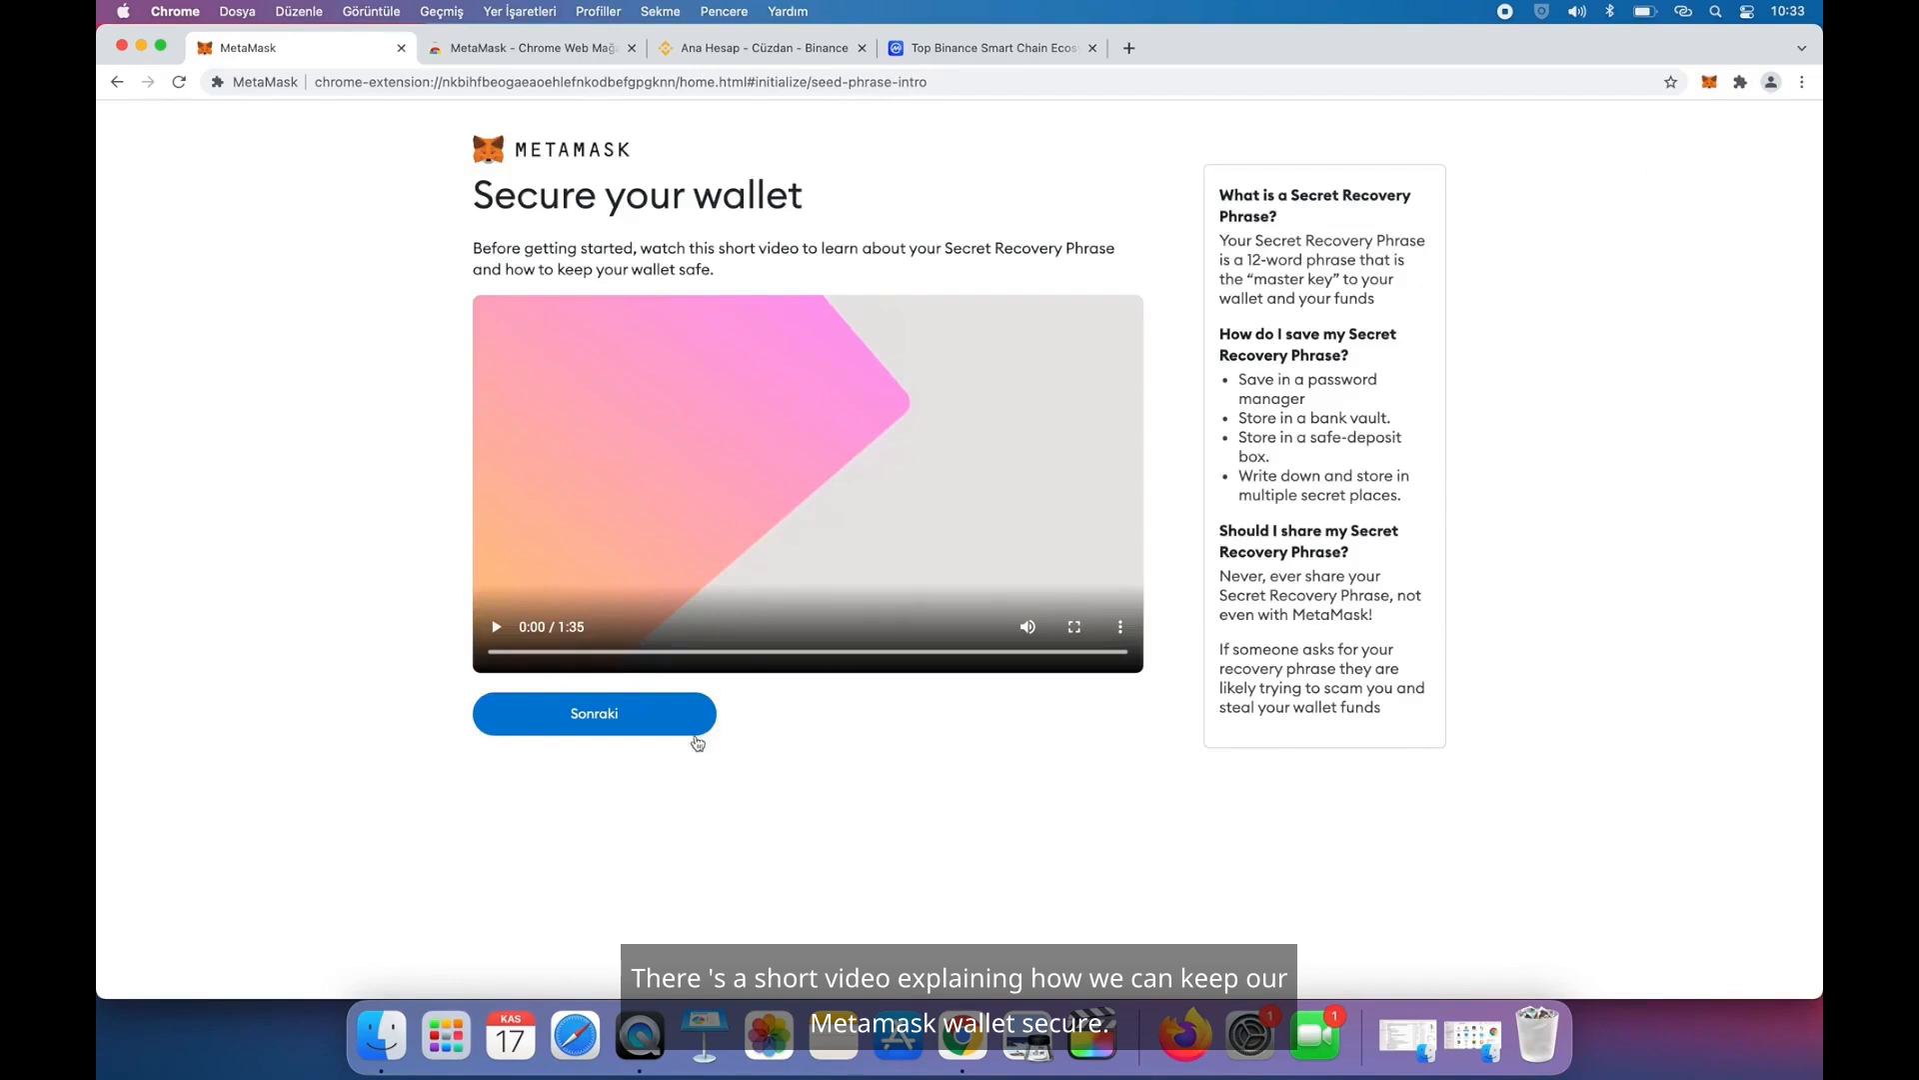
click(637, 727)
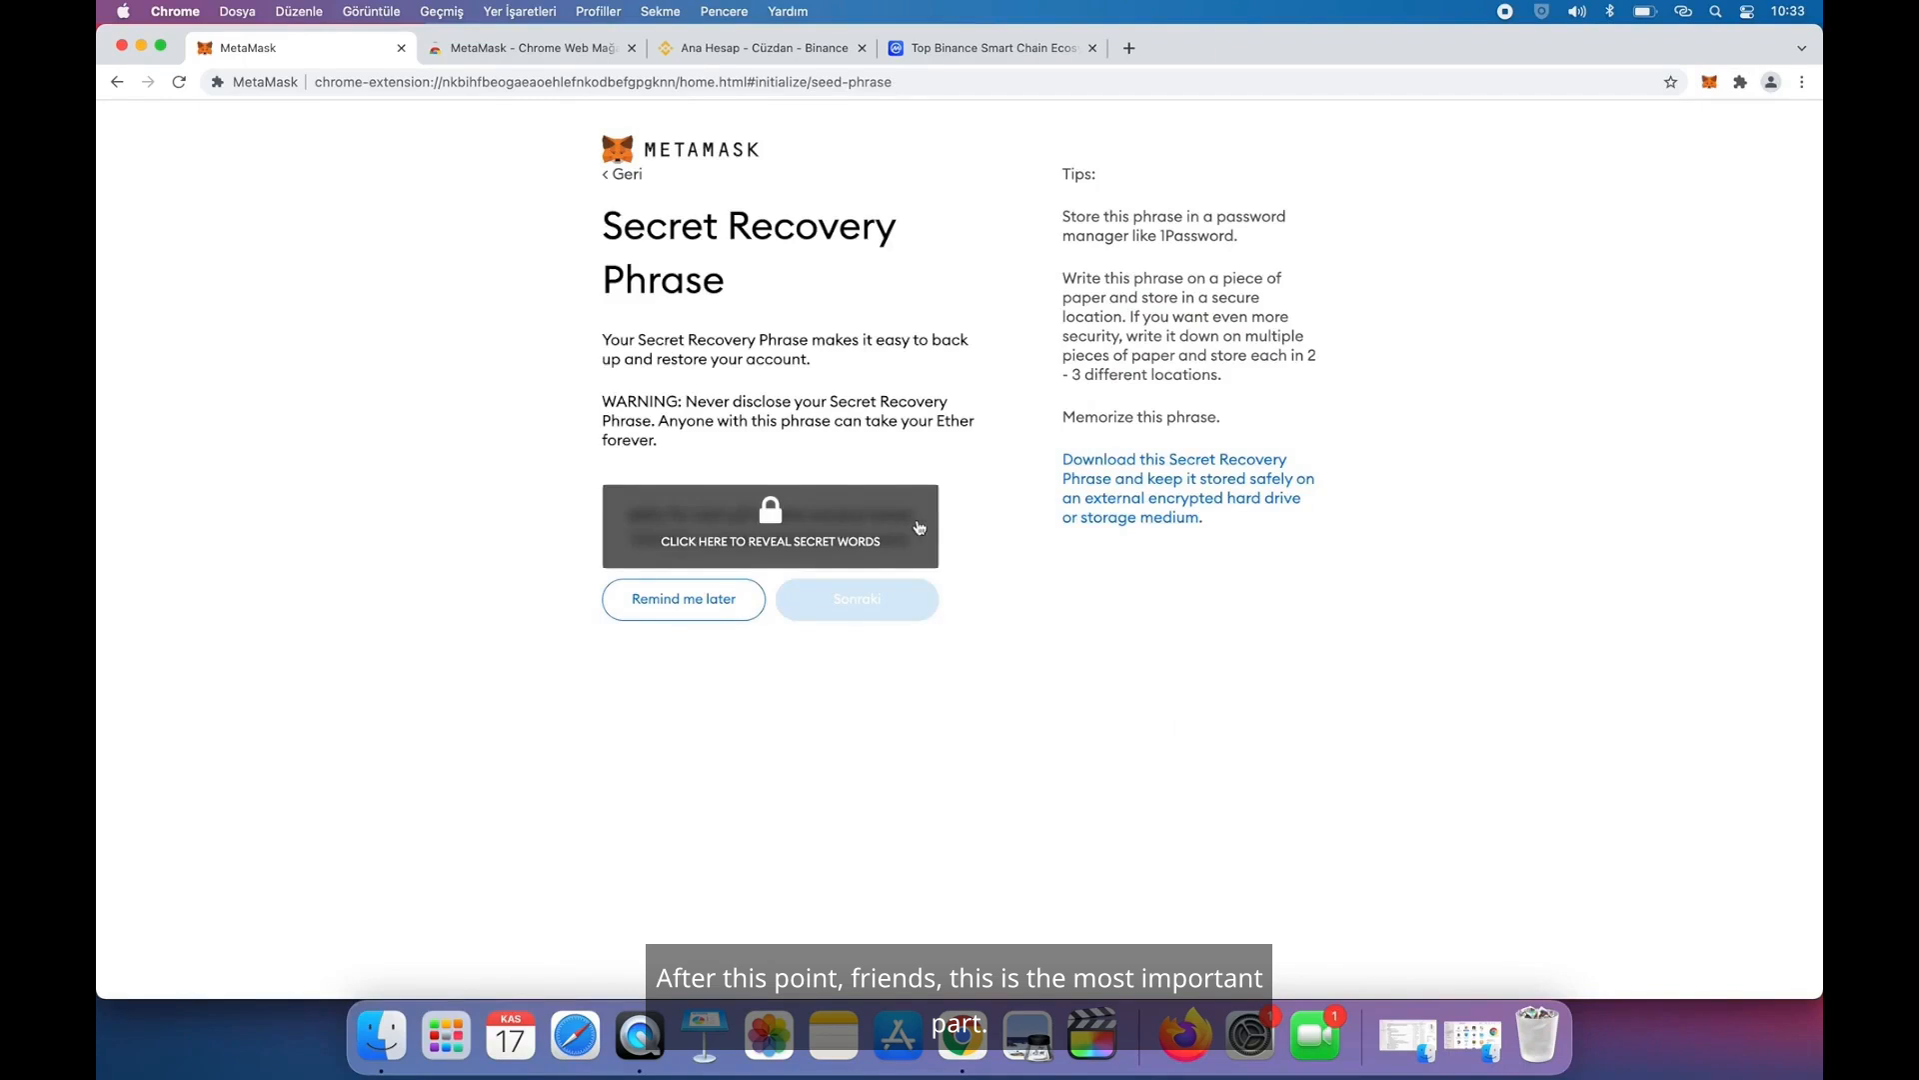
- Reveal the secret recovery phrase and translate the page into Turkish
click(764, 558)
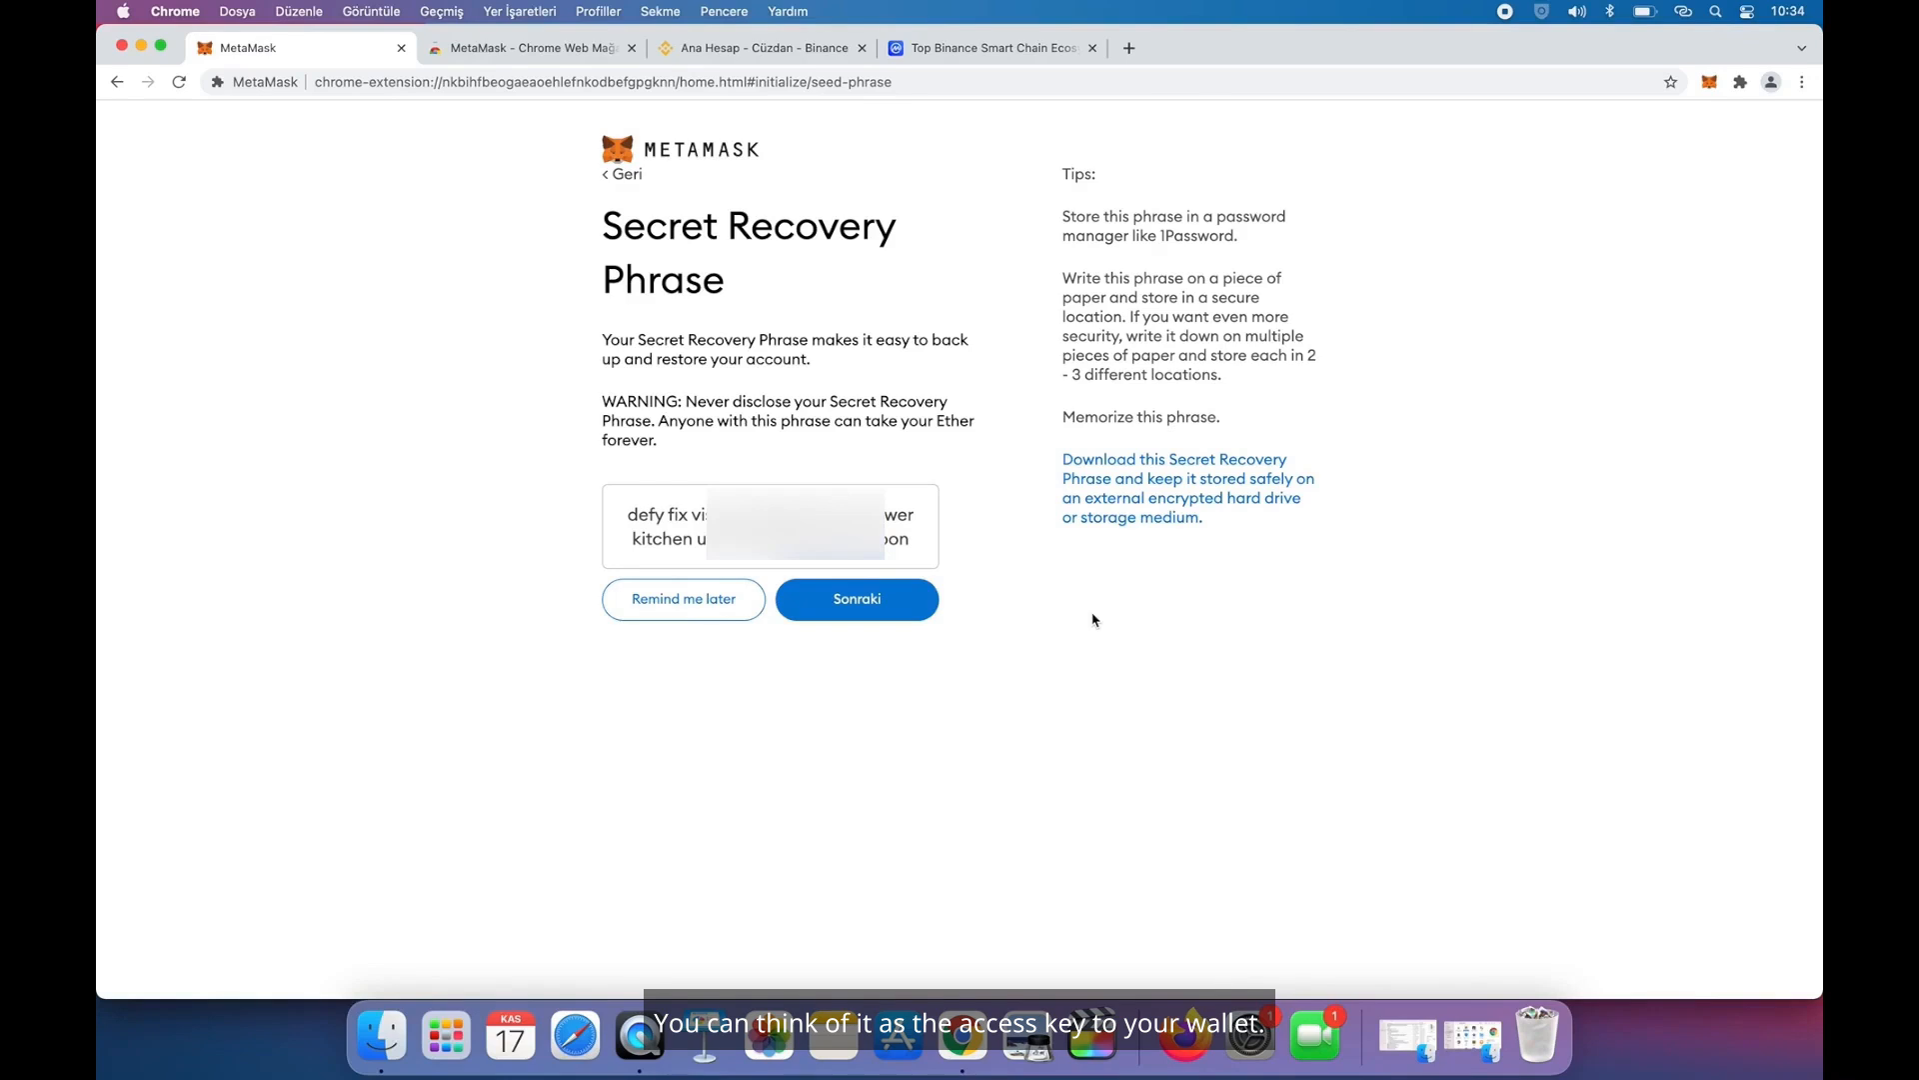
right_click(1483, 179)
click(1539, 334)
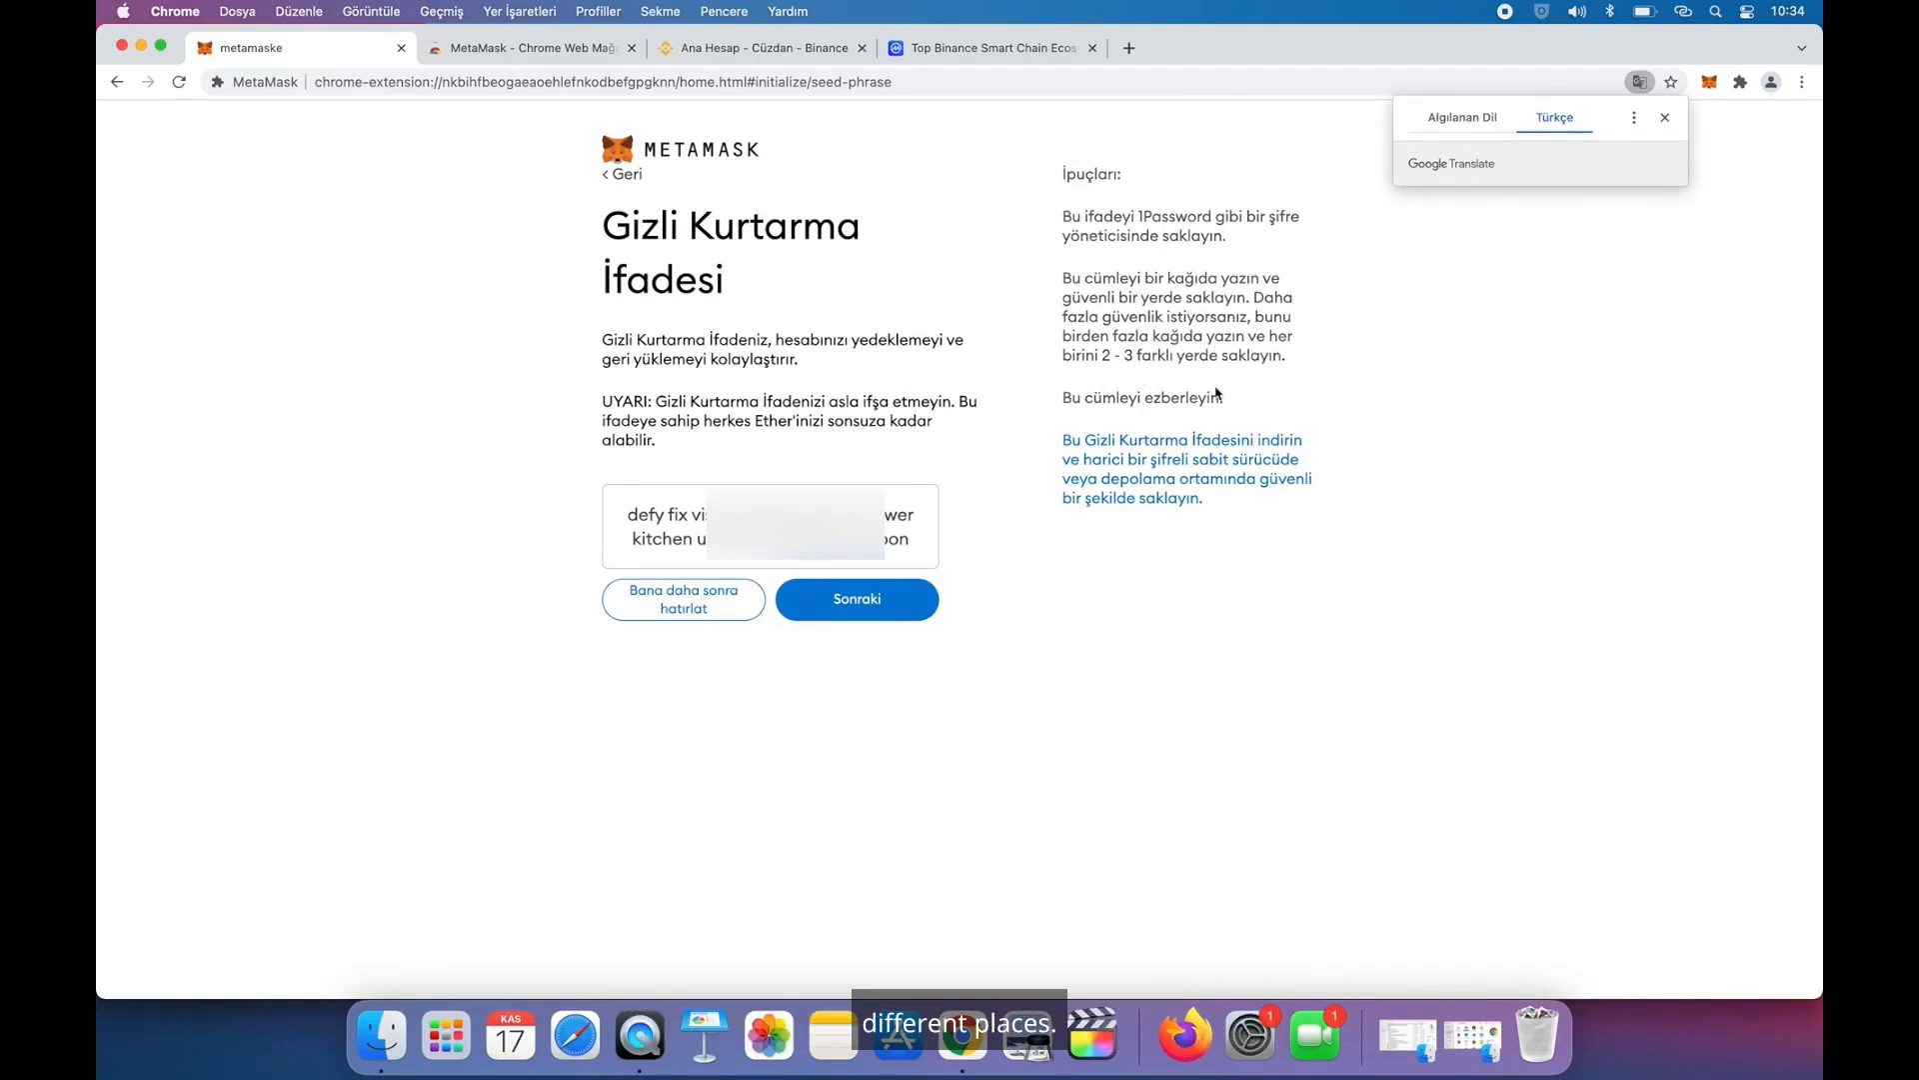
- Confirm the secret recovery phrase by selecting its words in the correct order, and finish the wallet setup
click(886, 600)
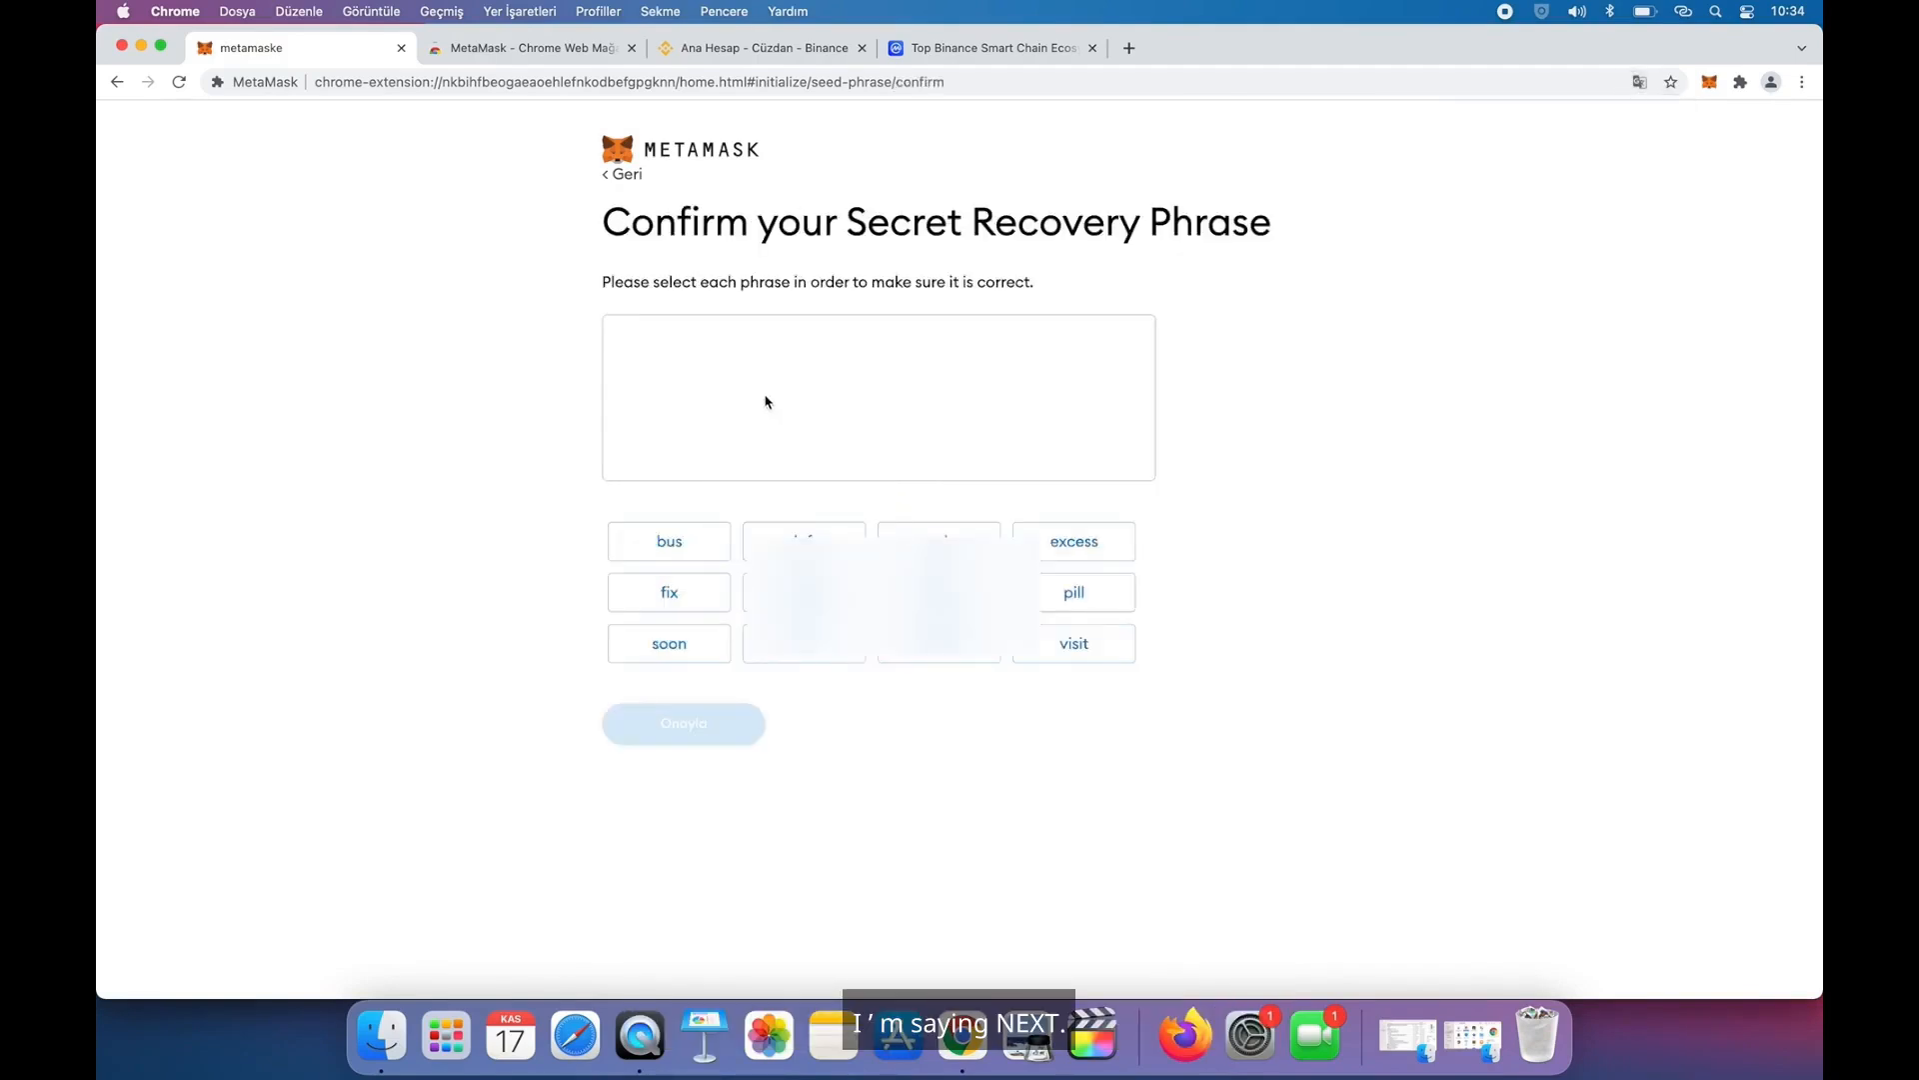
click(430, 82)
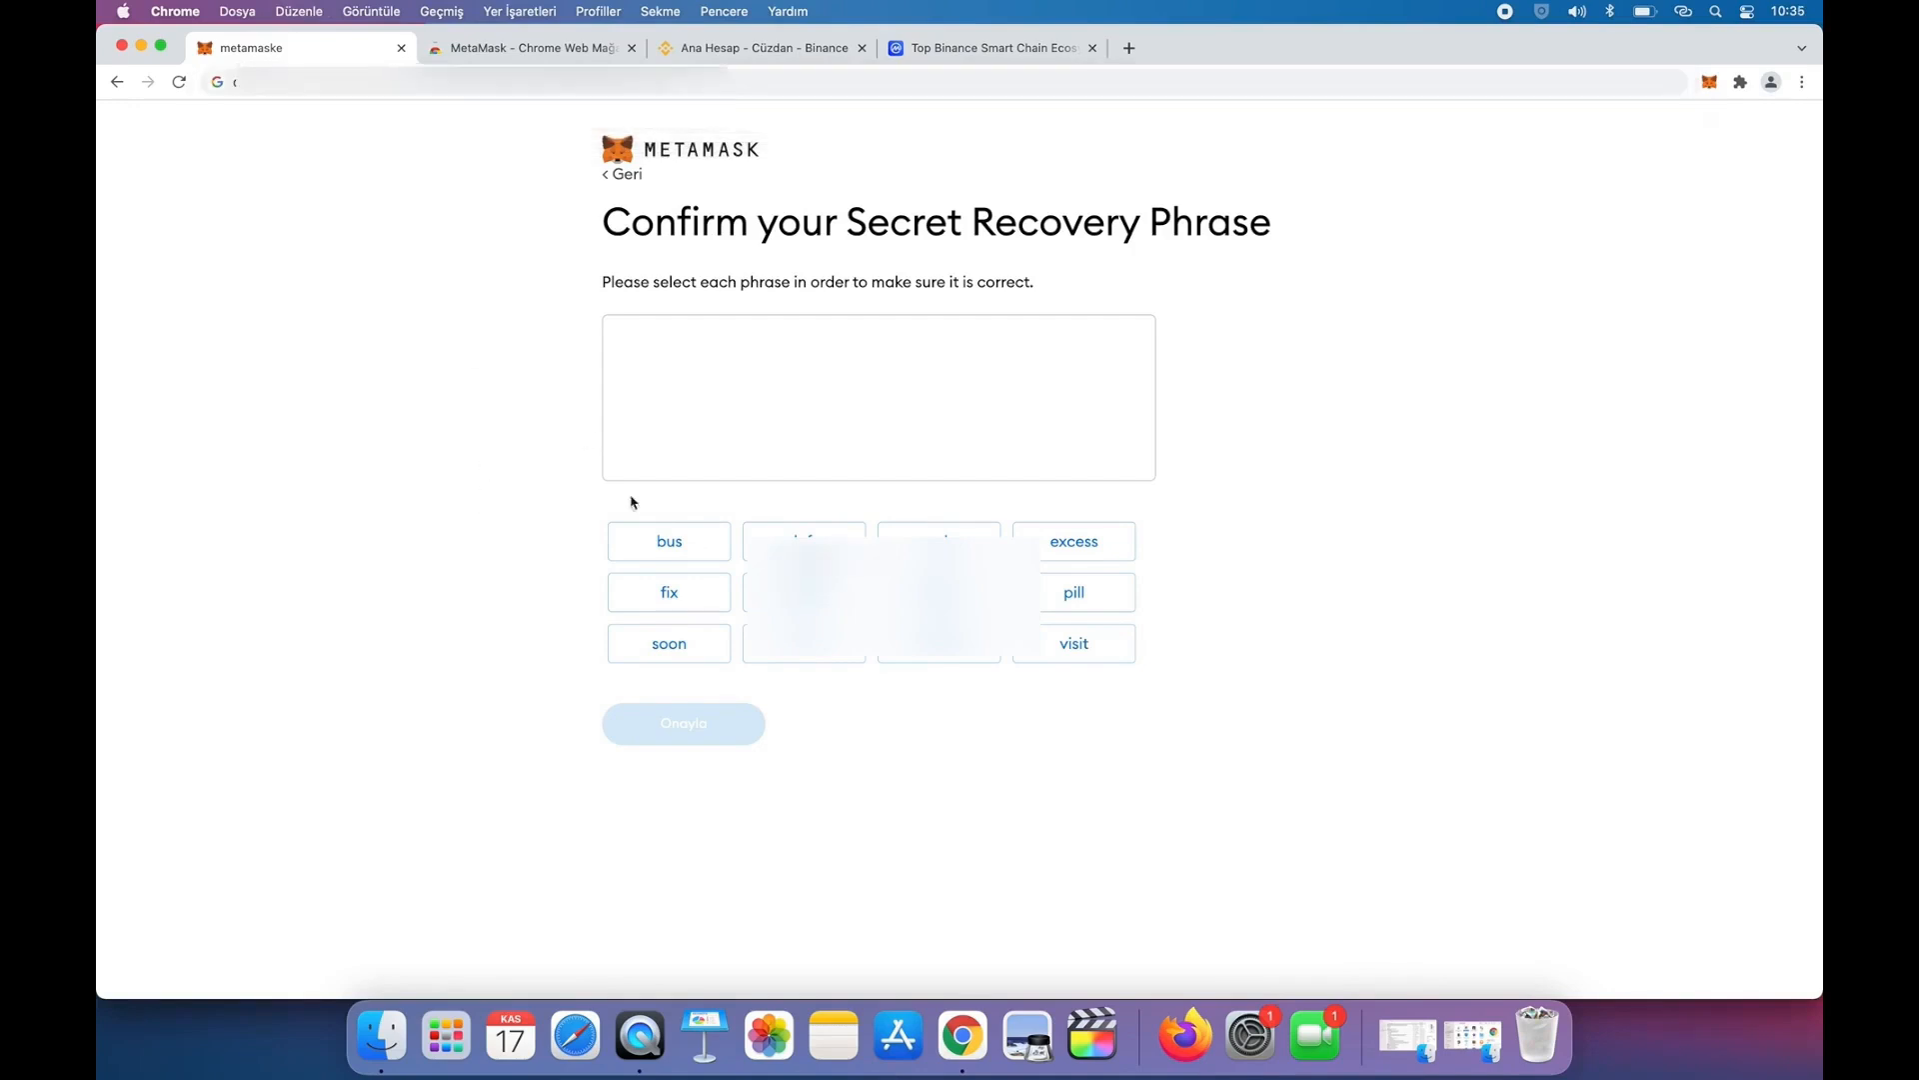
click(806, 548)
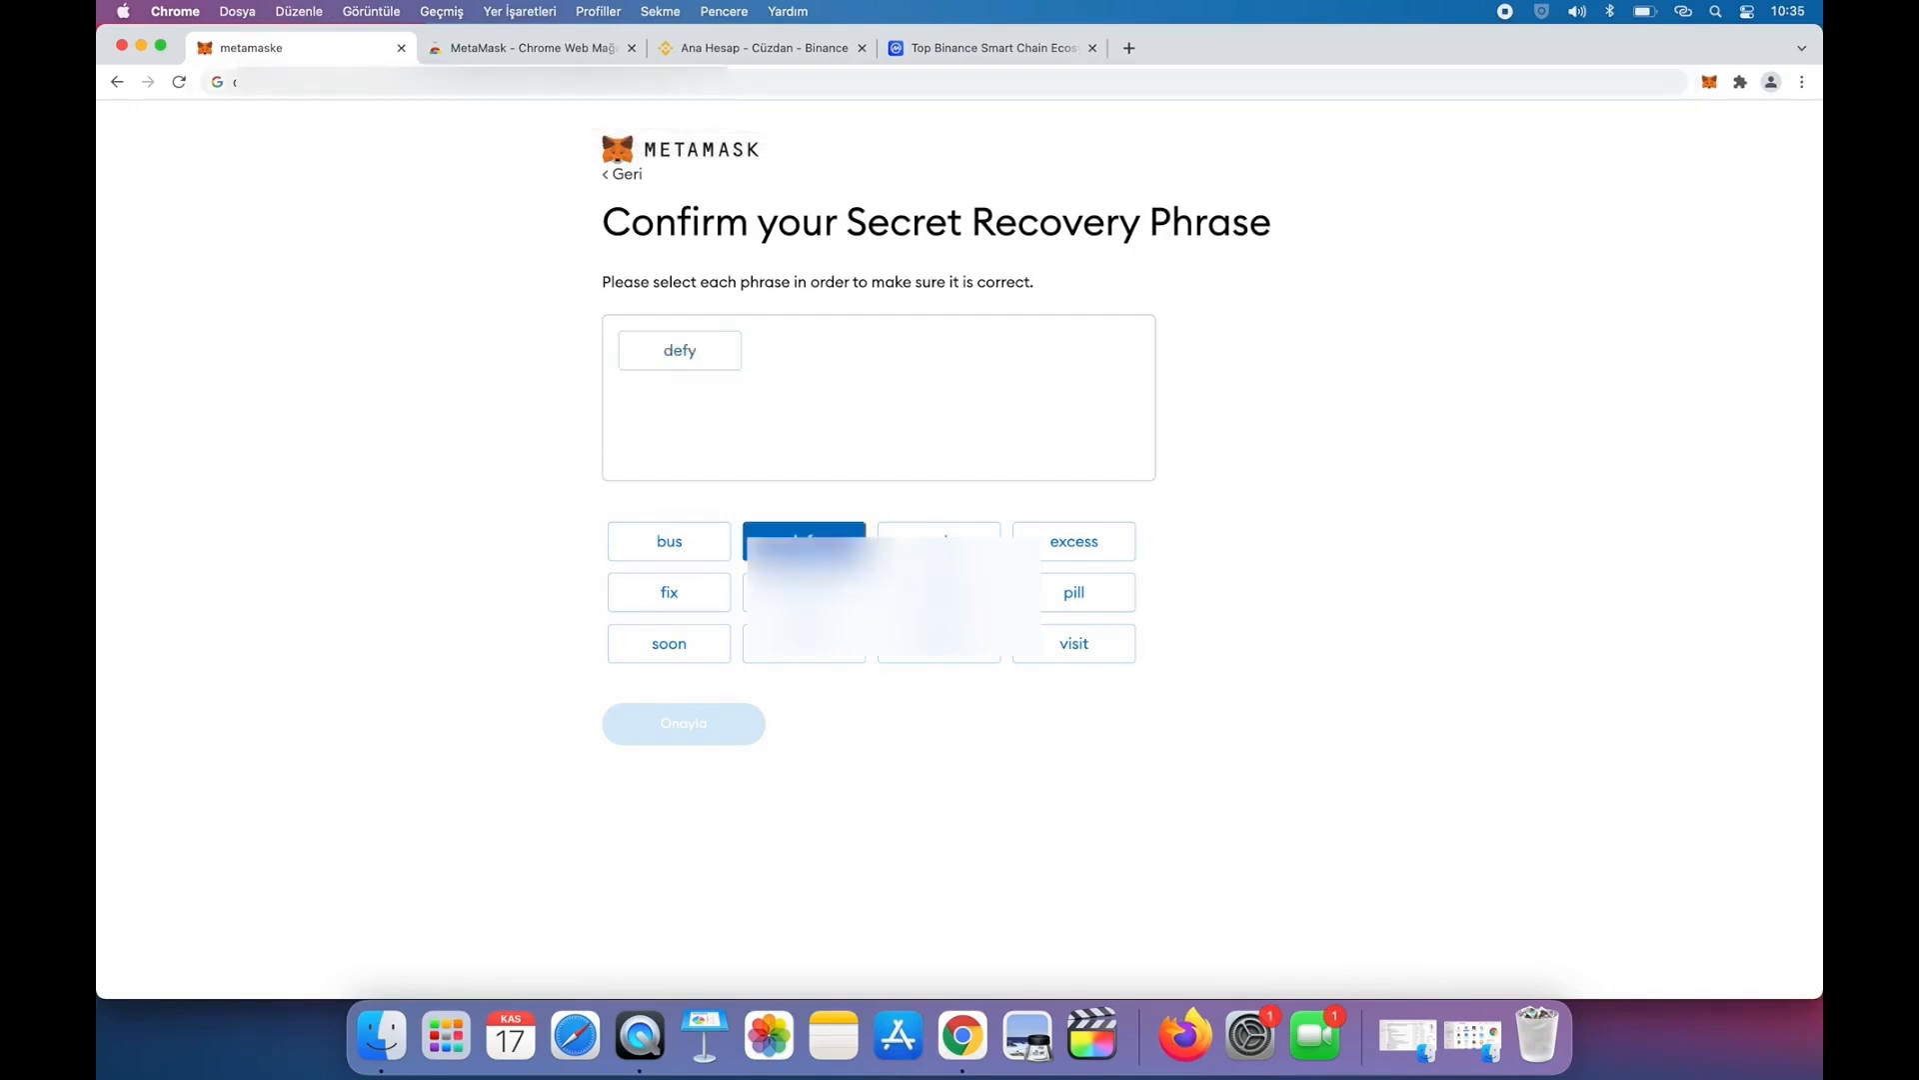
click(667, 595)
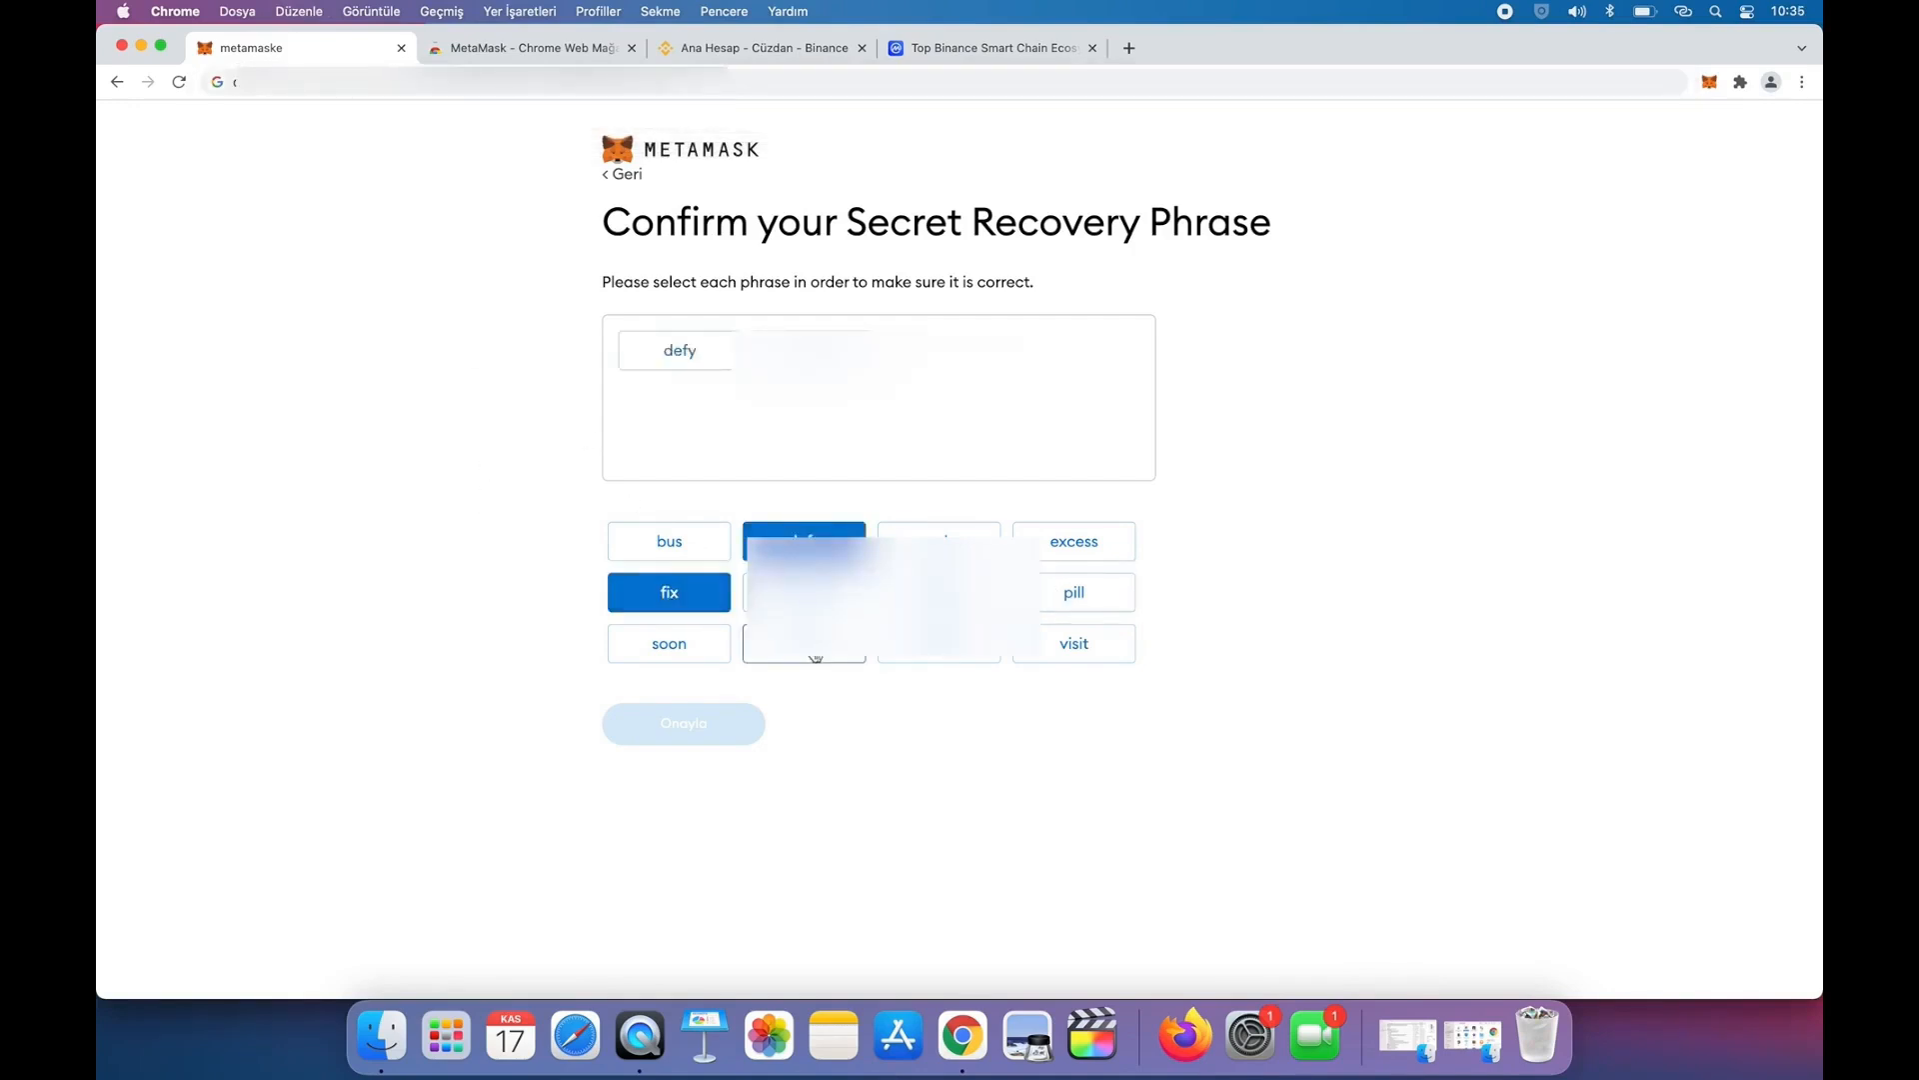
click(1049, 647)
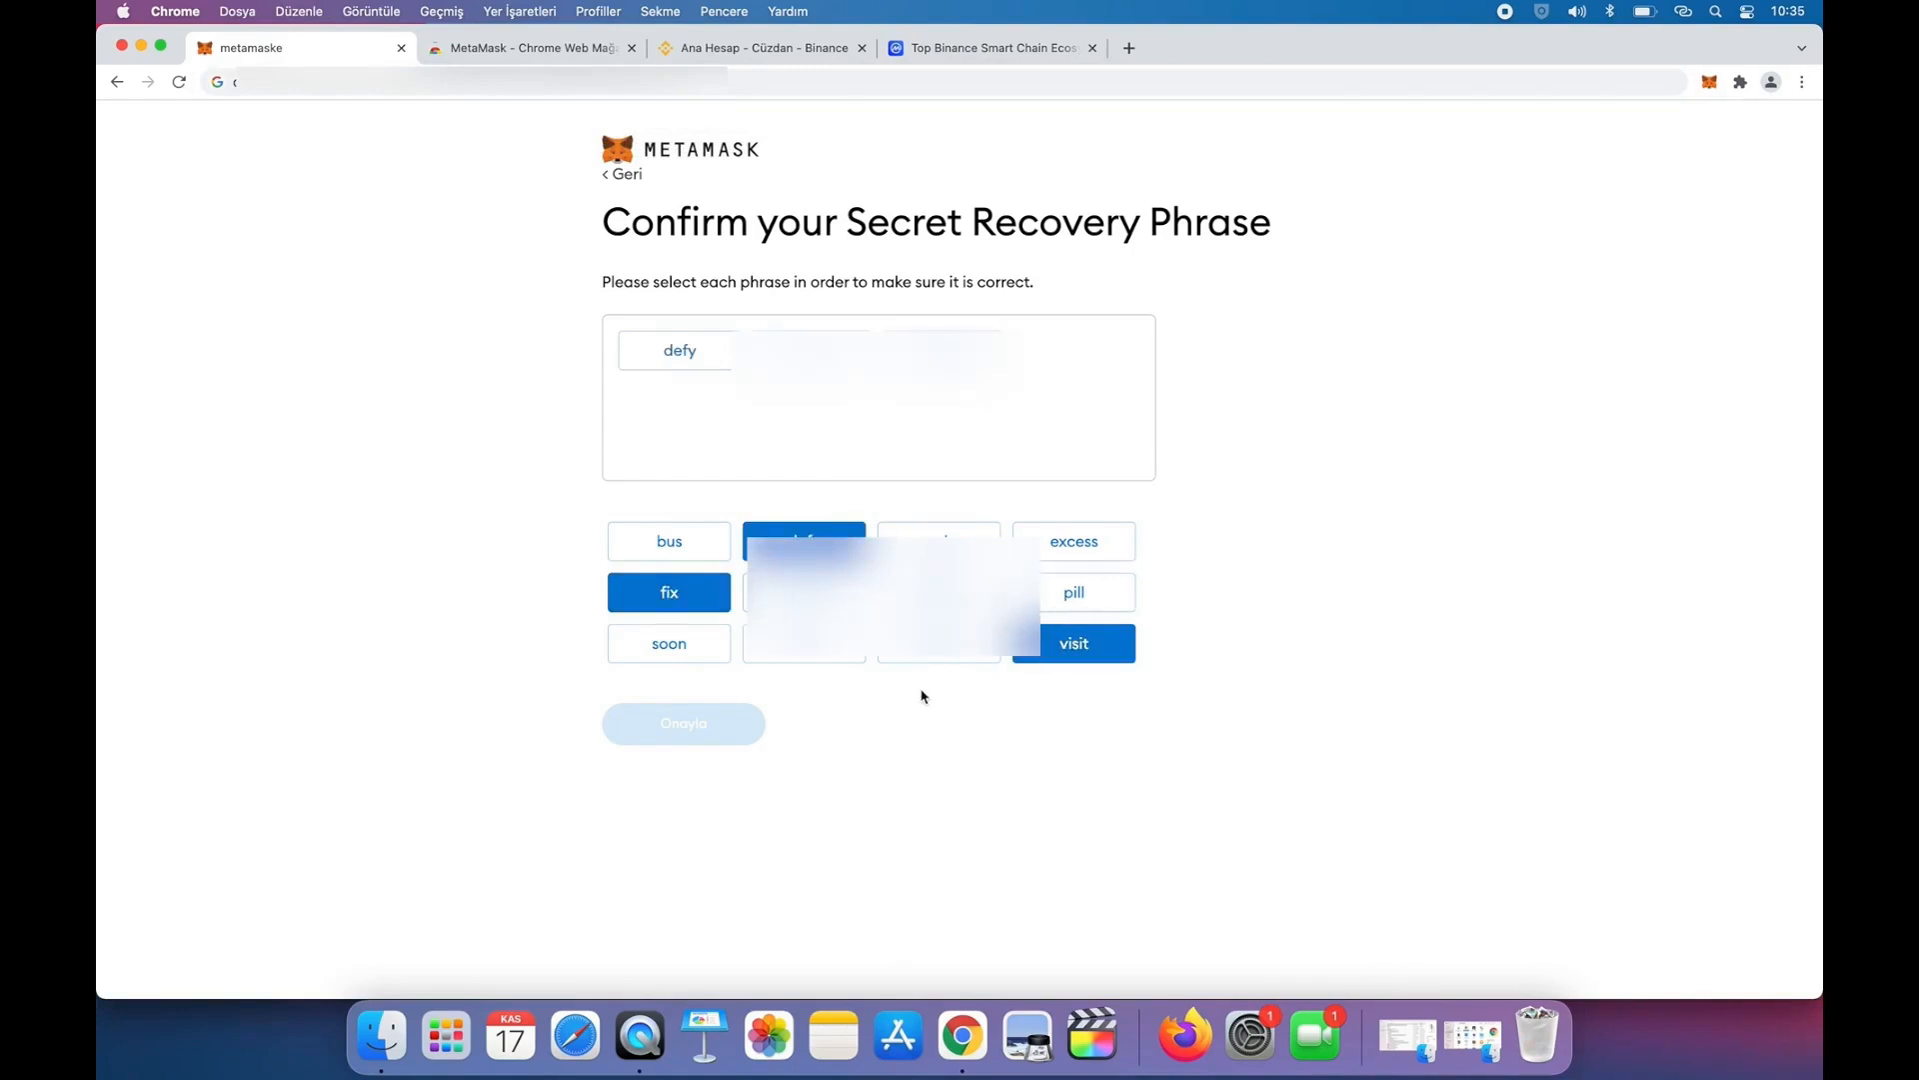
click(1073, 592)
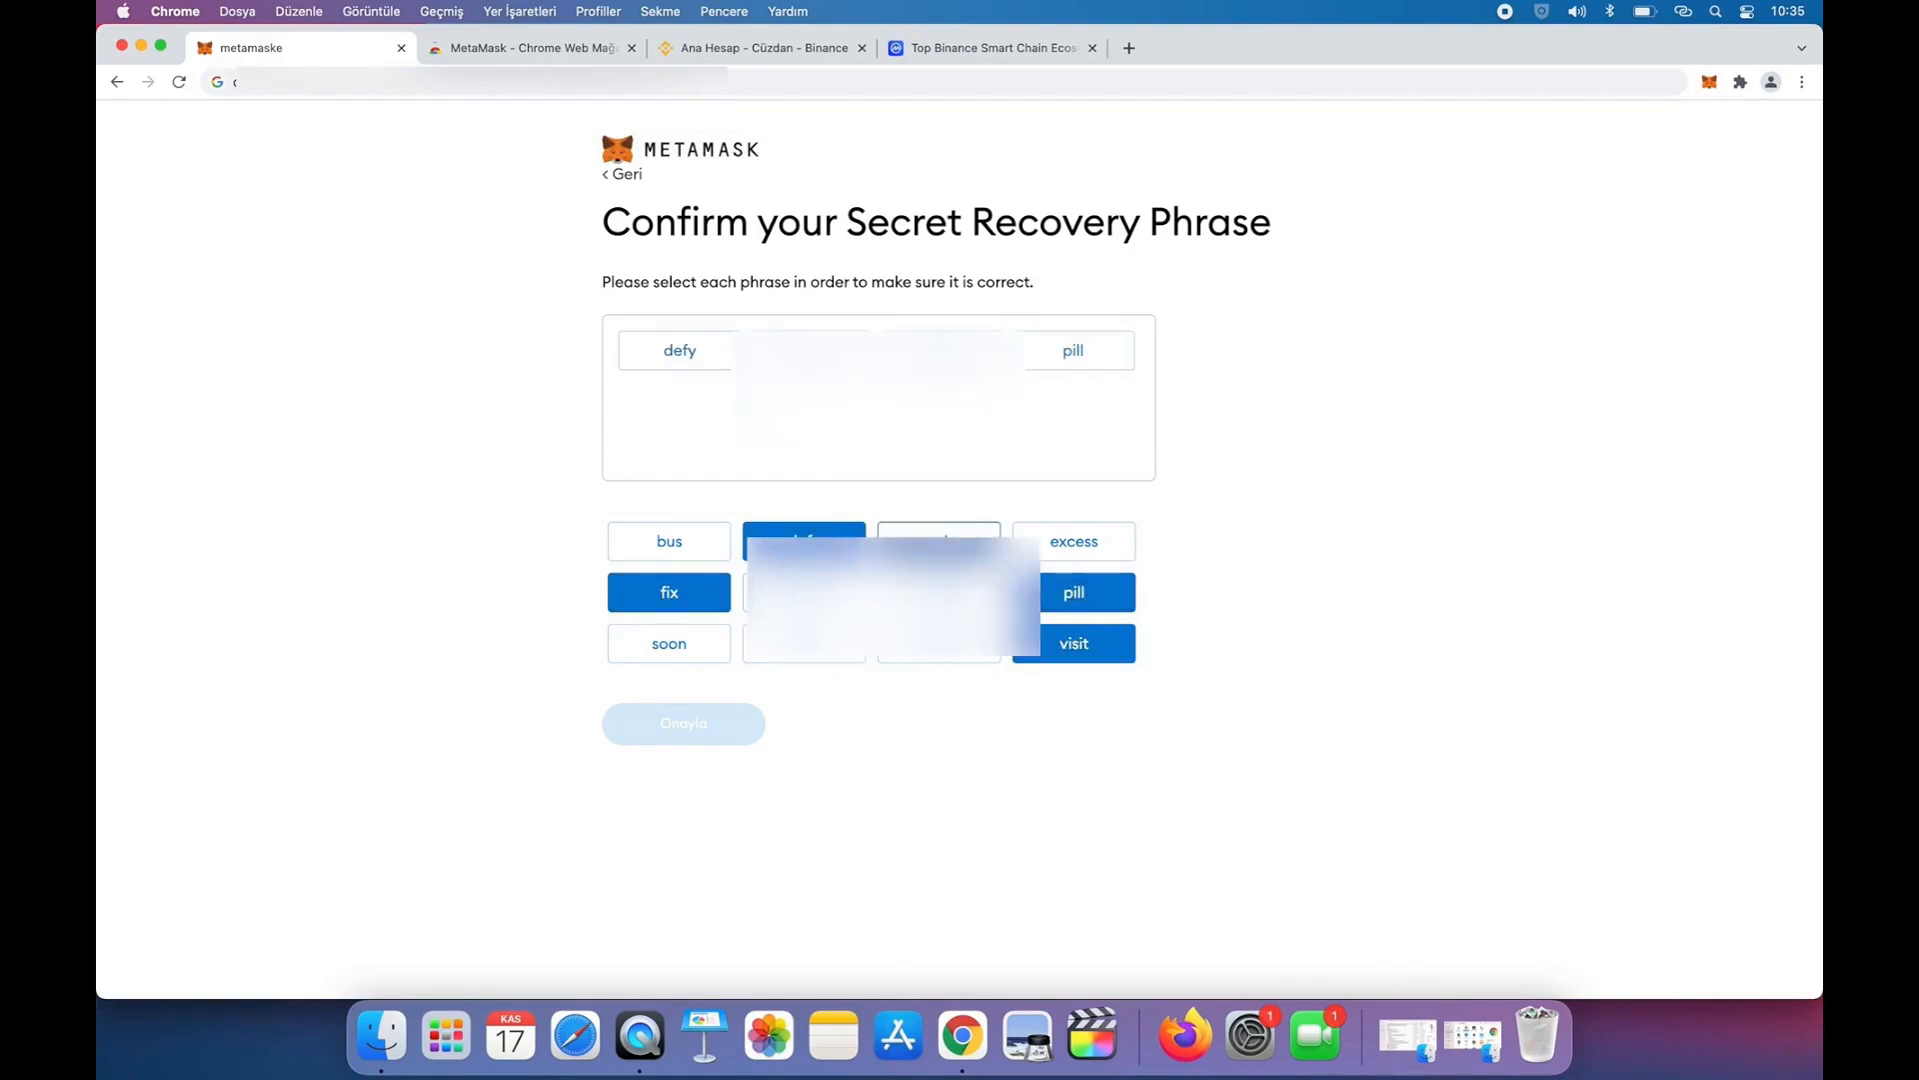
click(949, 540)
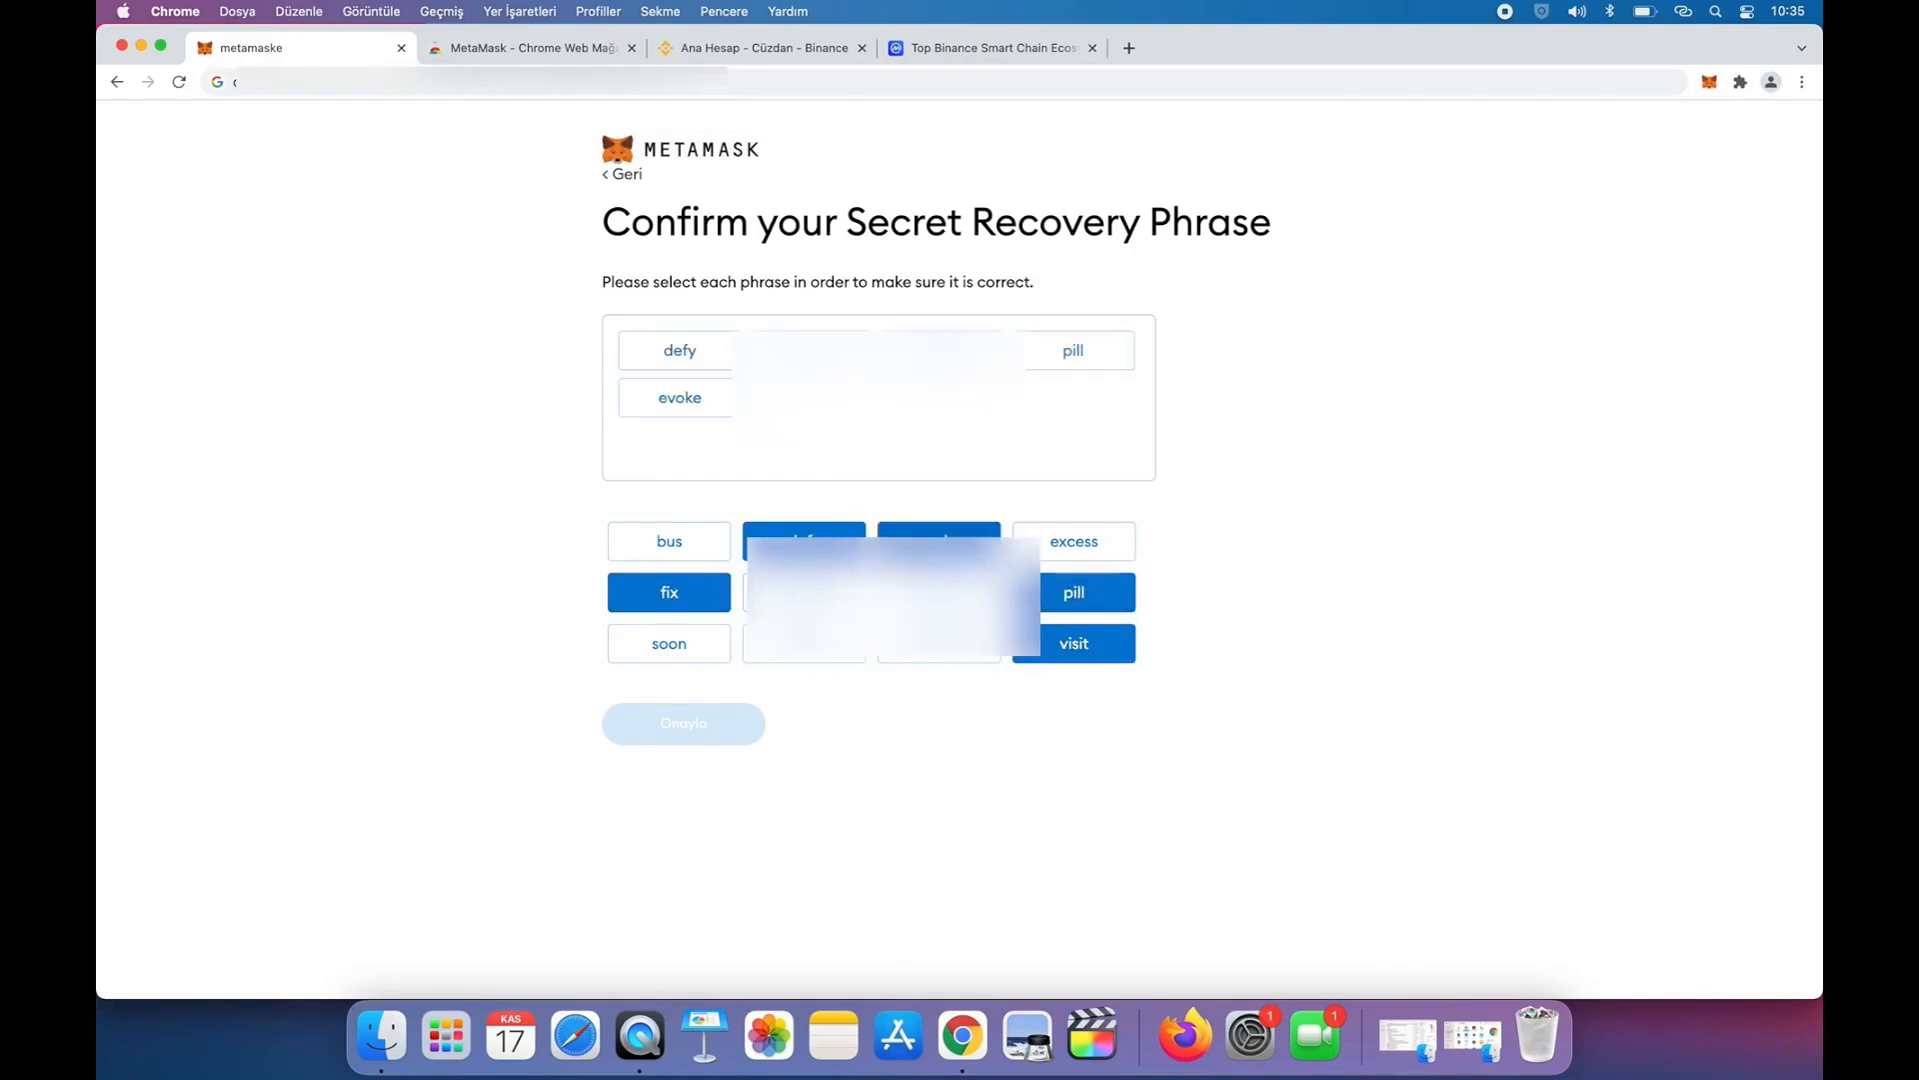
click(1102, 551)
click(805, 643)
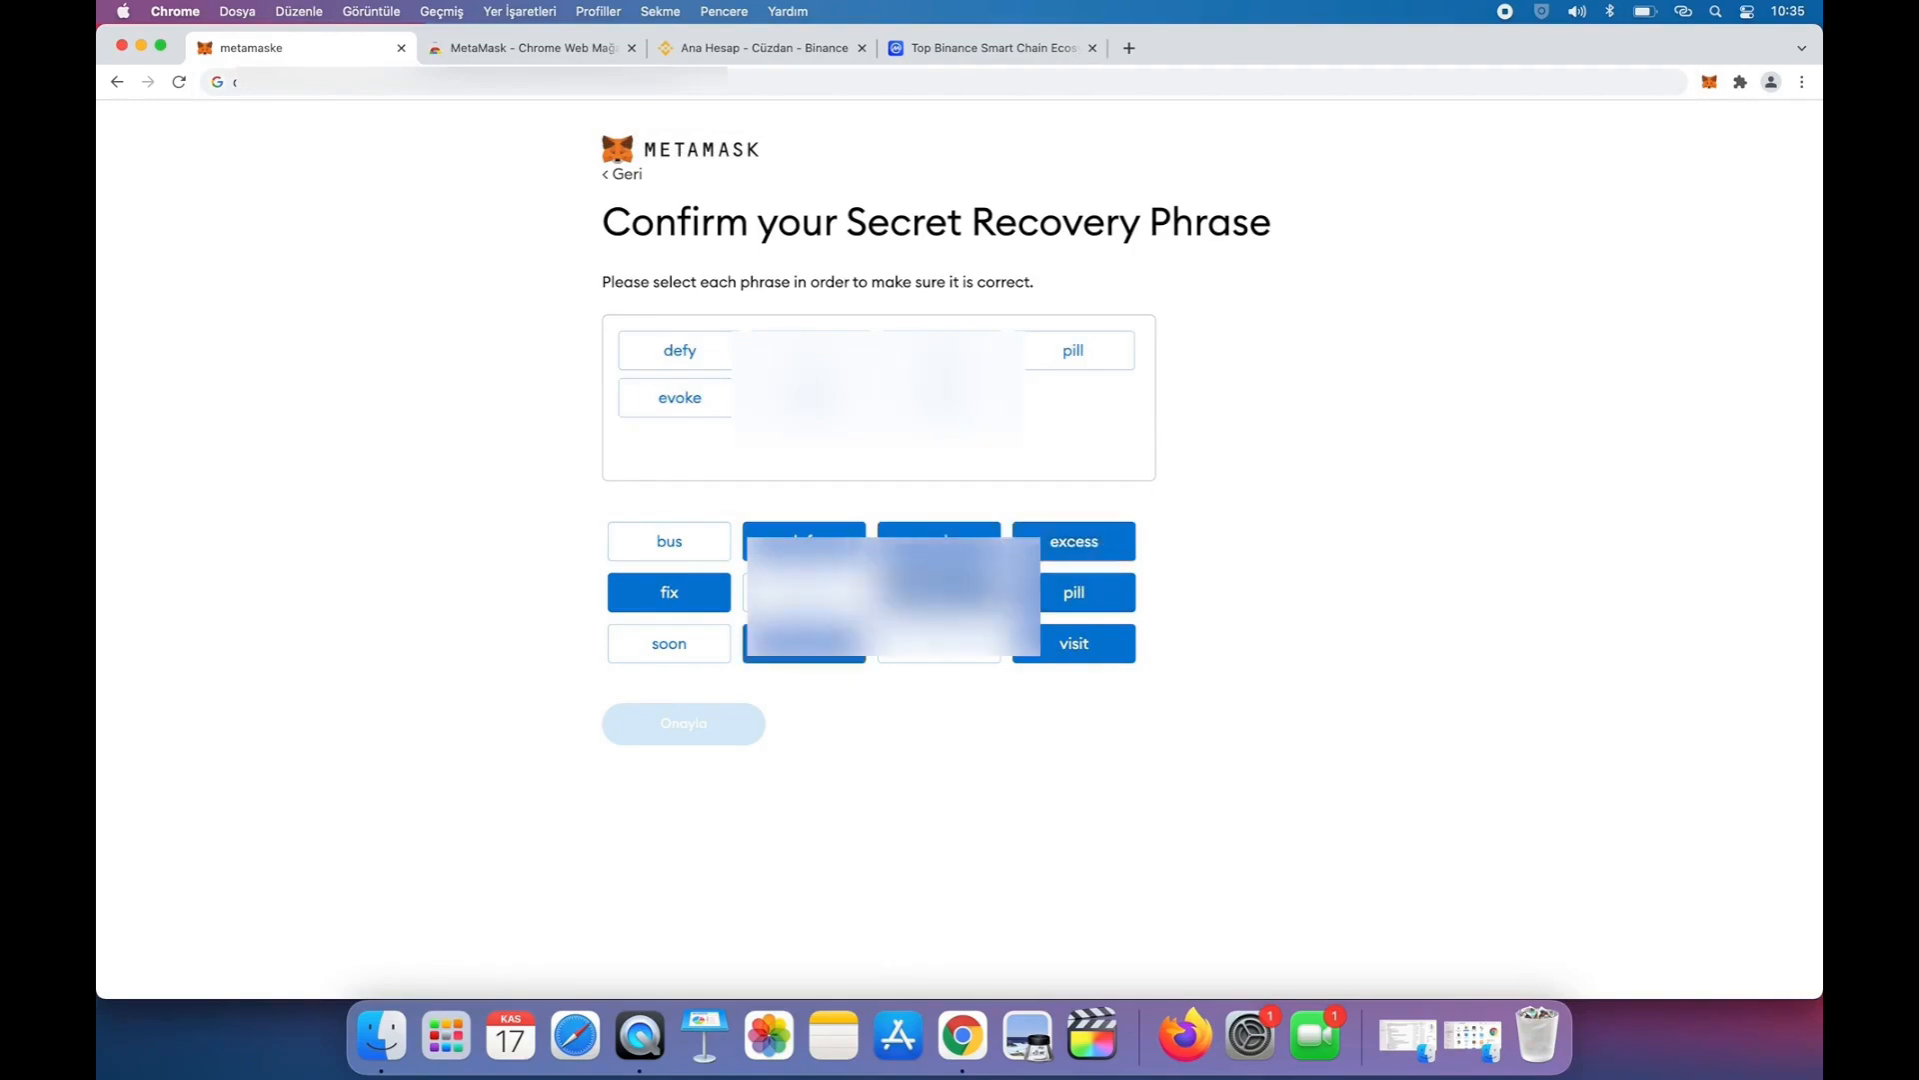
click(939, 593)
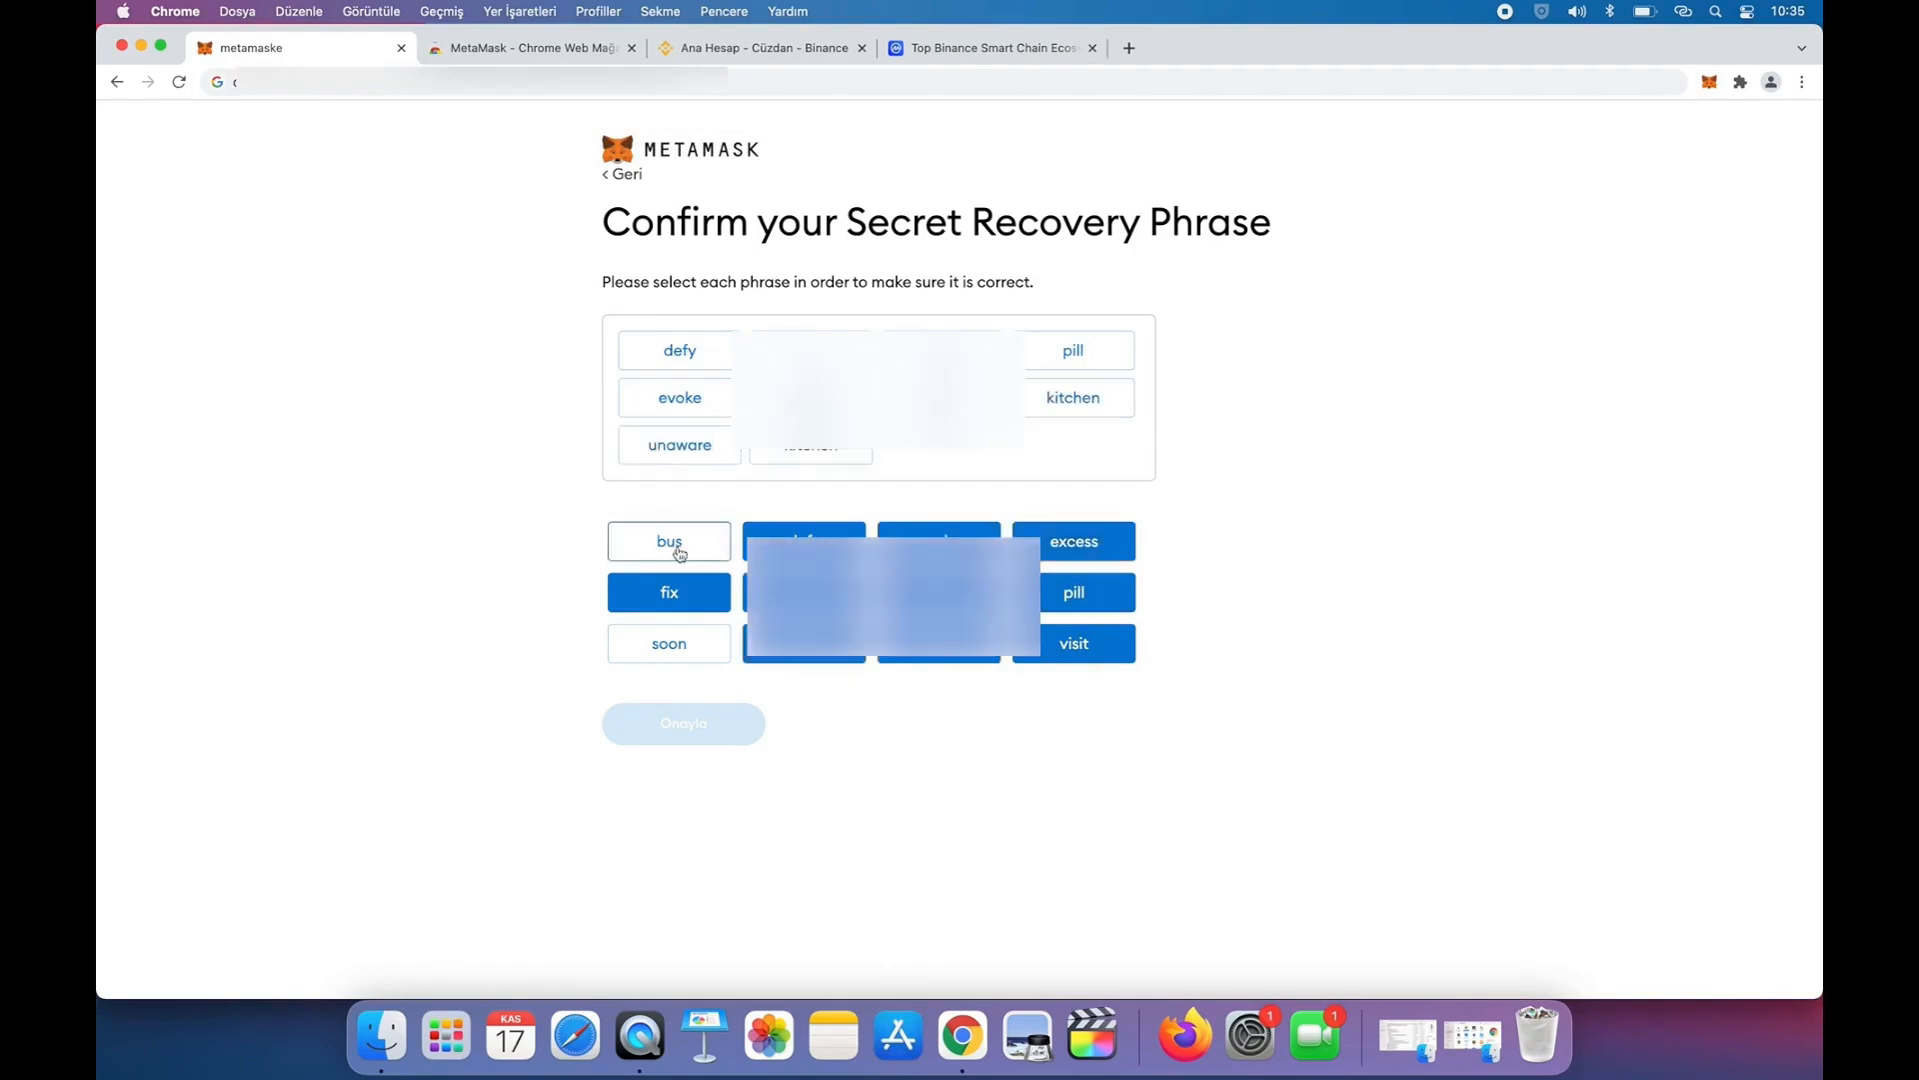
click(676, 549)
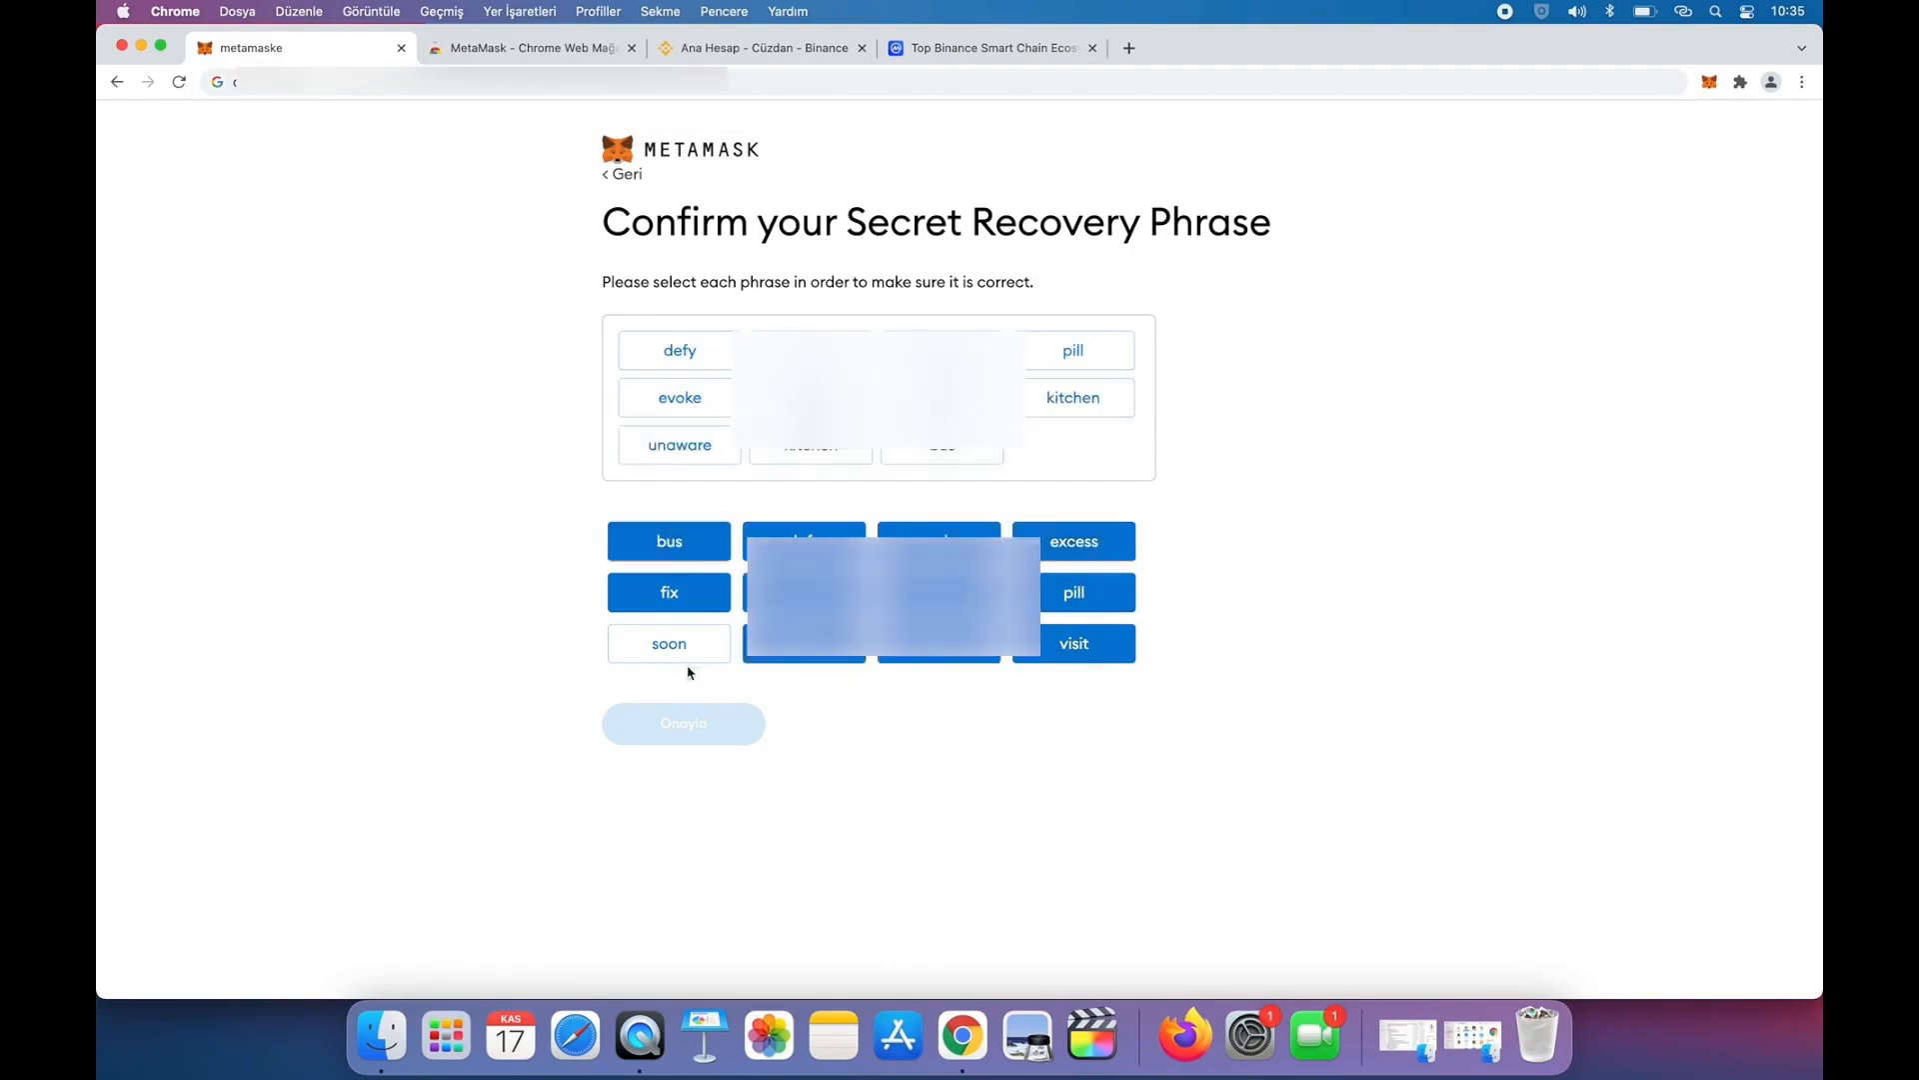
click(693, 663)
click(720, 724)
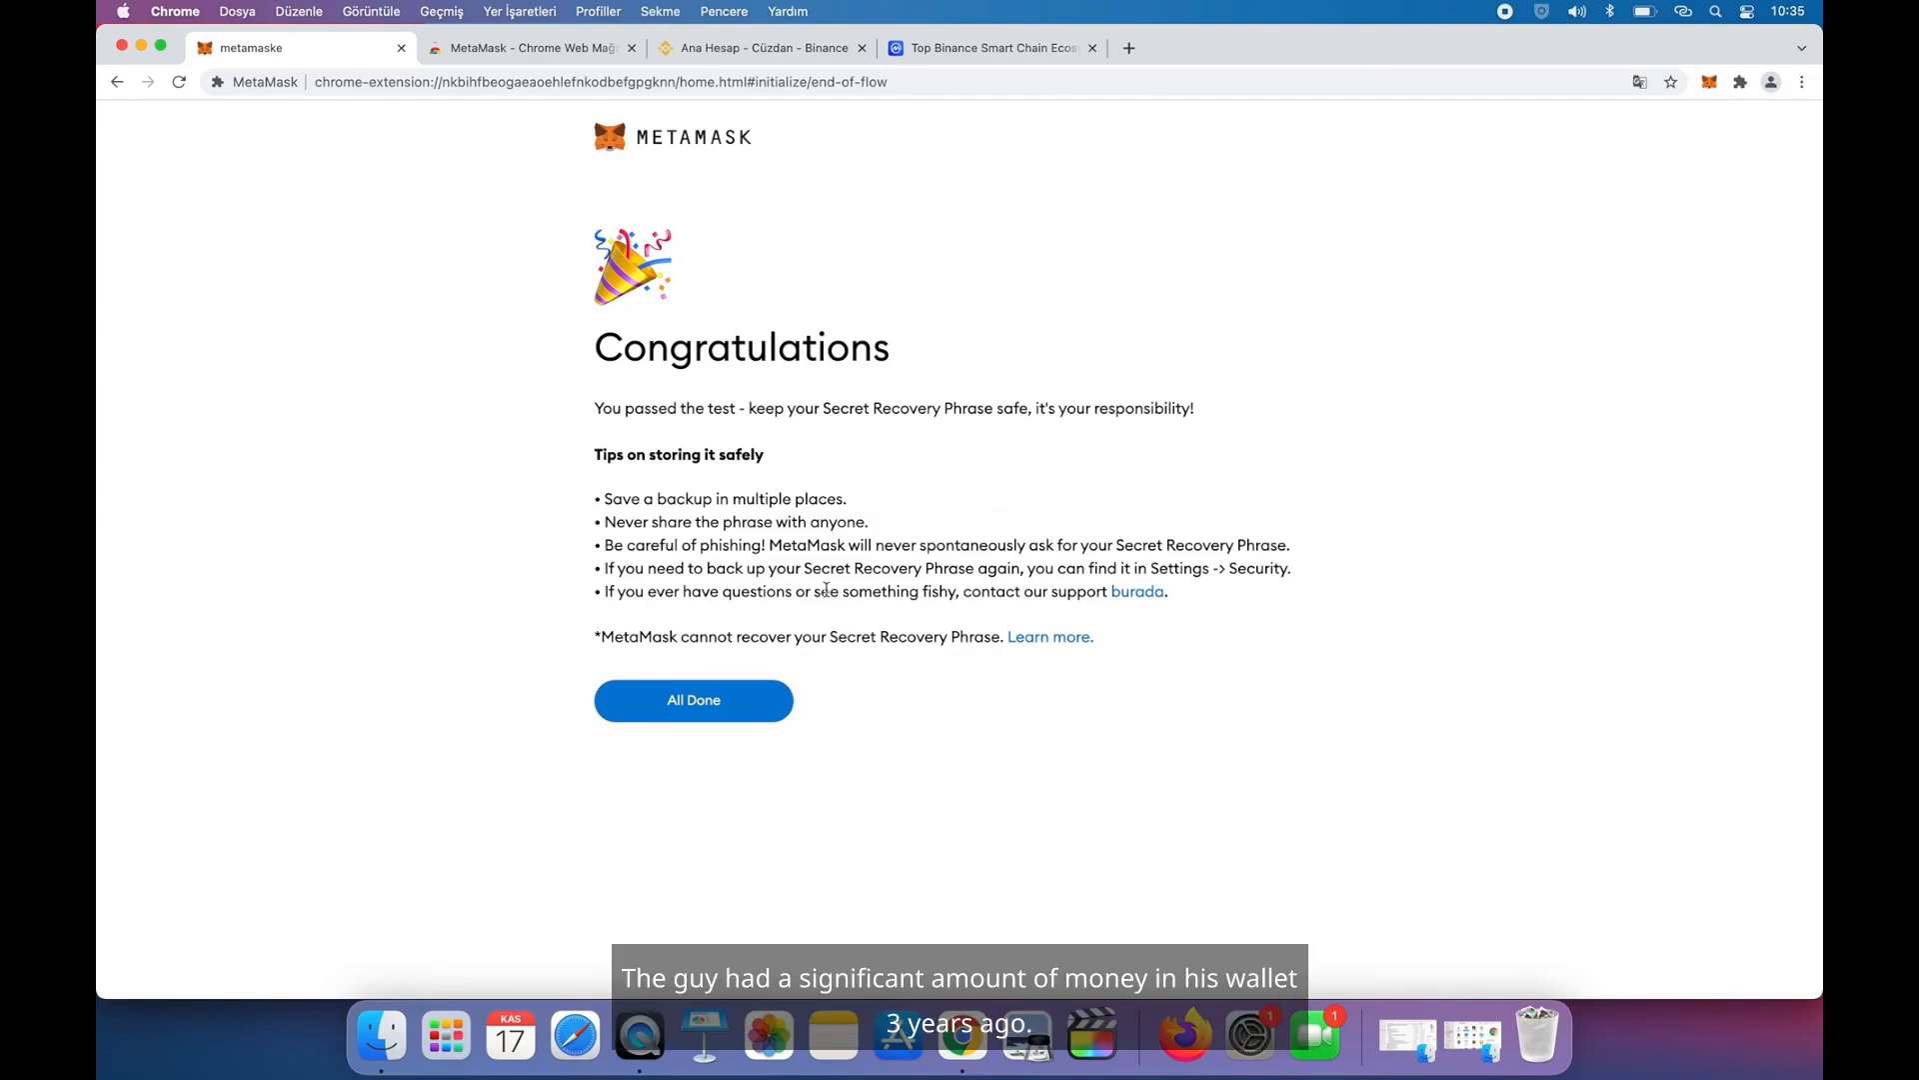
click(683, 707)
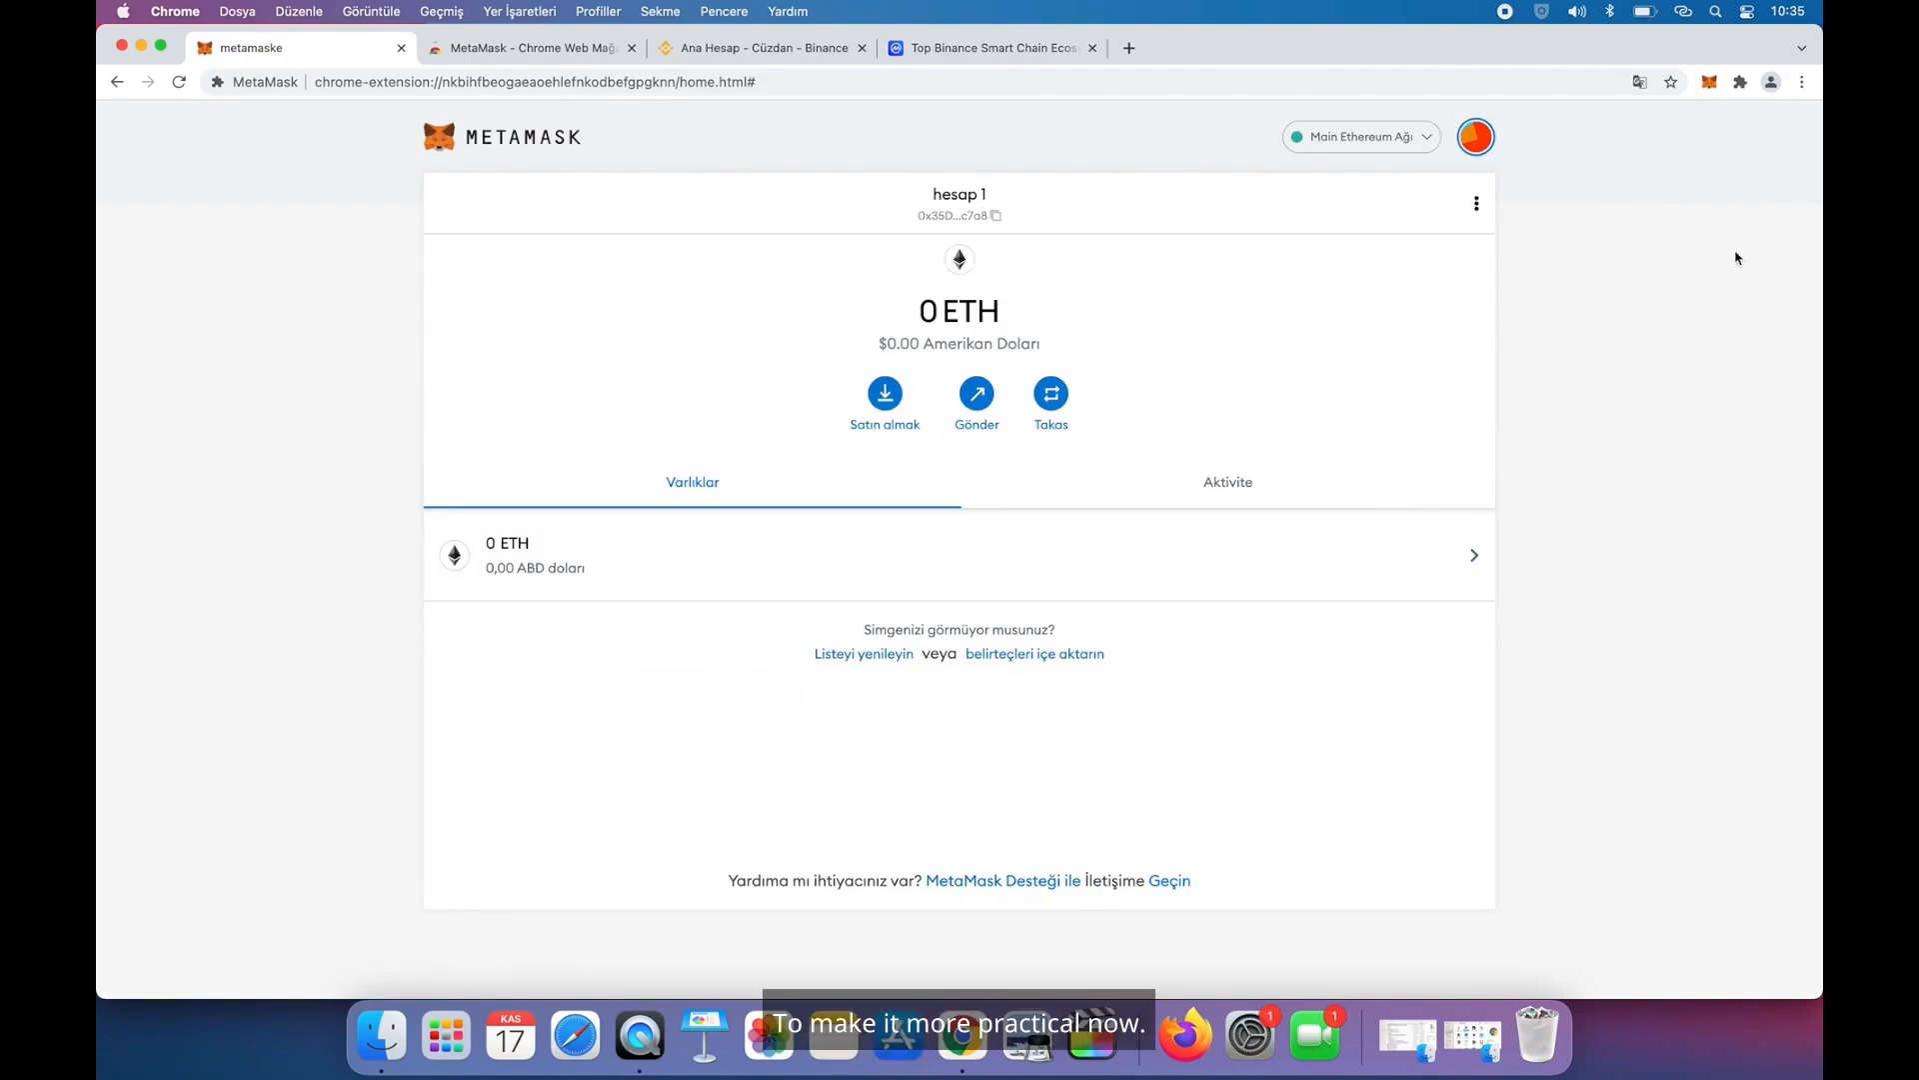
- View the wallet in the MetaMask extension popup and check the extension's pin setting in the browser's extensions list
click(1710, 83)
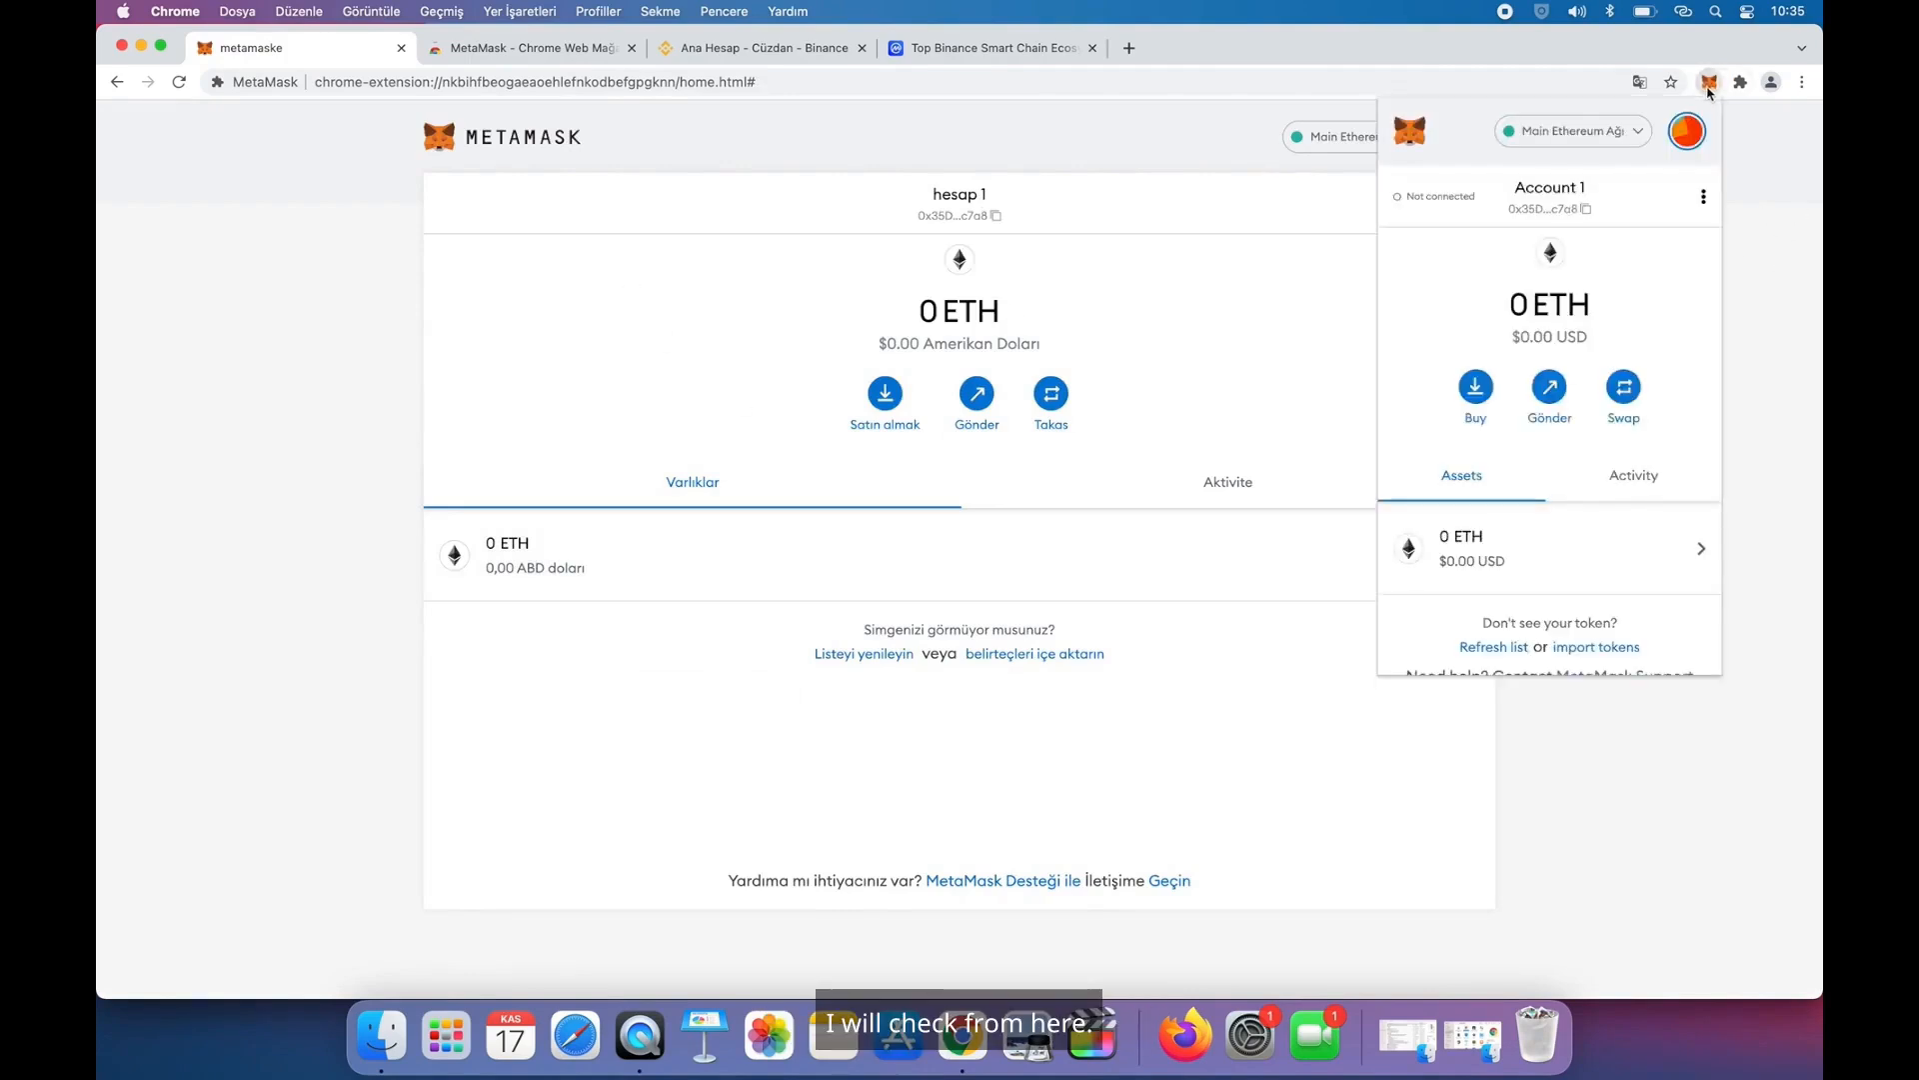
click(1711, 84)
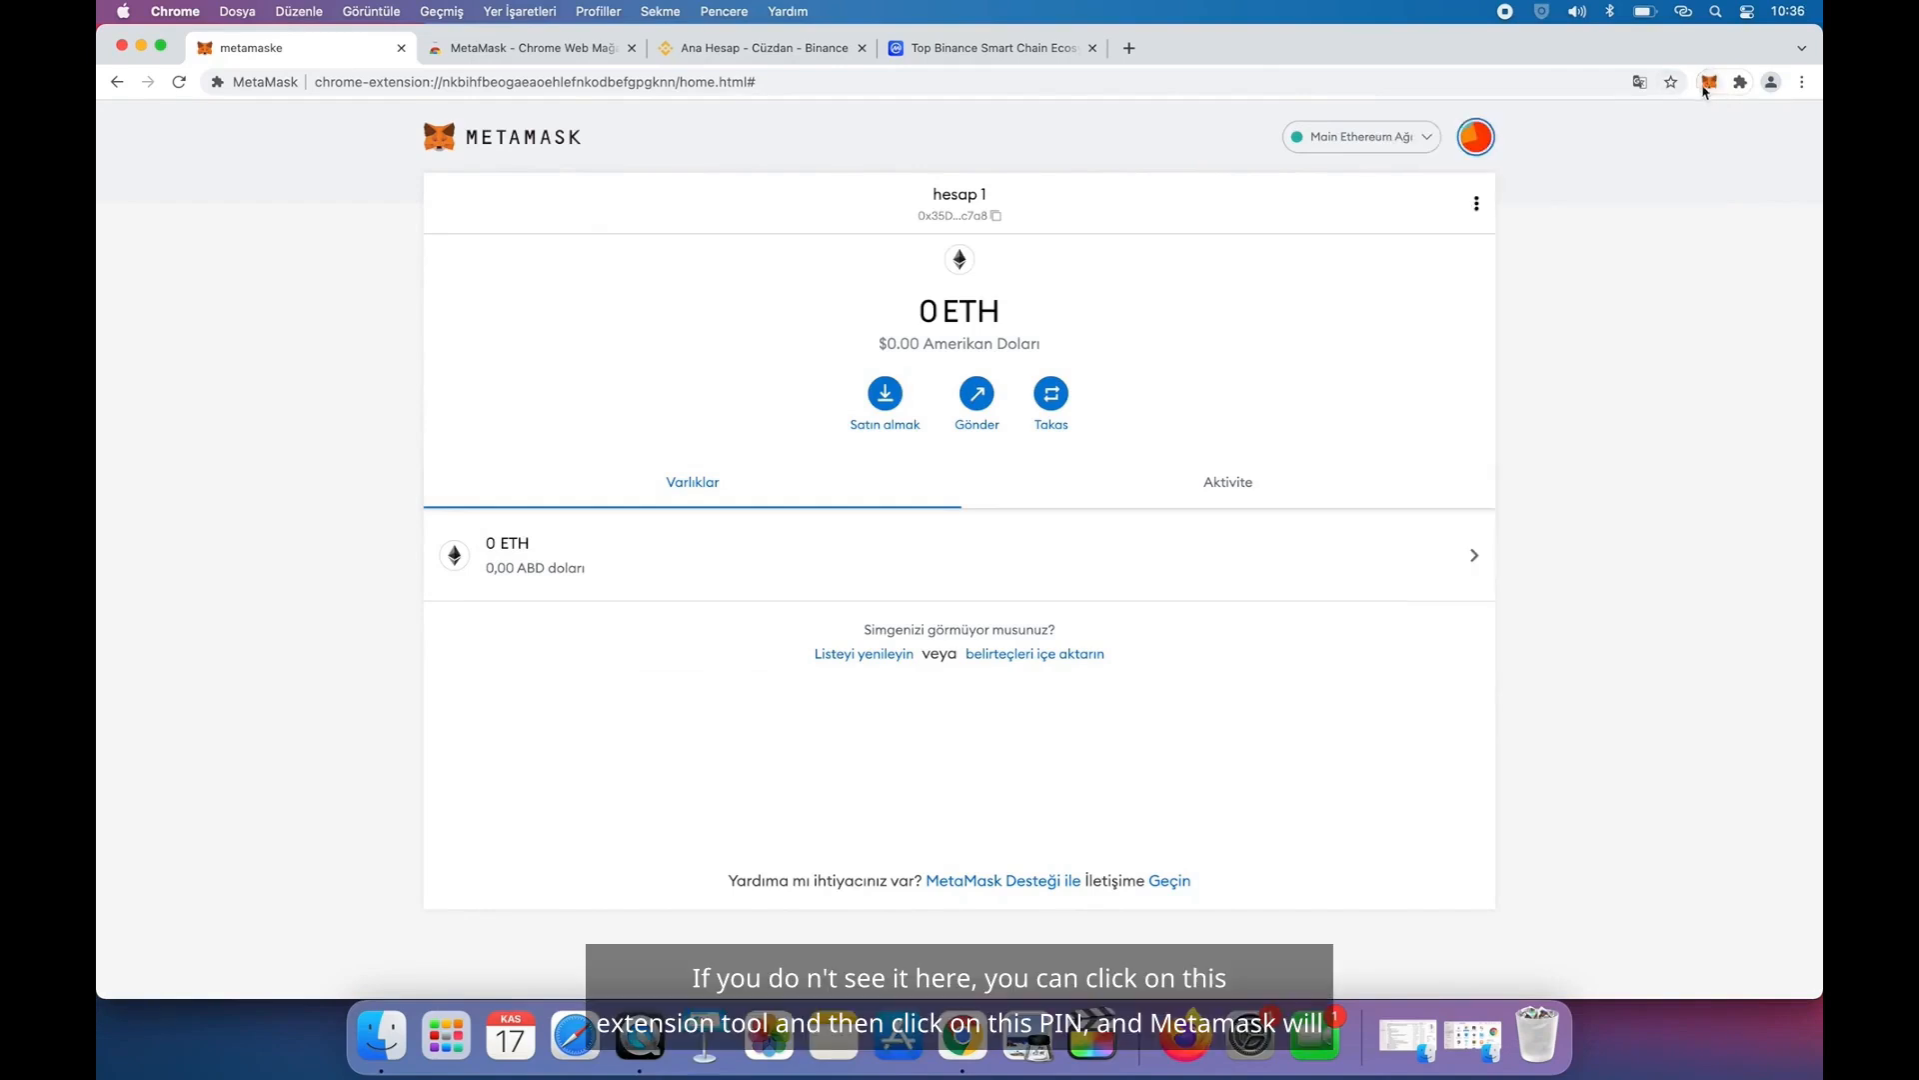
click(1744, 87)
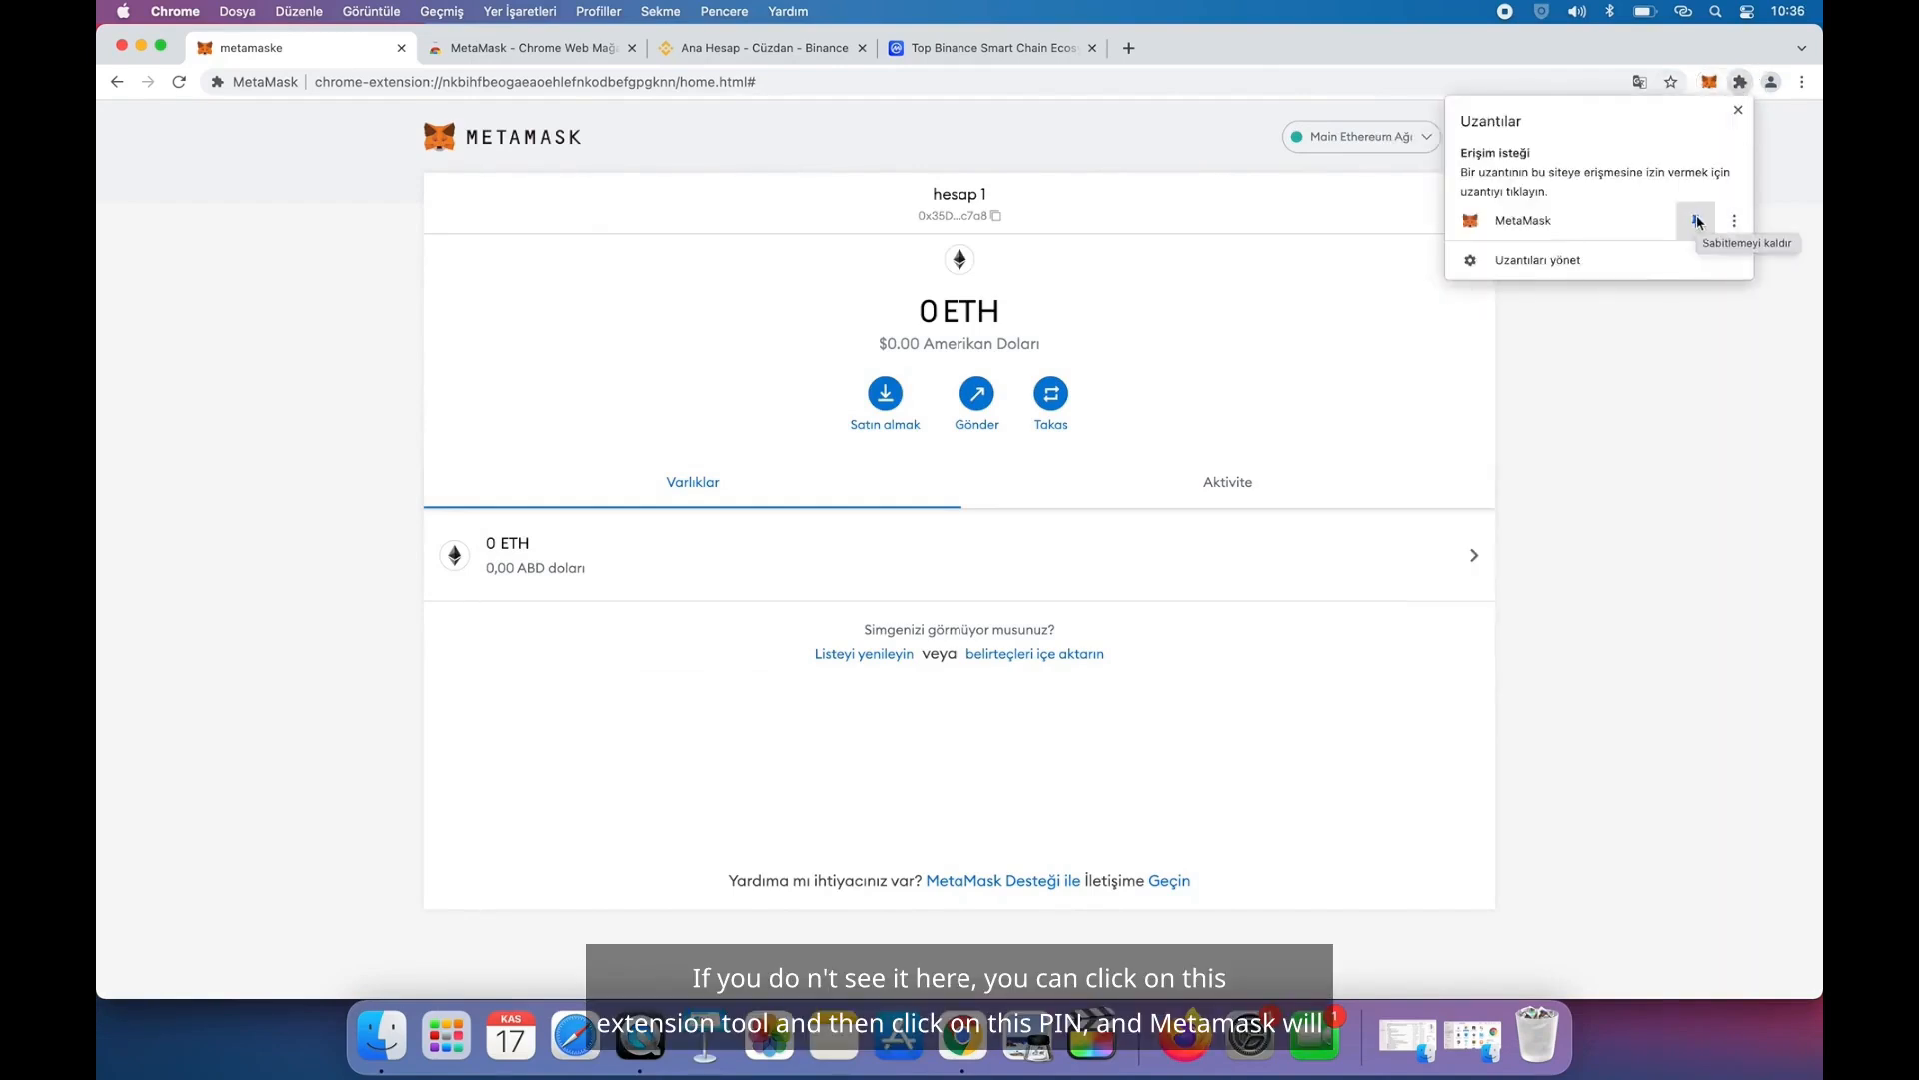
- Copy the wallet address of Account 1 from the MetaMask extension and view the list of selectable networks
click(1709, 84)
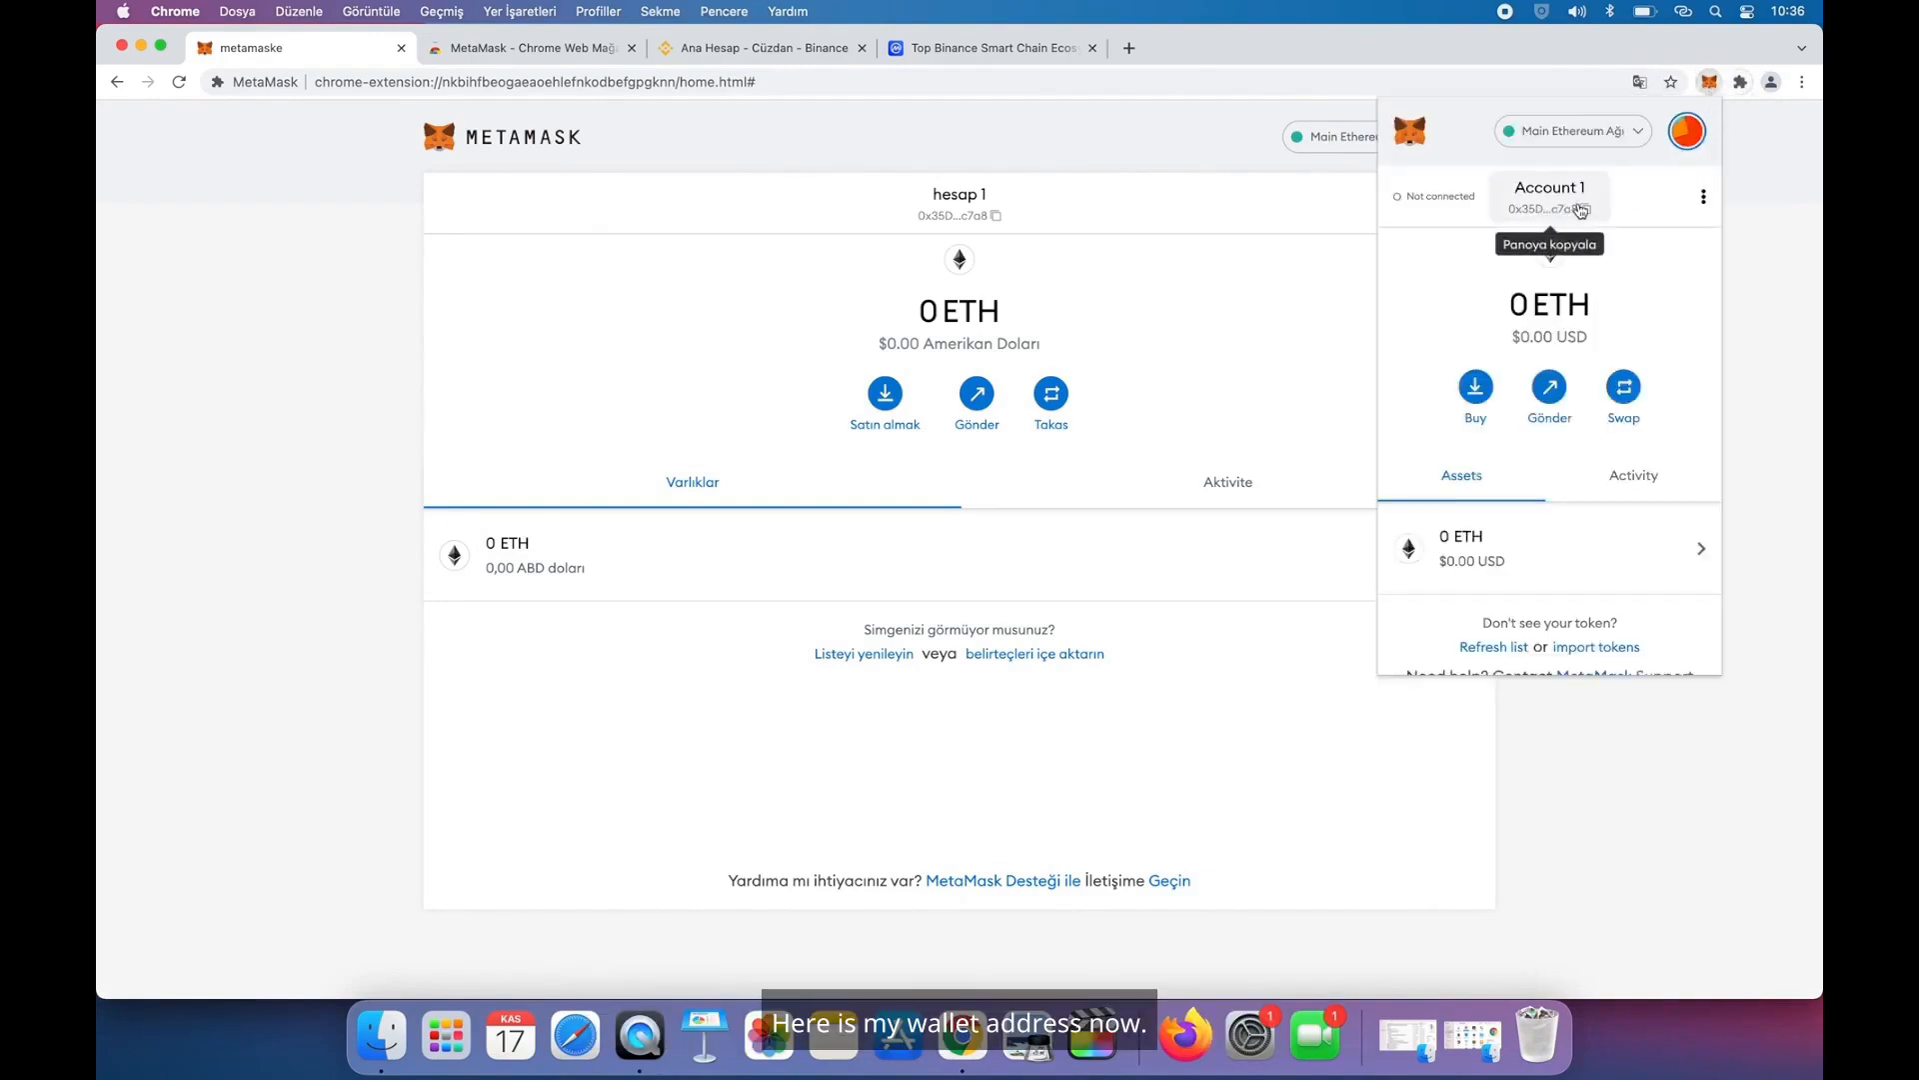
scroll(1541, 203, down, 1)
scroll(1542, 207, up, 1)
click(1541, 206)
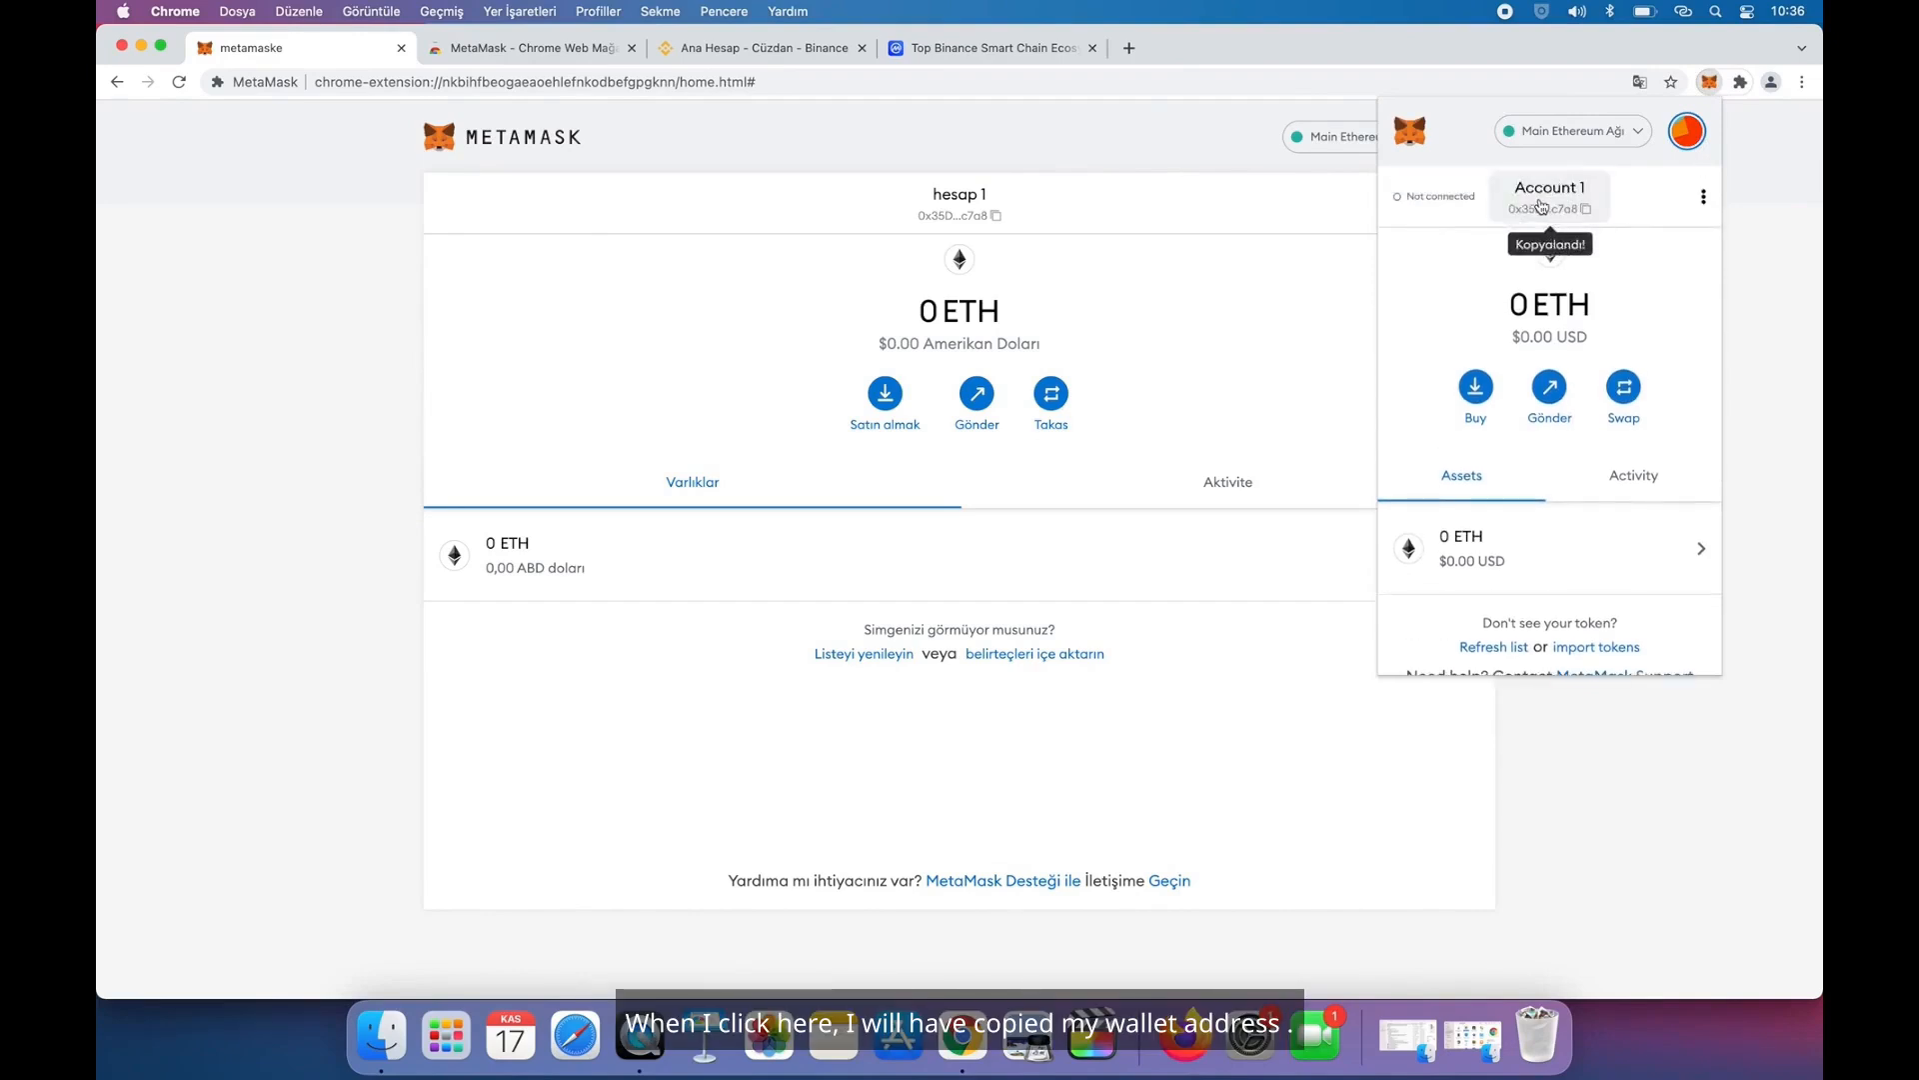
click(1571, 141)
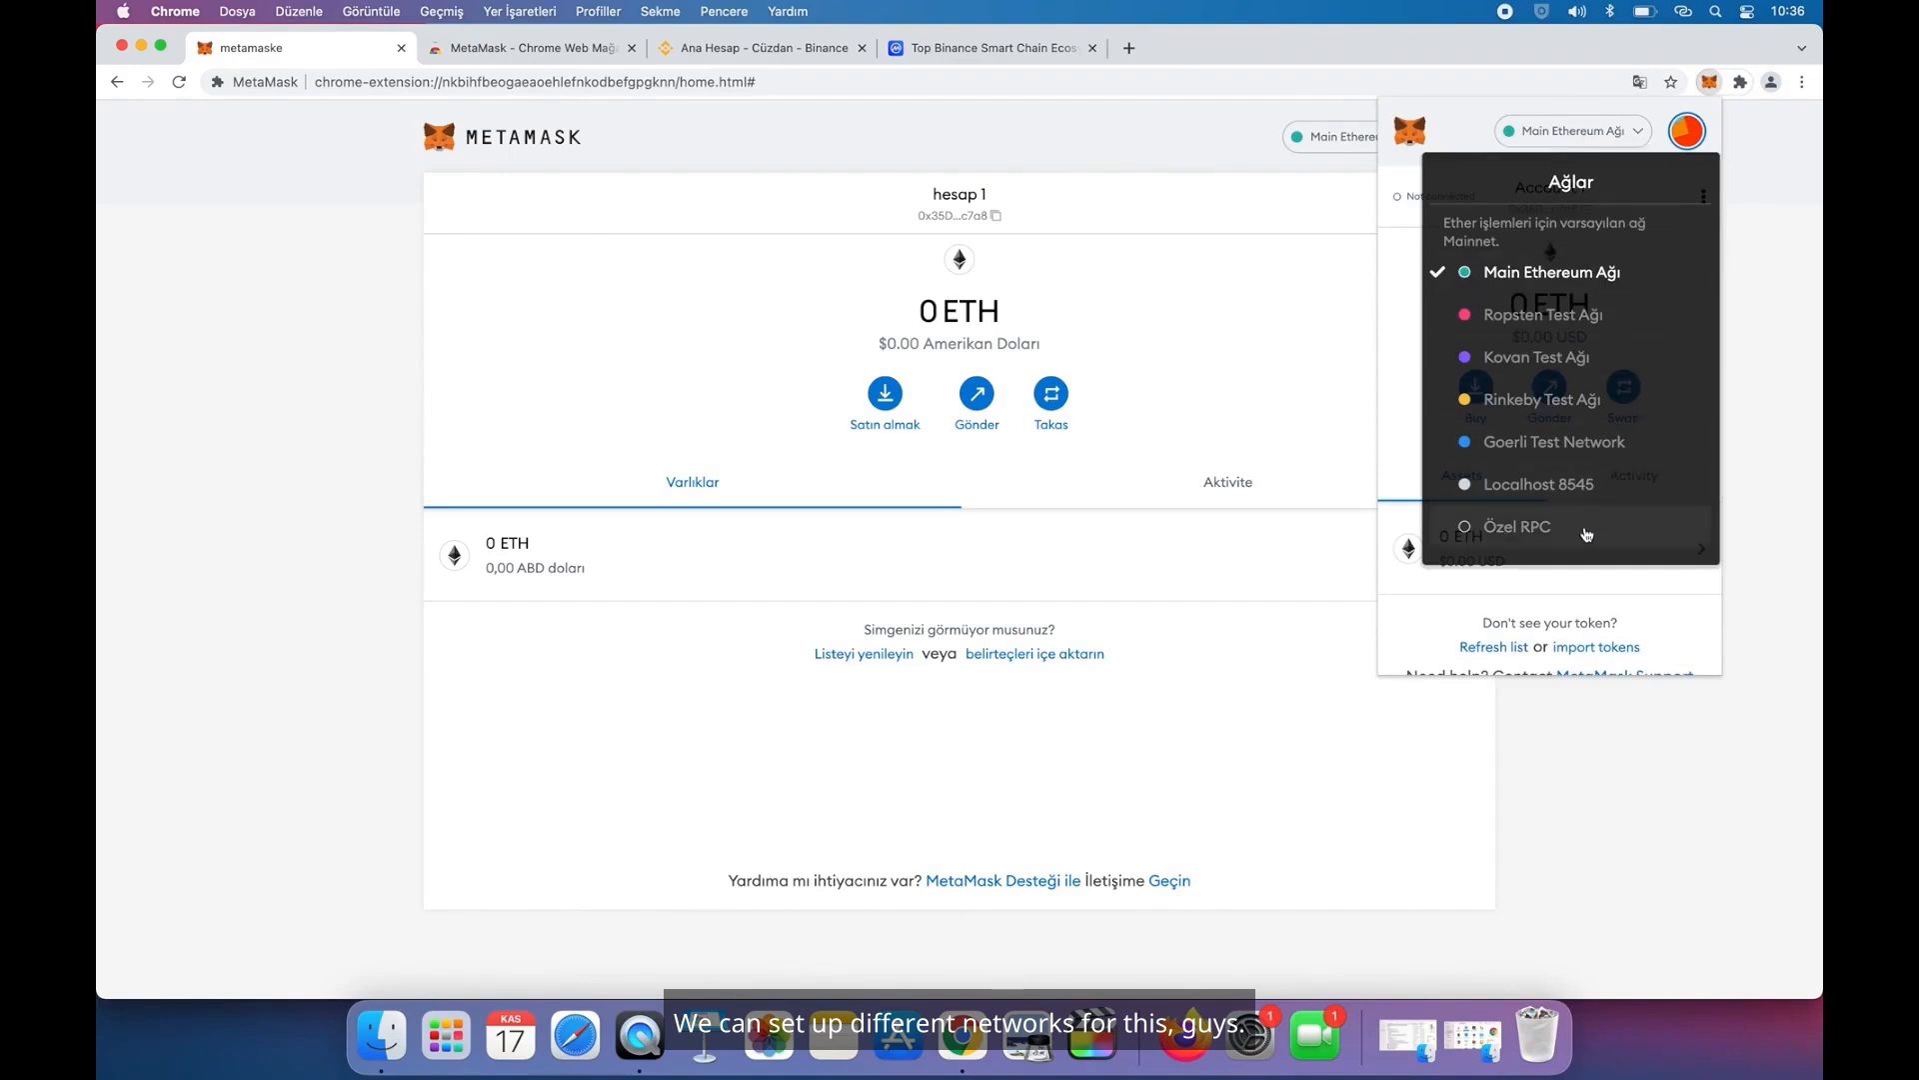
click(1613, 130)
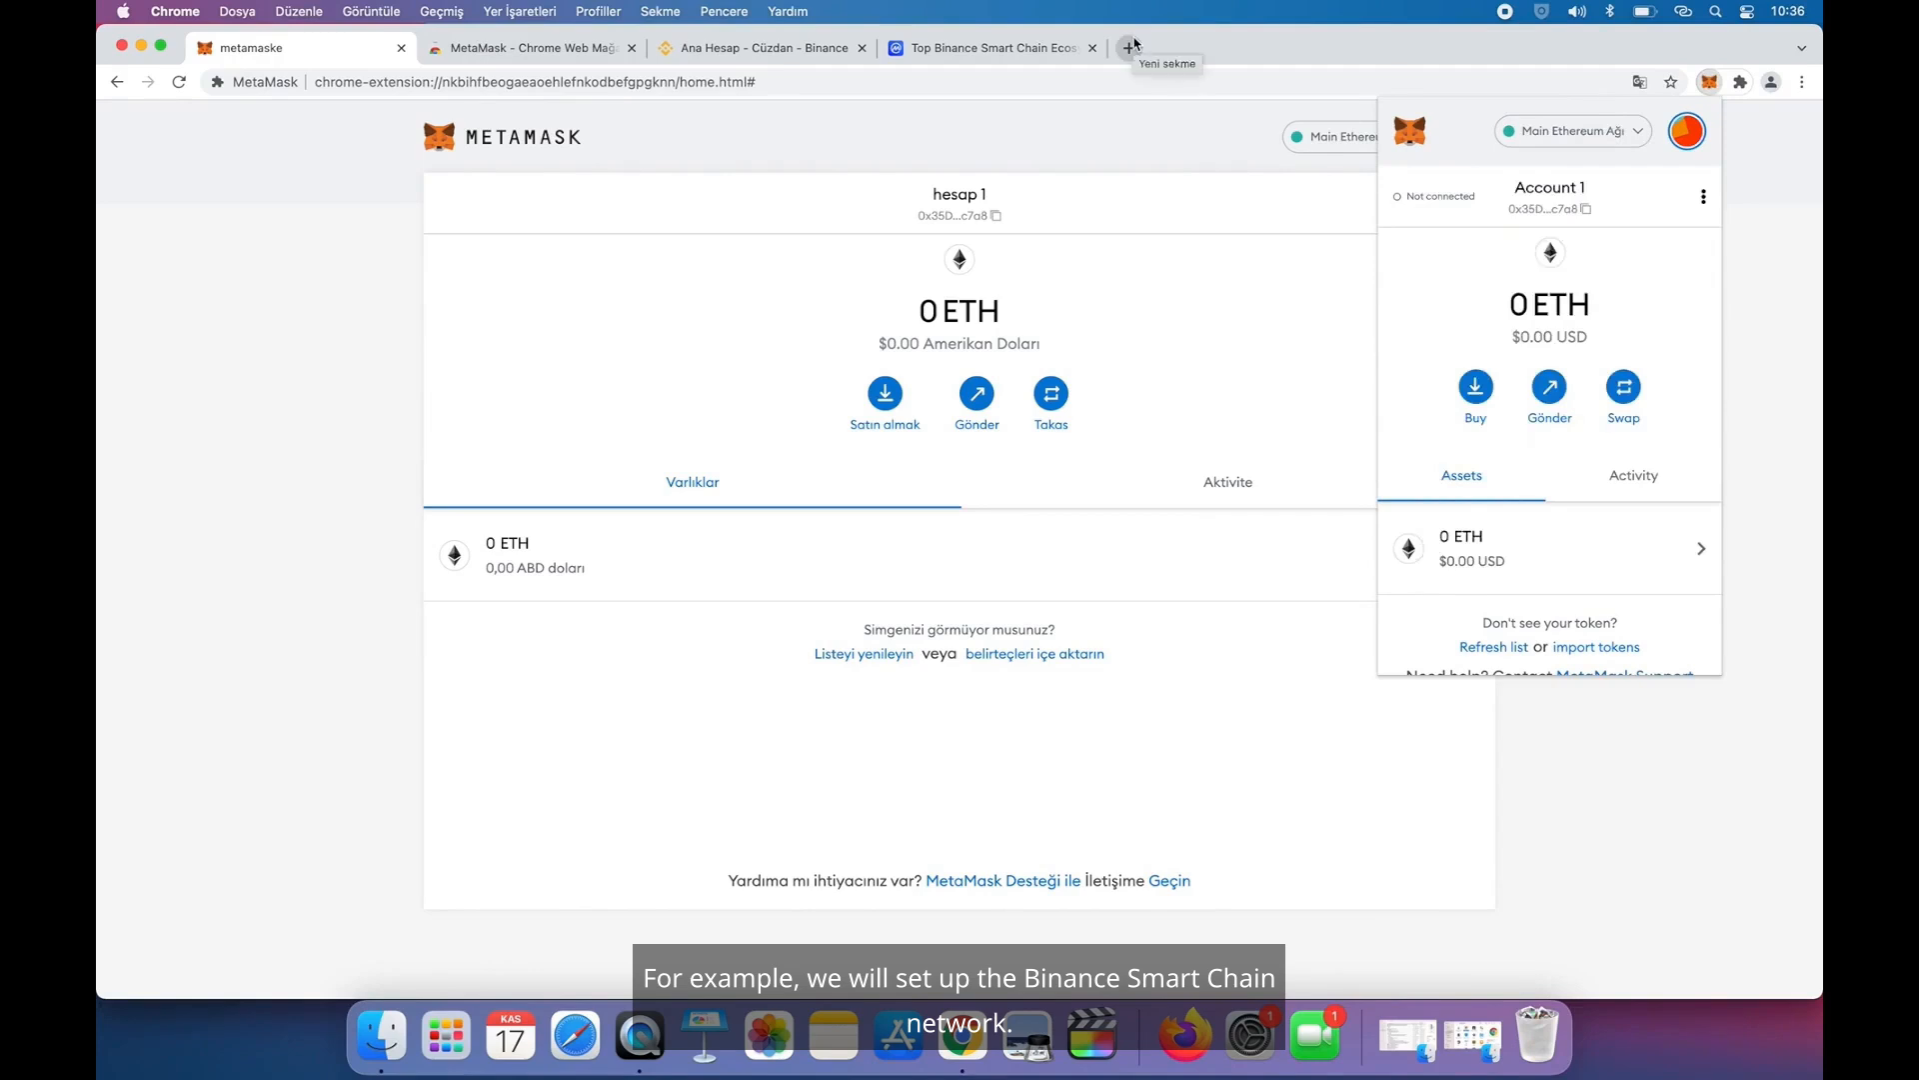
- Search Google for "binance smart chain metamask" and open the Binance Academy article at its main network parameters
click(1130, 47)
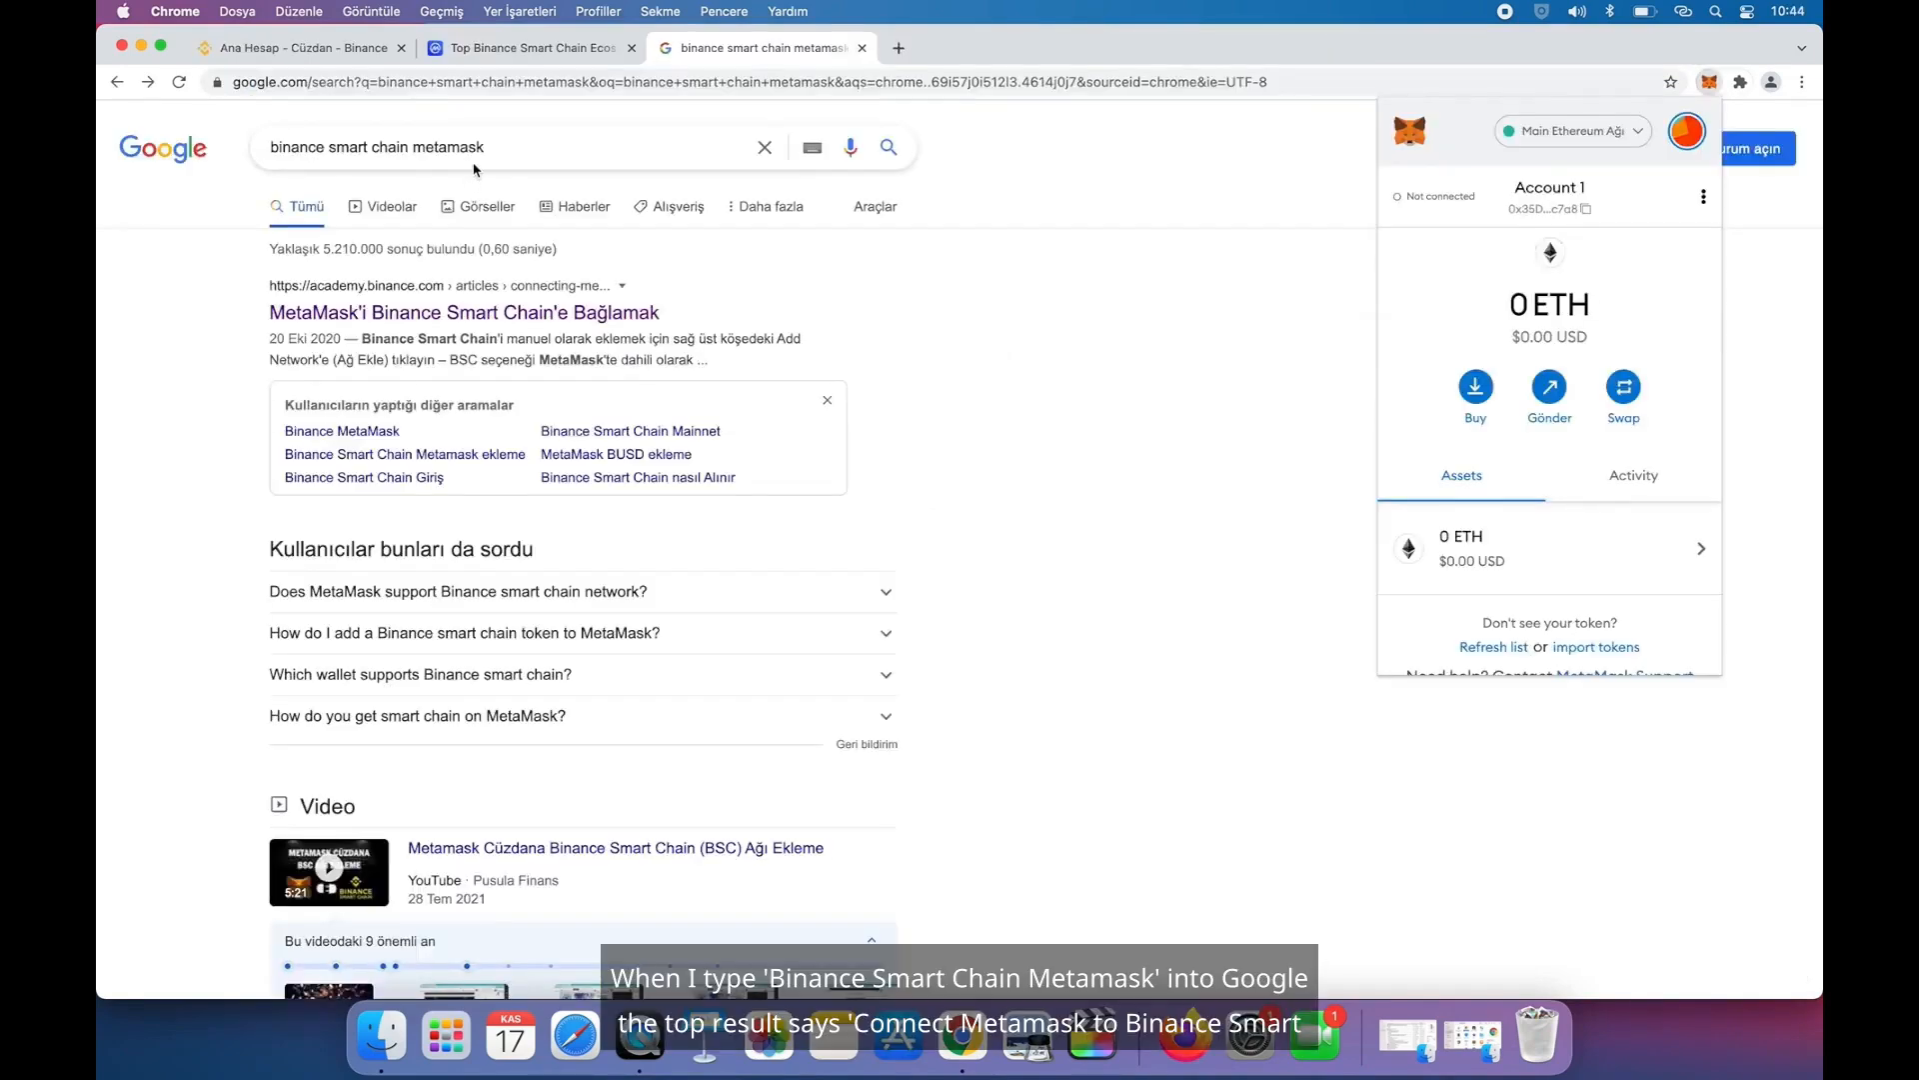
click(441, 330)
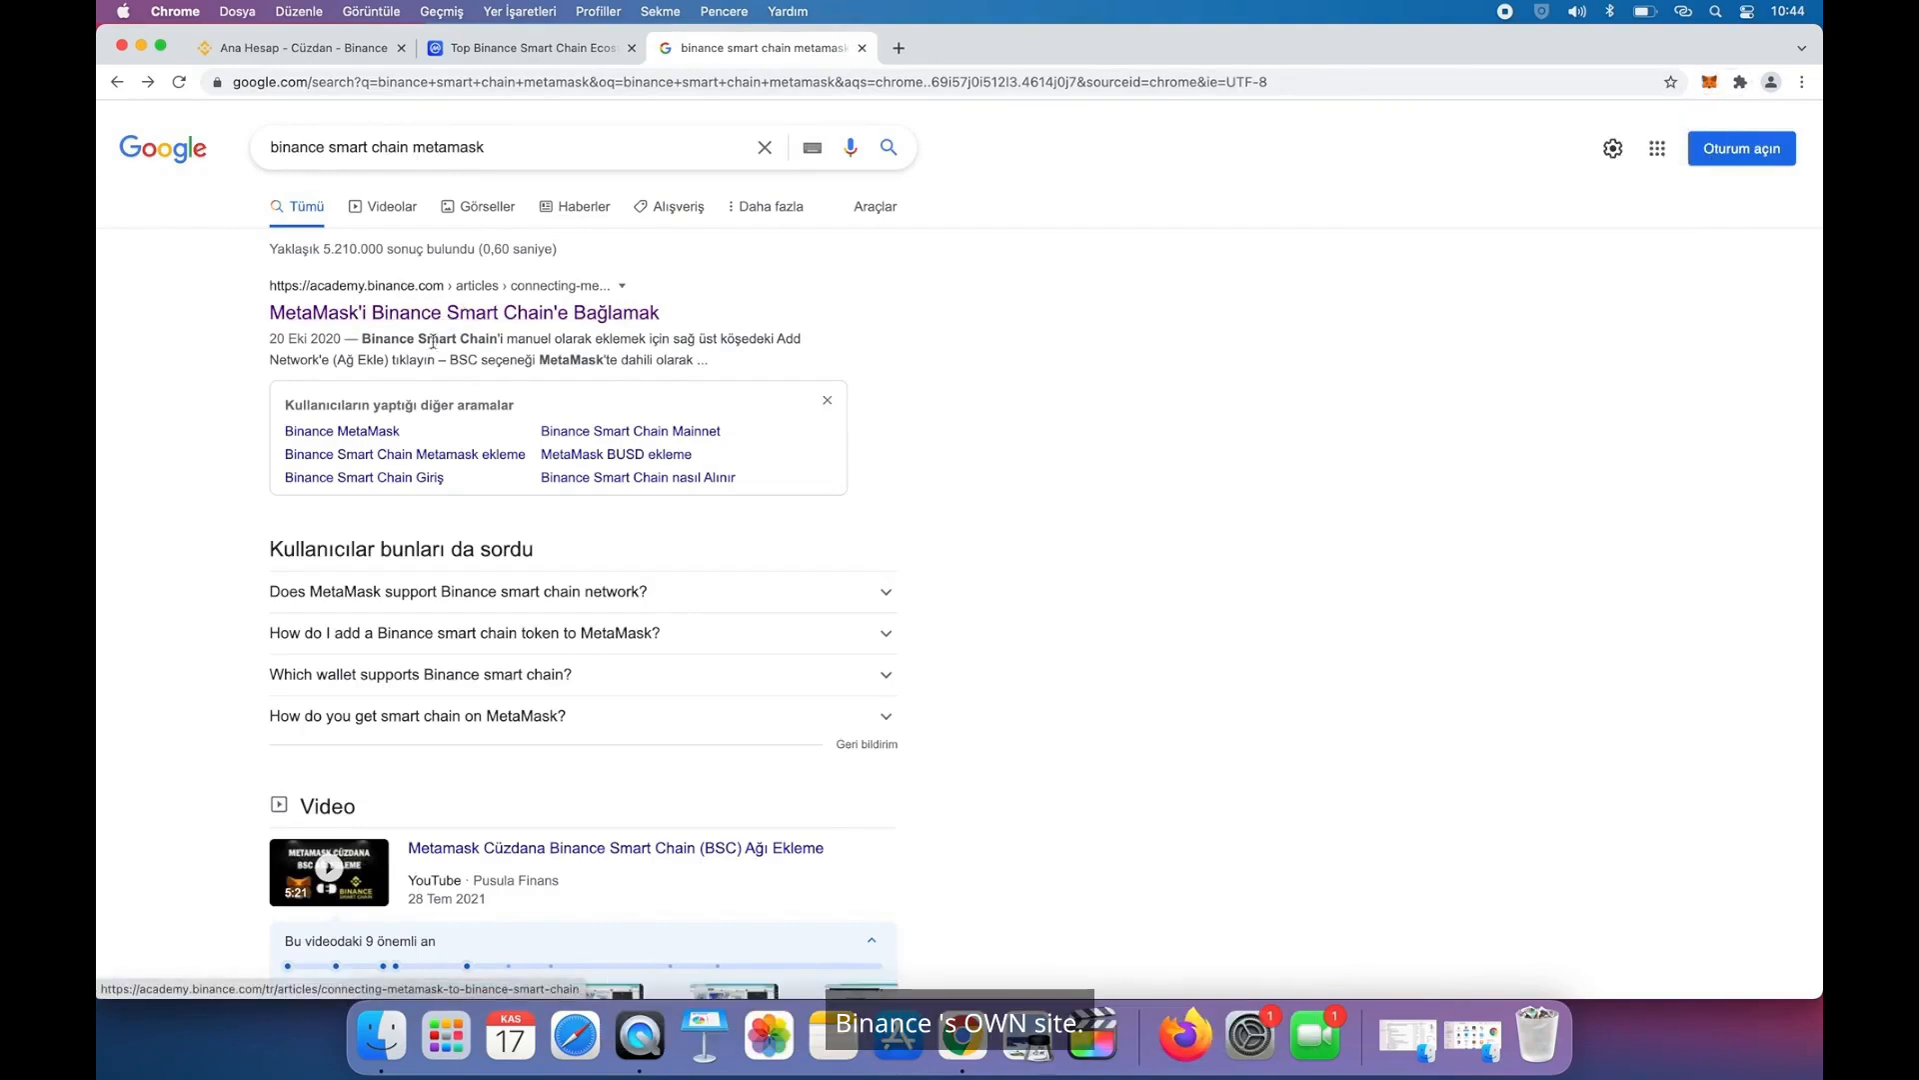
click(446, 323)
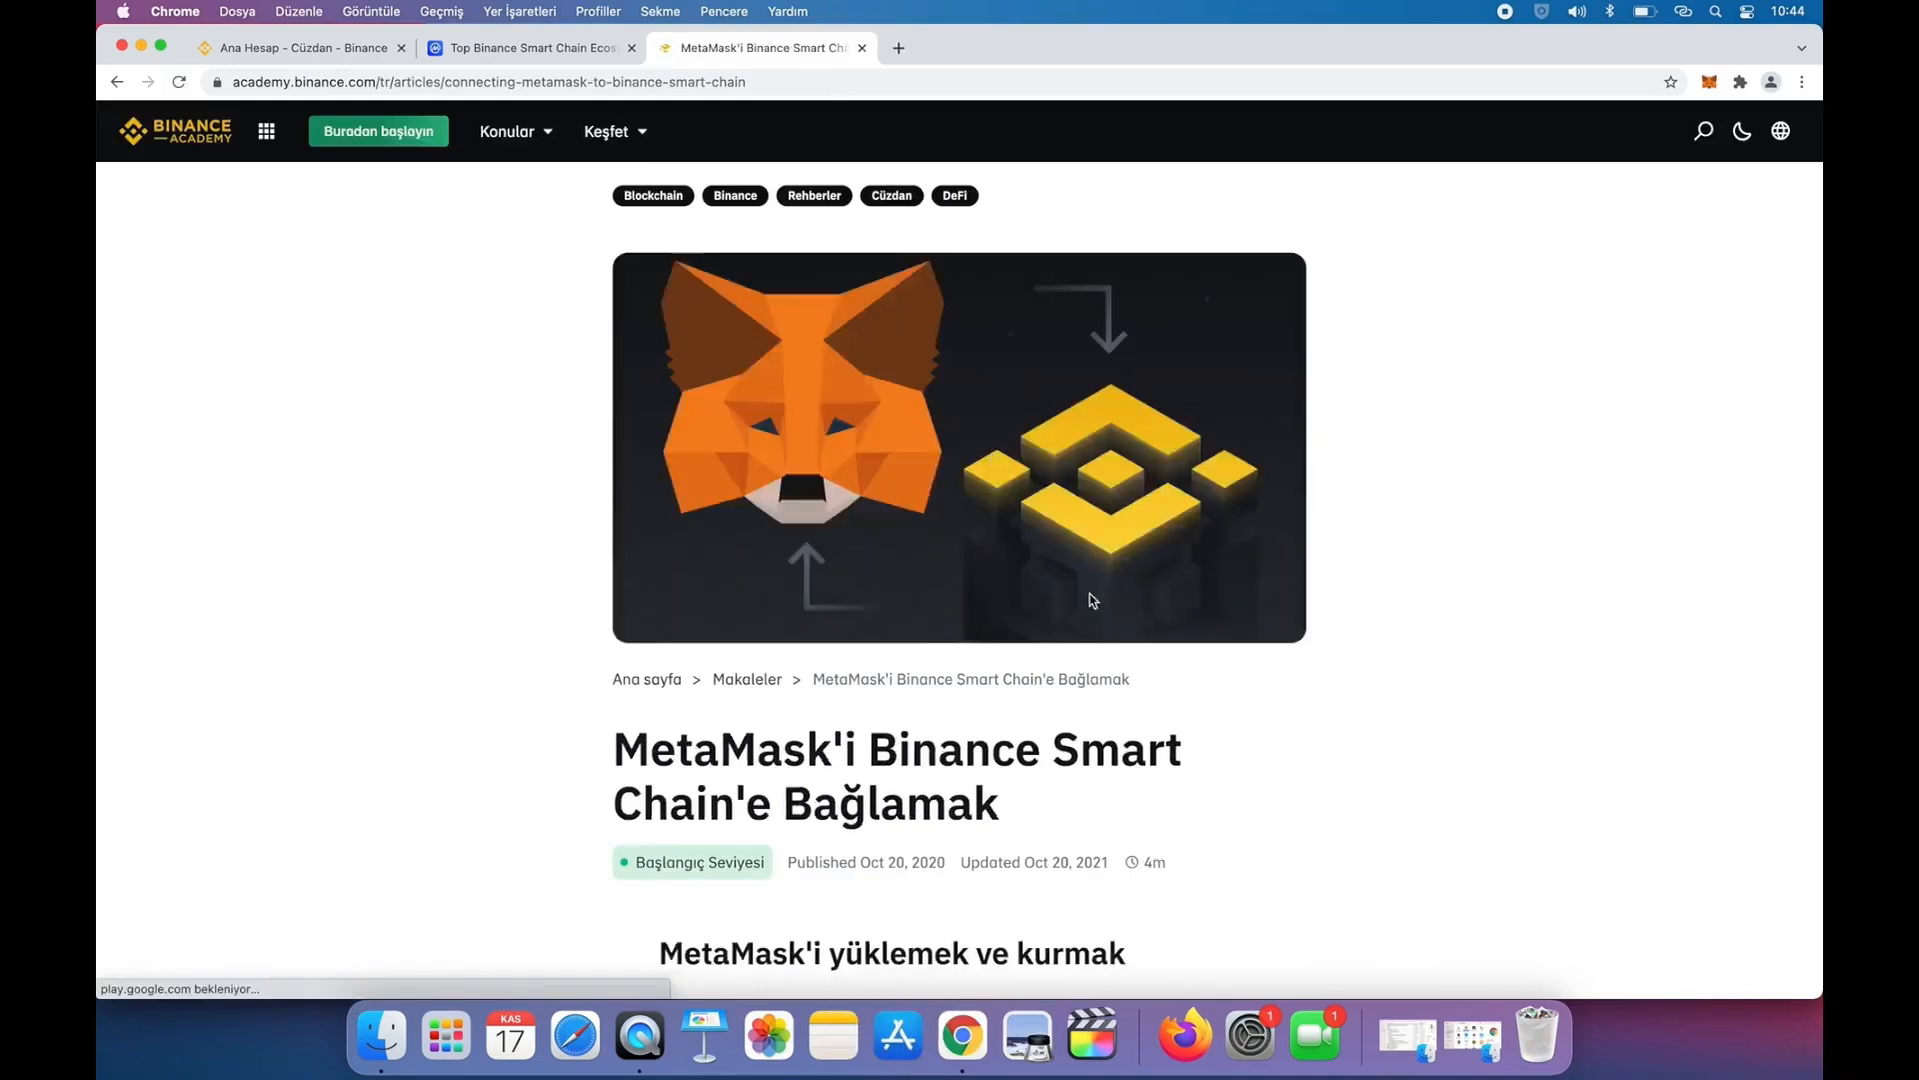
scroll(1099, 610, down, 5)
scroll(1109, 635, down, 20)
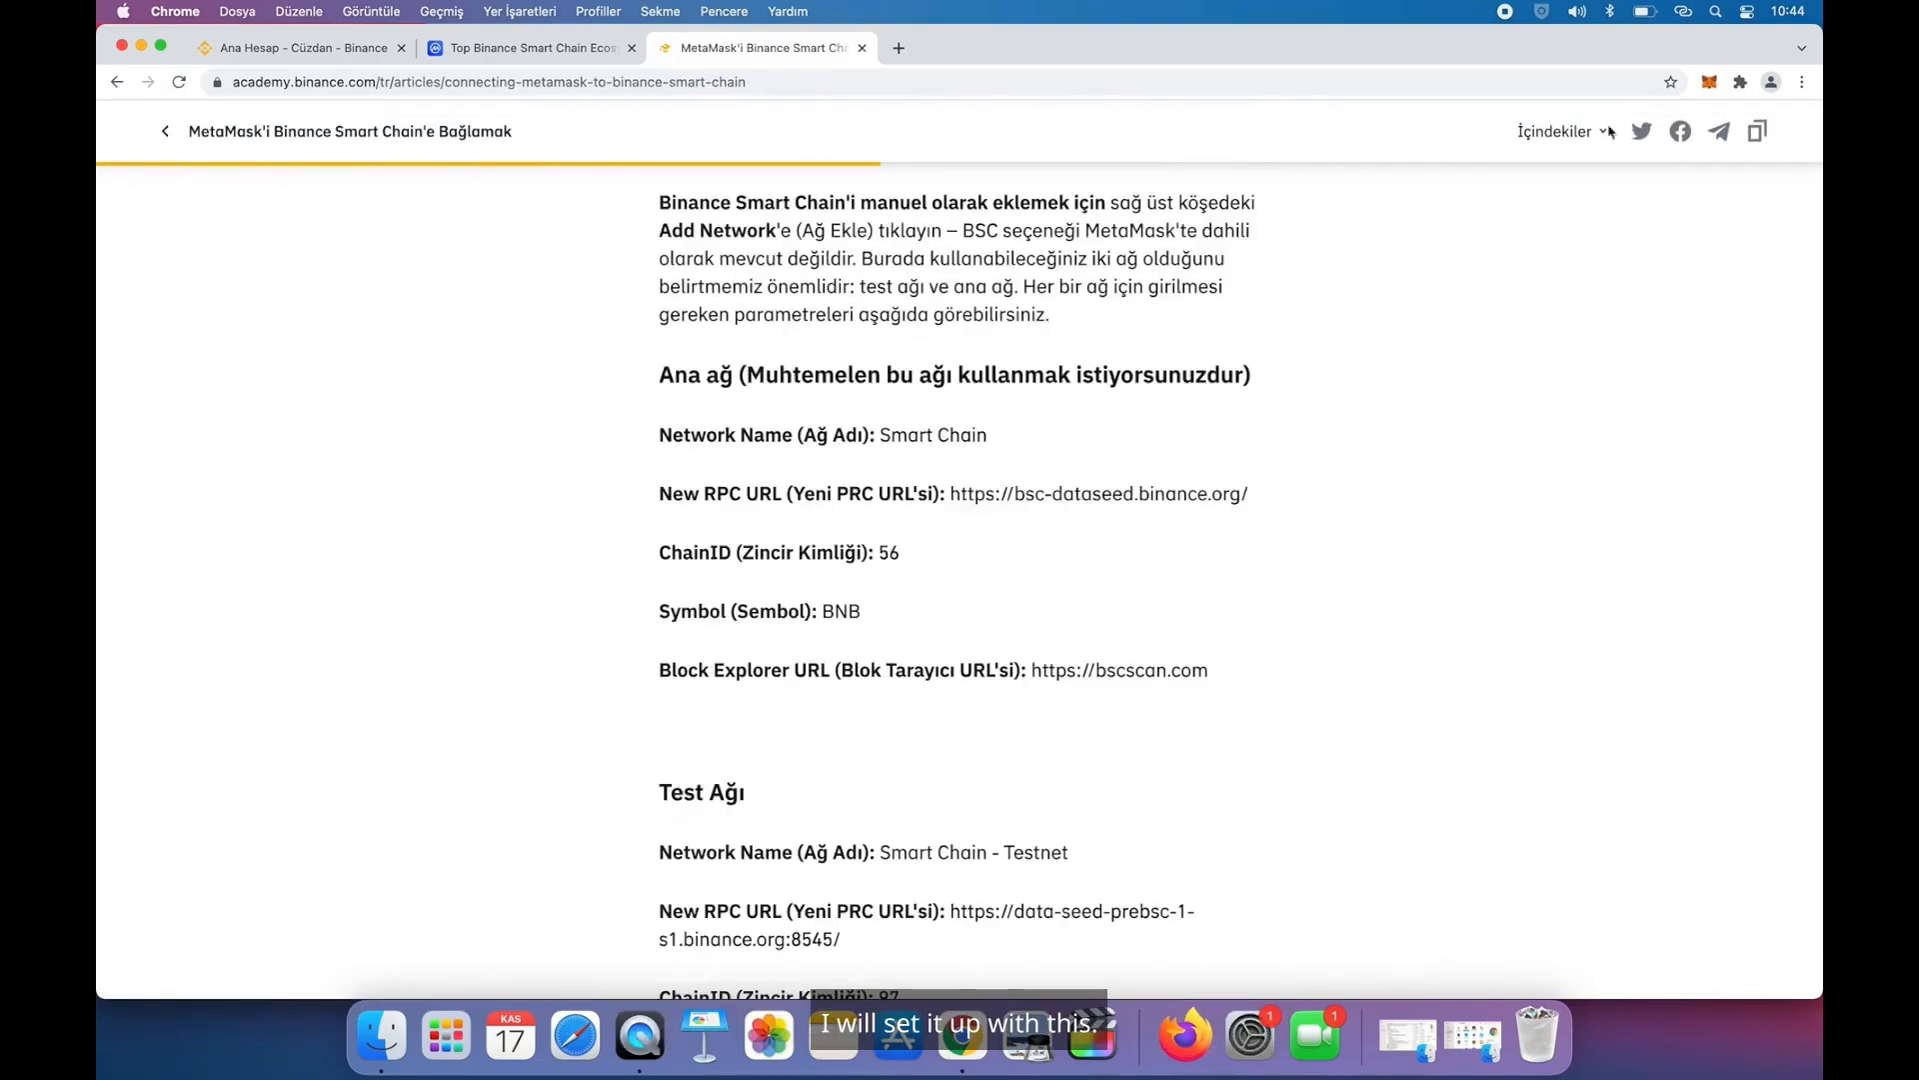
- Open the MetaMask wallet in expanded view and start adding a custom RPC network
click(1706, 85)
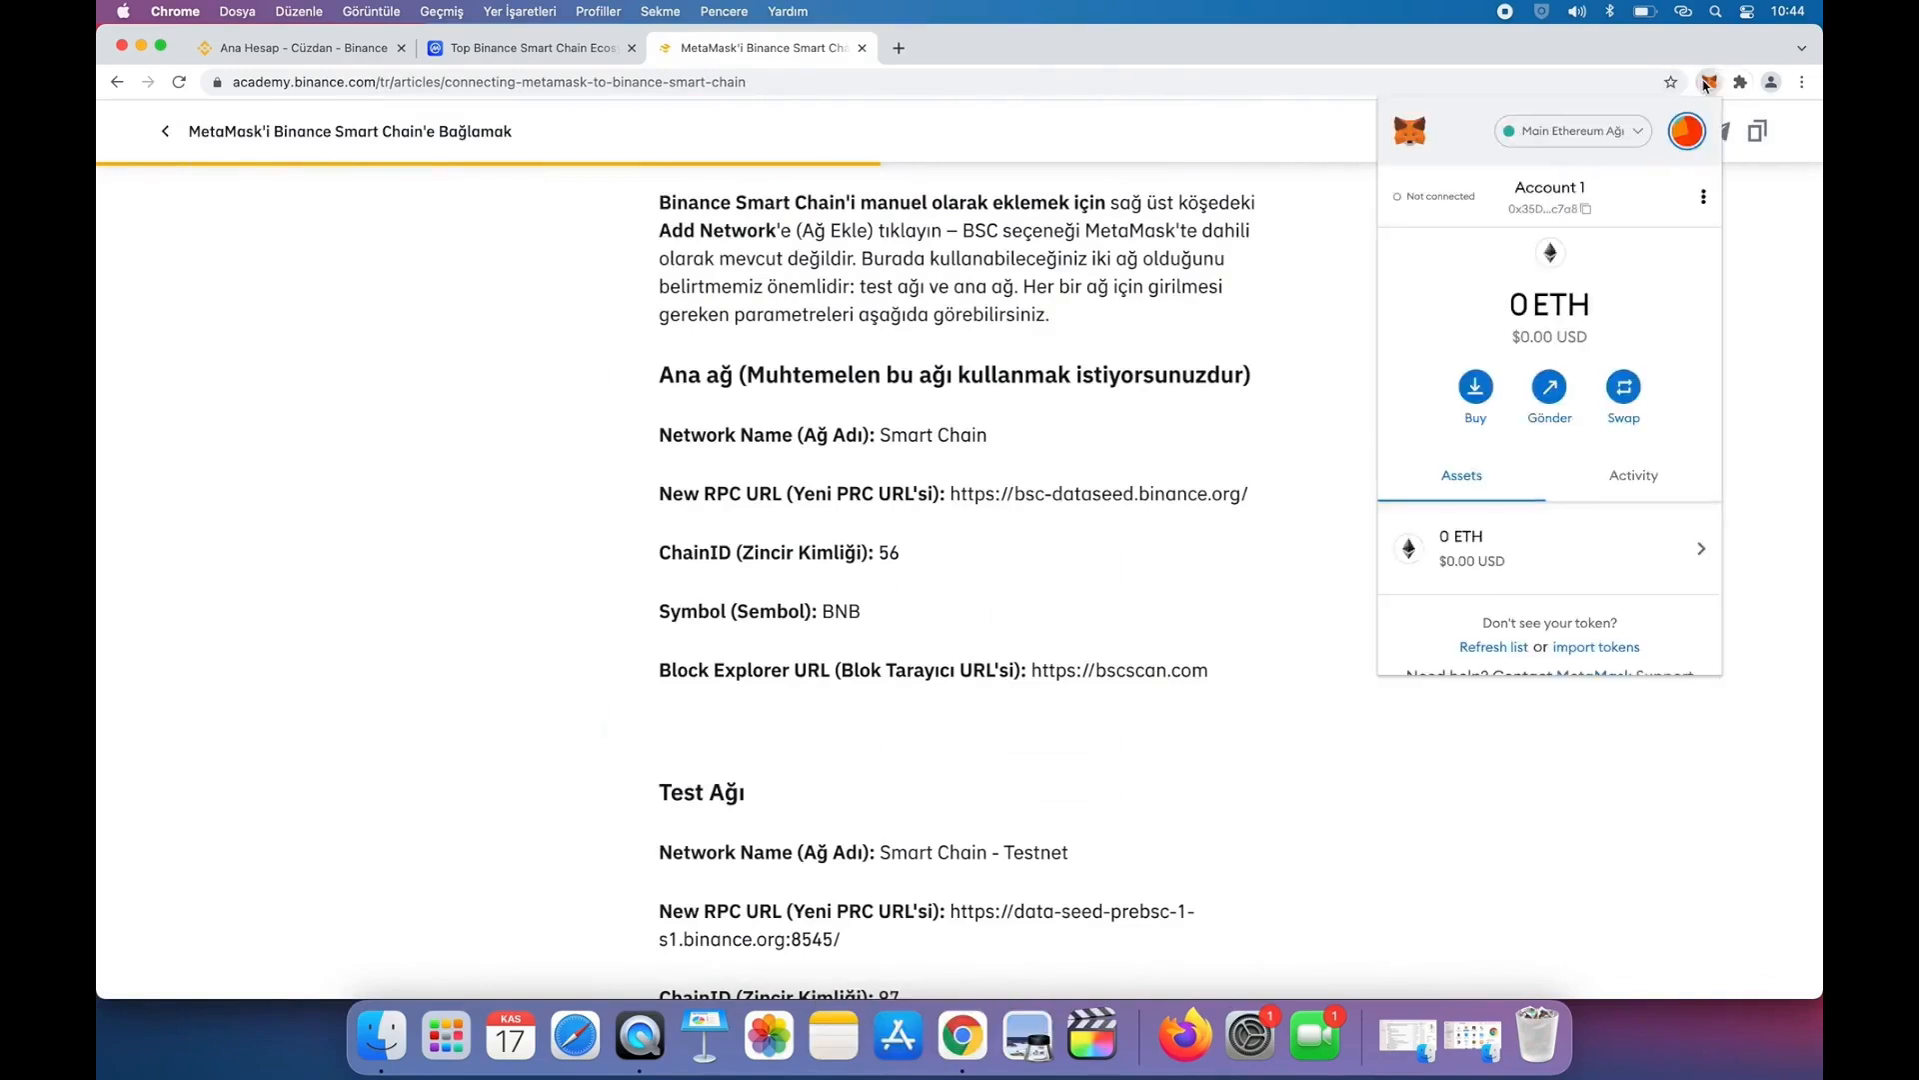
click(1703, 198)
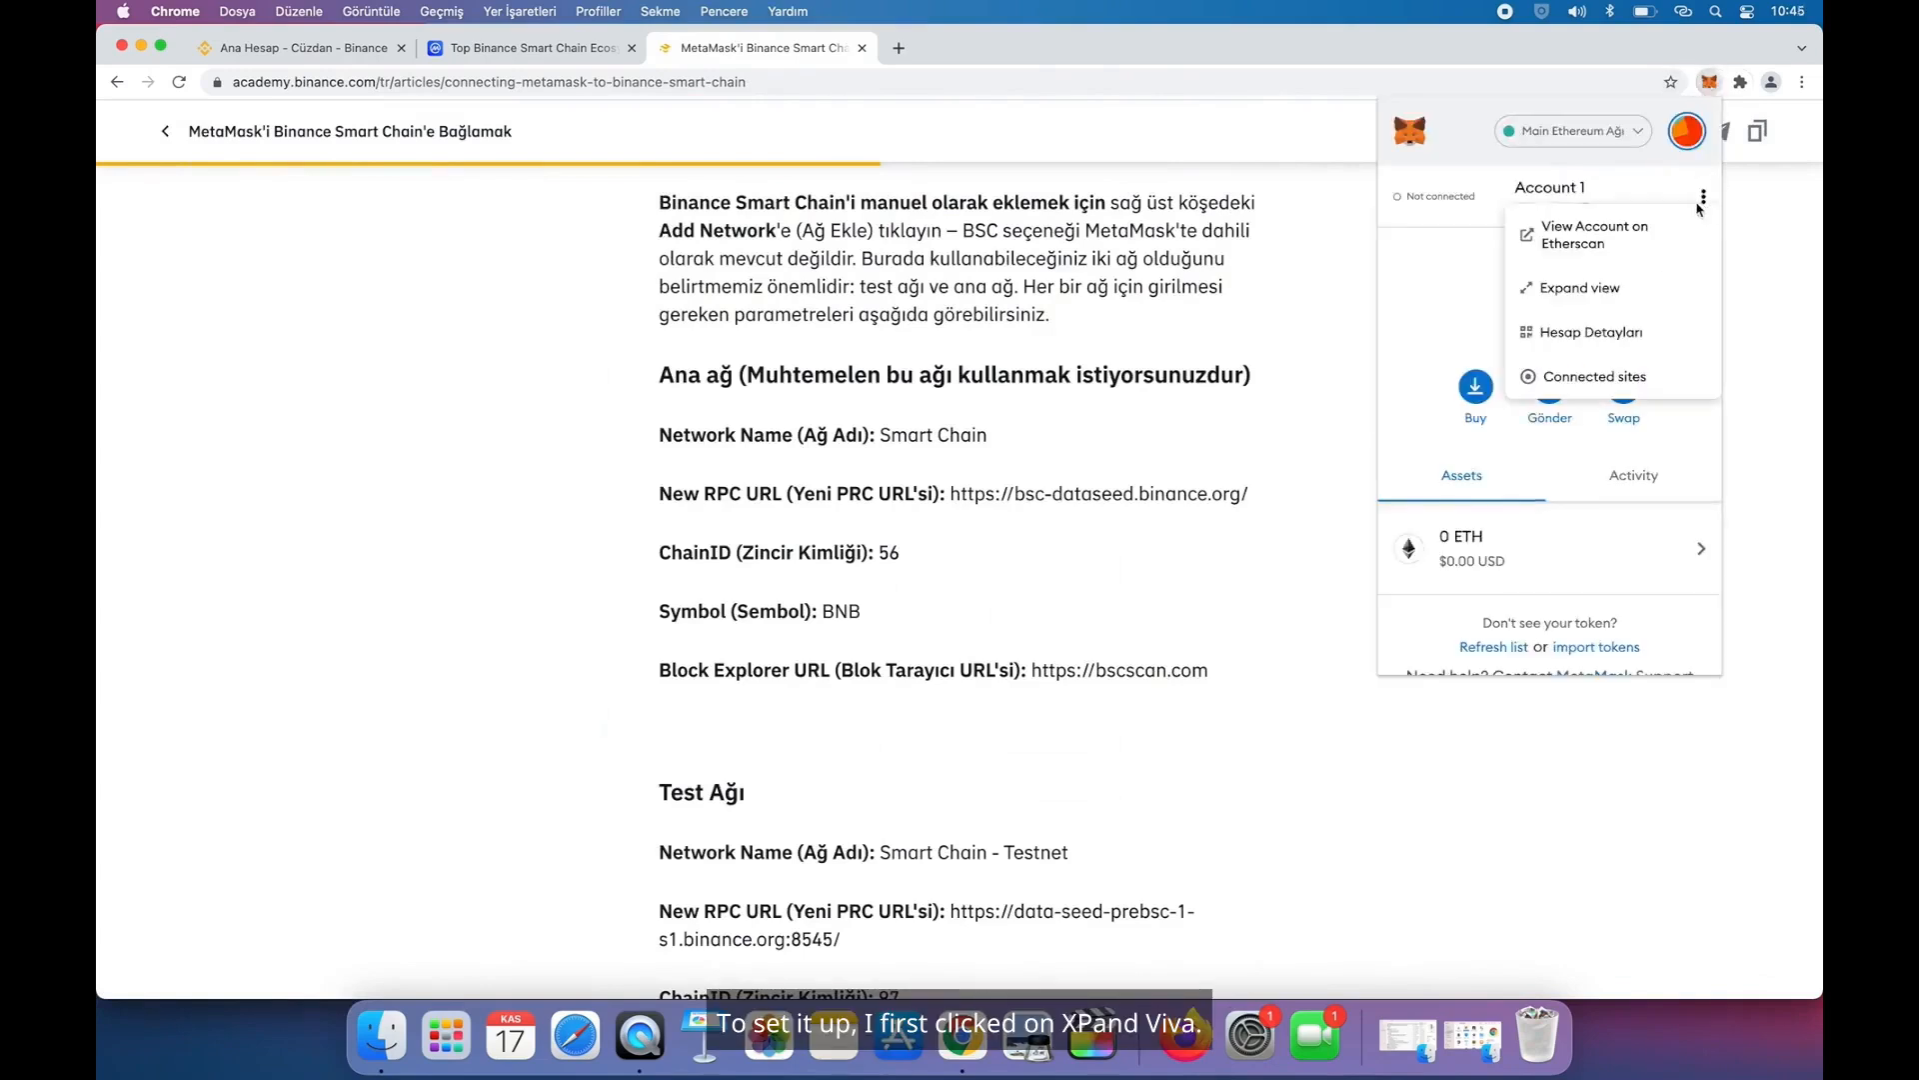
click(1587, 289)
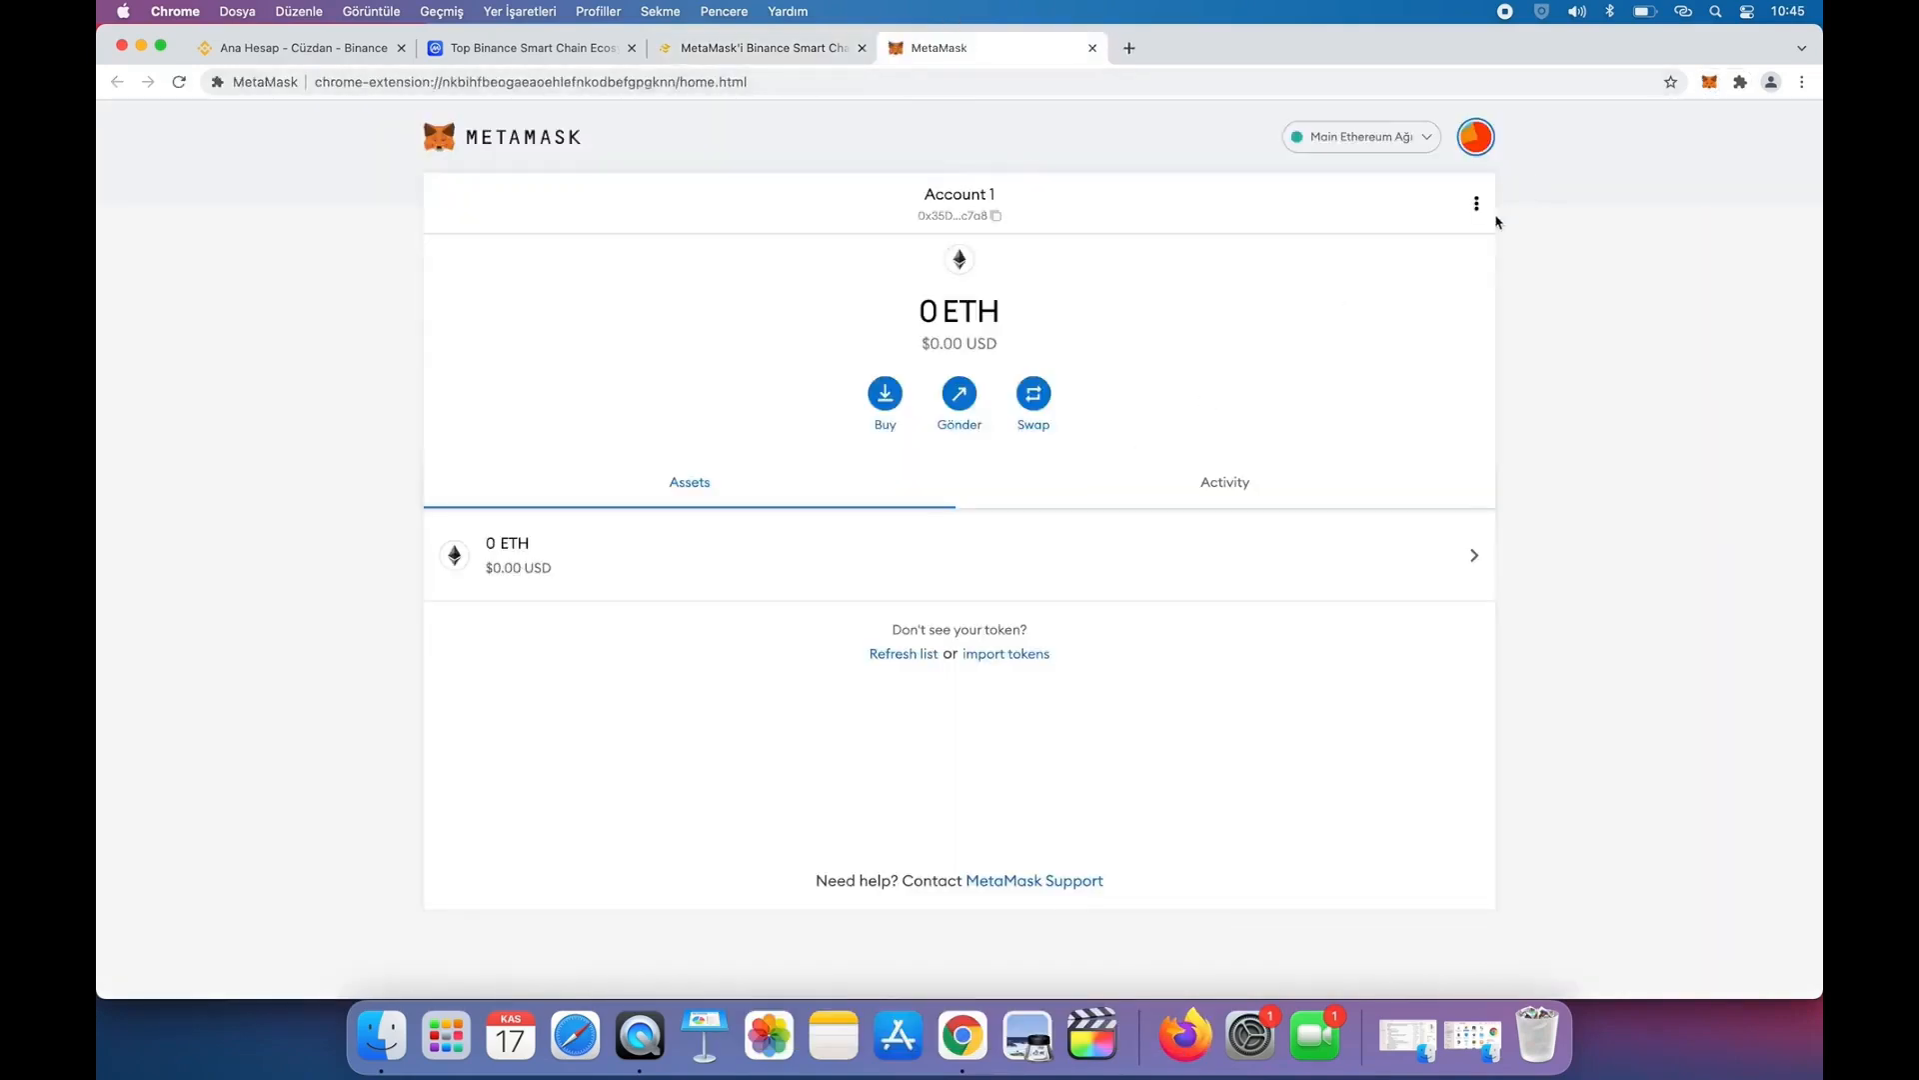
click(1428, 140)
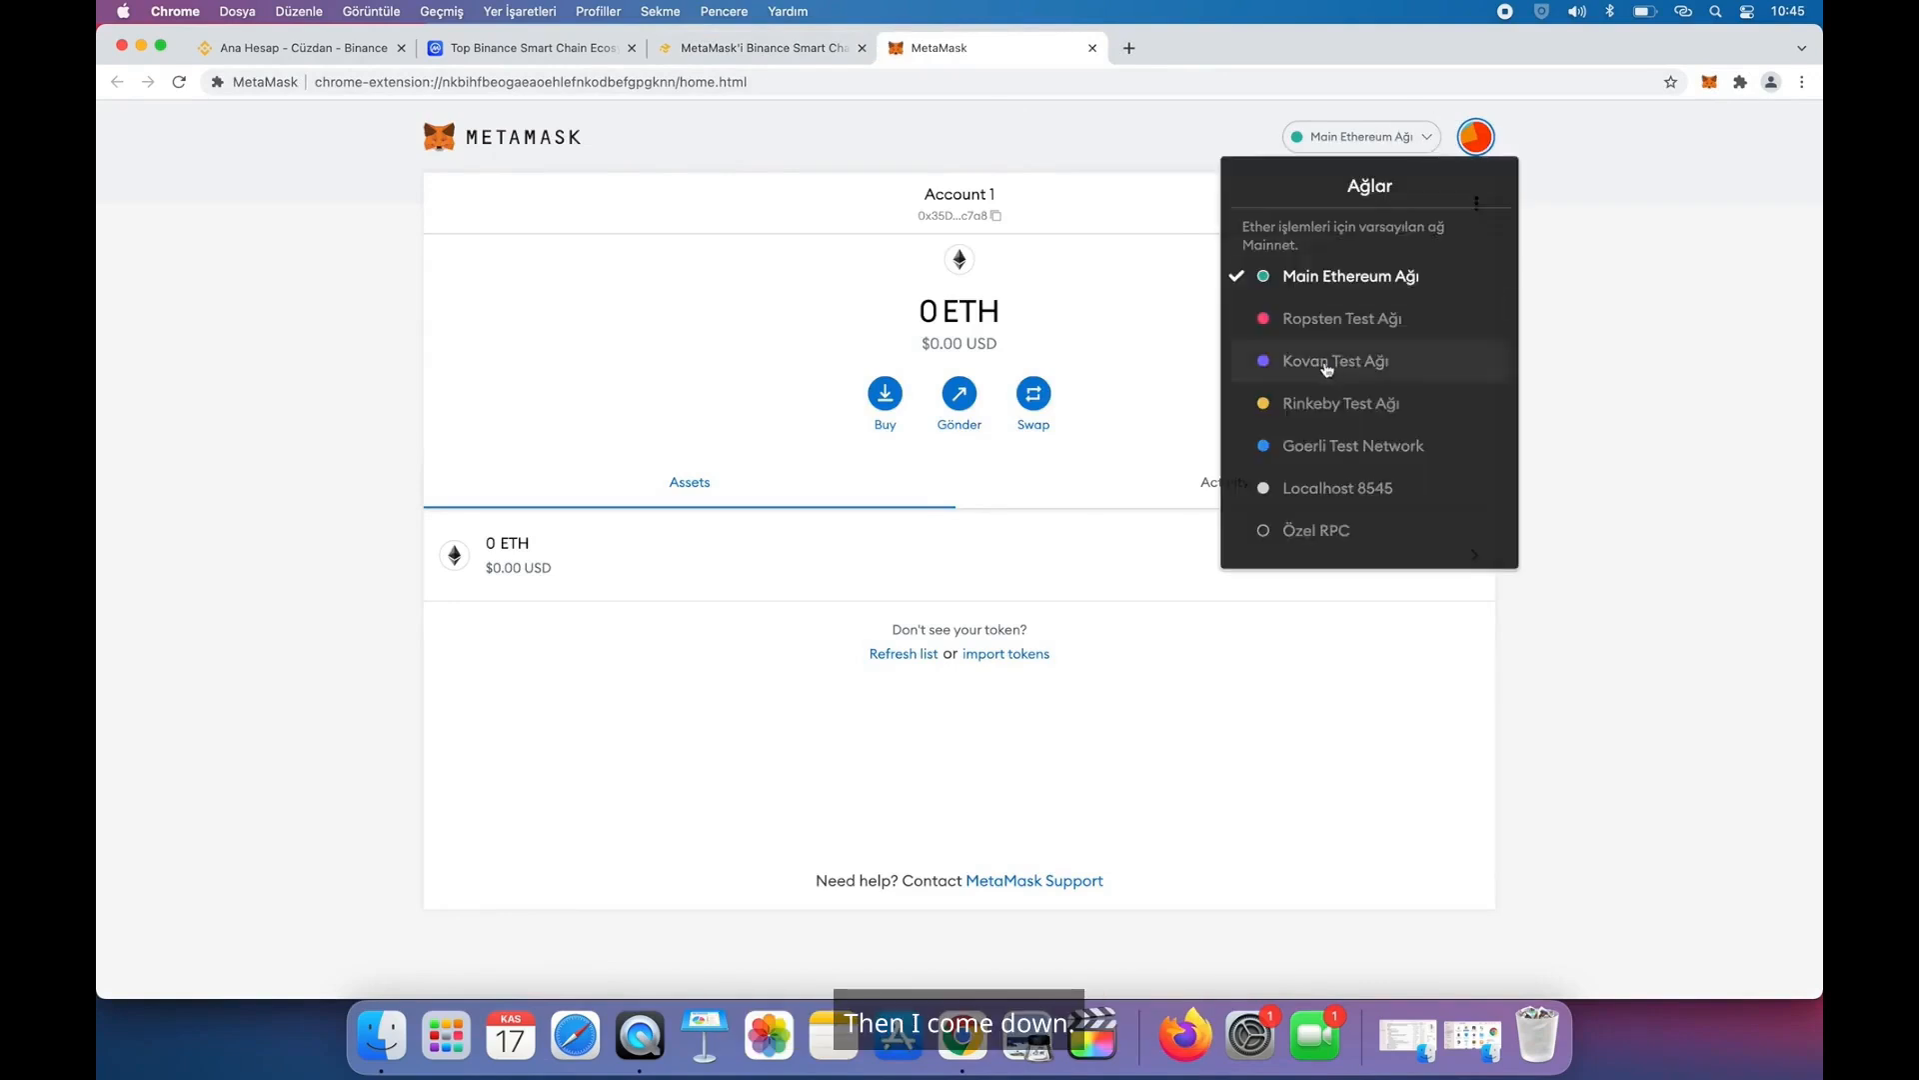
click(1326, 539)
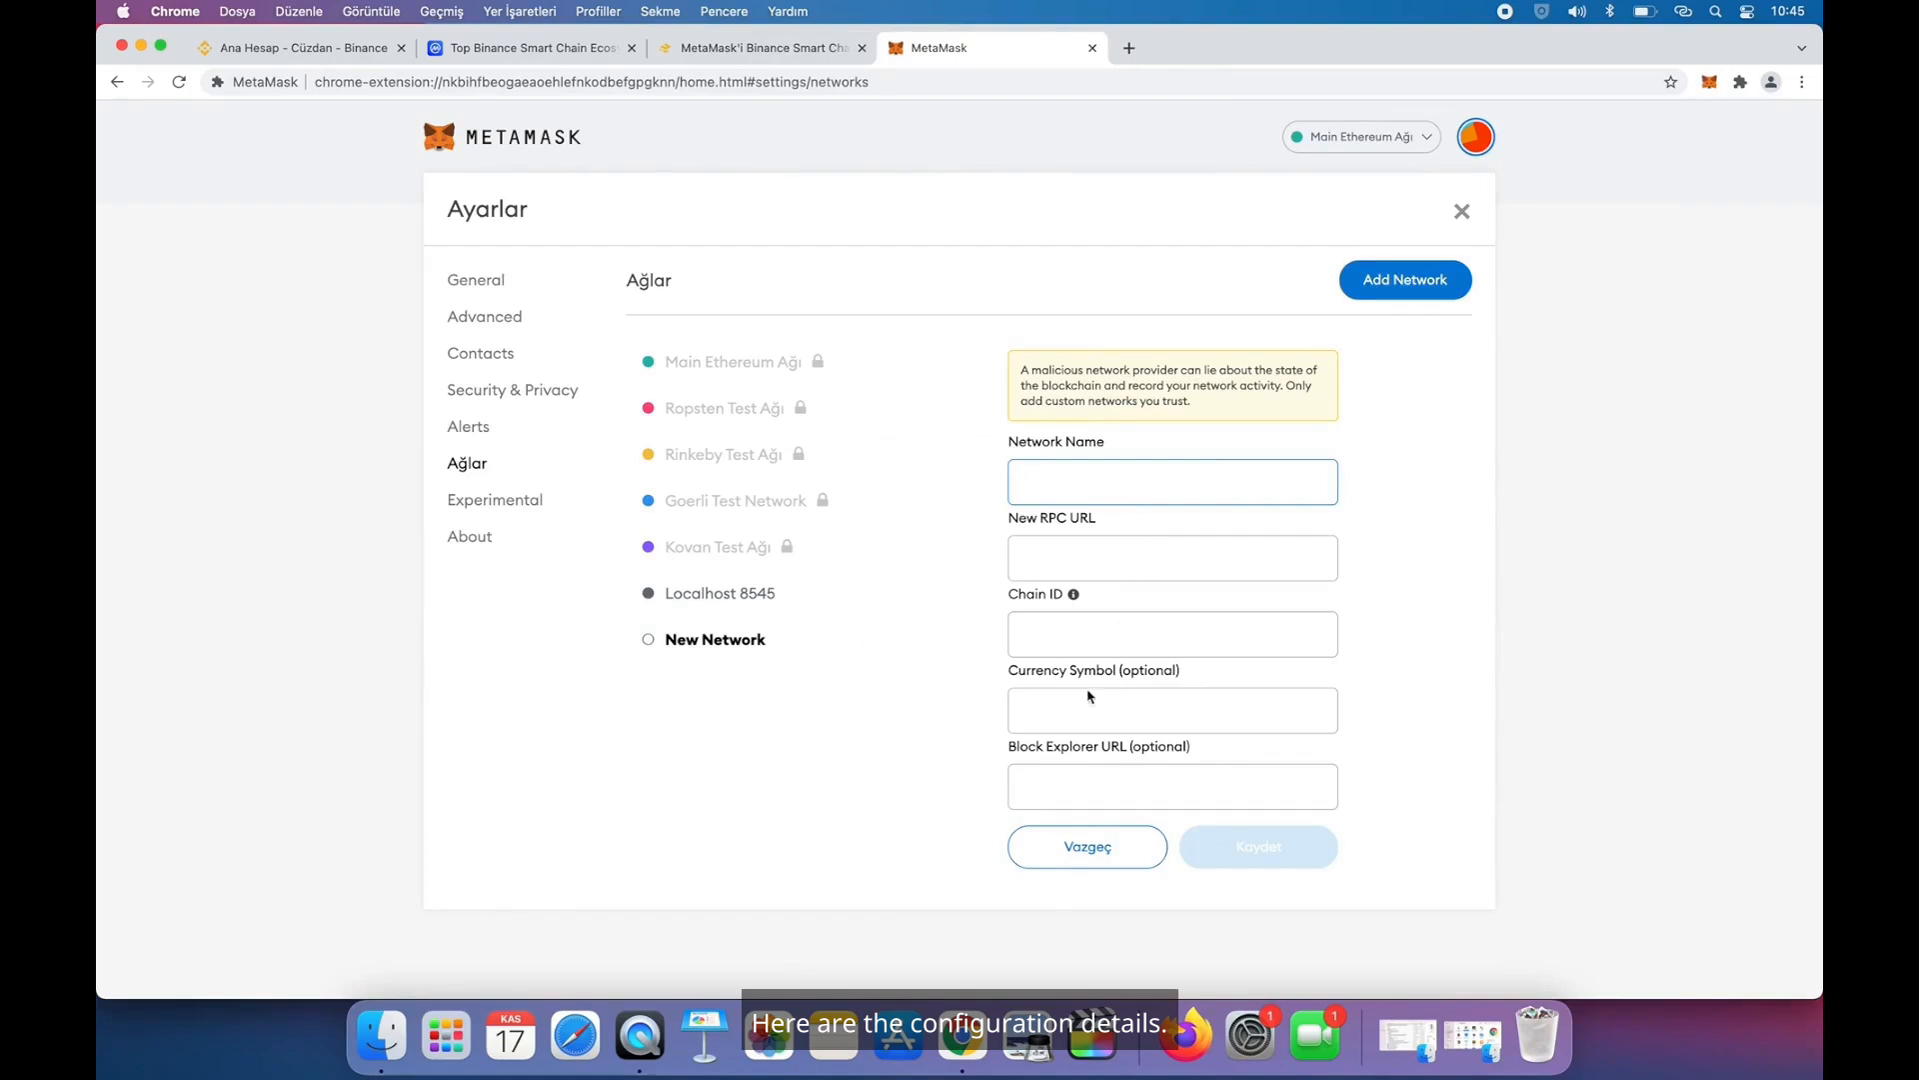
- Consult the Binance Academy article and name the new MetaMask network "Binance Smart Chain"
click(754, 47)
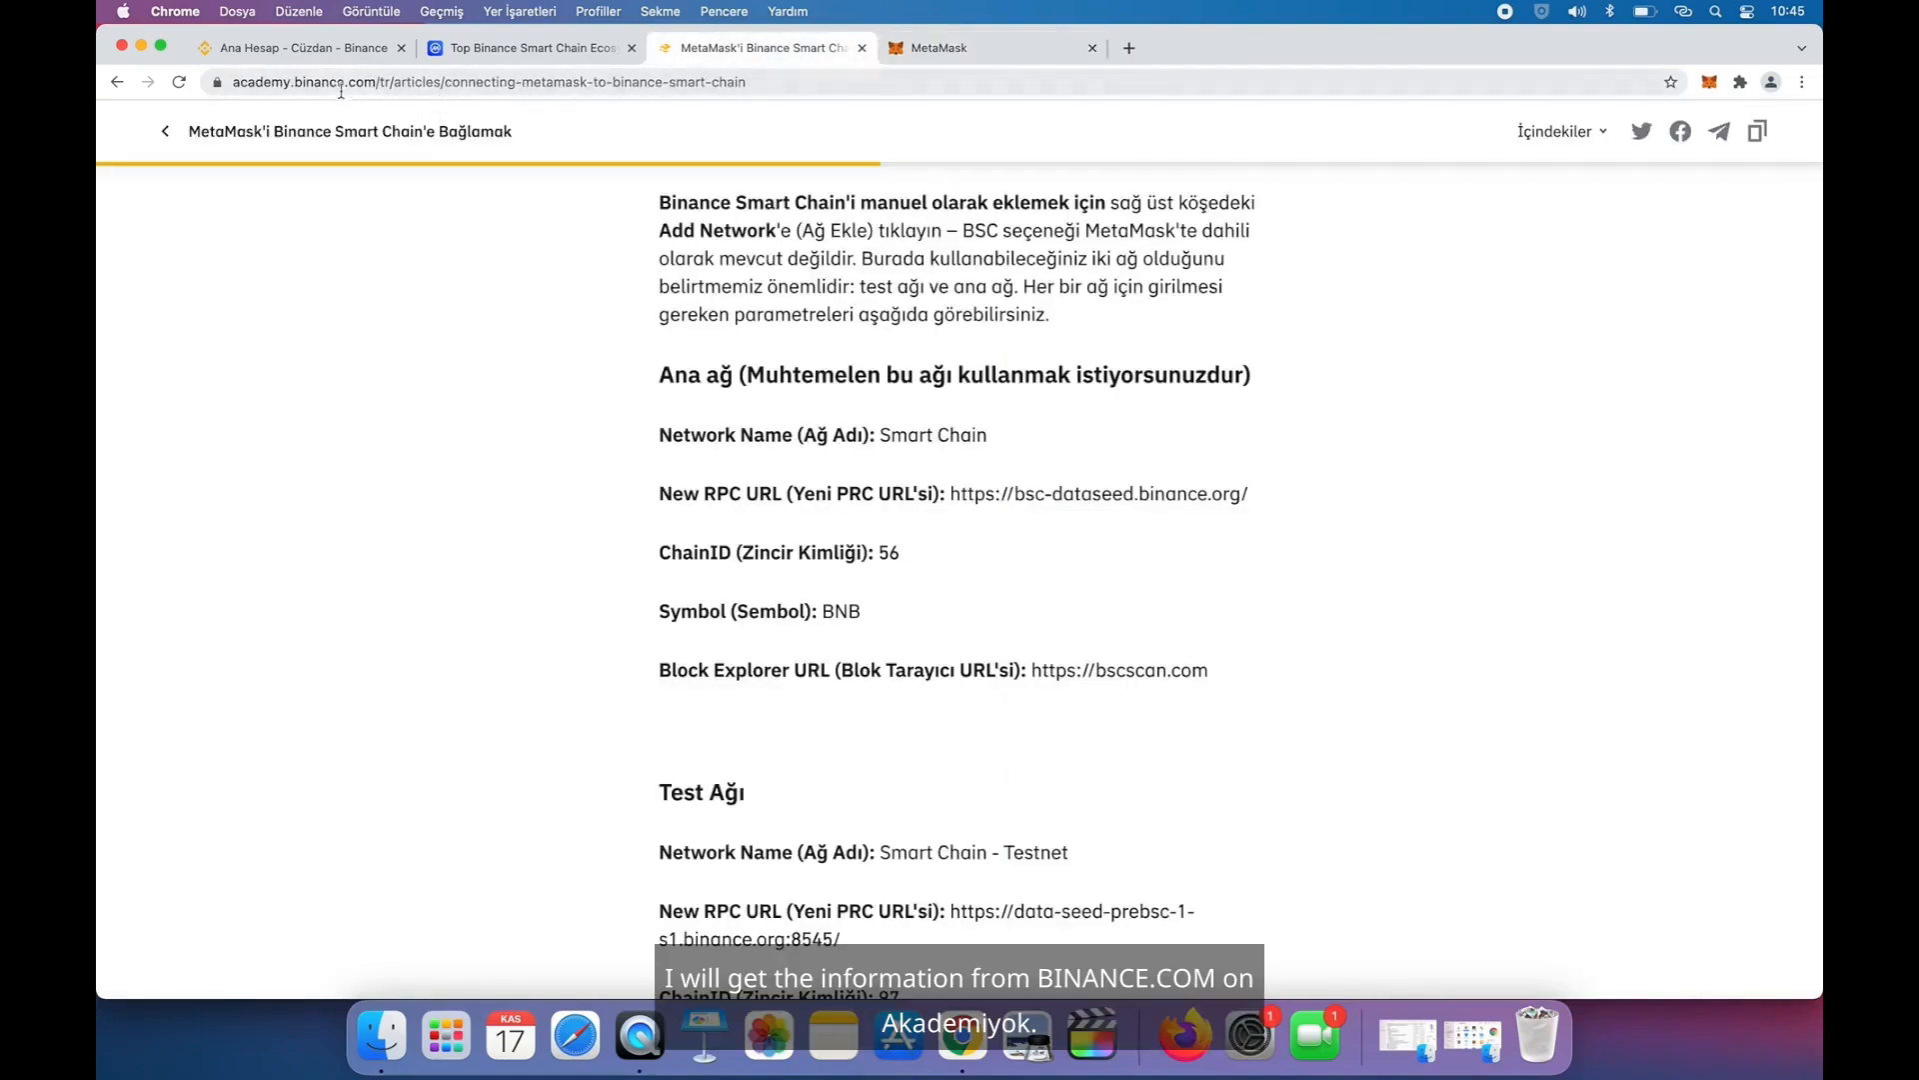
click(939, 48)
text(Bin)
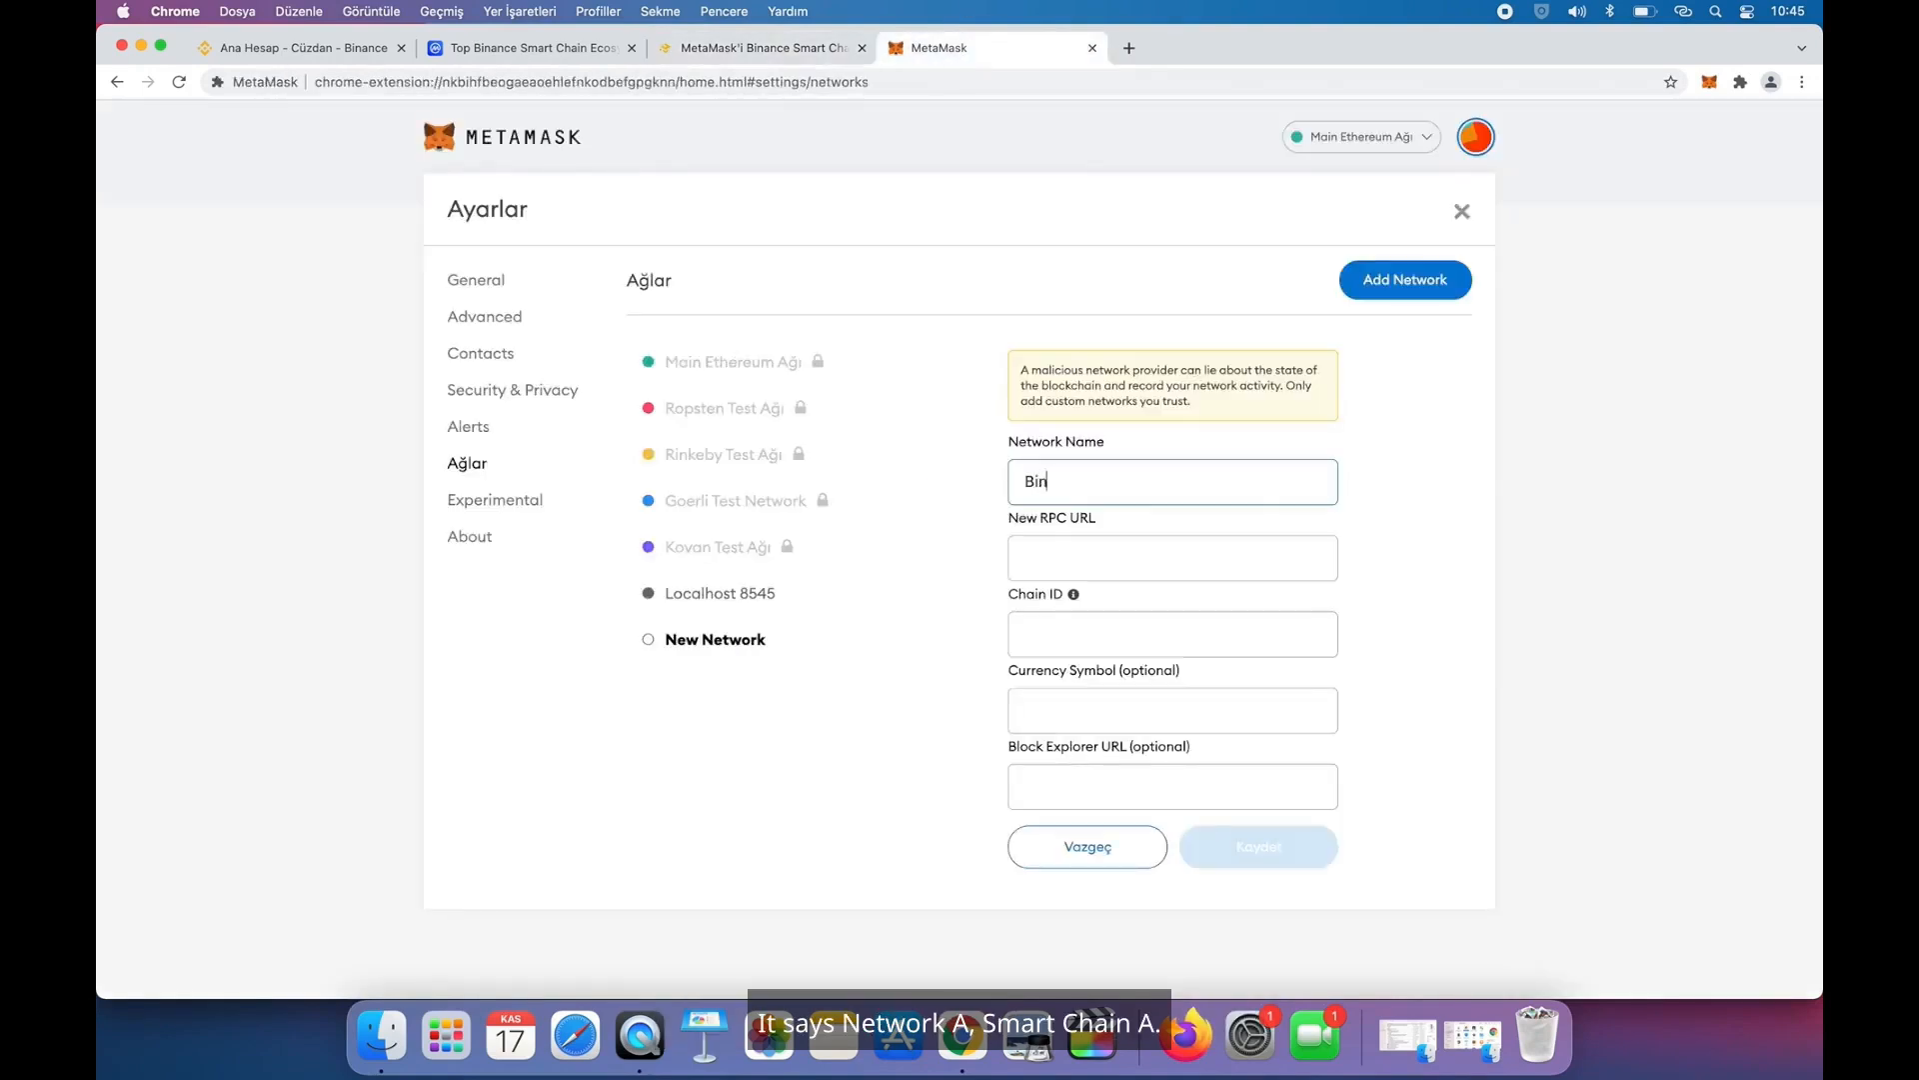
text(ance Smart Chain)
click(1110, 562)
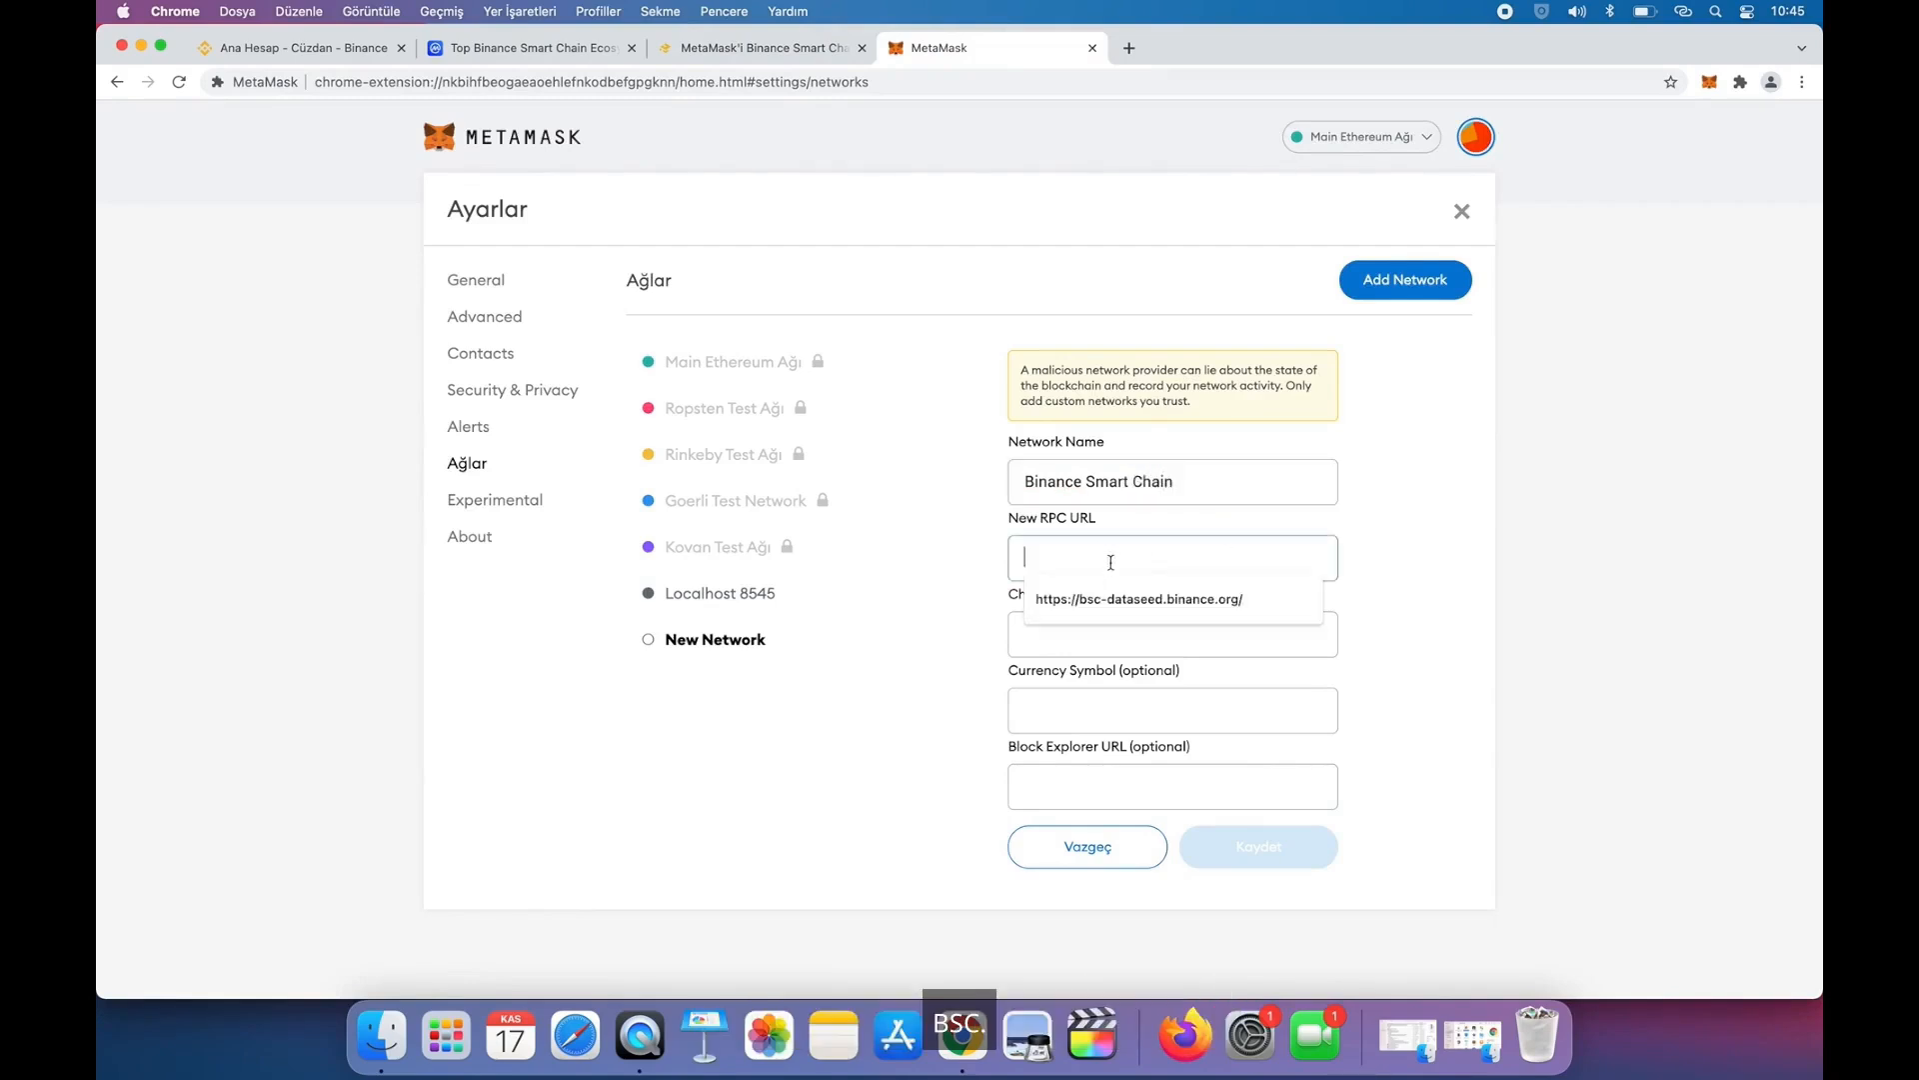
click(1077, 522)
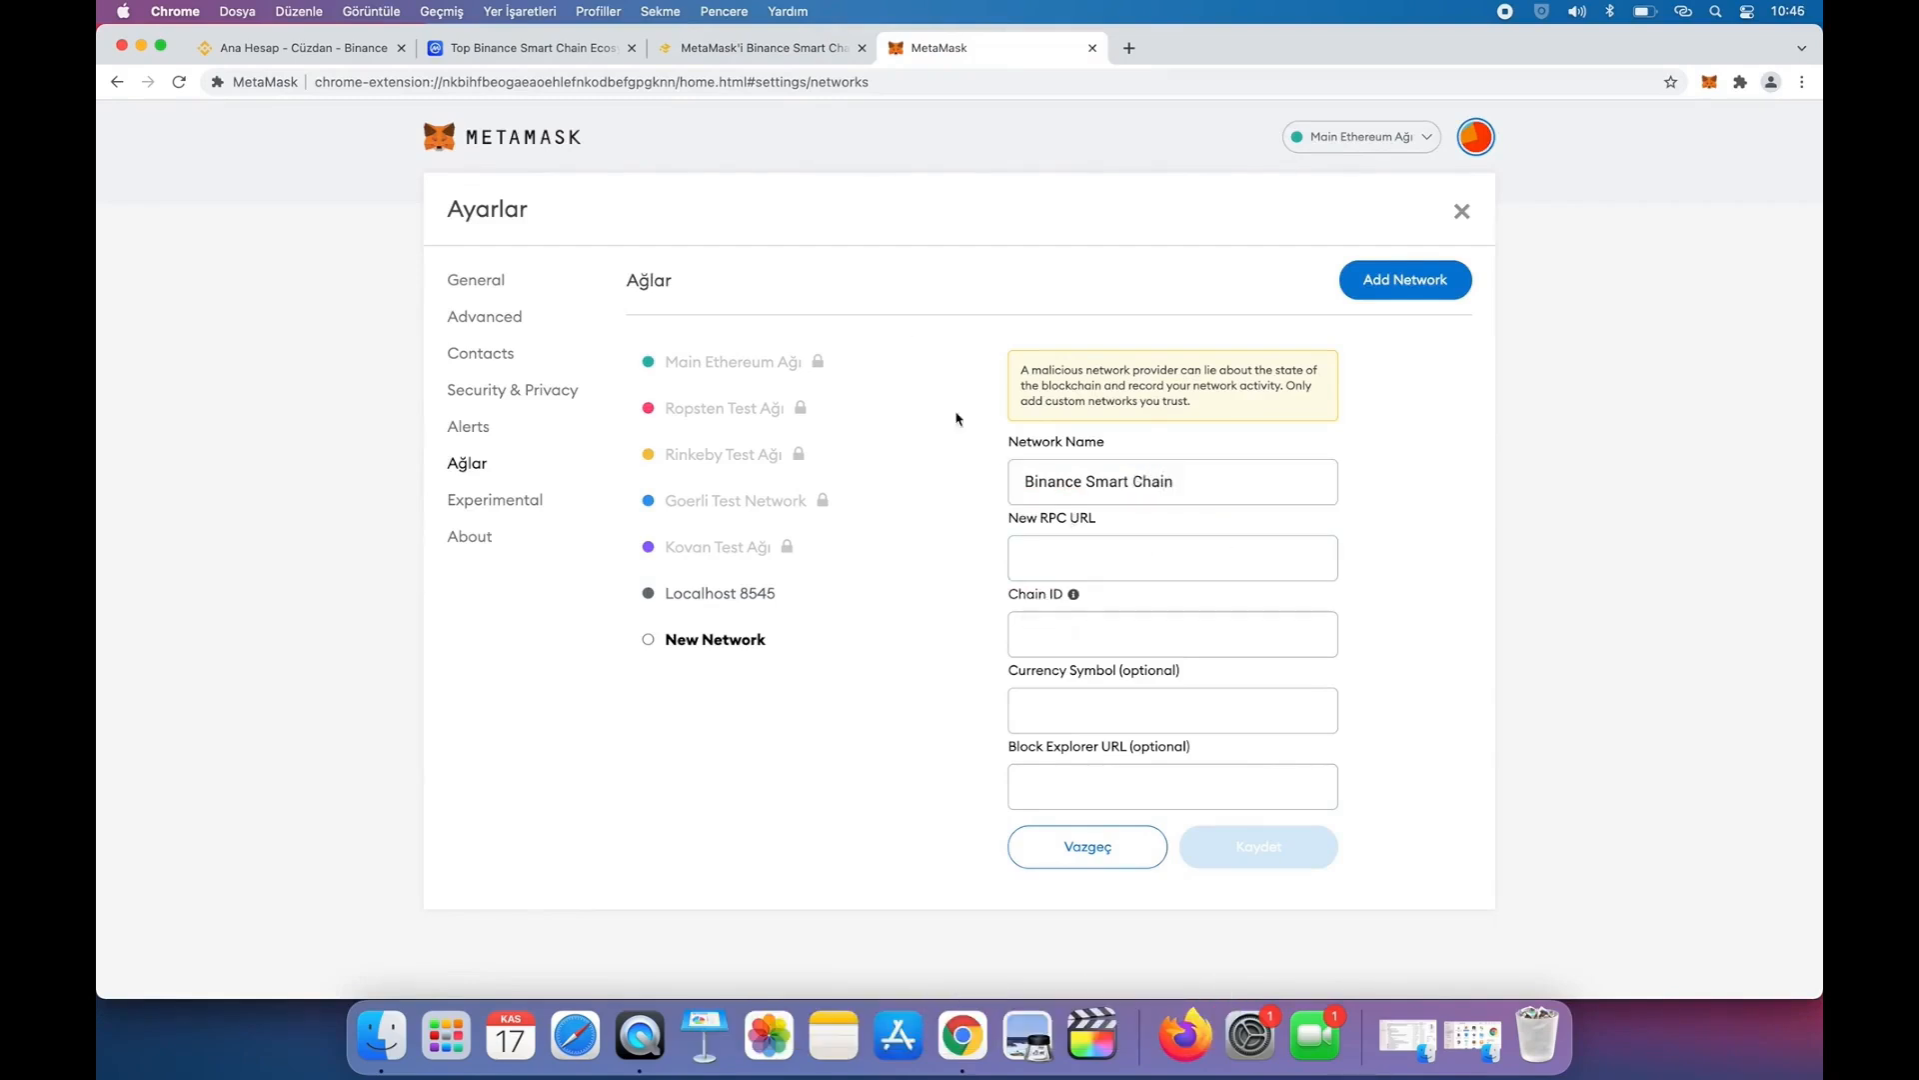
click(761, 48)
drag(948, 492, 1257, 510)
key(super+c)
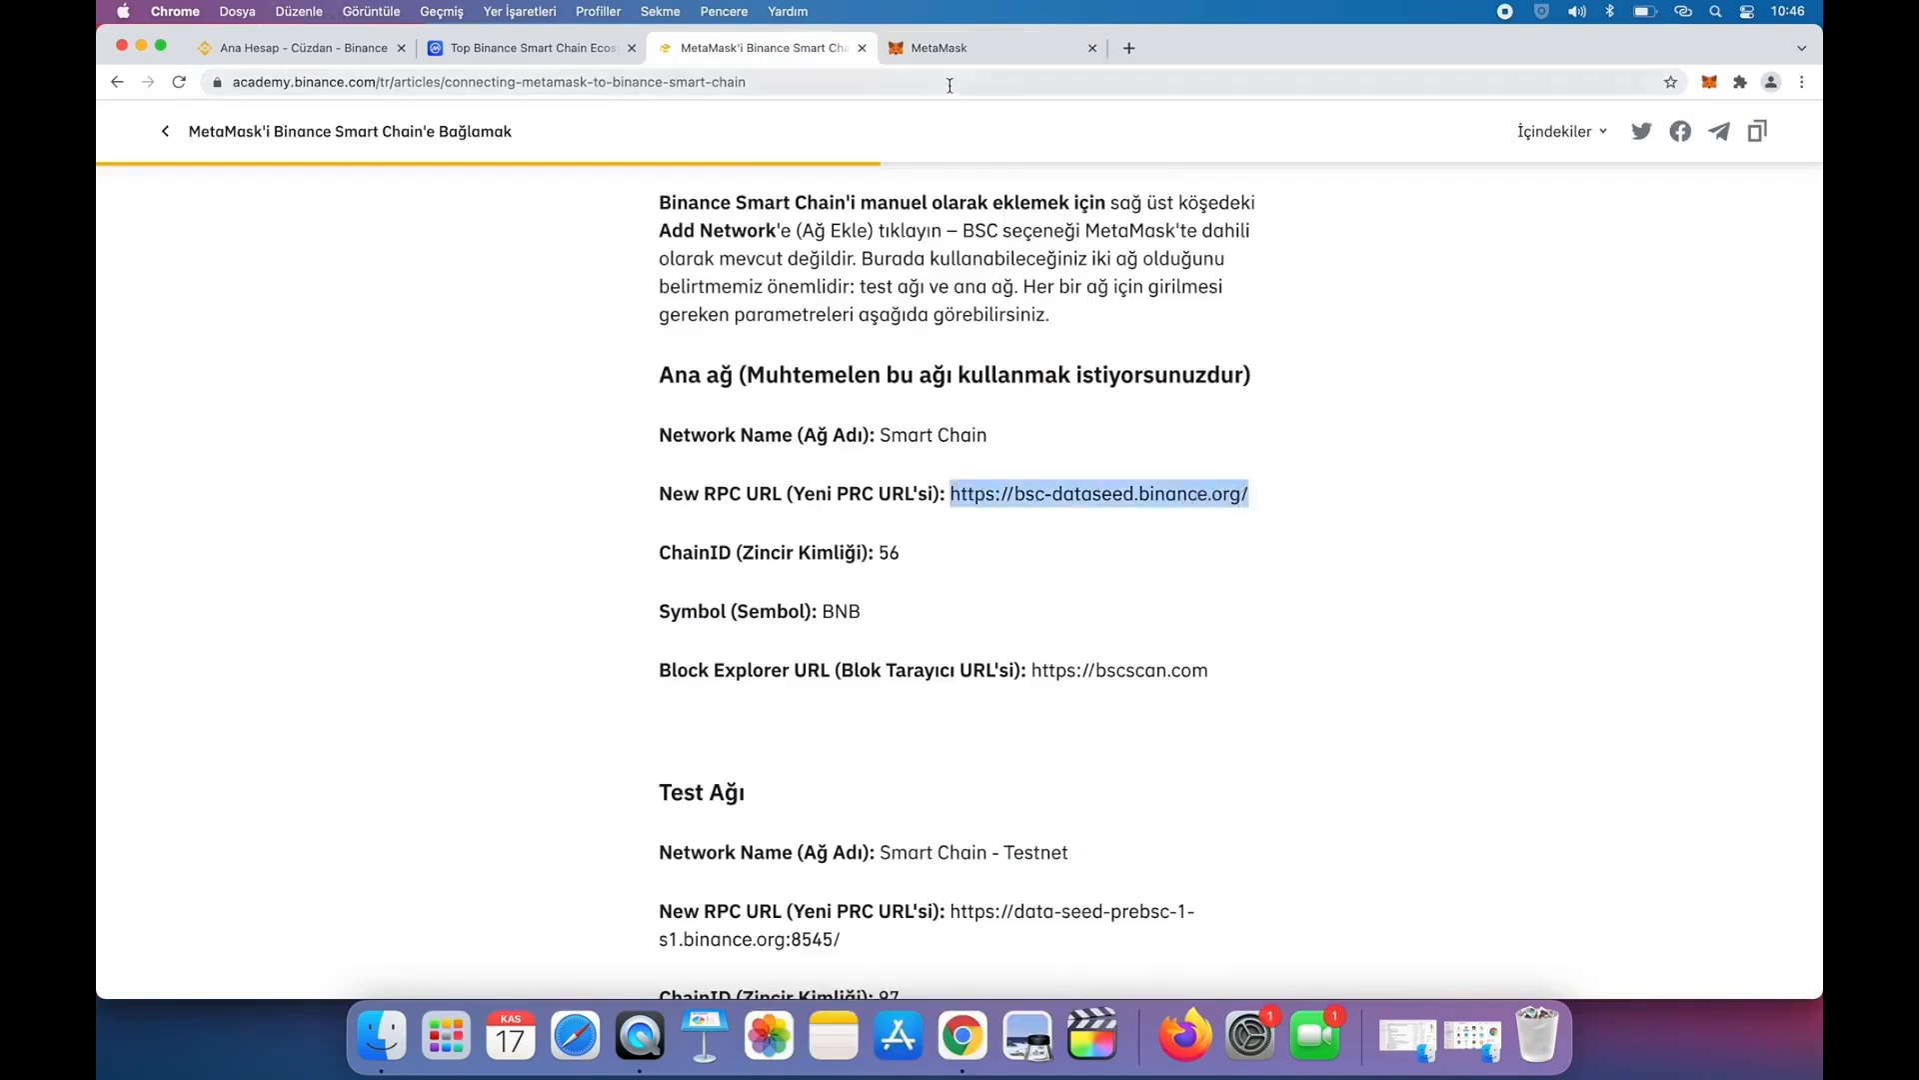
click(940, 48)
click(1097, 542)
key(super+v)
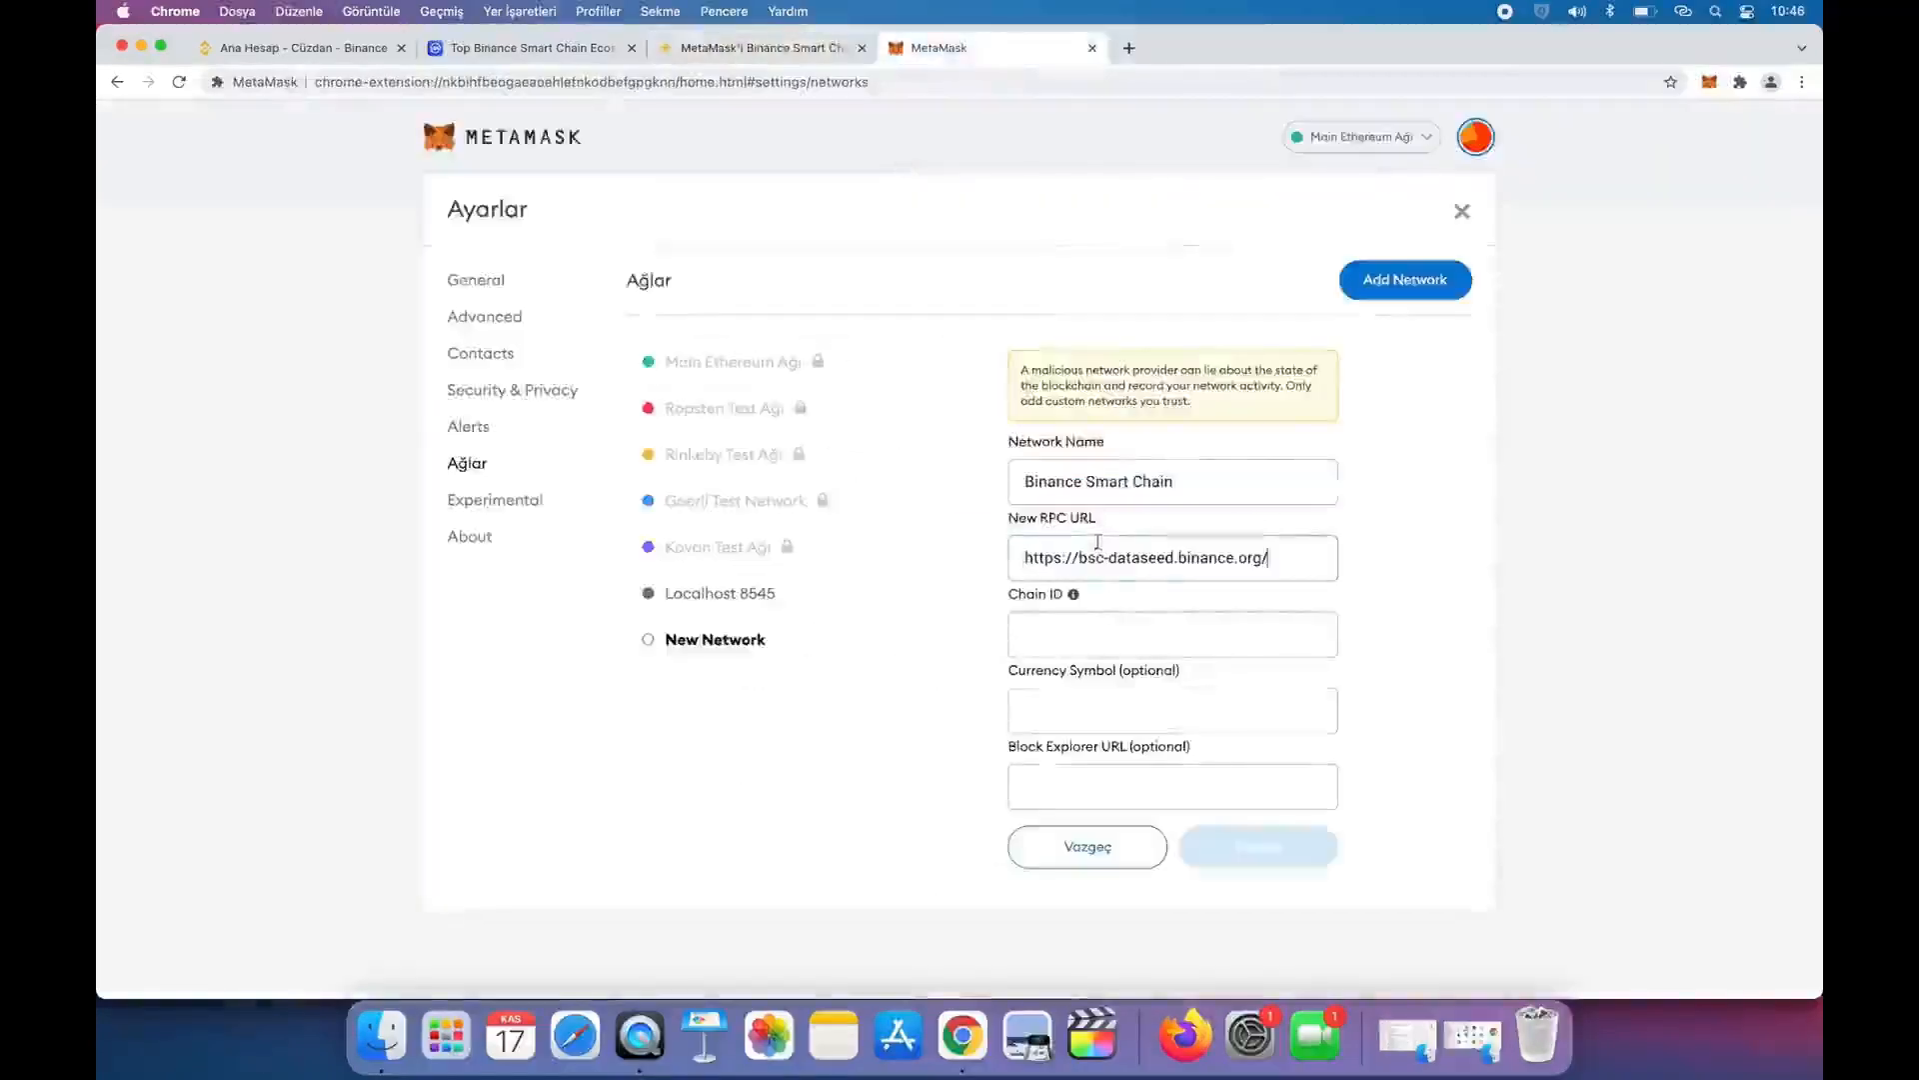
- Check the chain ID in the article, then set the new network's chain ID to 56 and currency symbol to BNB
click(775, 48)
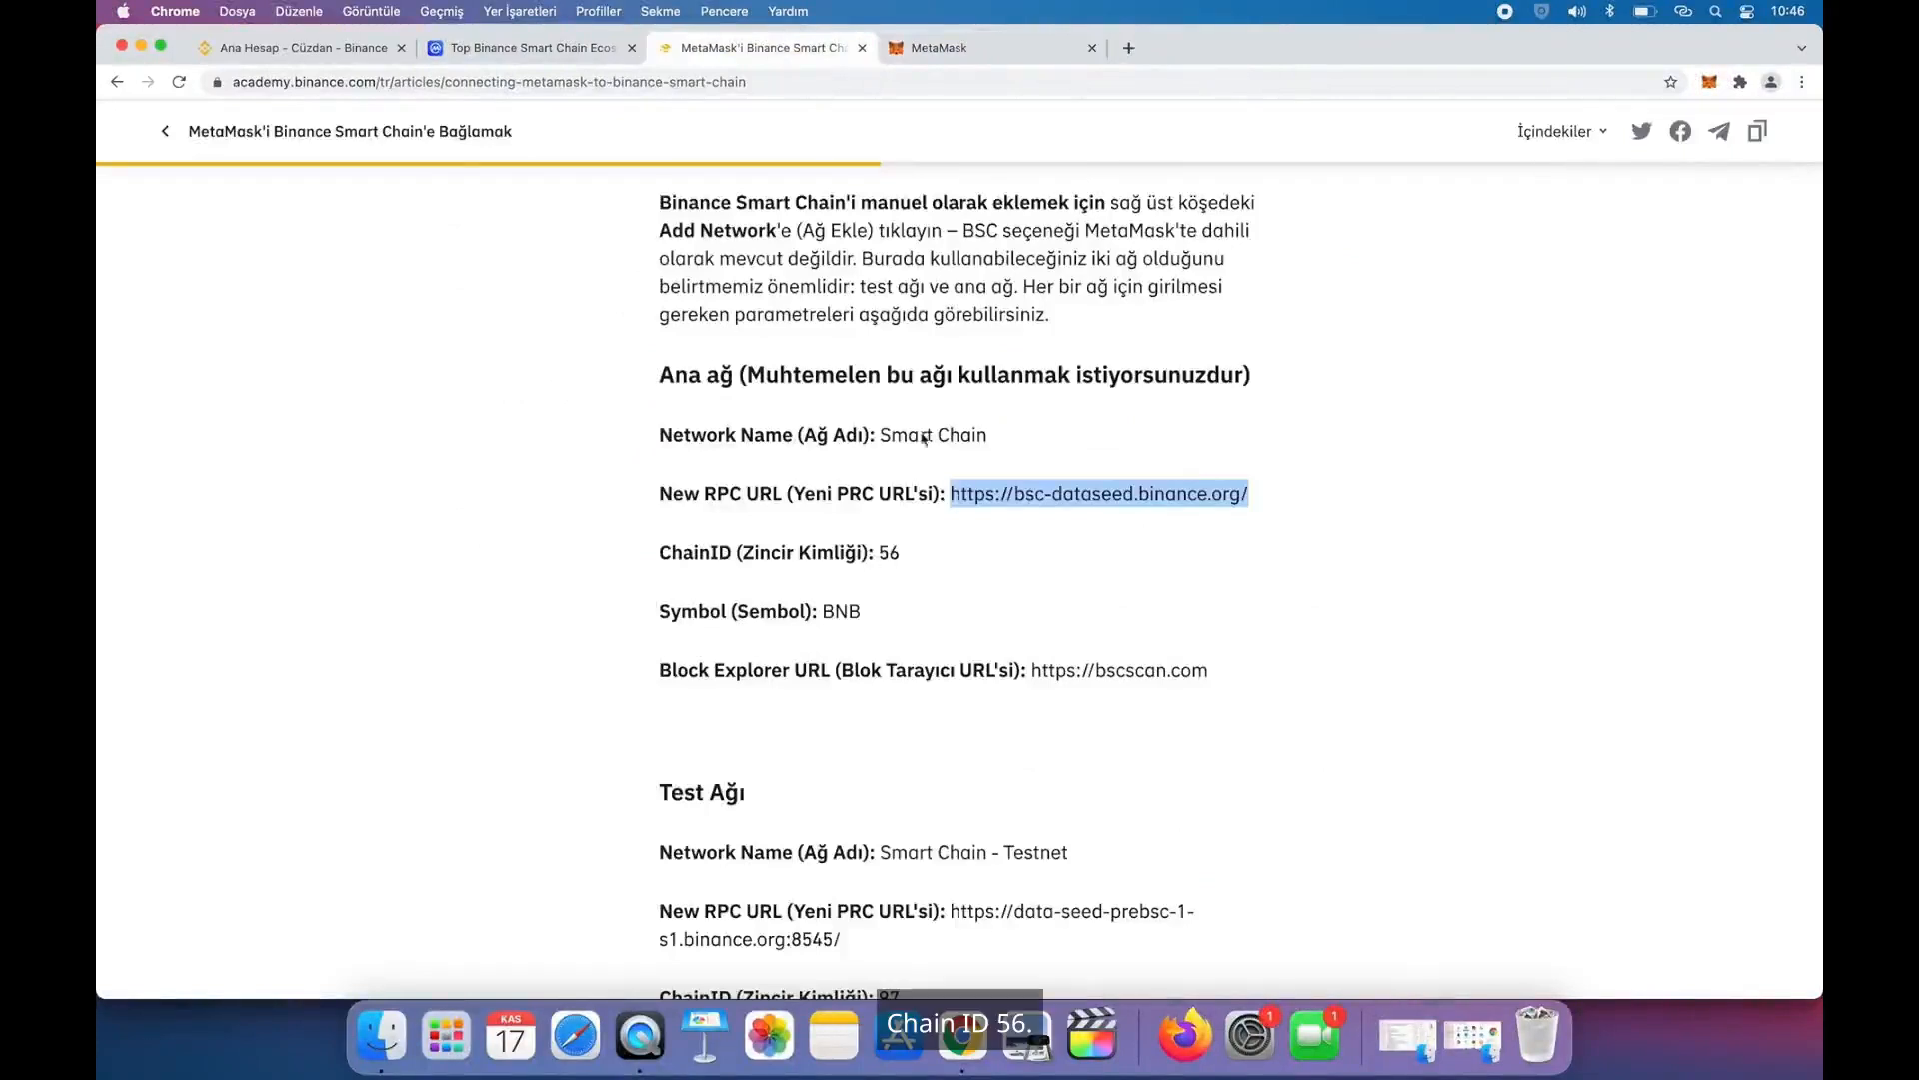
click(990, 48)
click(1103, 620)
text(56)
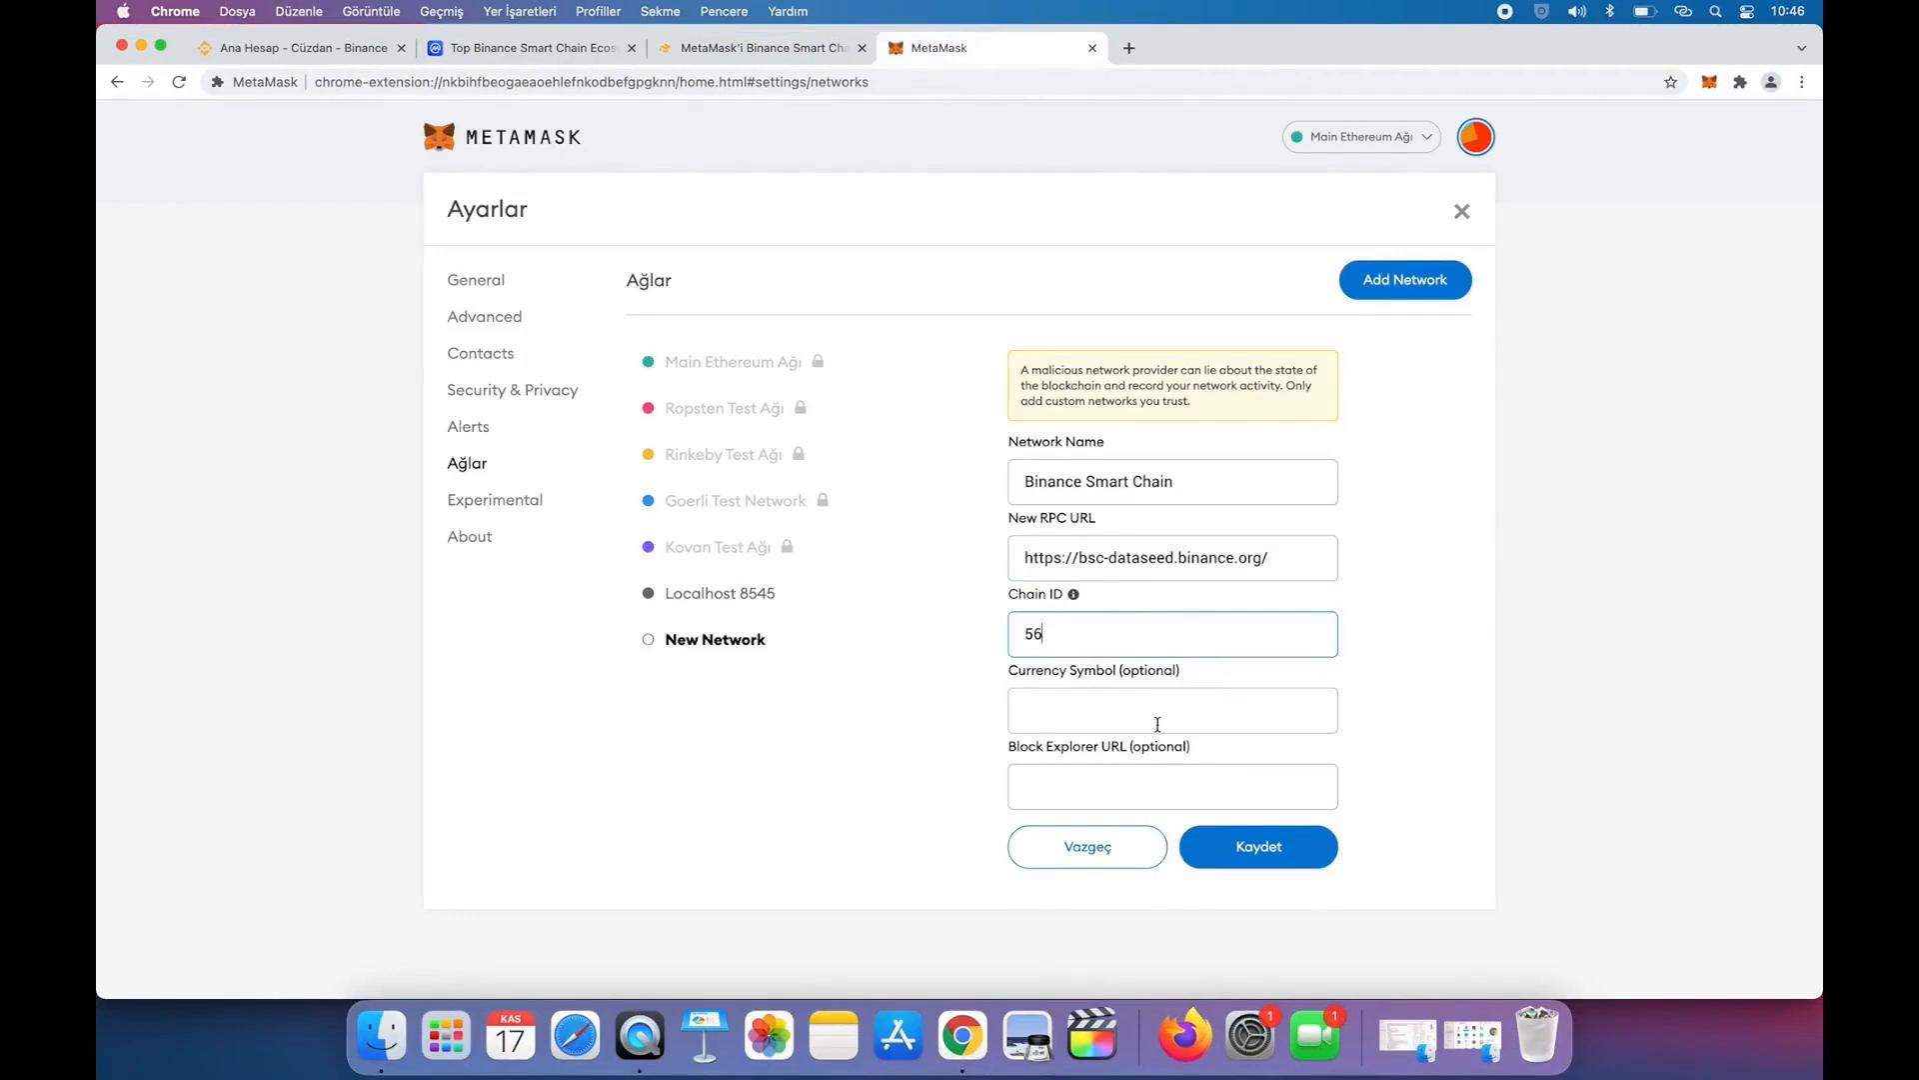
click(1157, 723)
text(BNB)
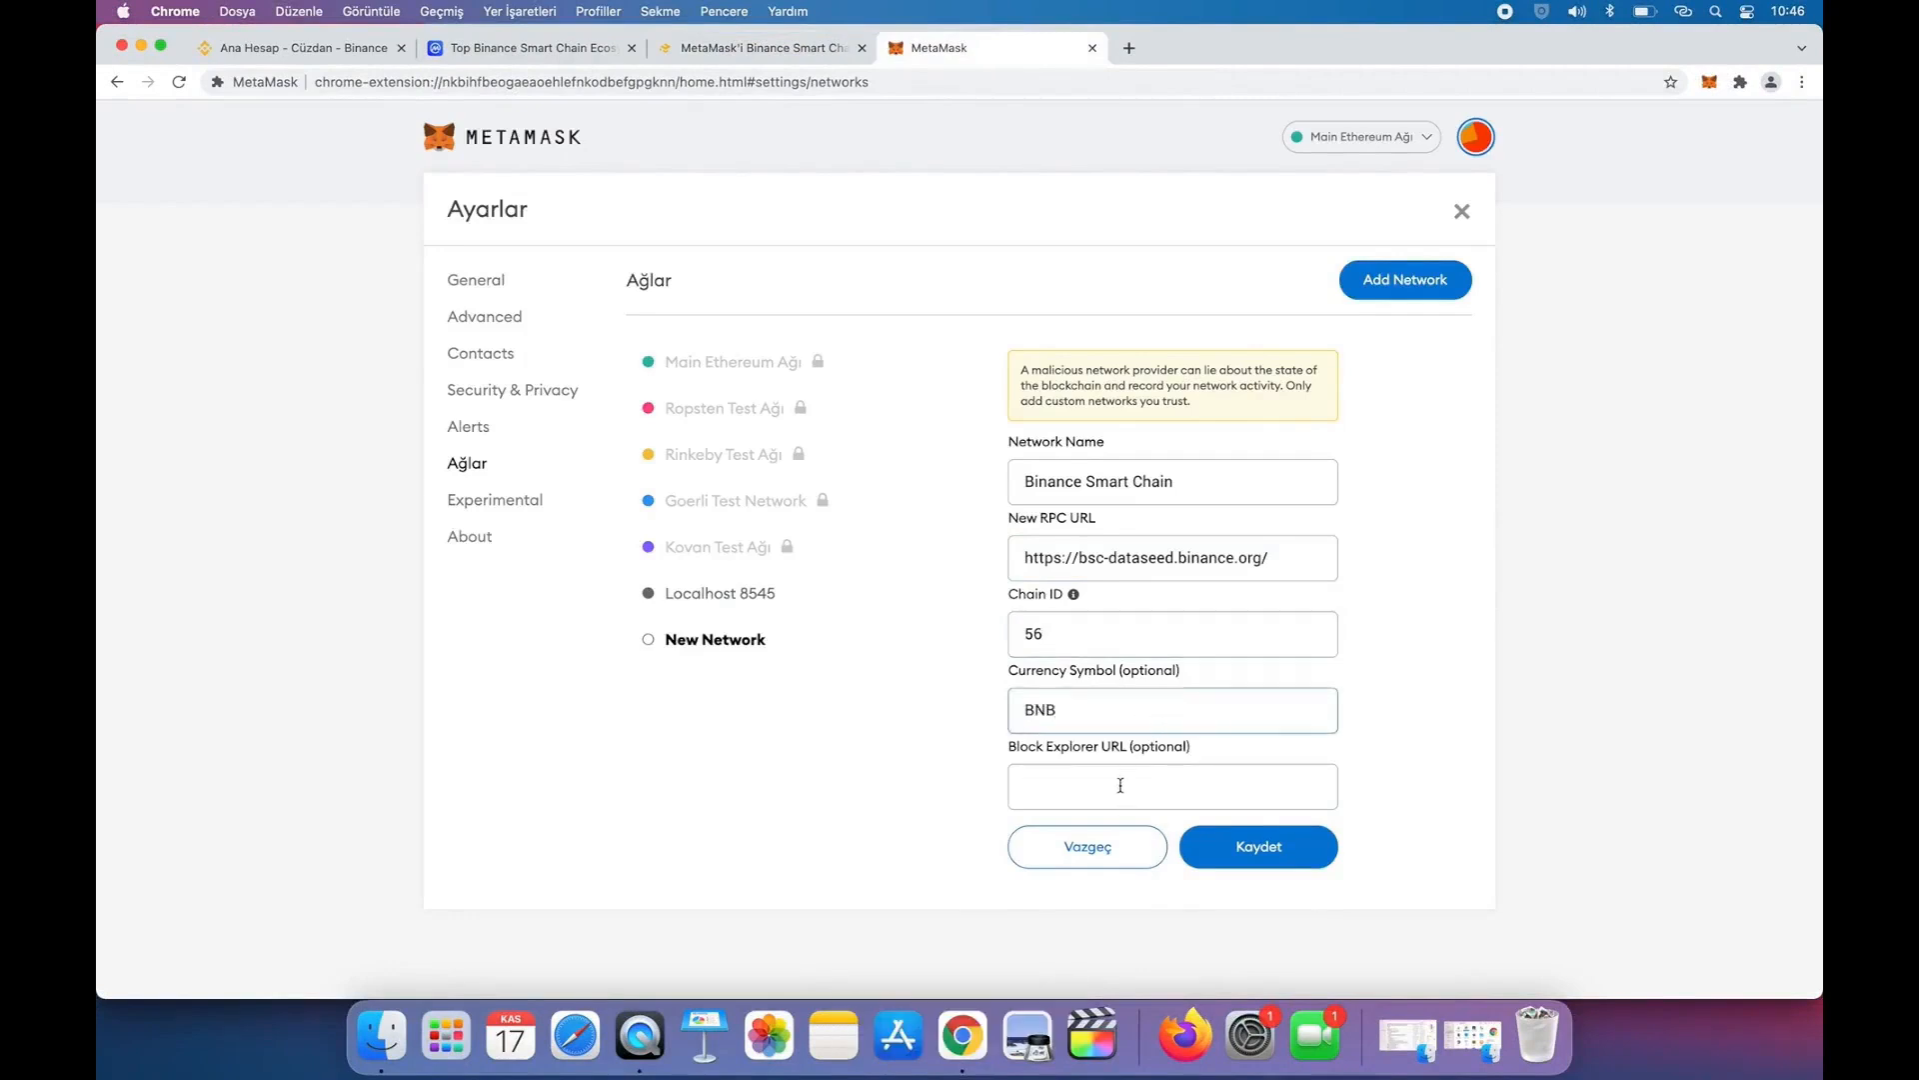
click(760, 48)
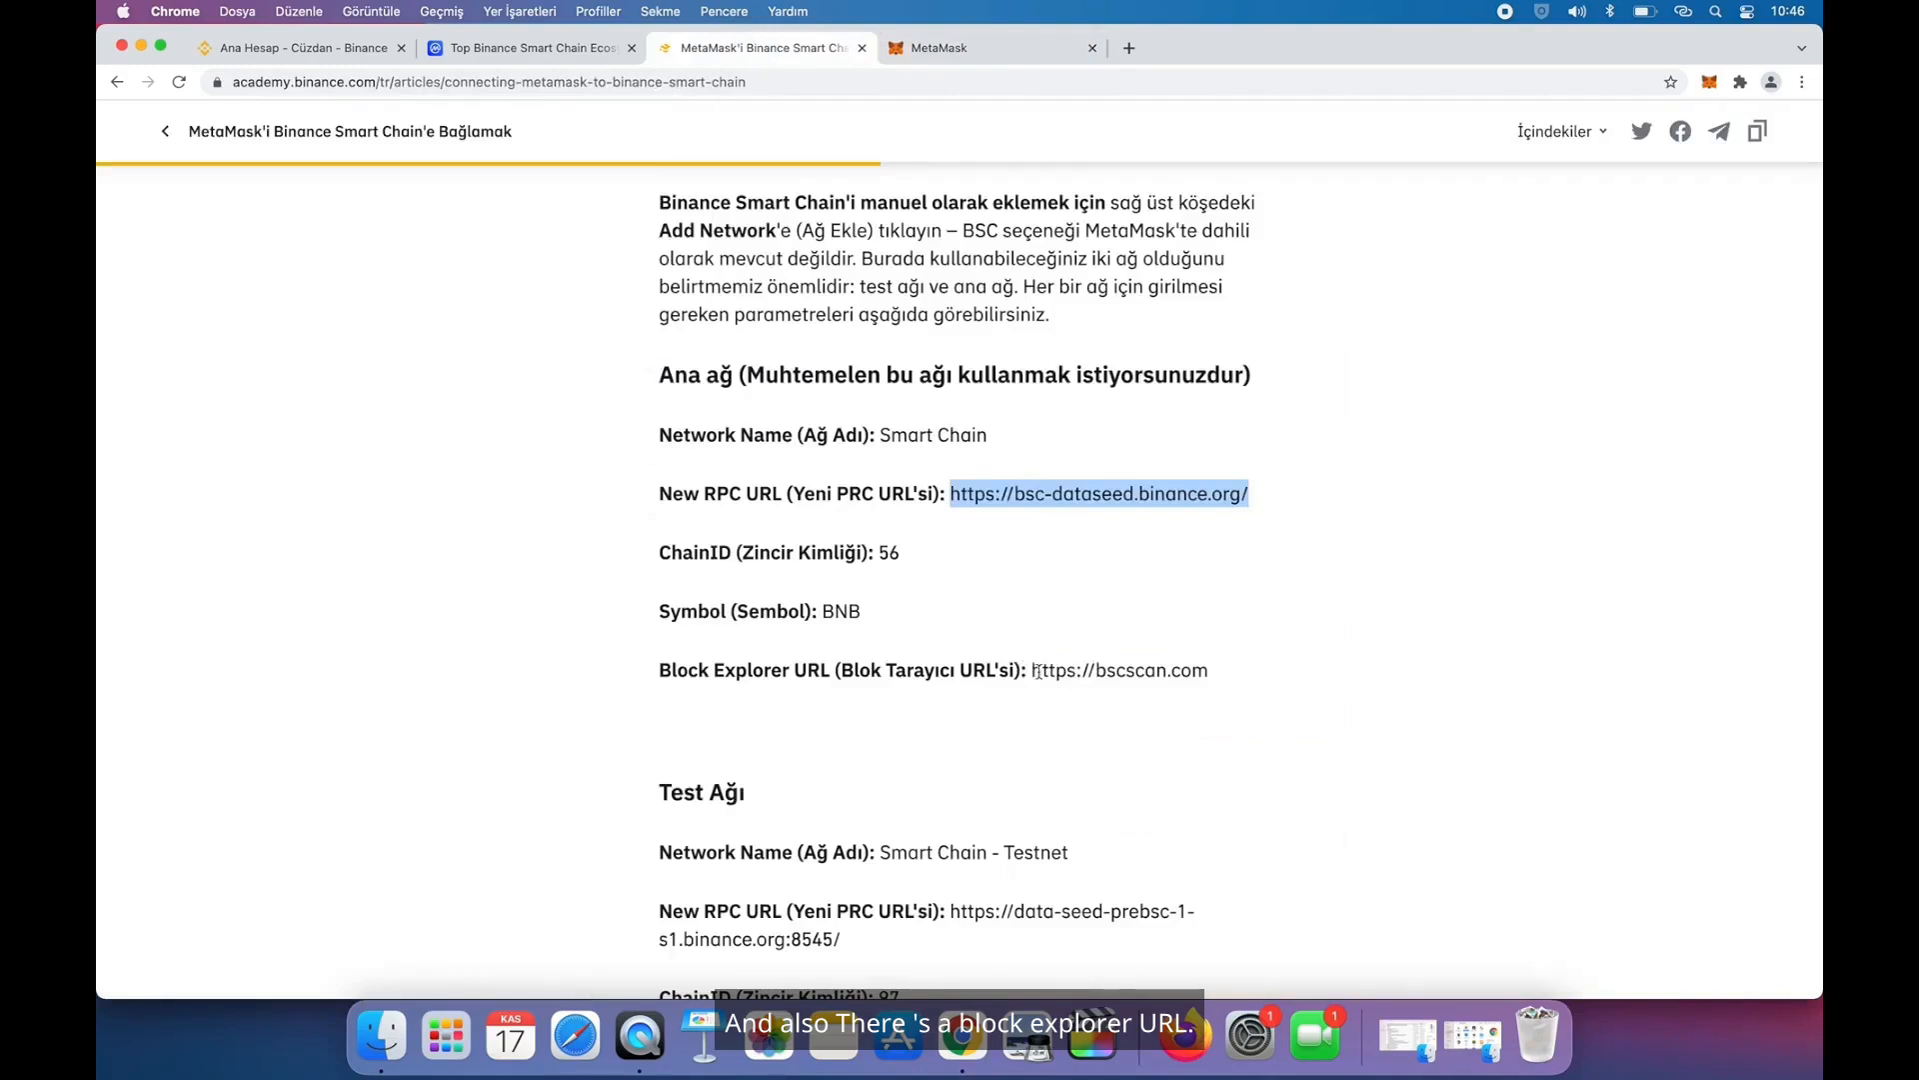
drag(1034, 670, 1209, 672)
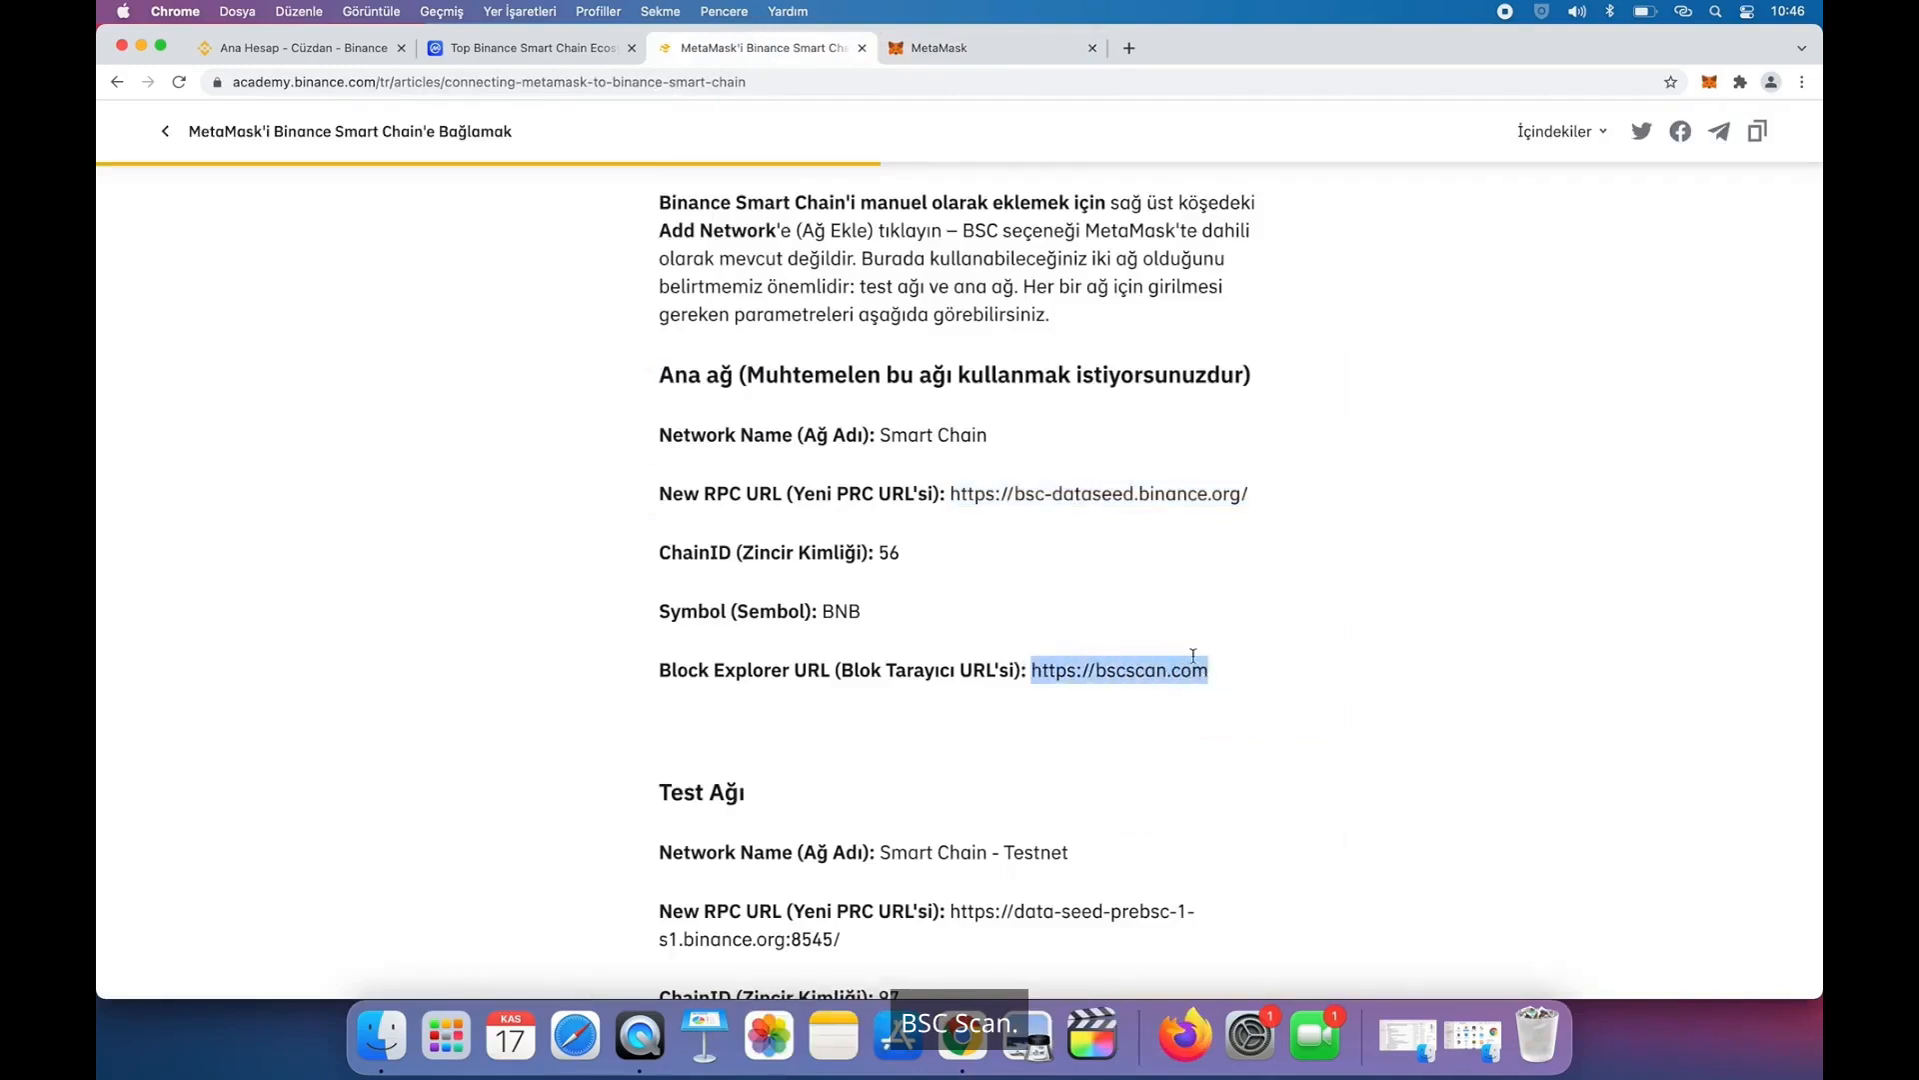
click(936, 47)
click(1059, 782)
key(super+v)
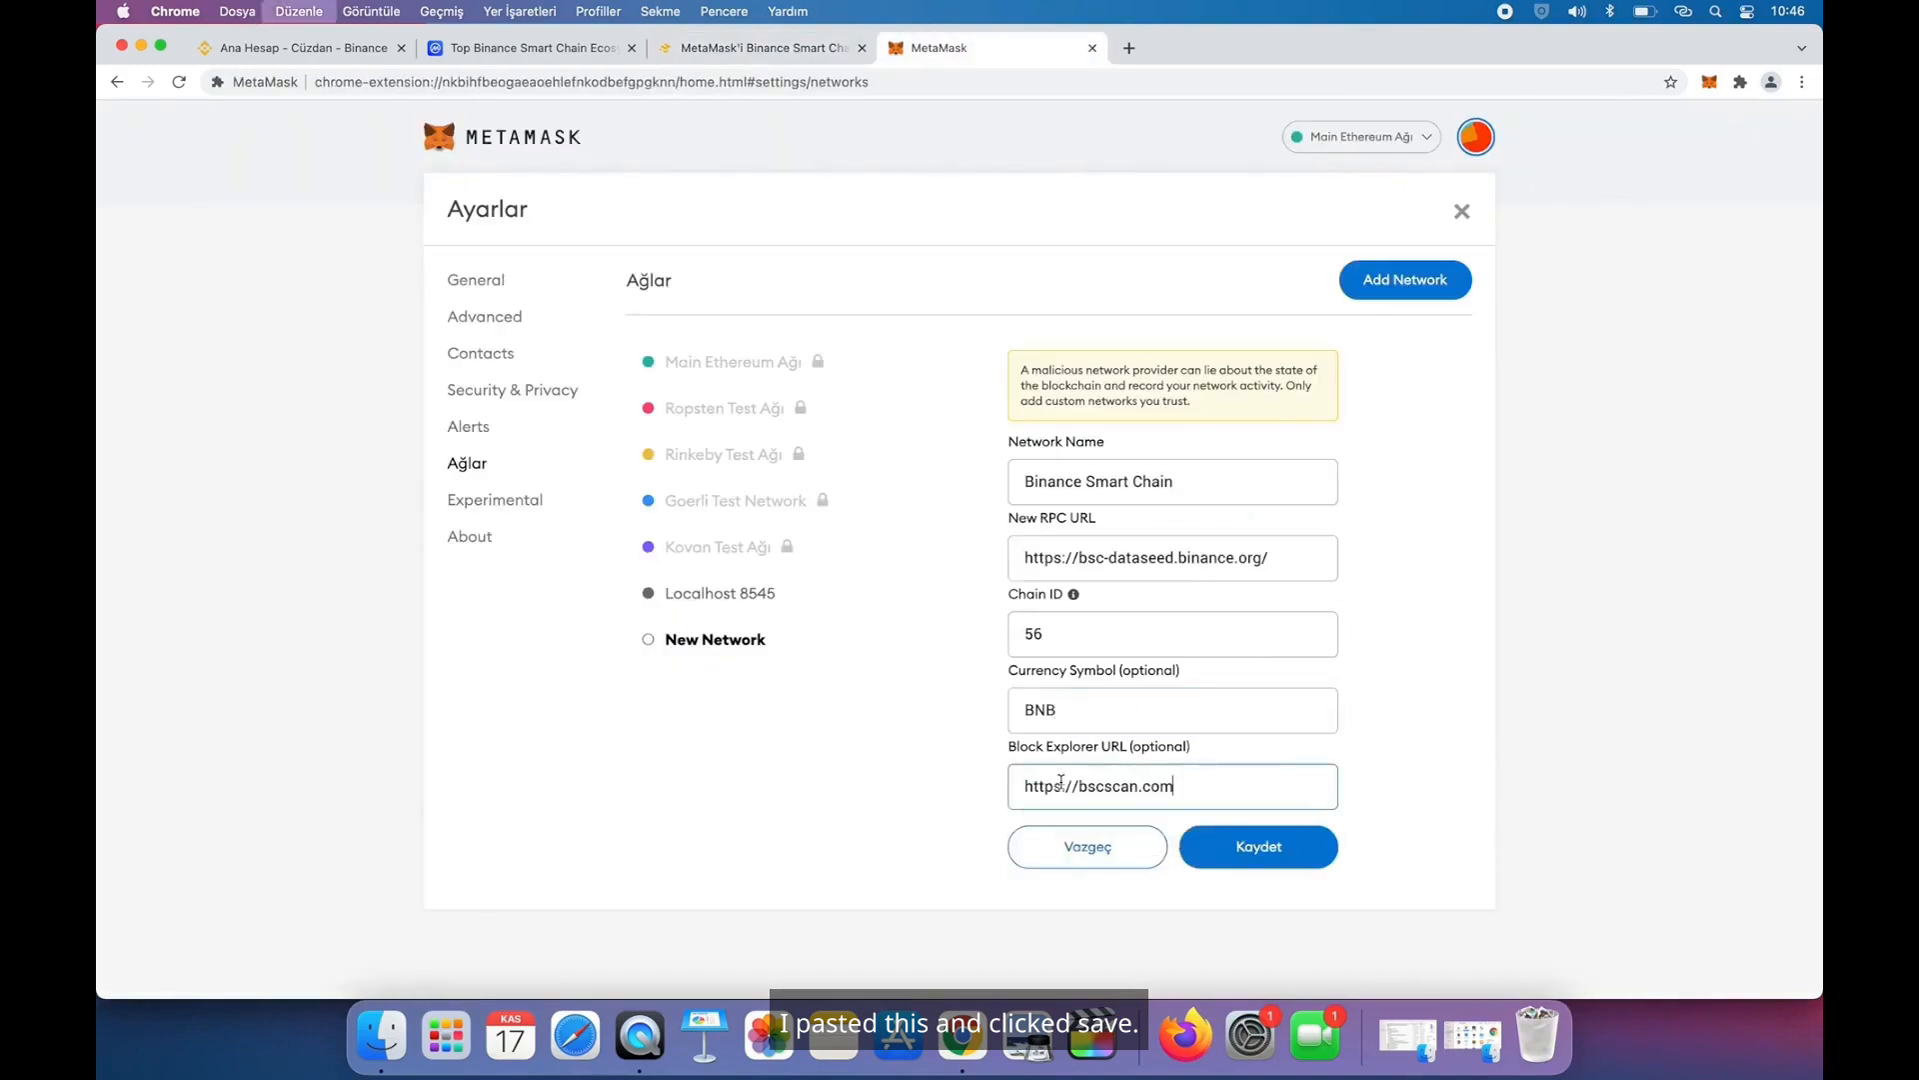
click(1296, 865)
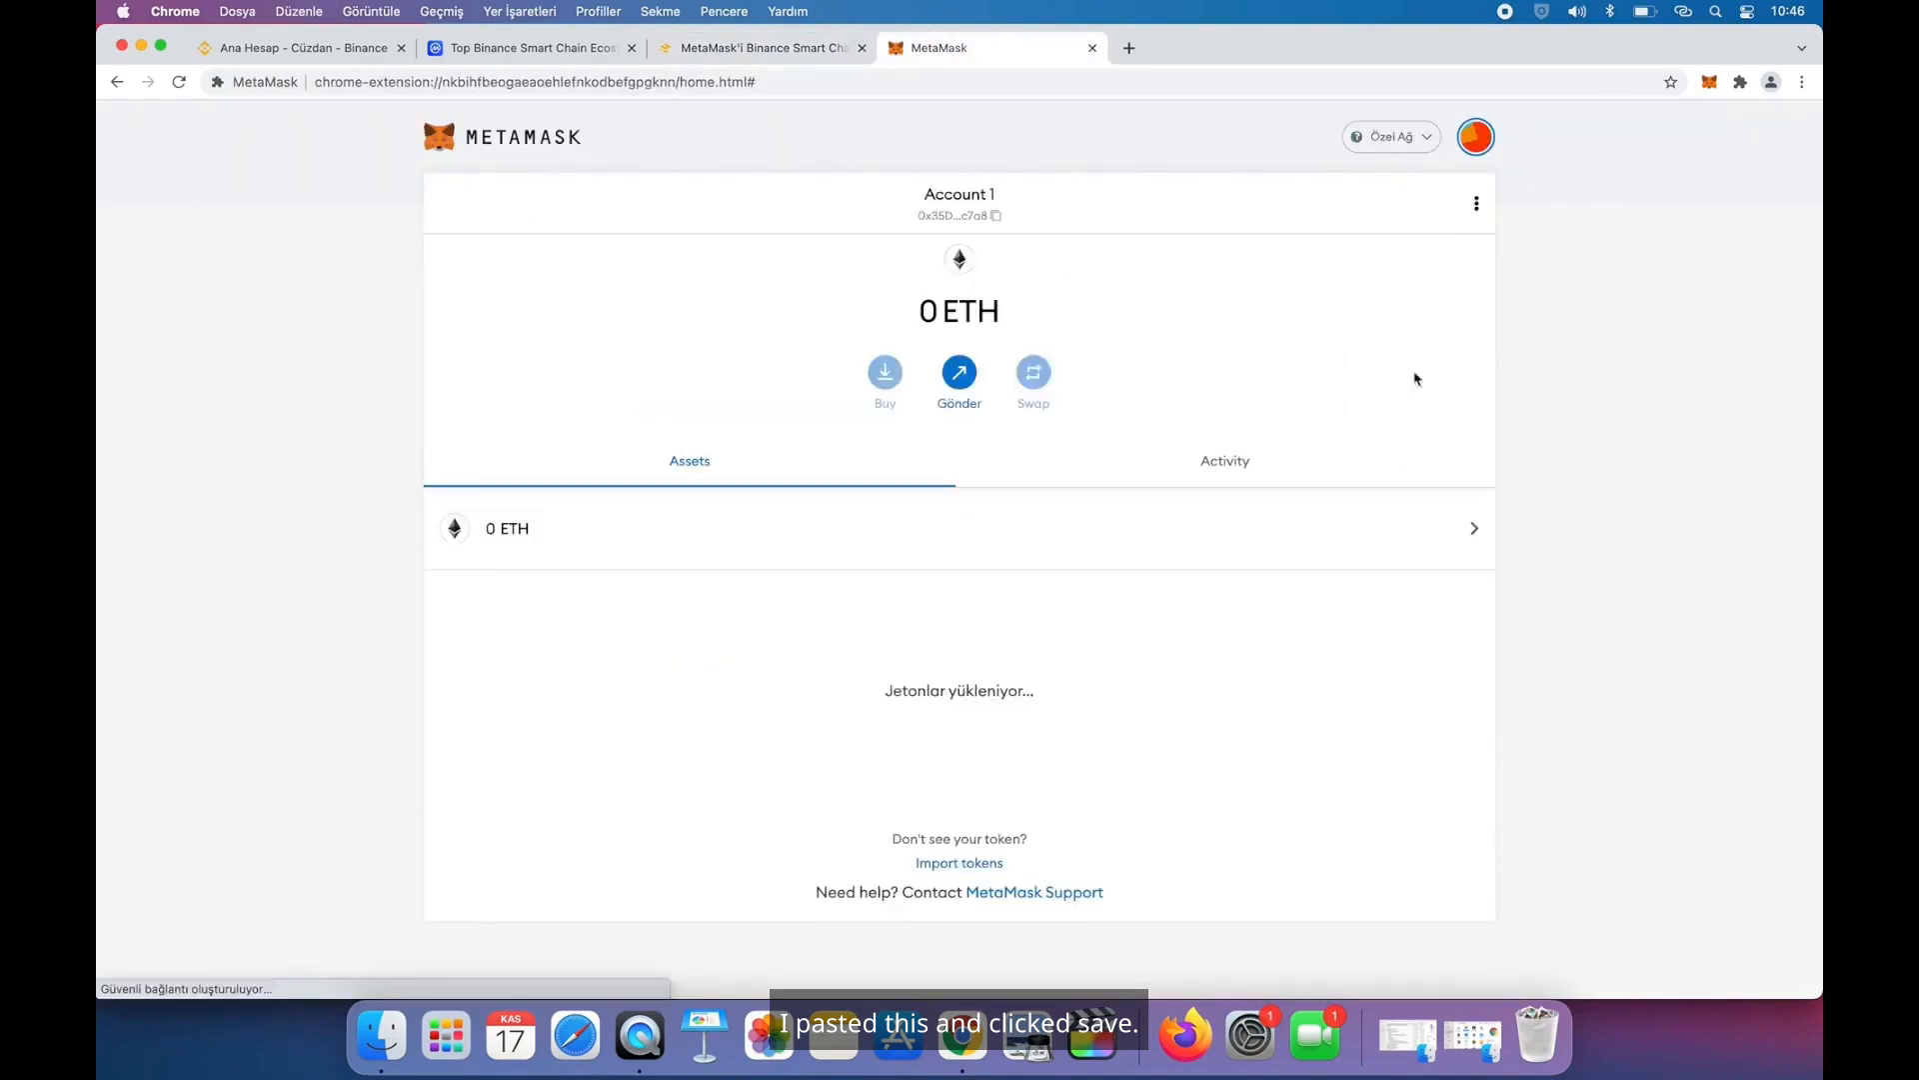
click(1410, 139)
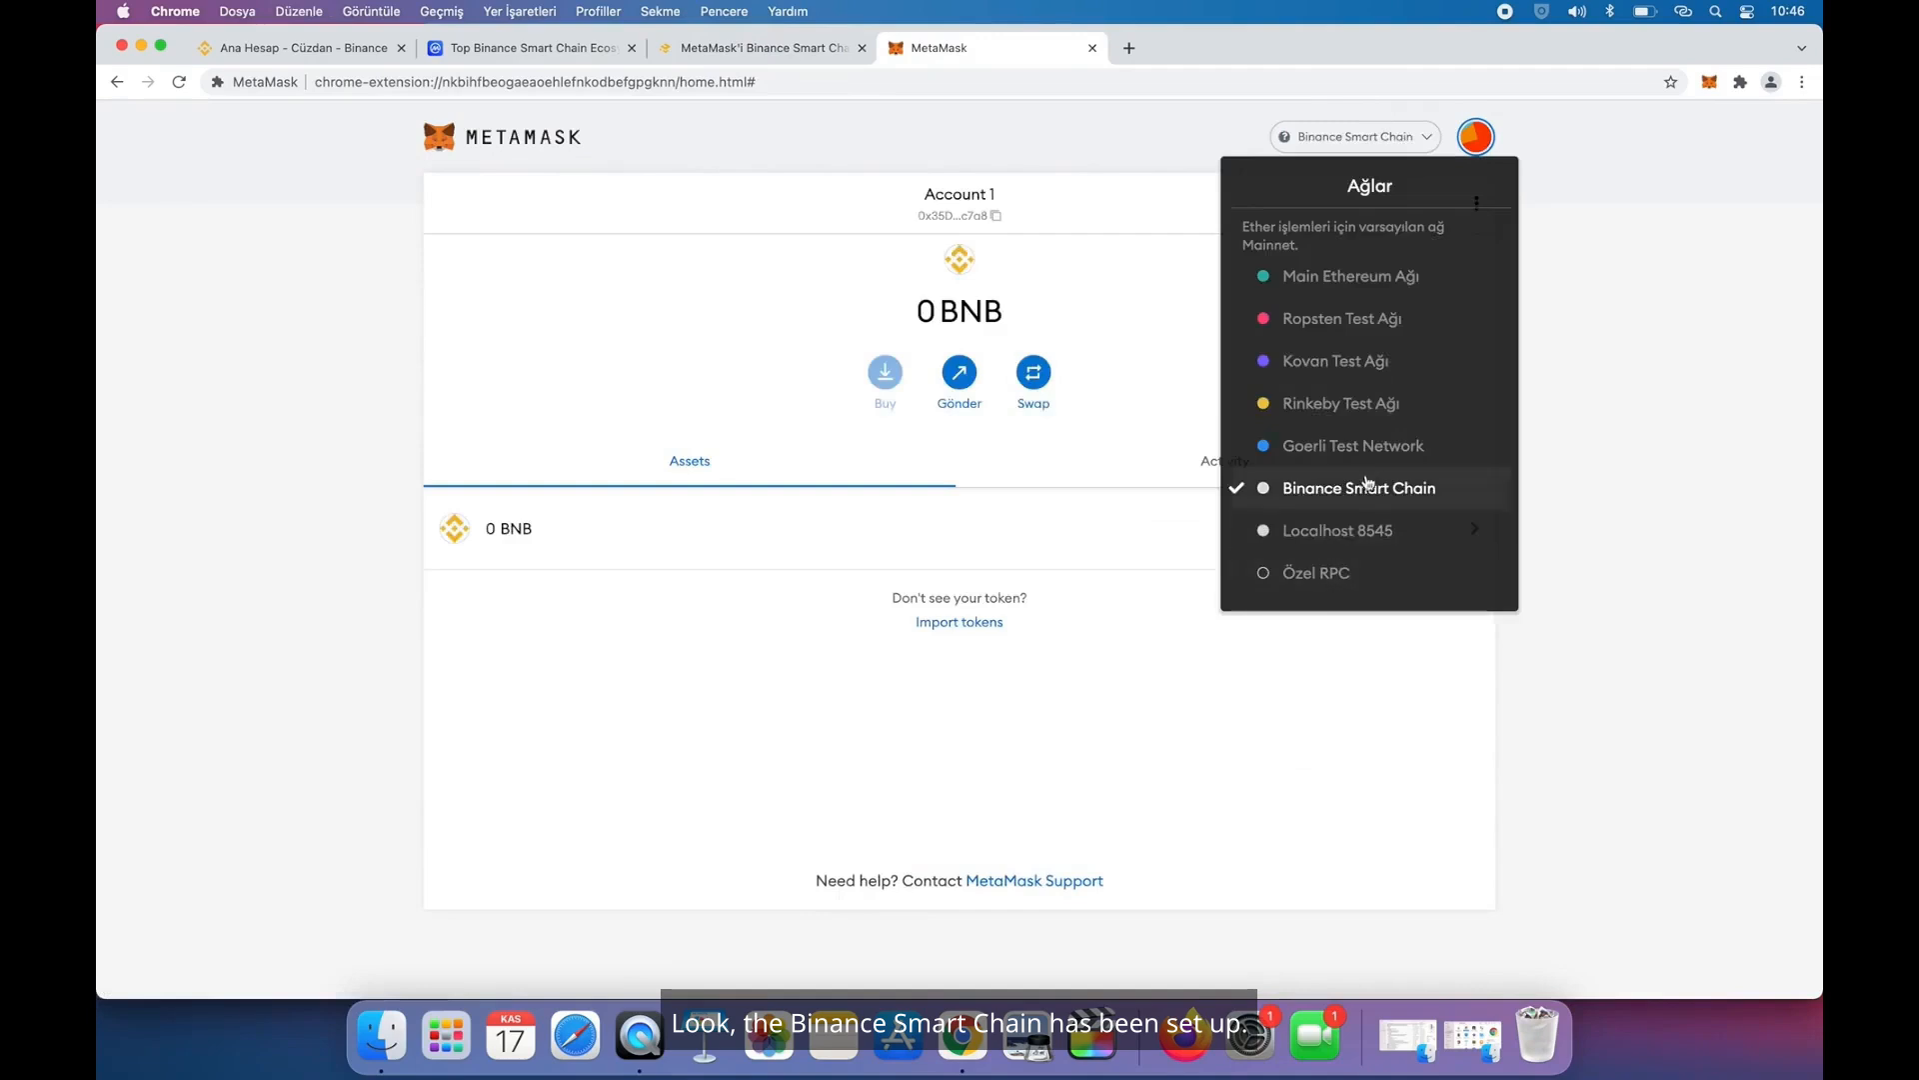
click(1627, 457)
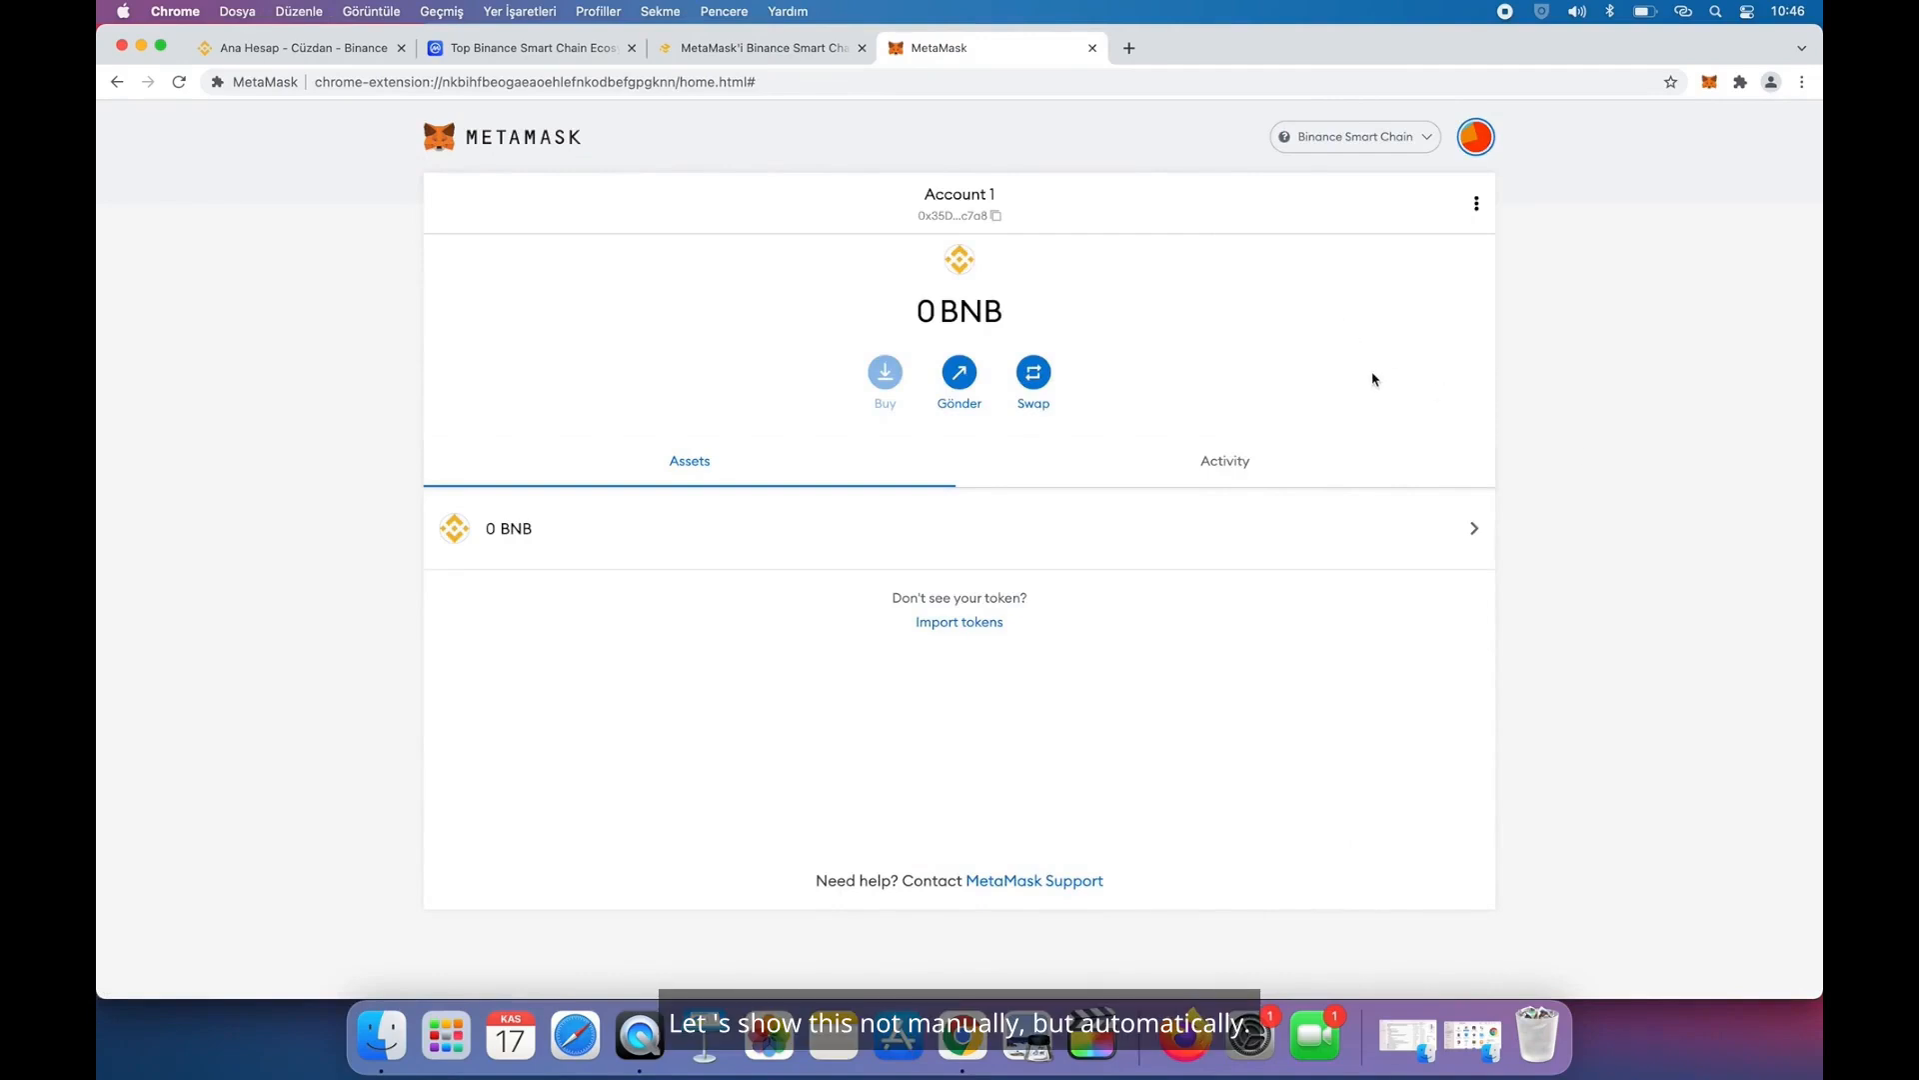
- Search Google for "pangolin exchange", launch the Pangolin app from its official site and close the landing page
click(1128, 48)
text(pan)
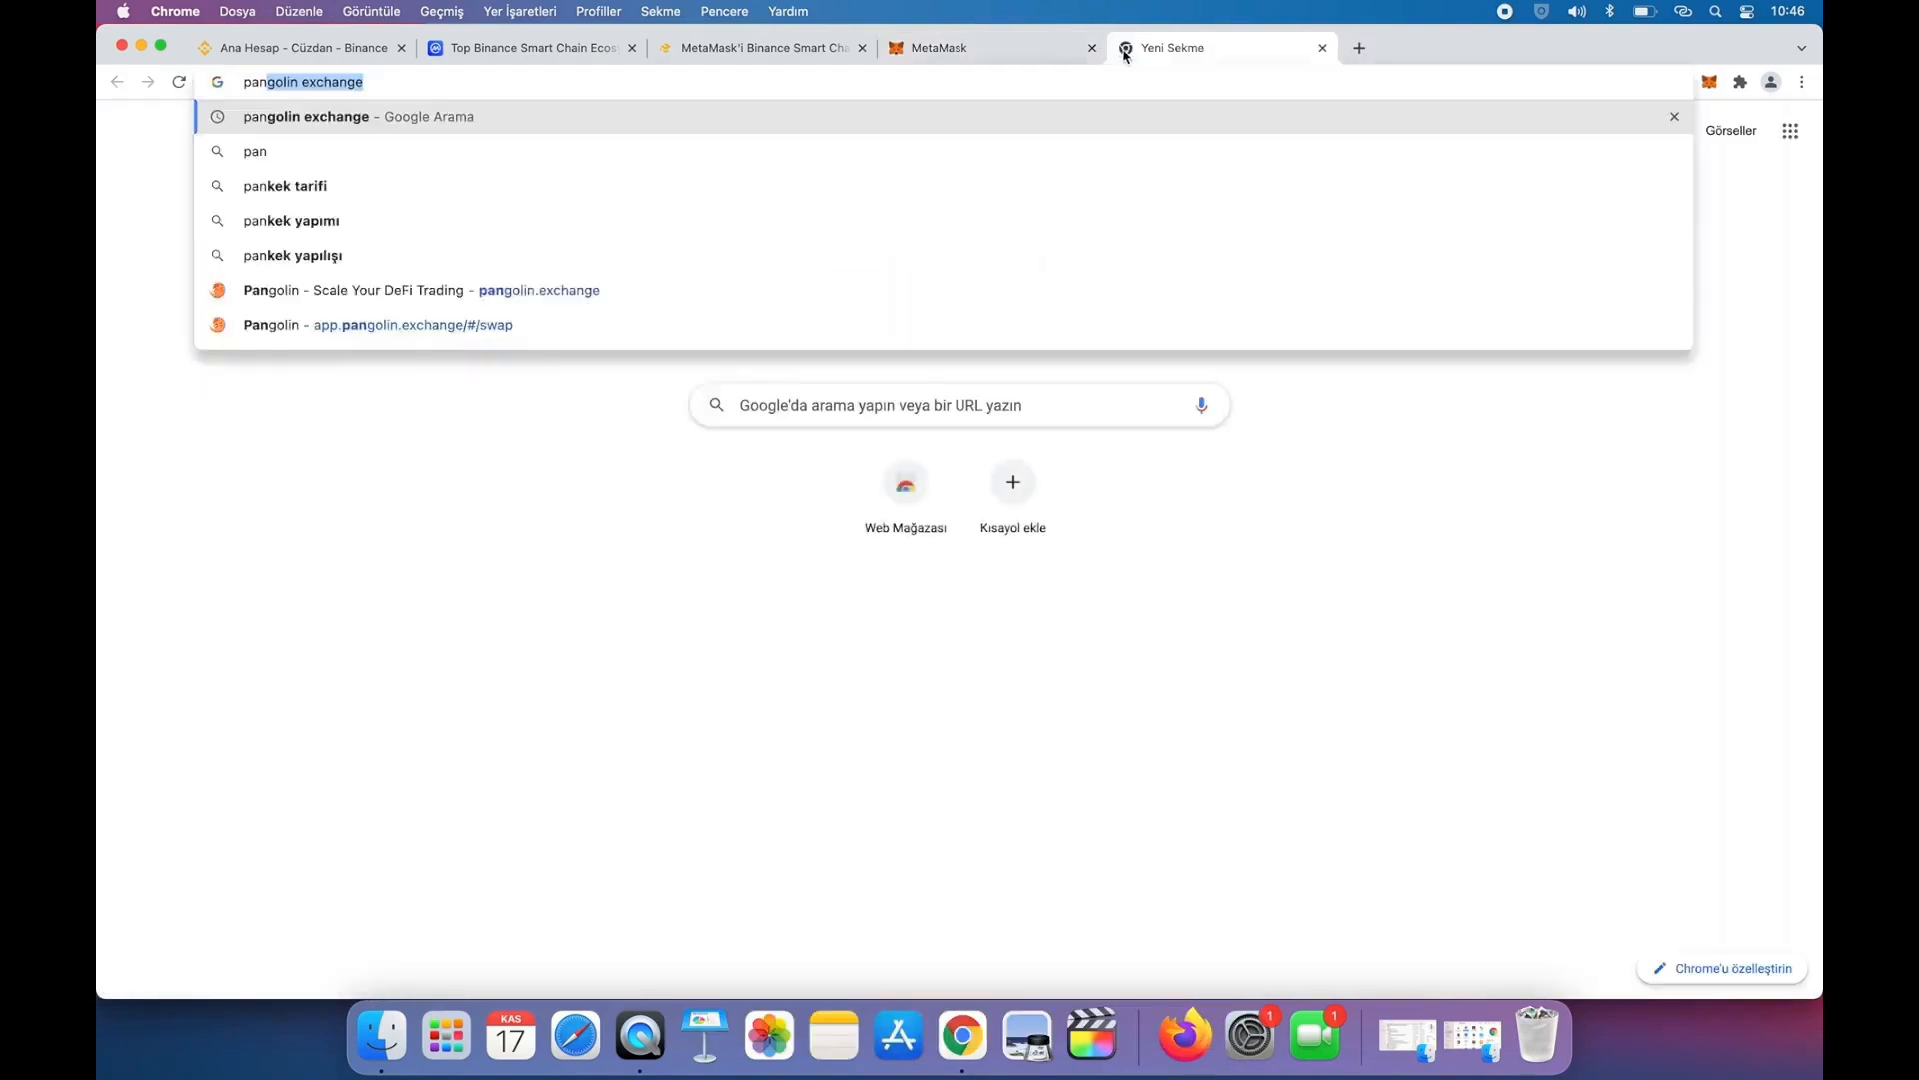
text(go)
key(Return)
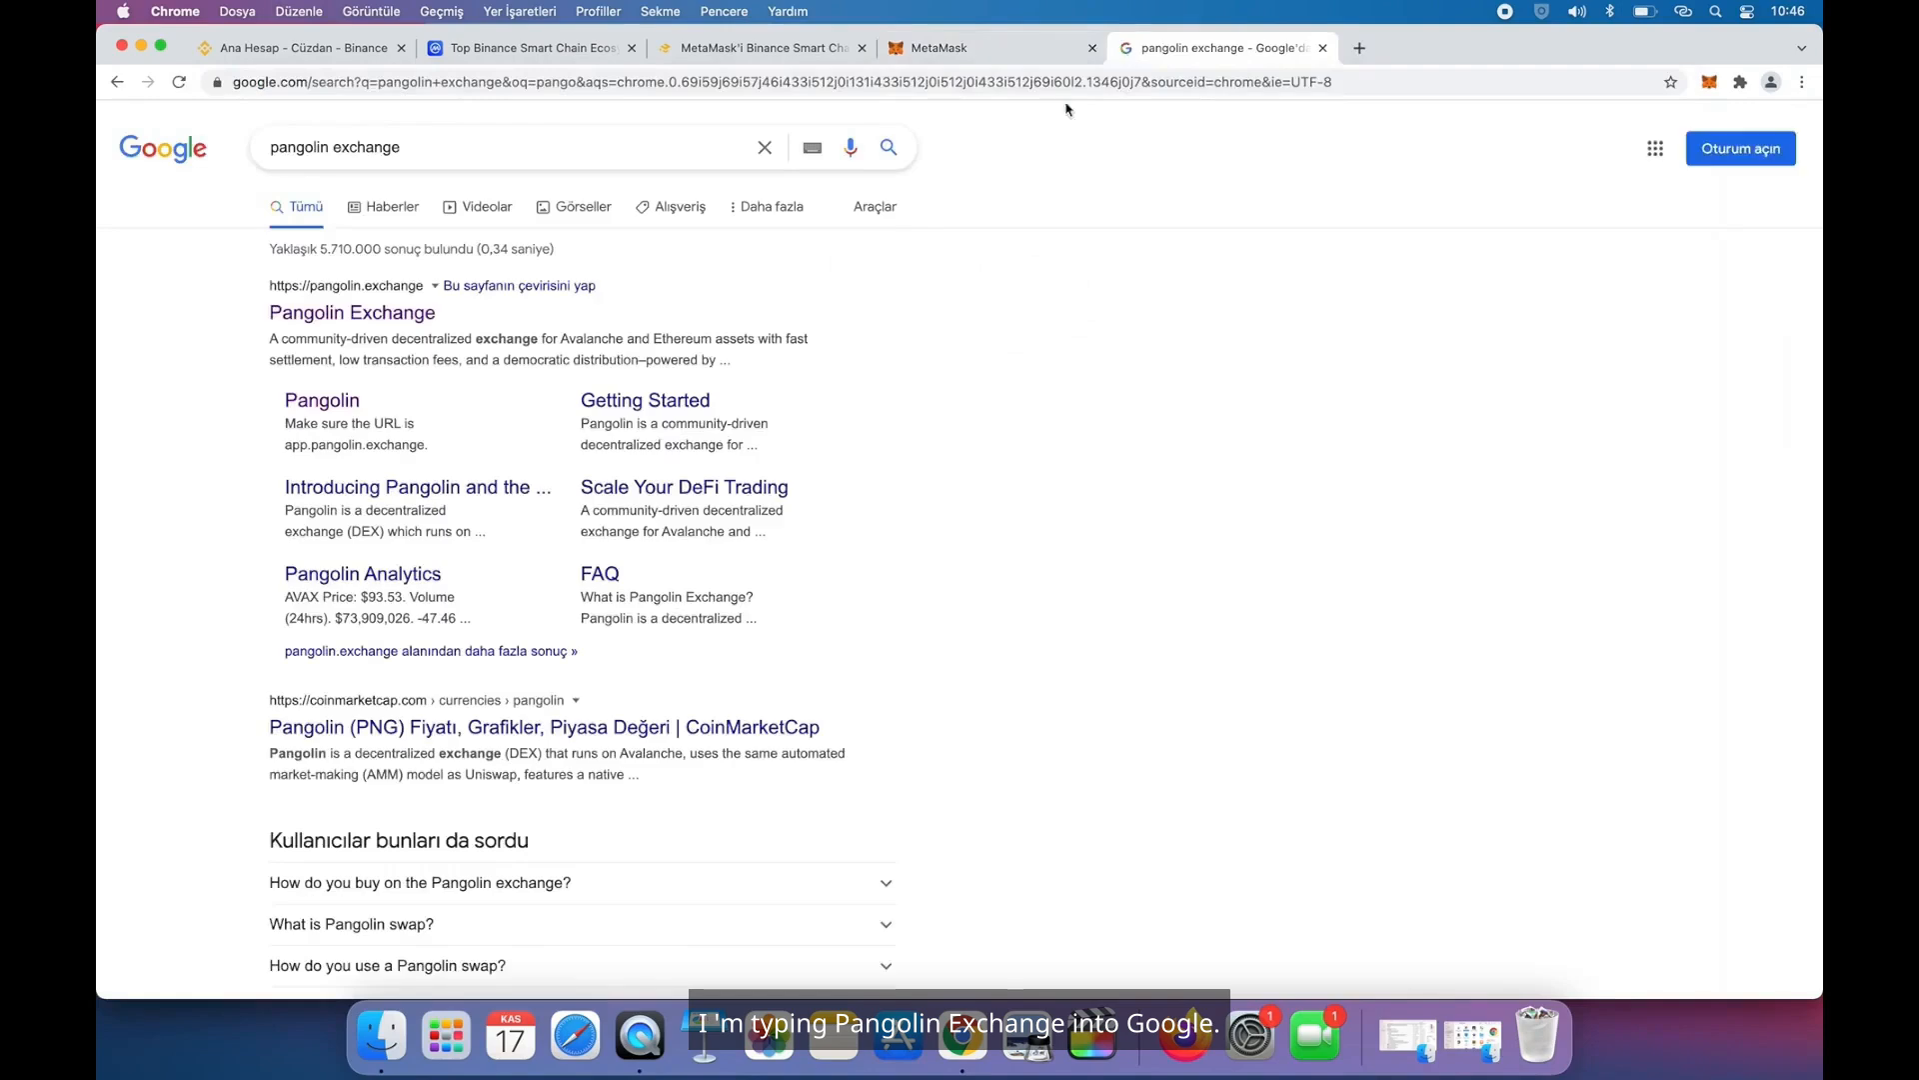
click(360, 315)
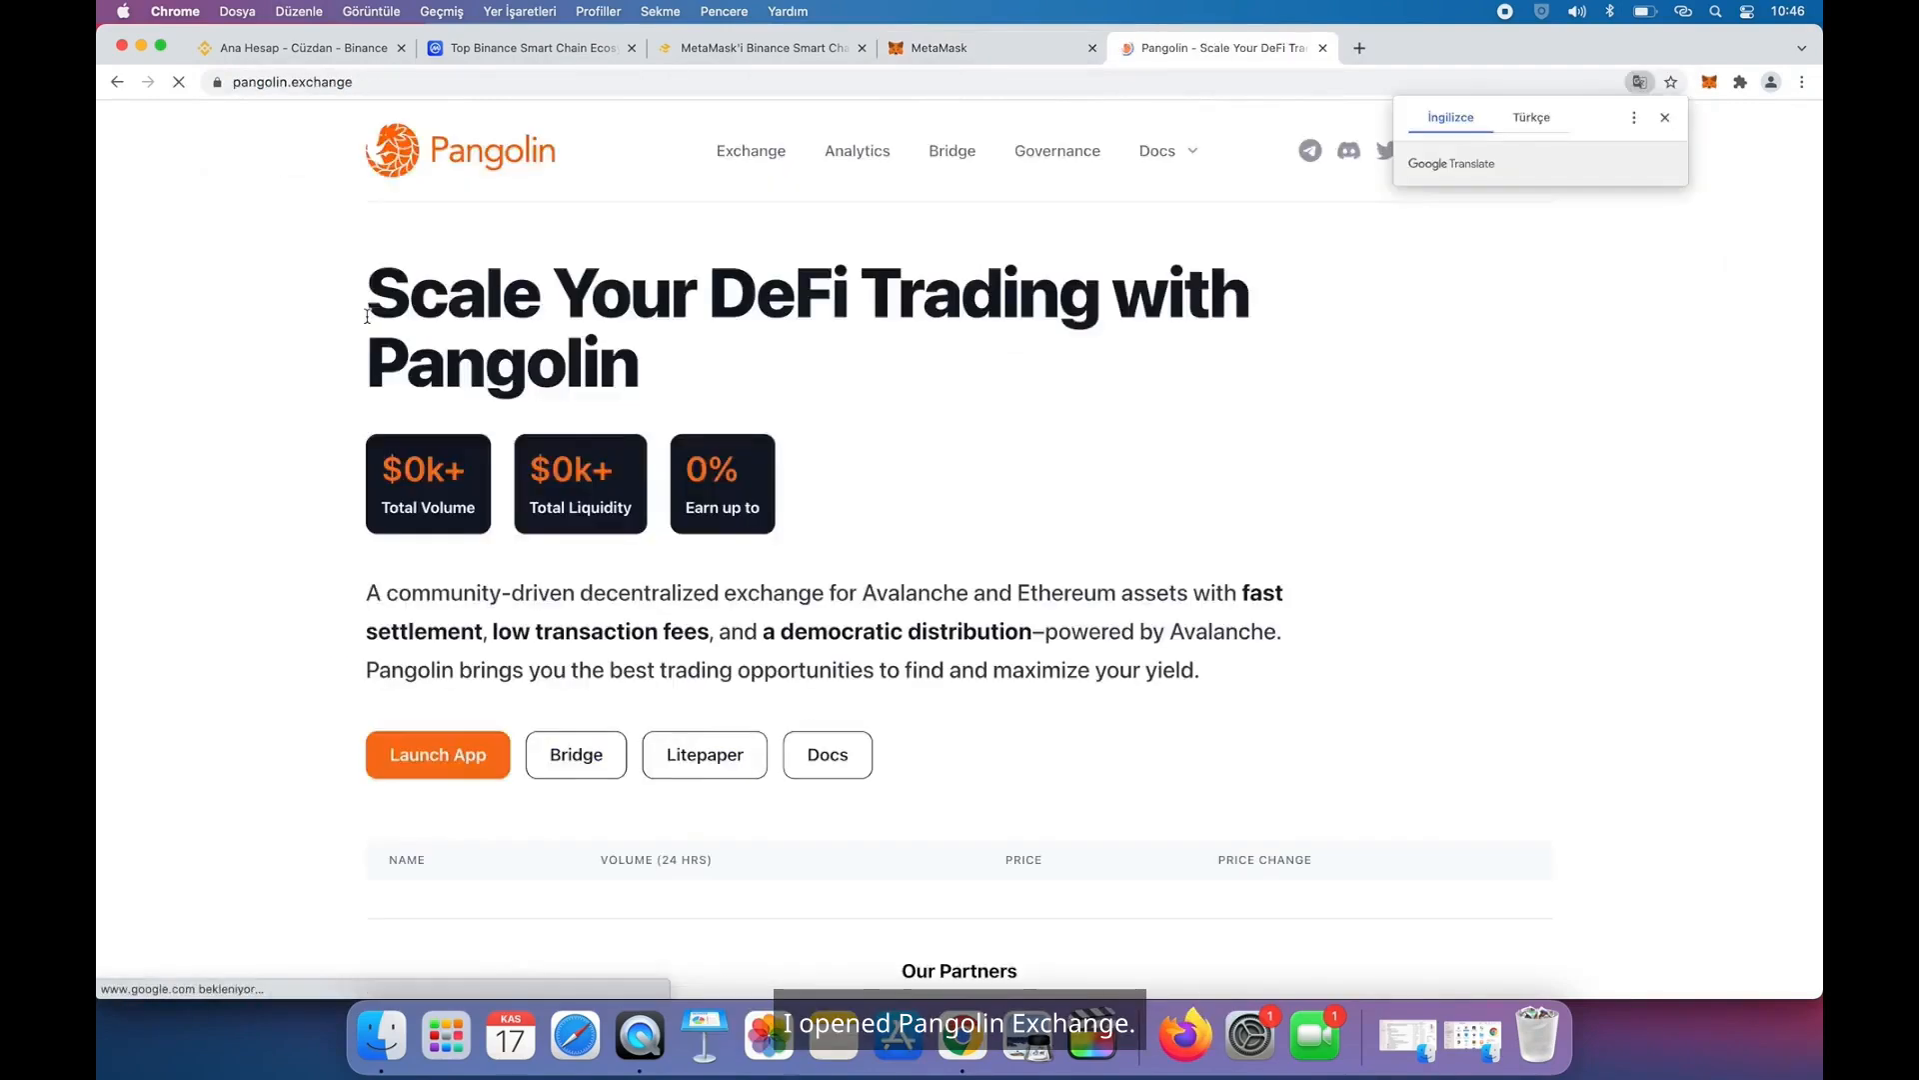
click(430, 754)
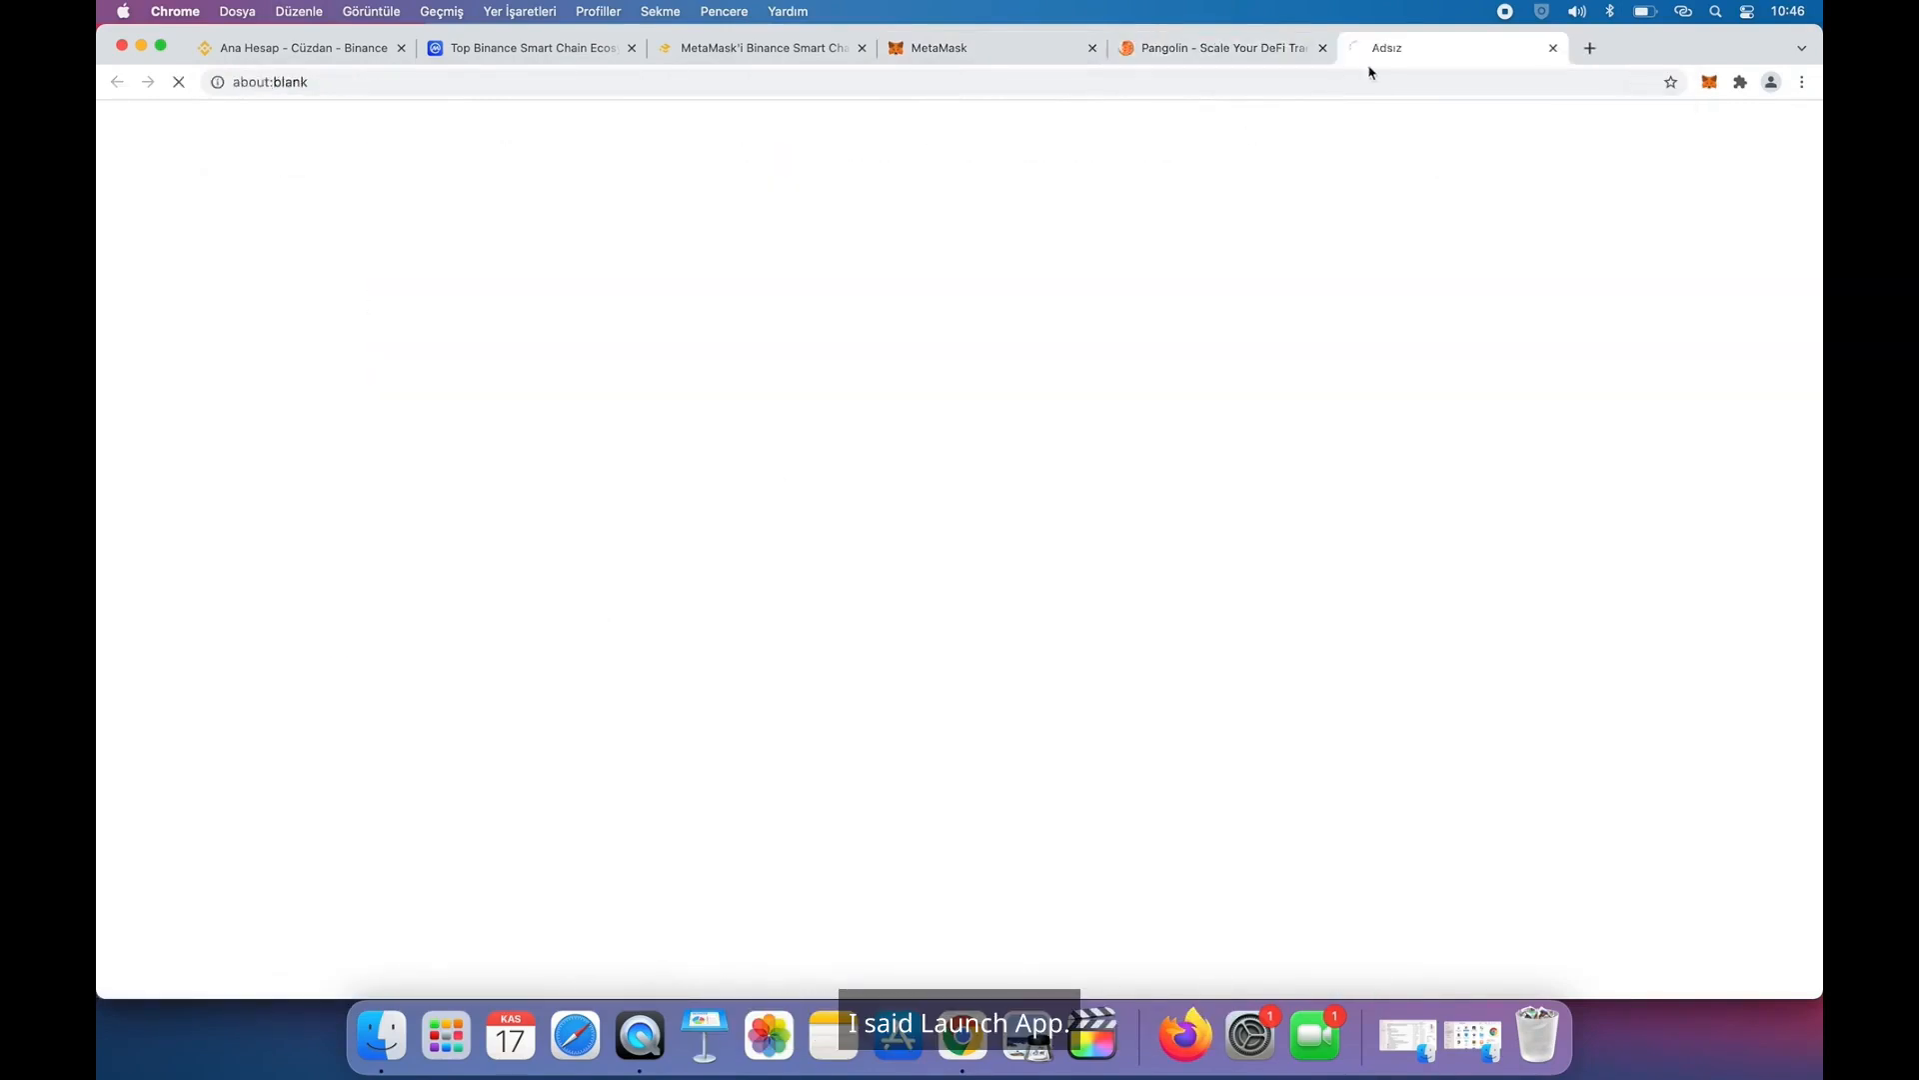
click(1323, 48)
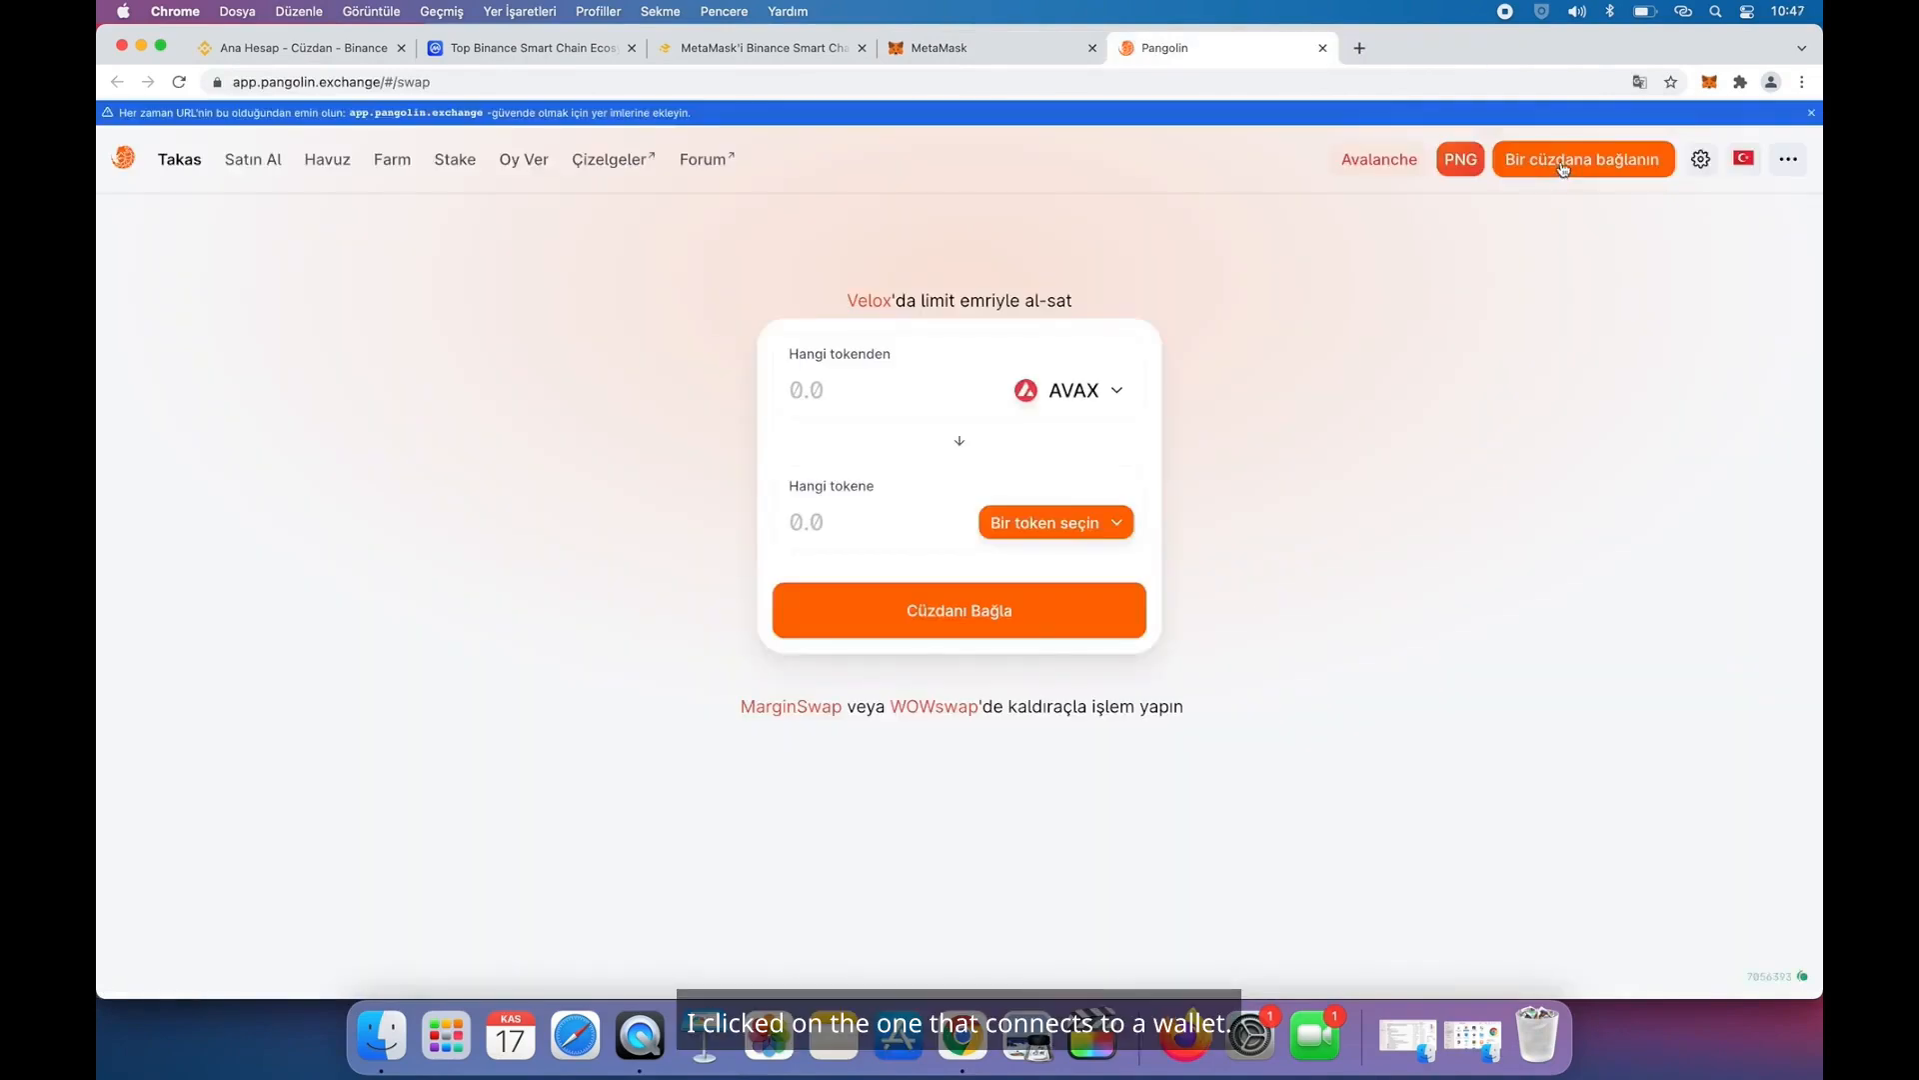
- Connect Account 1 of the MetaMask wallet to the Pangolin exchange and grant the site permission
click(1564, 162)
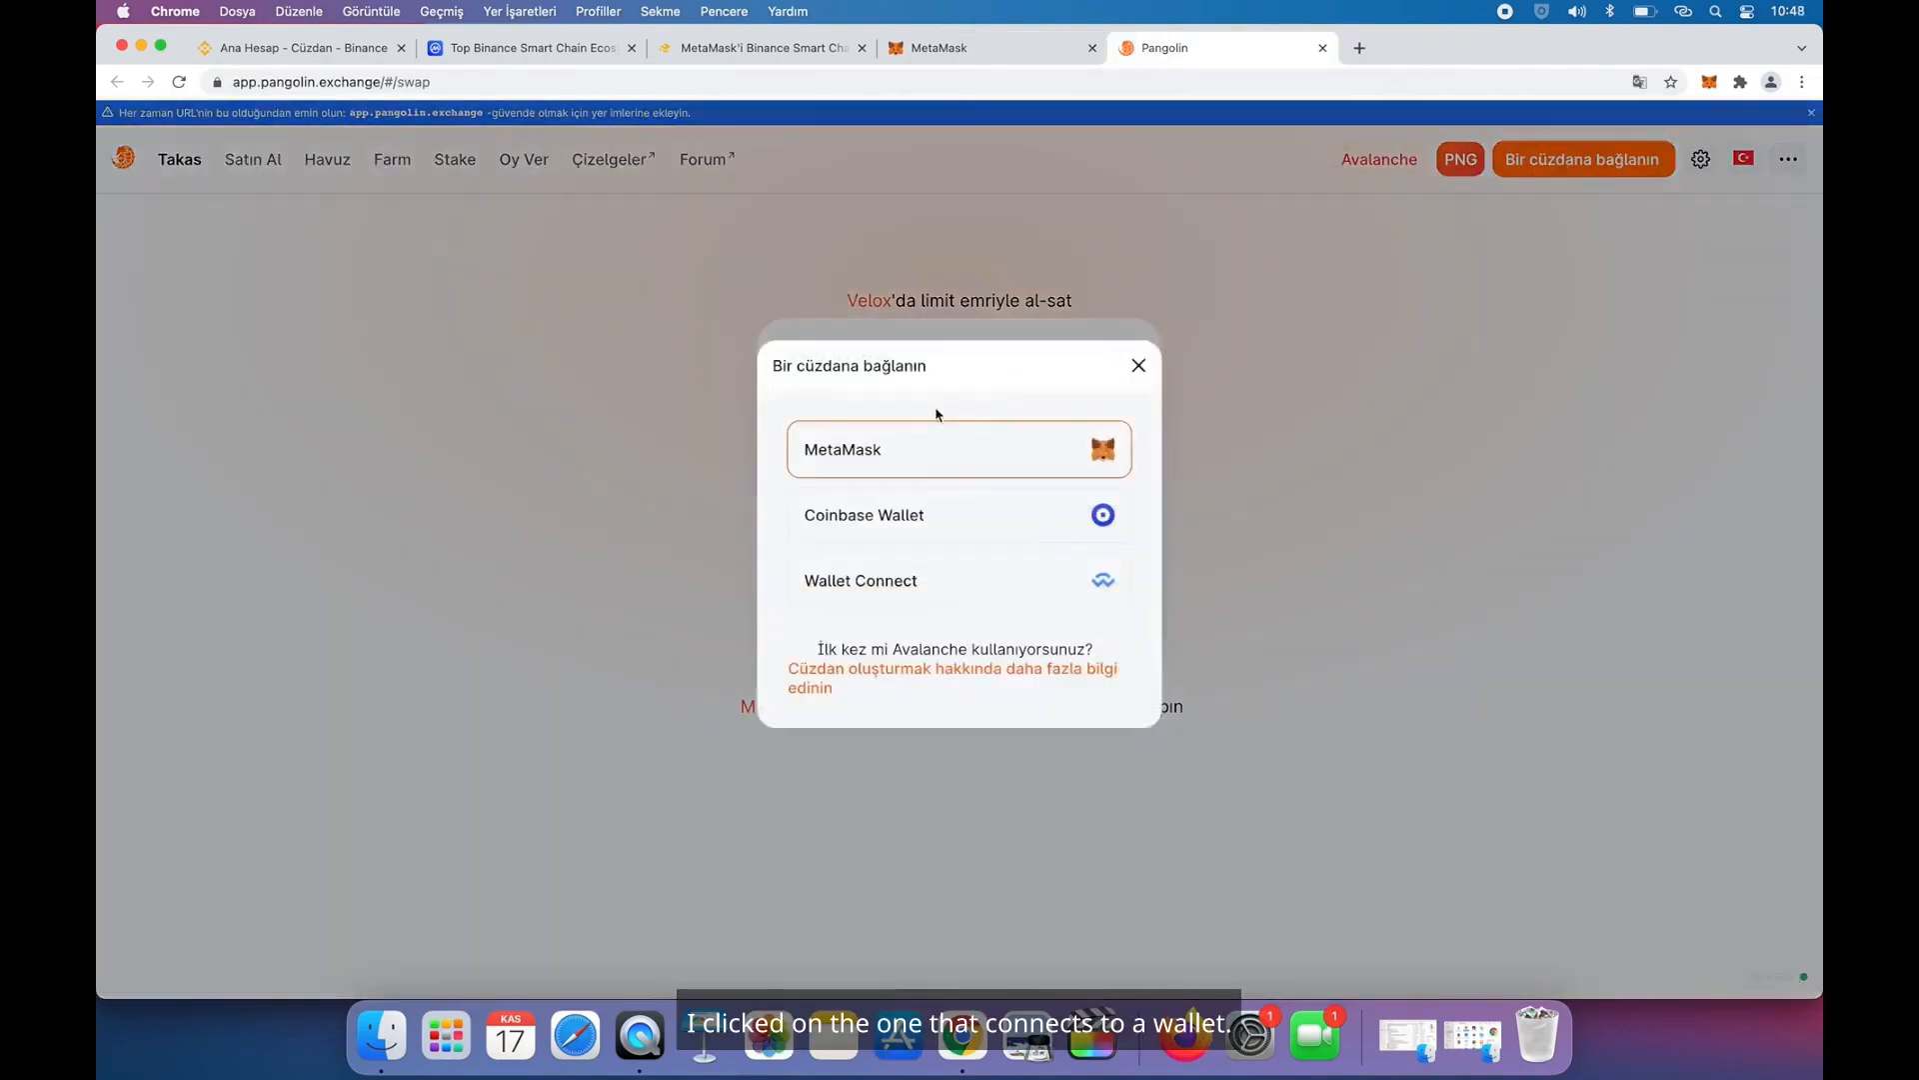
click(873, 461)
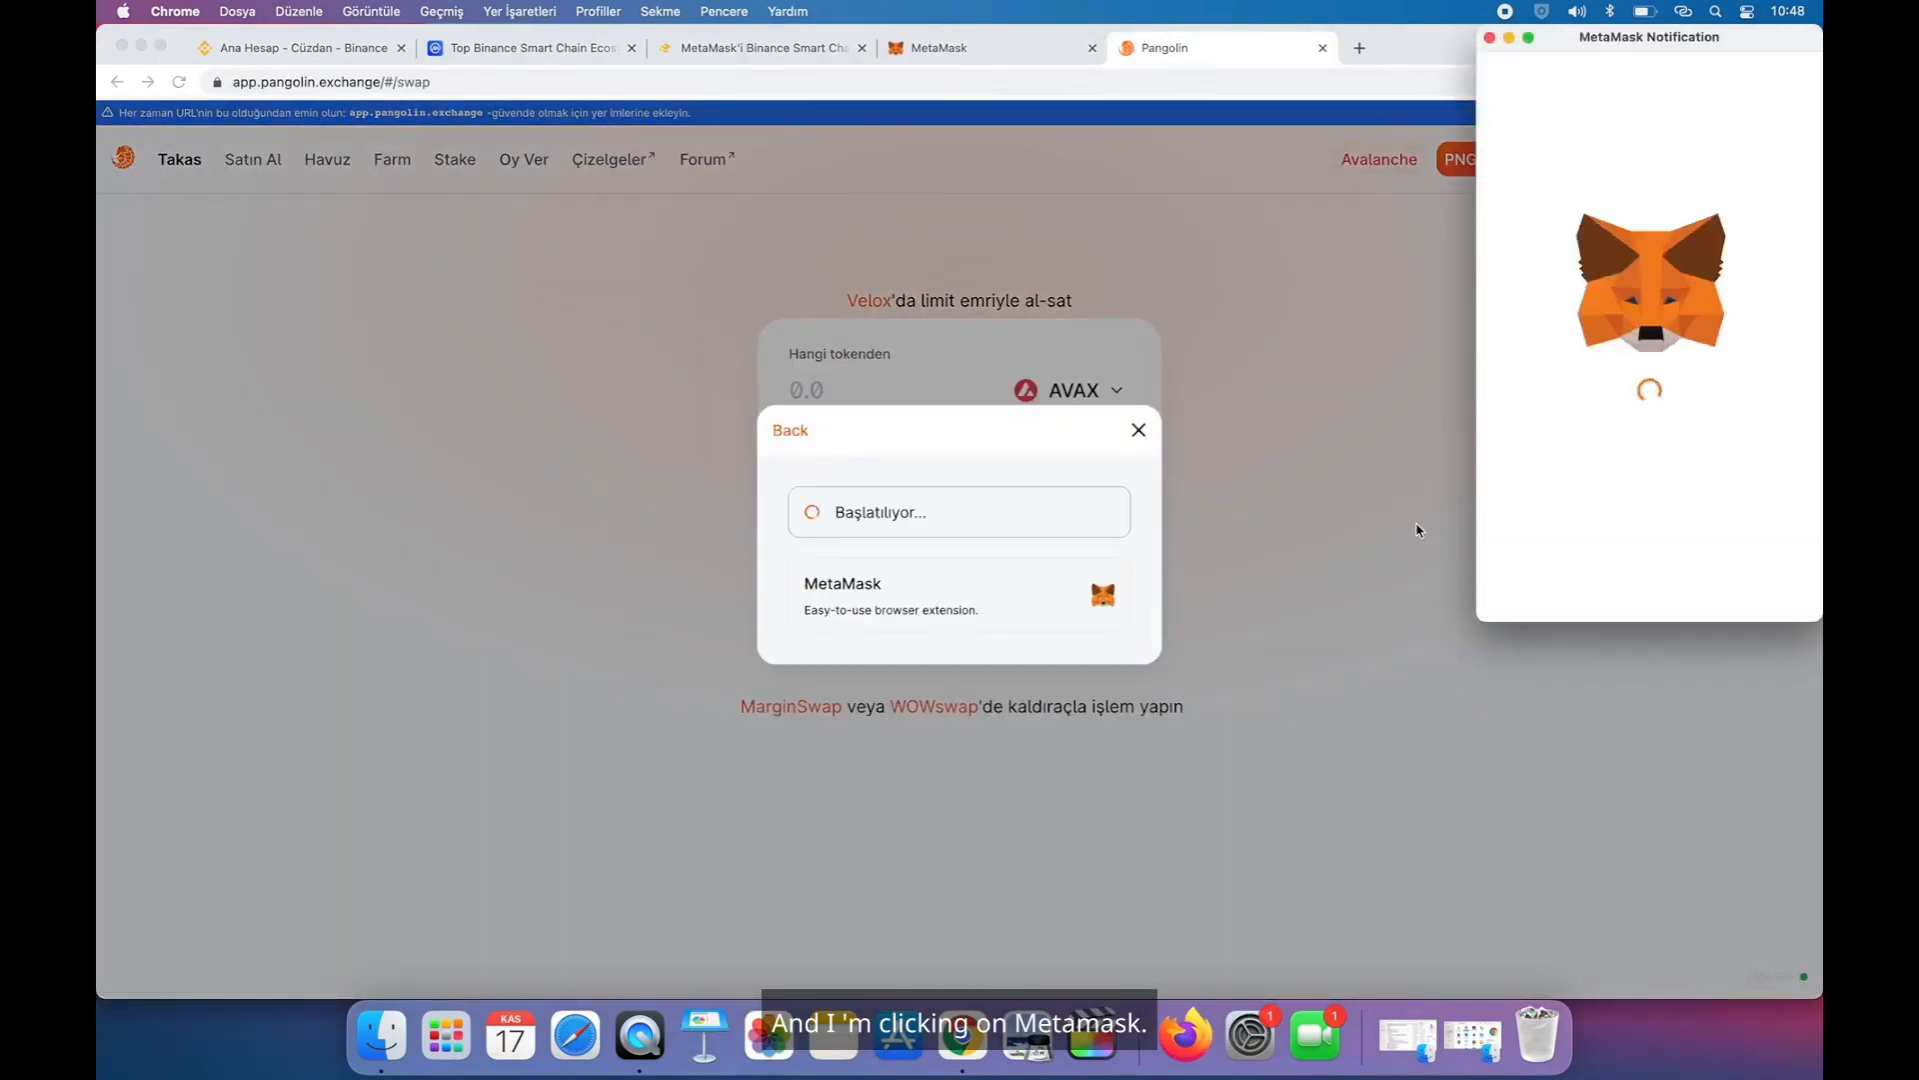
click(1732, 587)
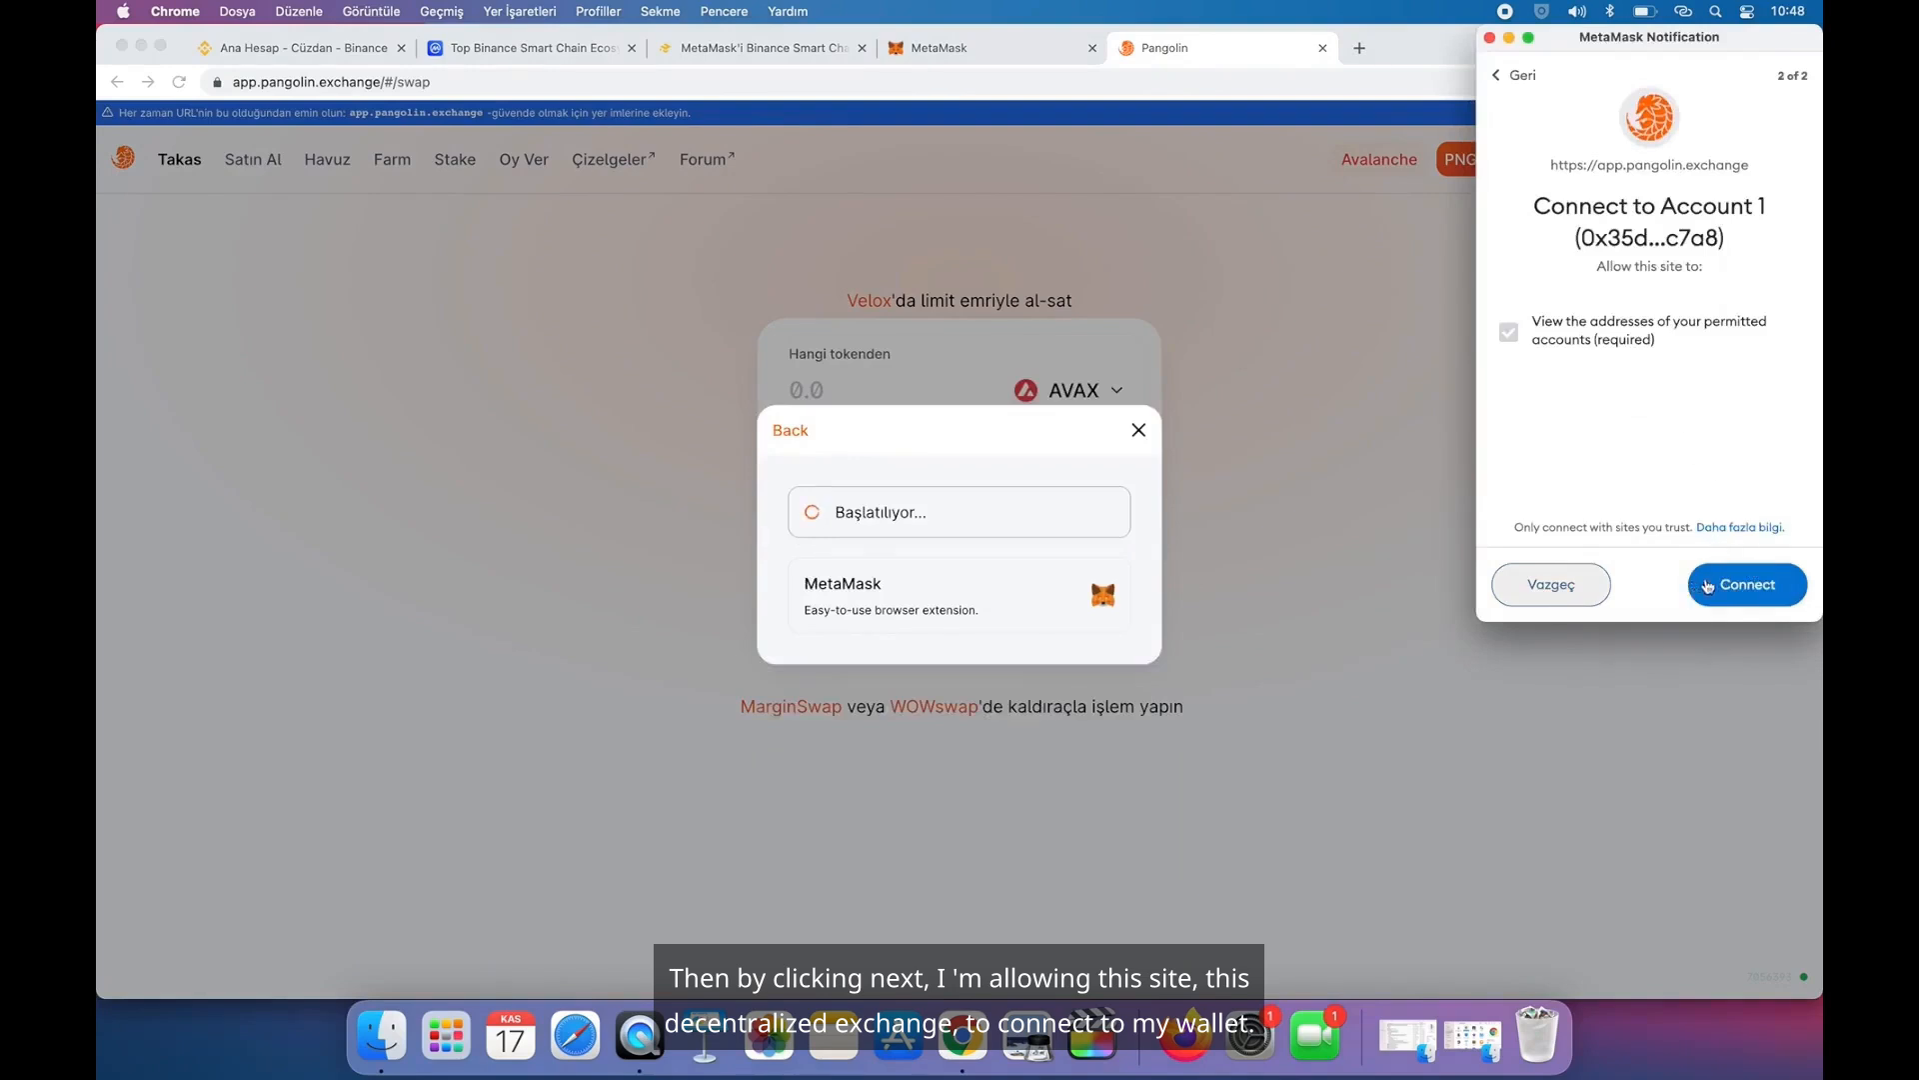
click(1748, 588)
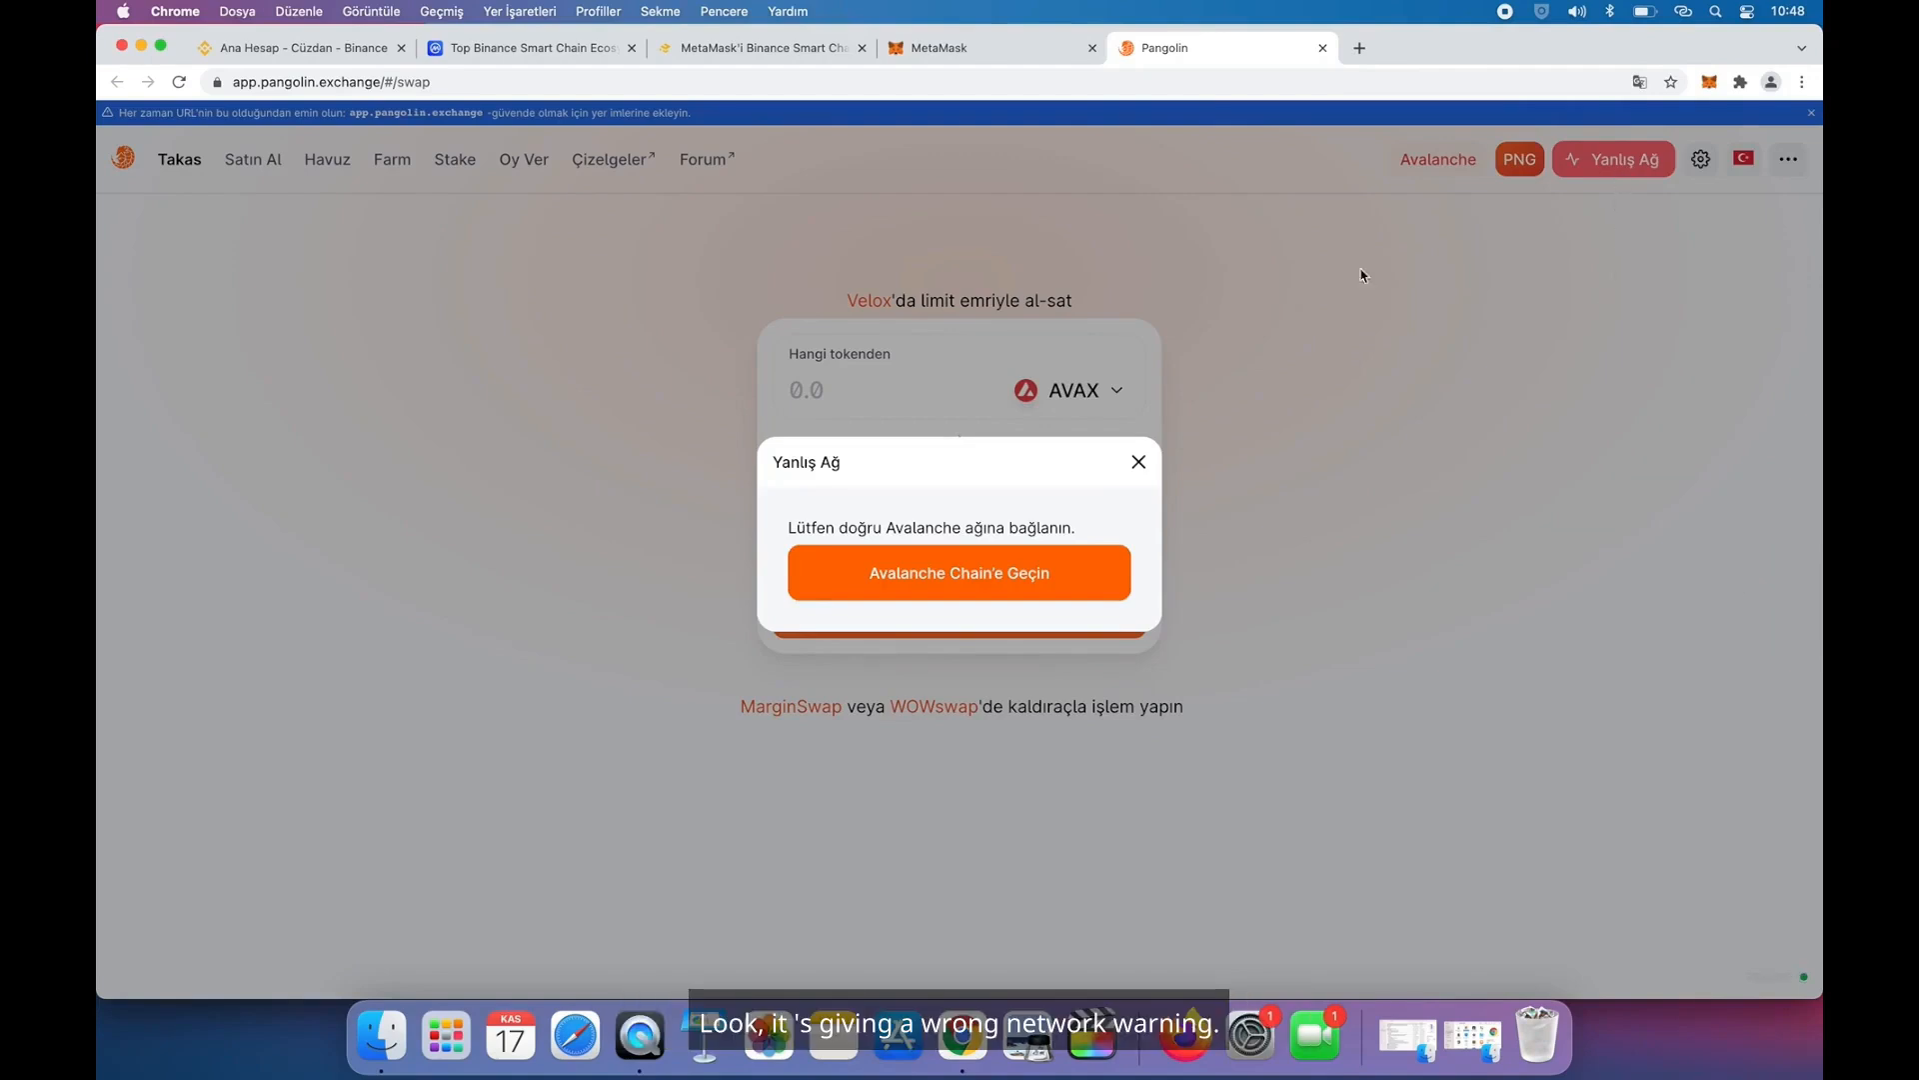
- Switch Pangolin to the Avalanche chain and approve adding the Avalanche Mainnet C-Chain network to MetaMask
click(963, 587)
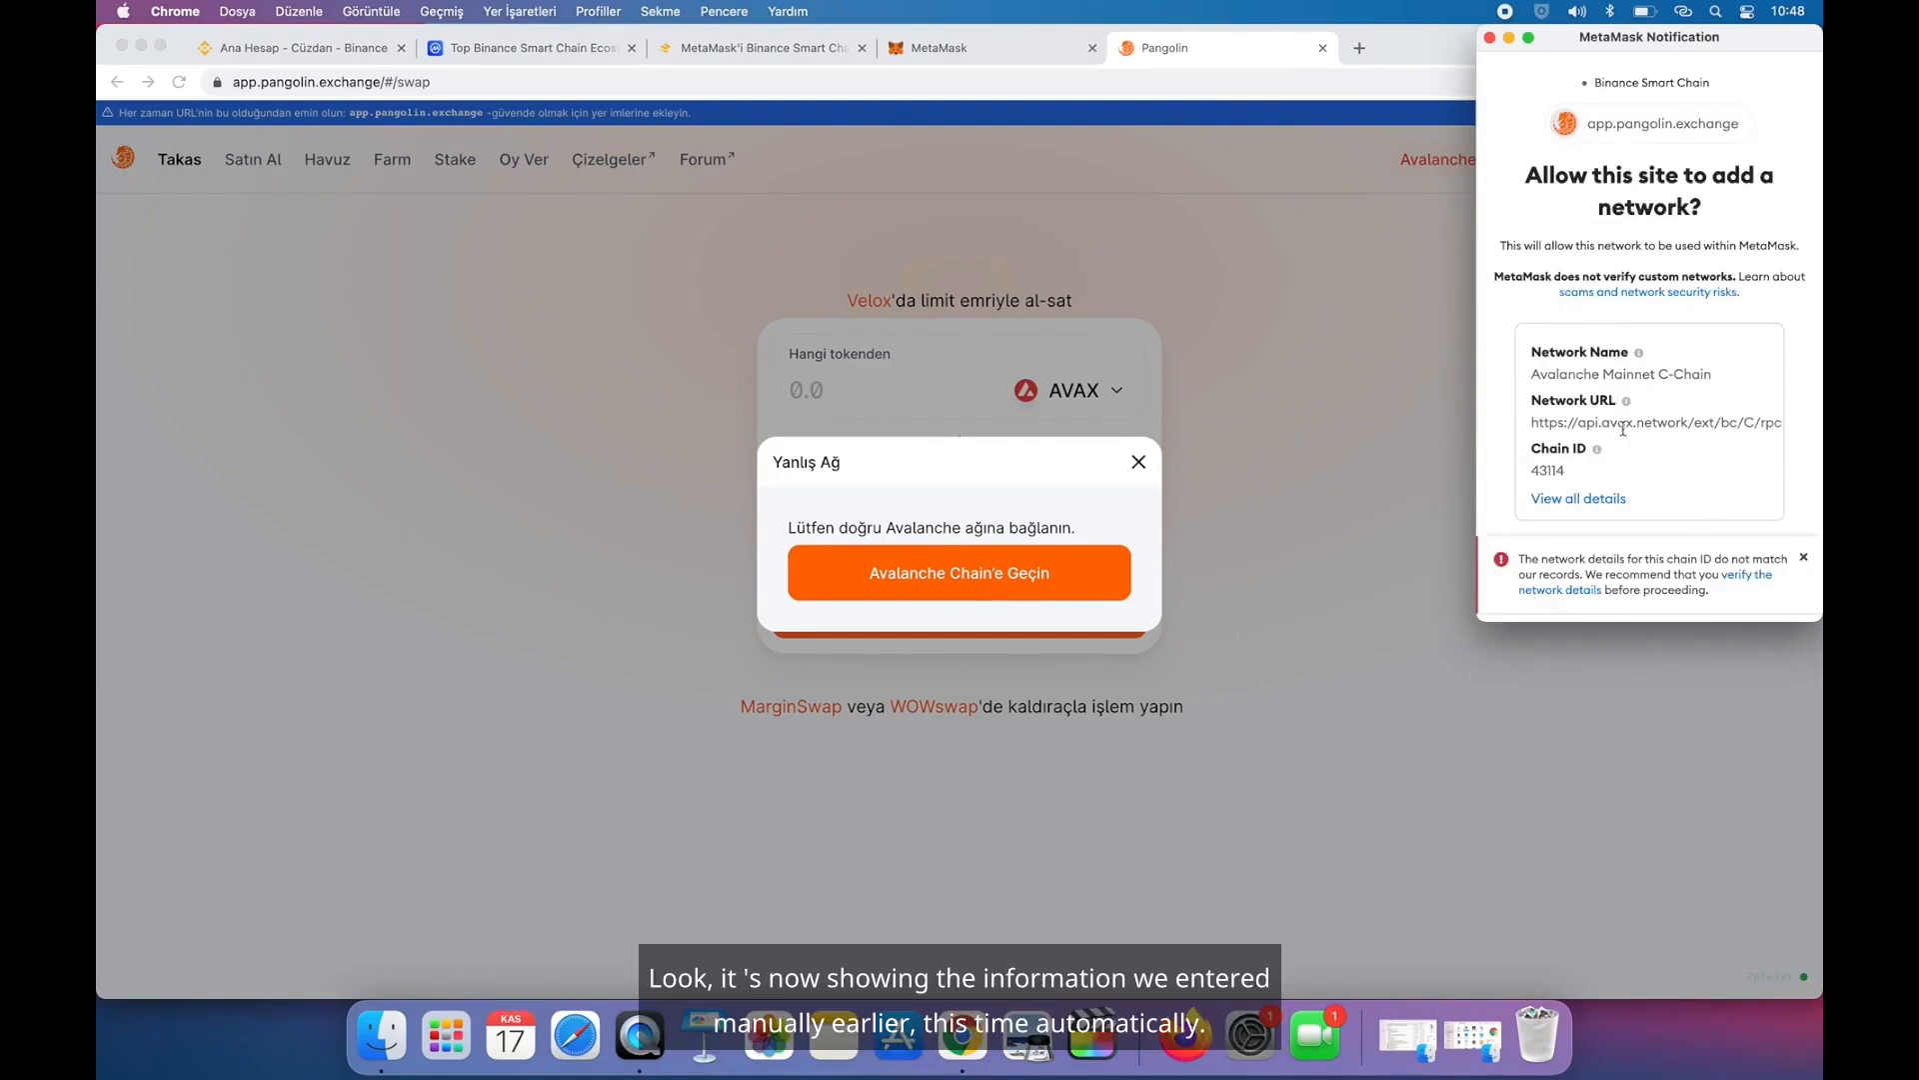
scroll(1620, 422, down, 2)
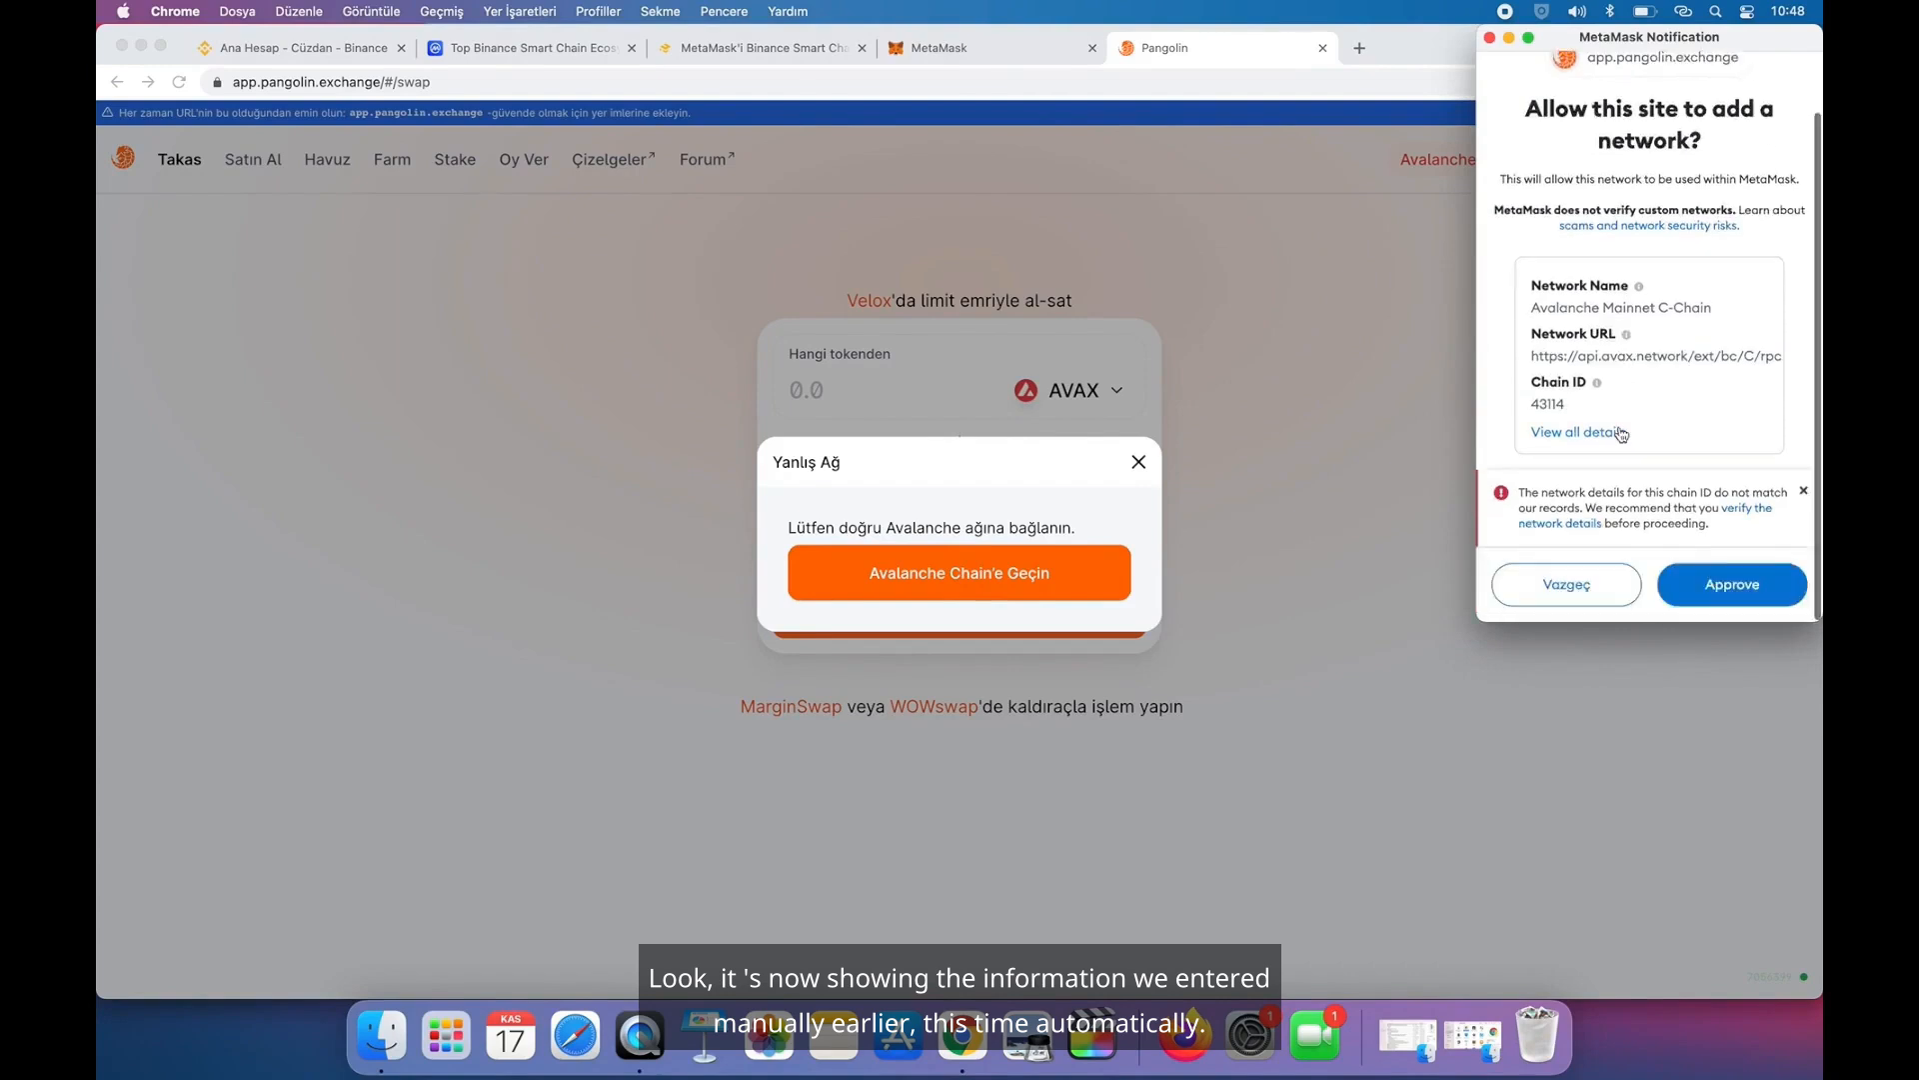
click(1732, 598)
click(1755, 584)
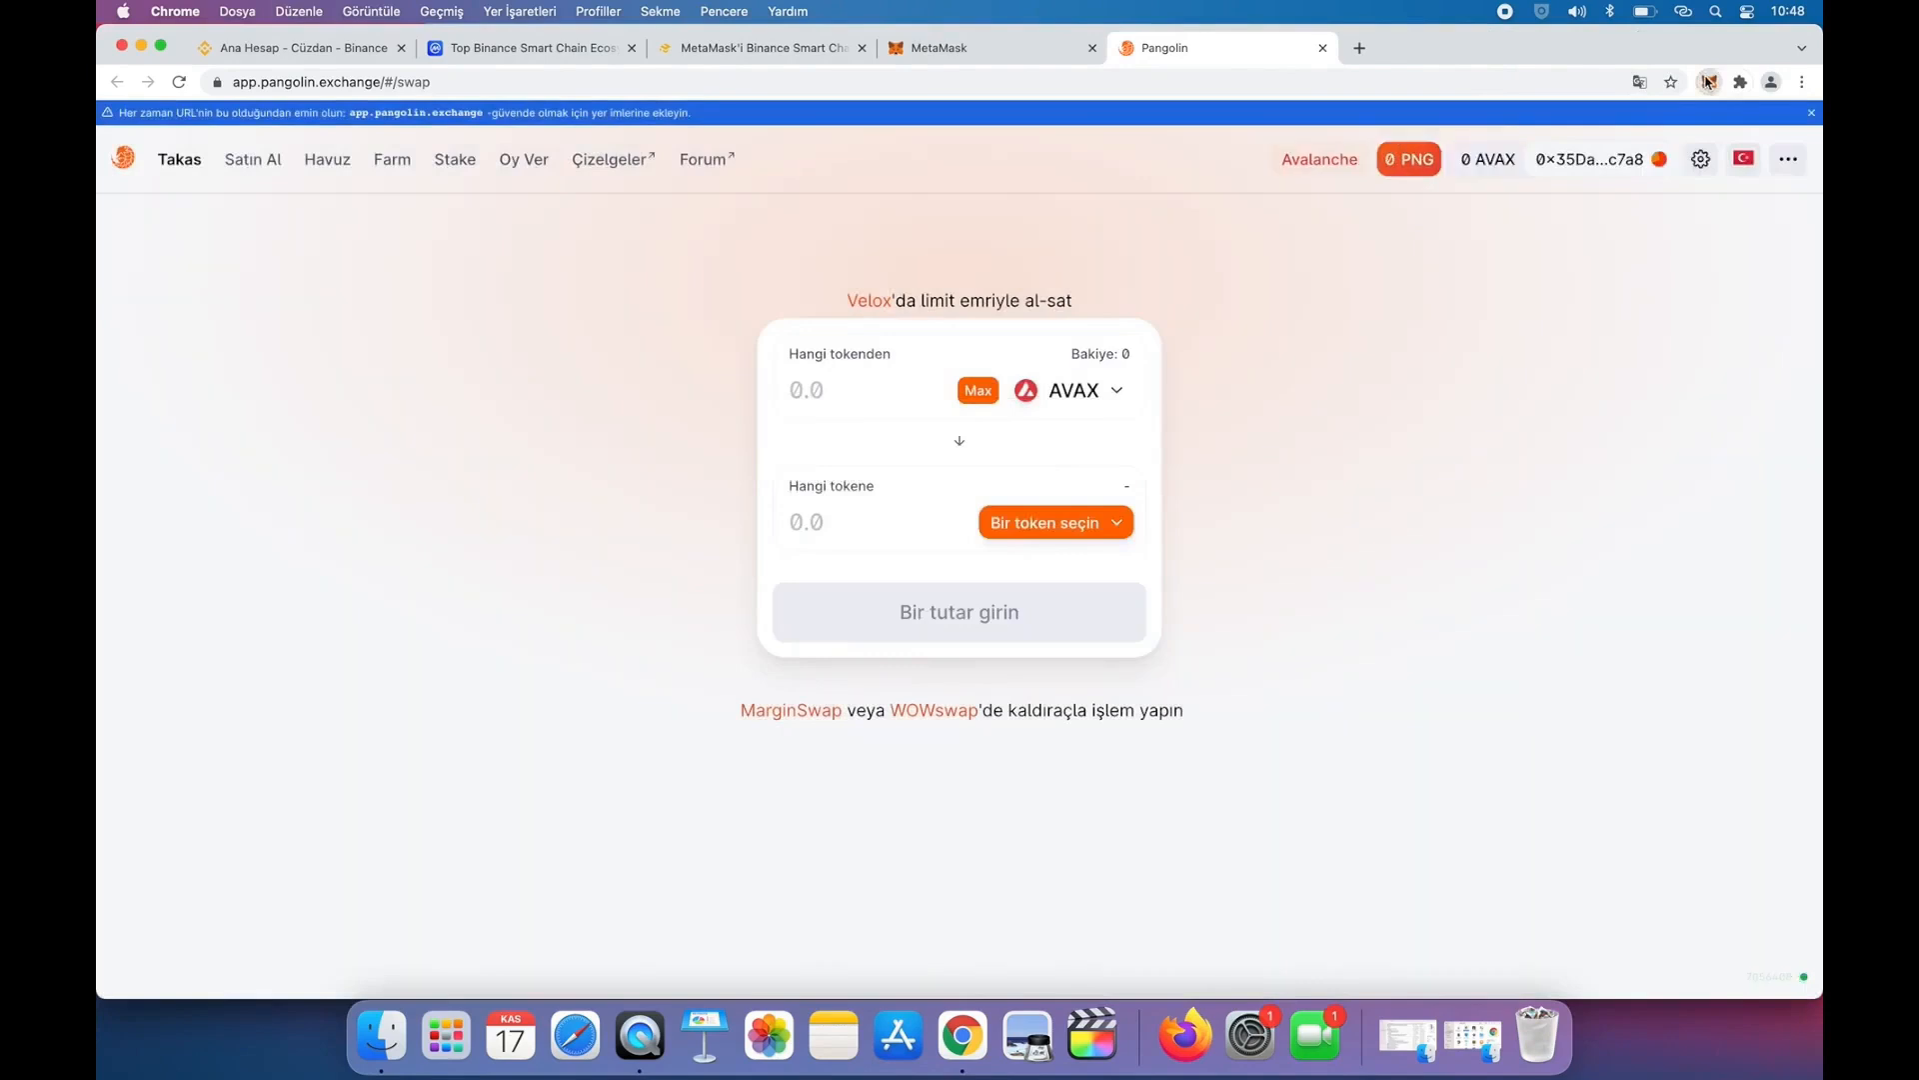
- Review MetaMask's network list and the sites connected to Account 1, then close the connected sites dialog
click(1708, 82)
click(1577, 136)
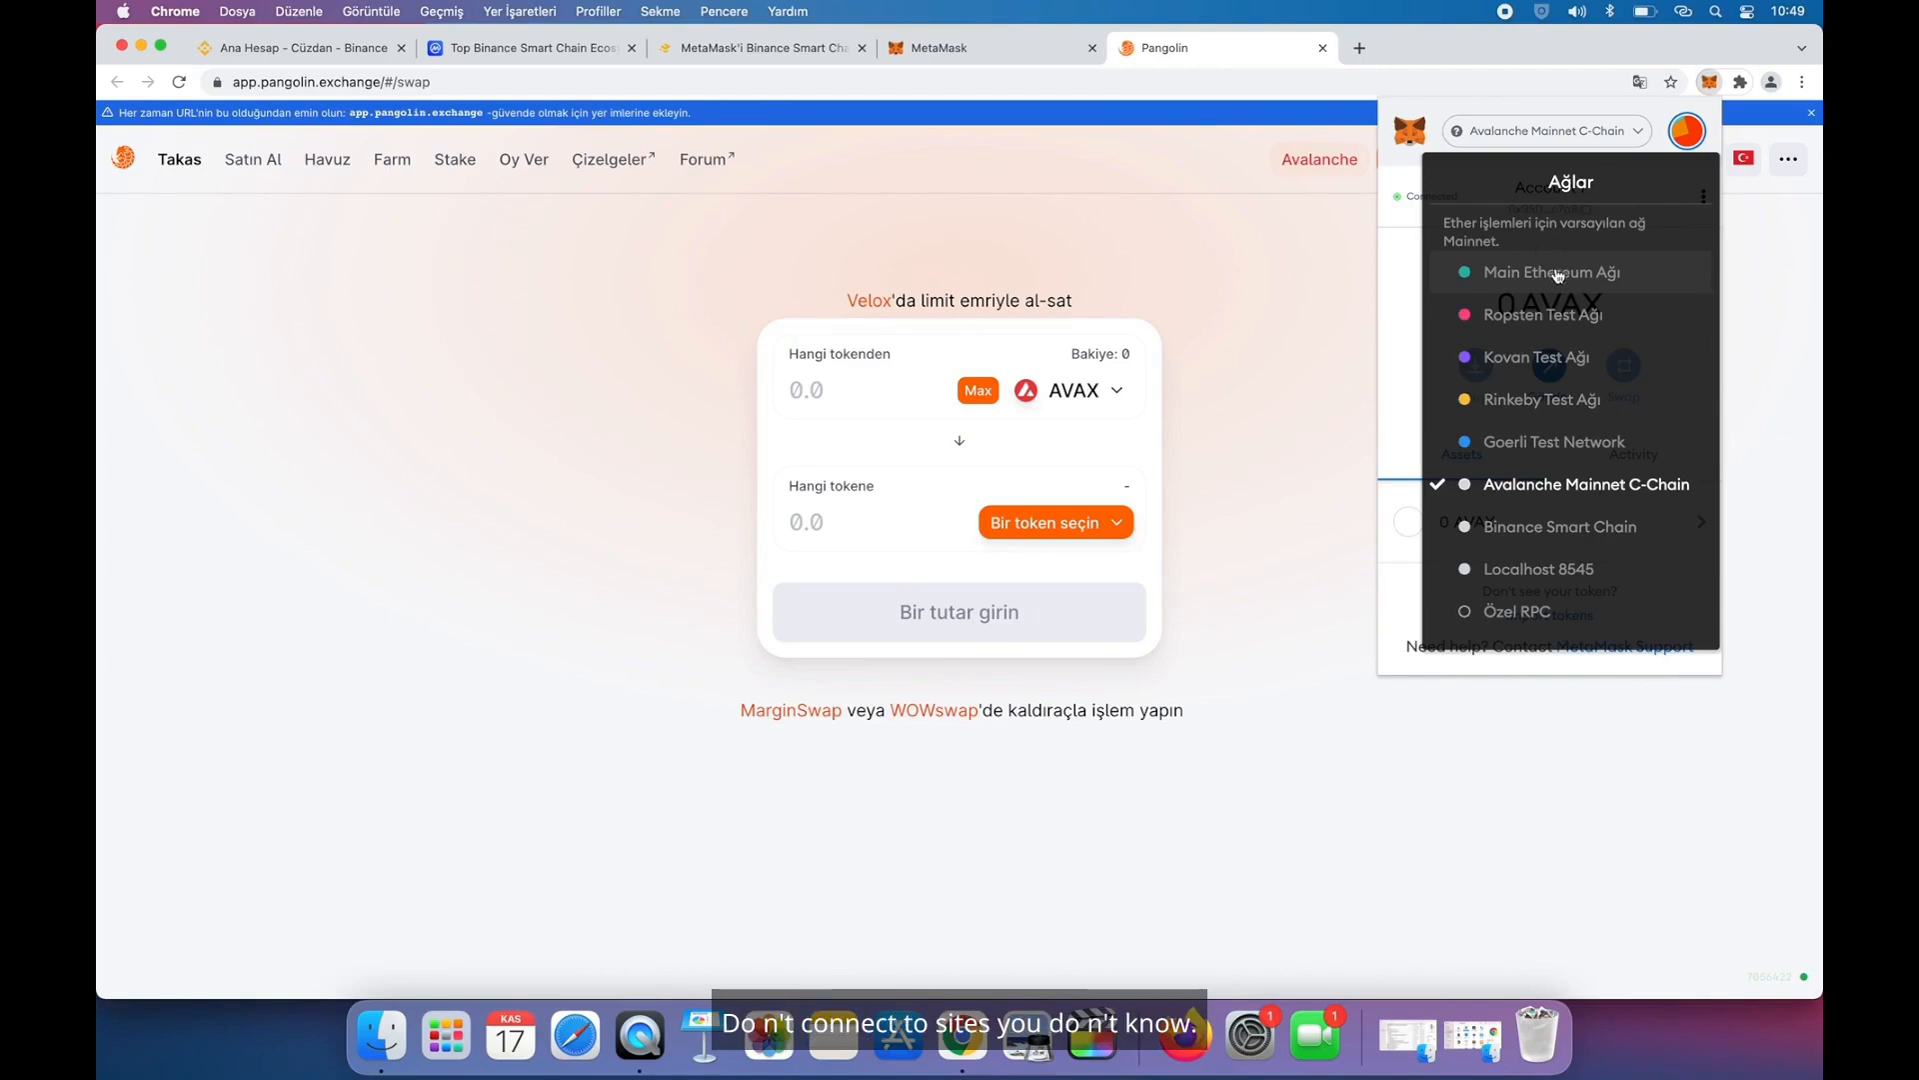
click(1637, 138)
click(1703, 197)
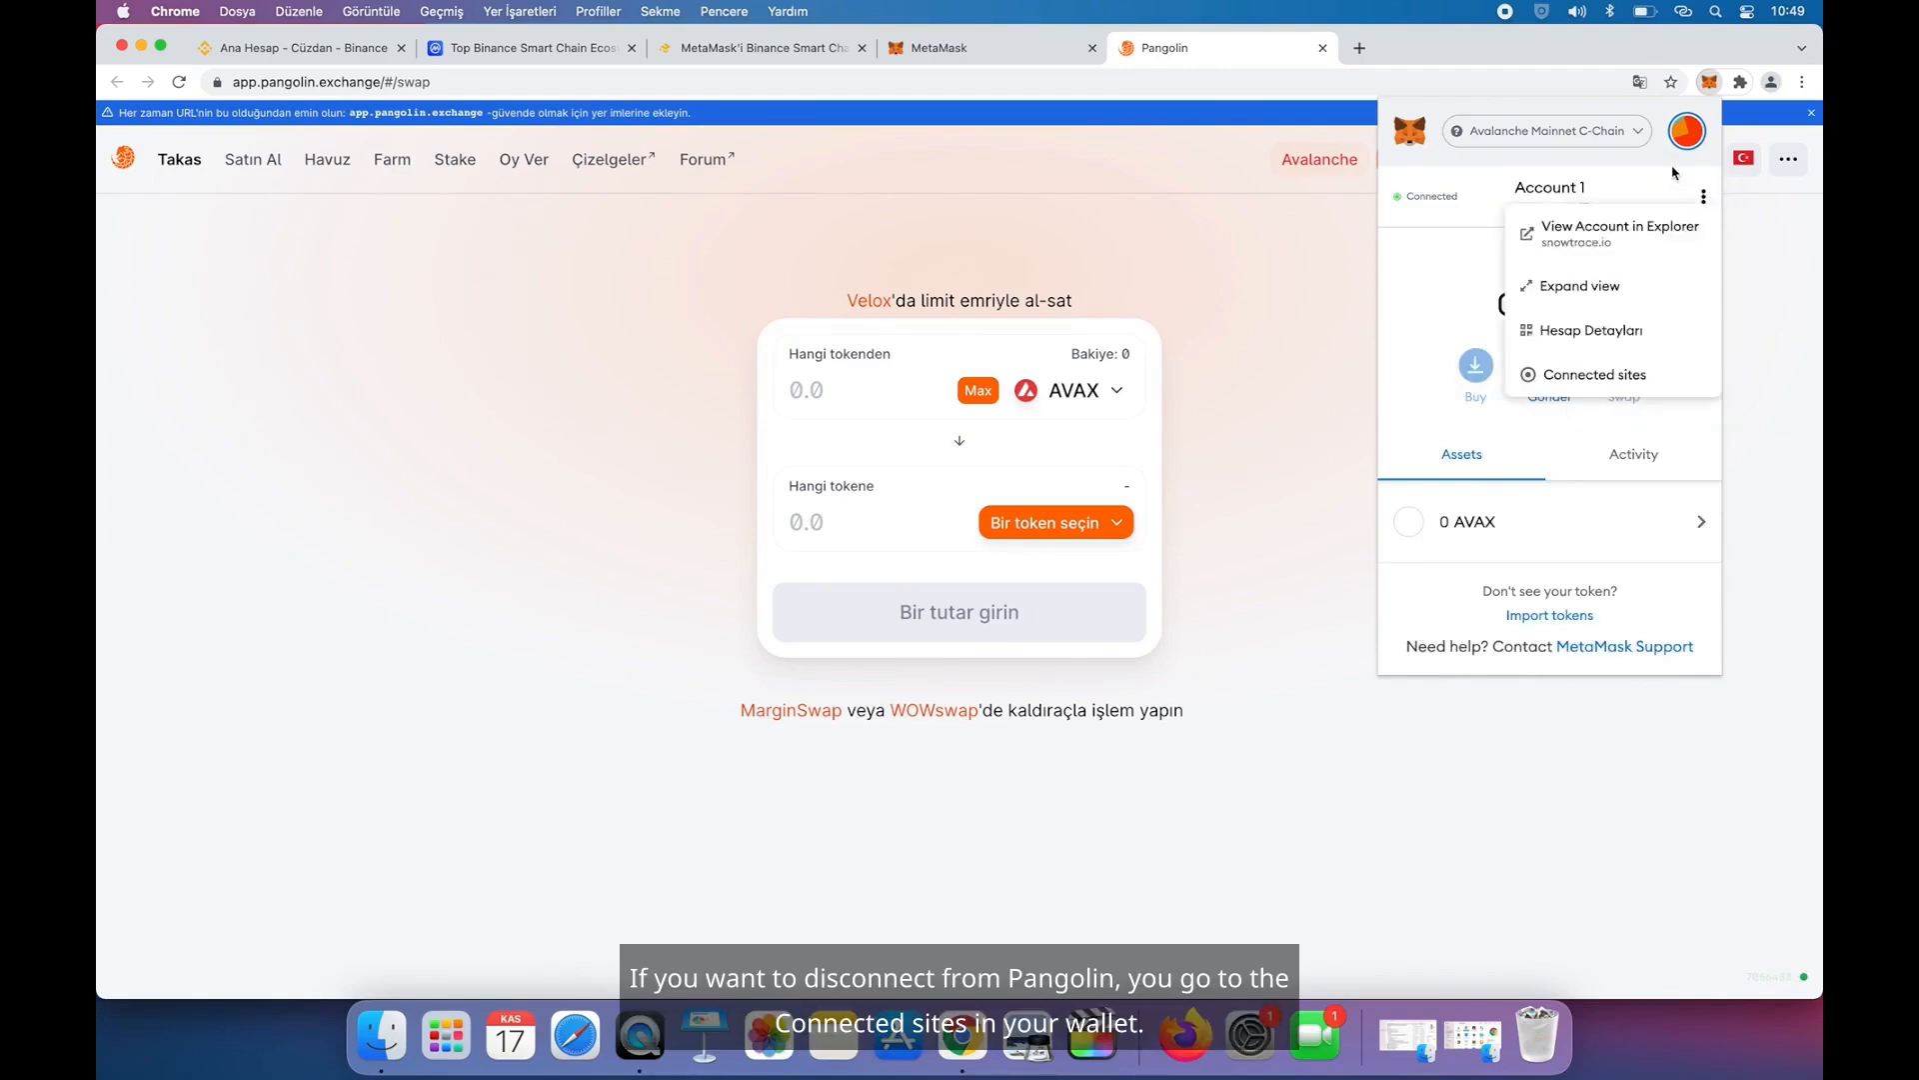
click(1590, 377)
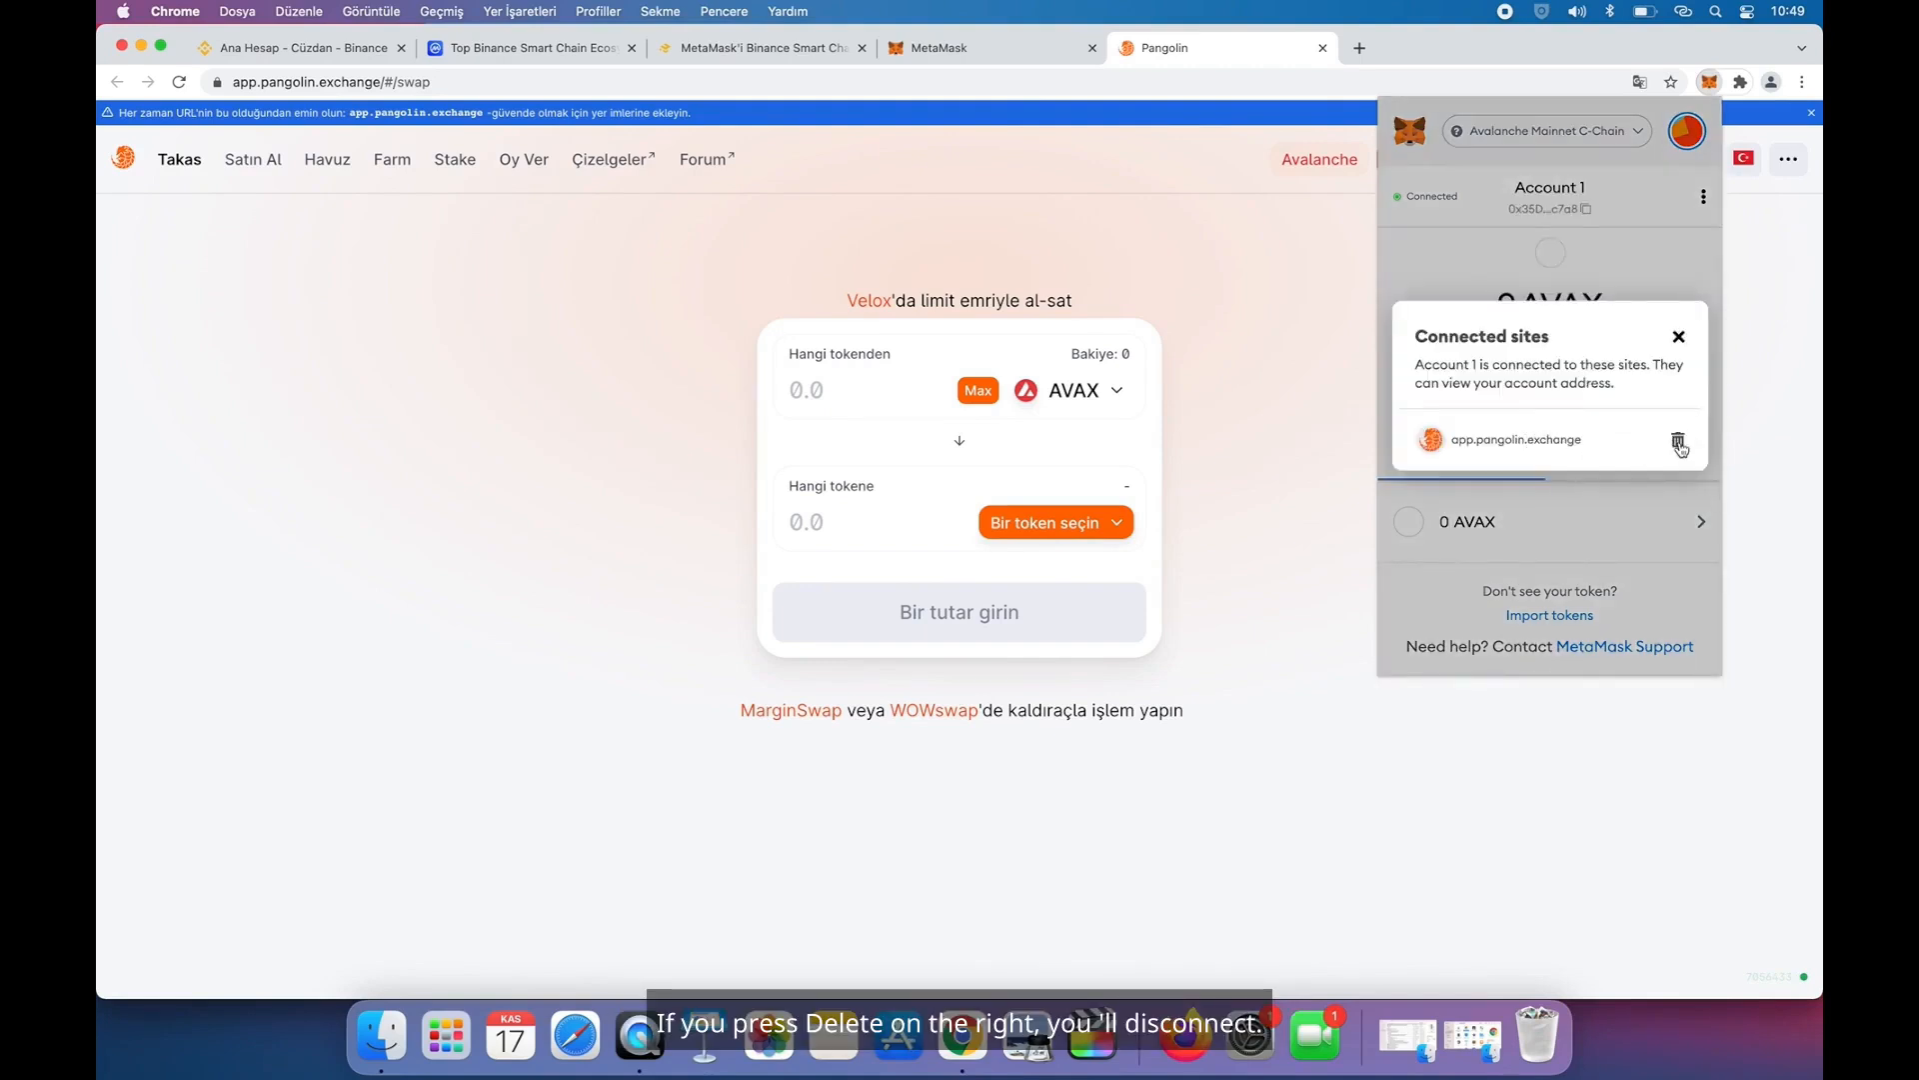
click(1679, 337)
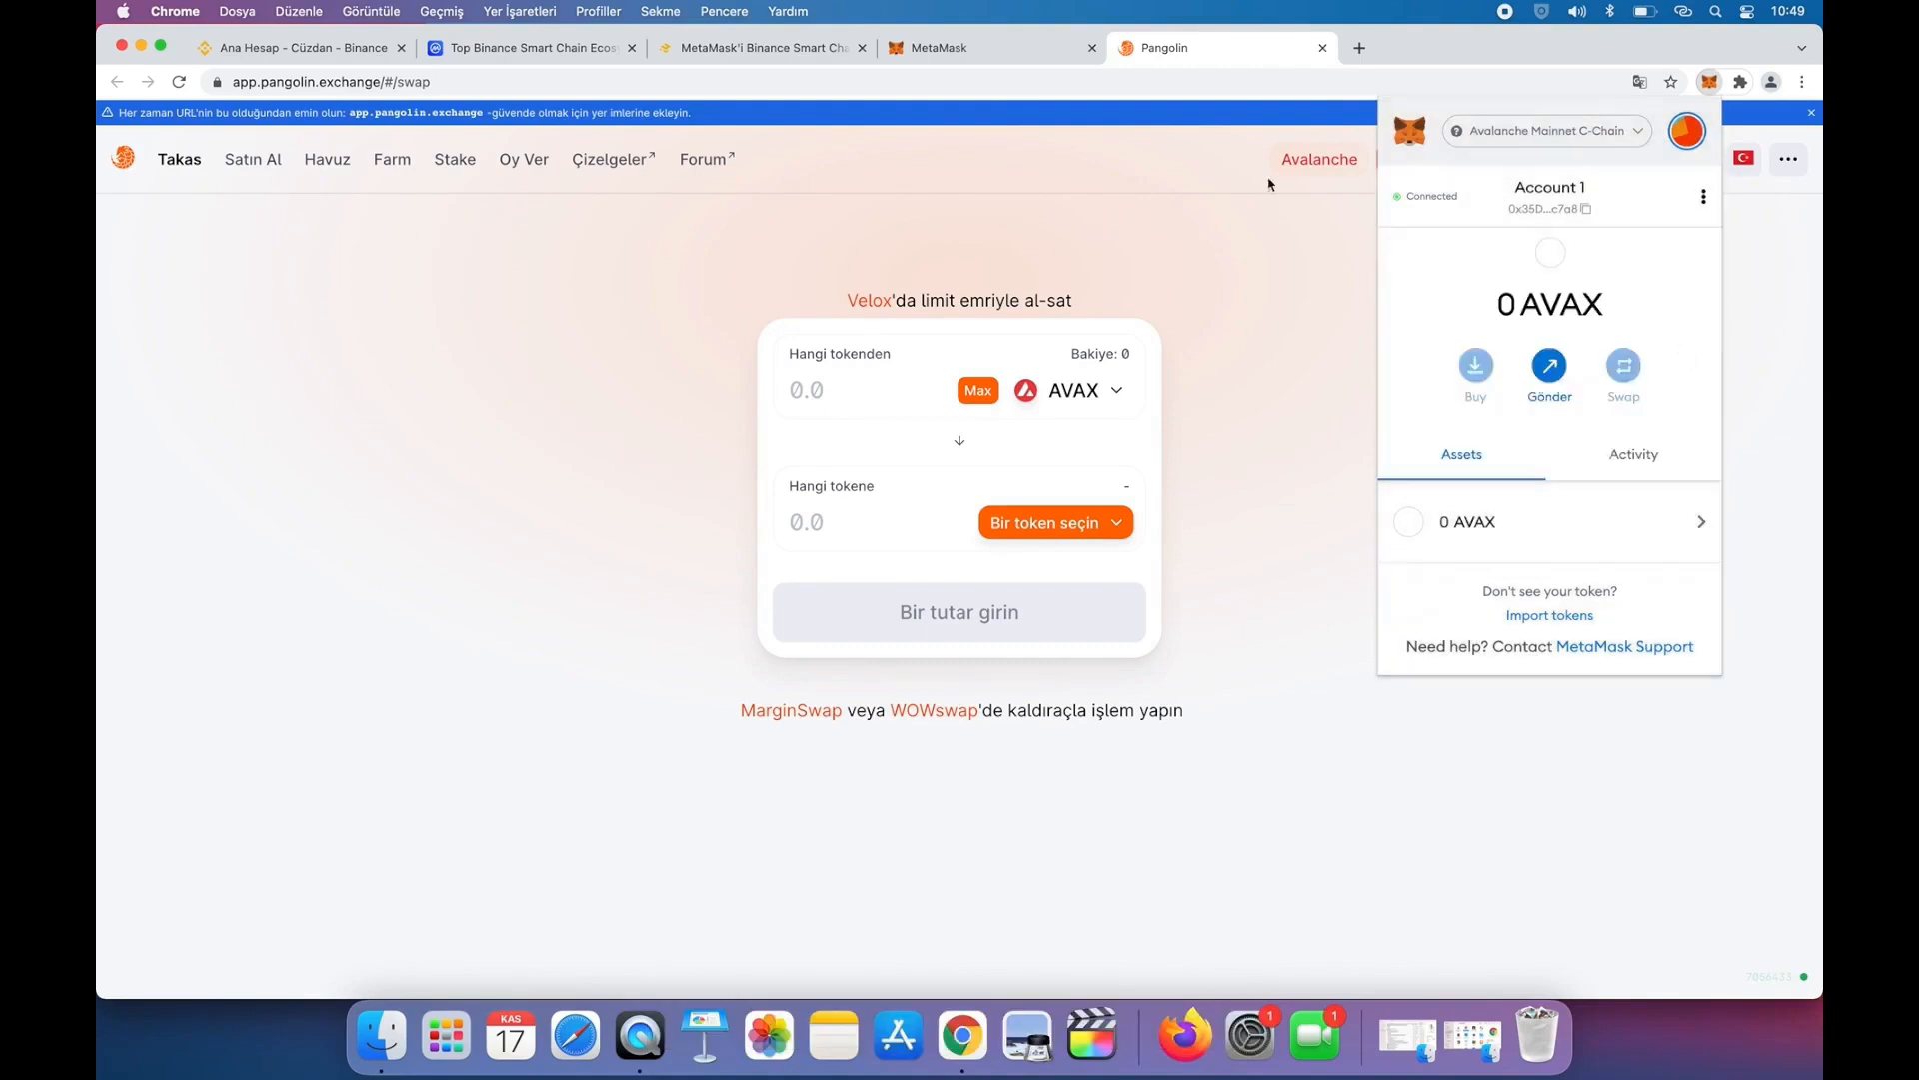
- Switch MetaMask to the Main Ethereum network and copy the Account 1 wallet address
click(1545, 131)
click(1549, 268)
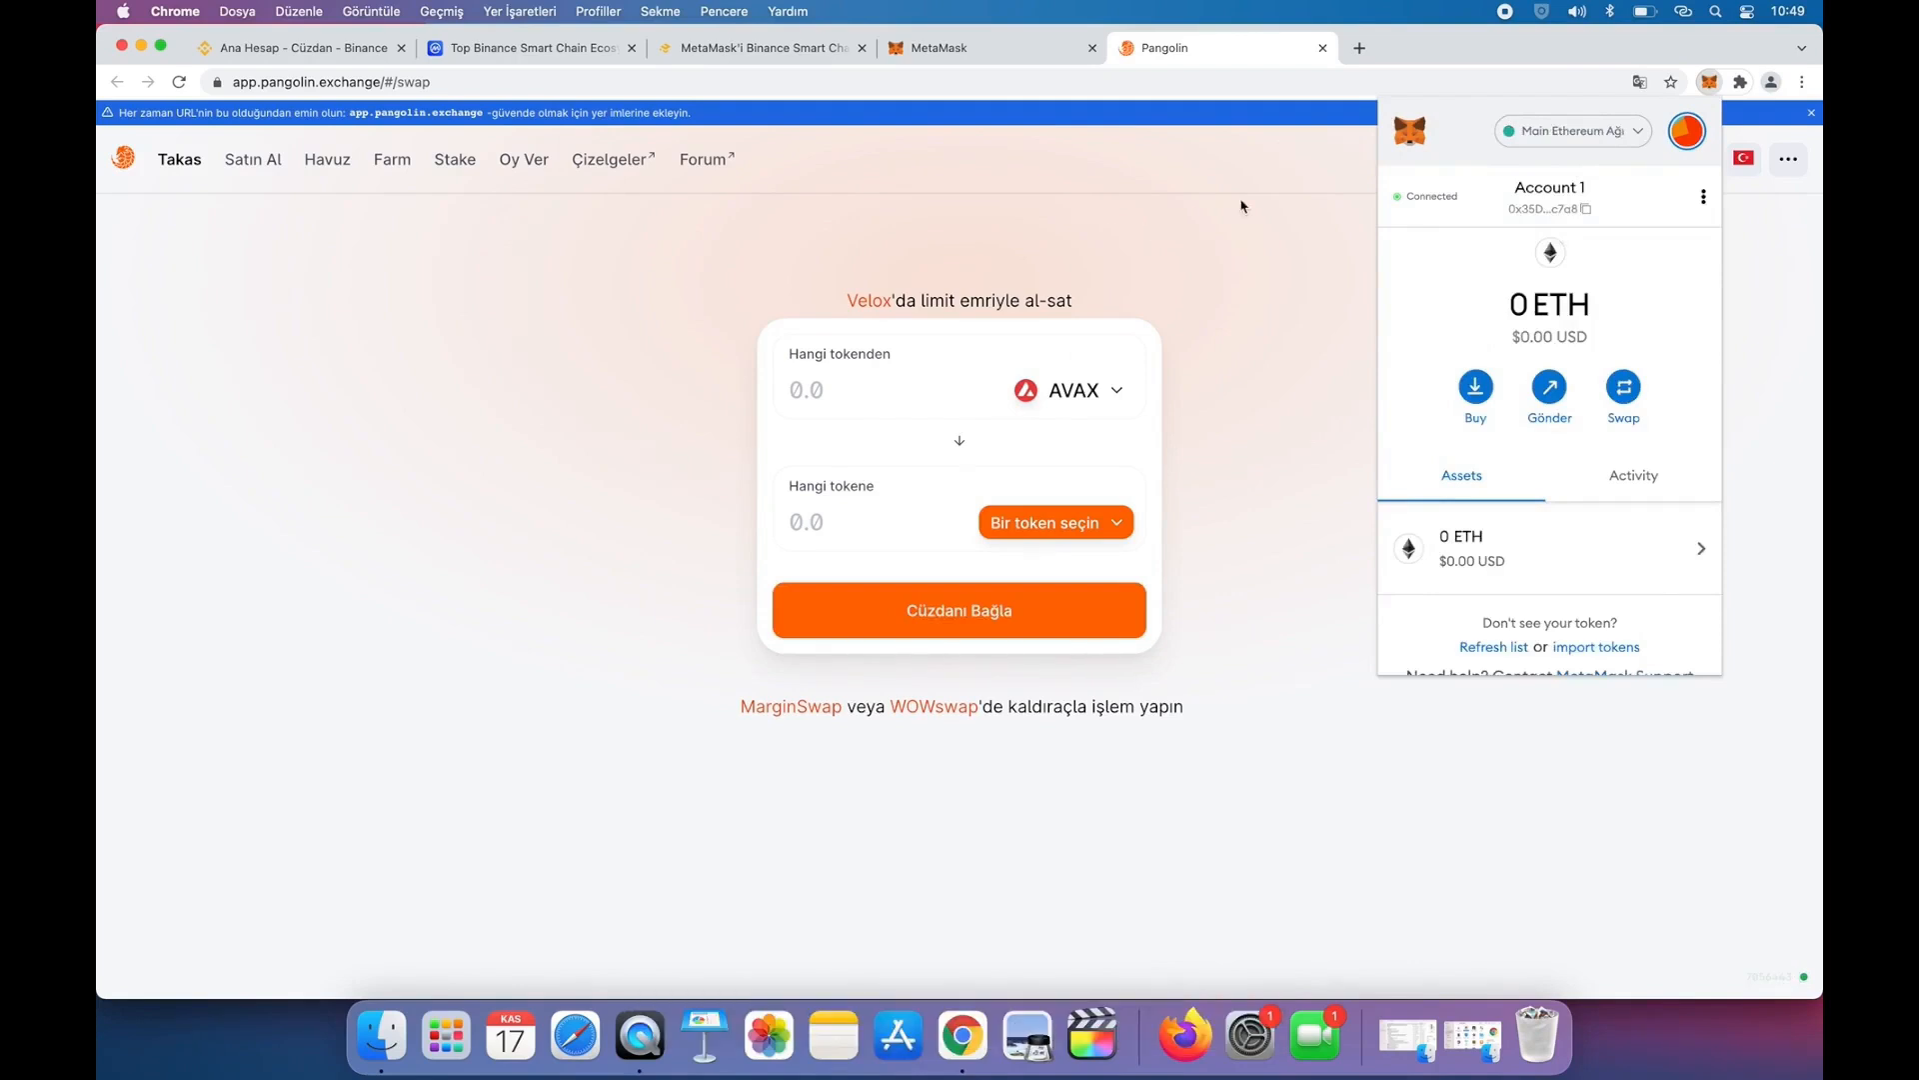
click(1559, 206)
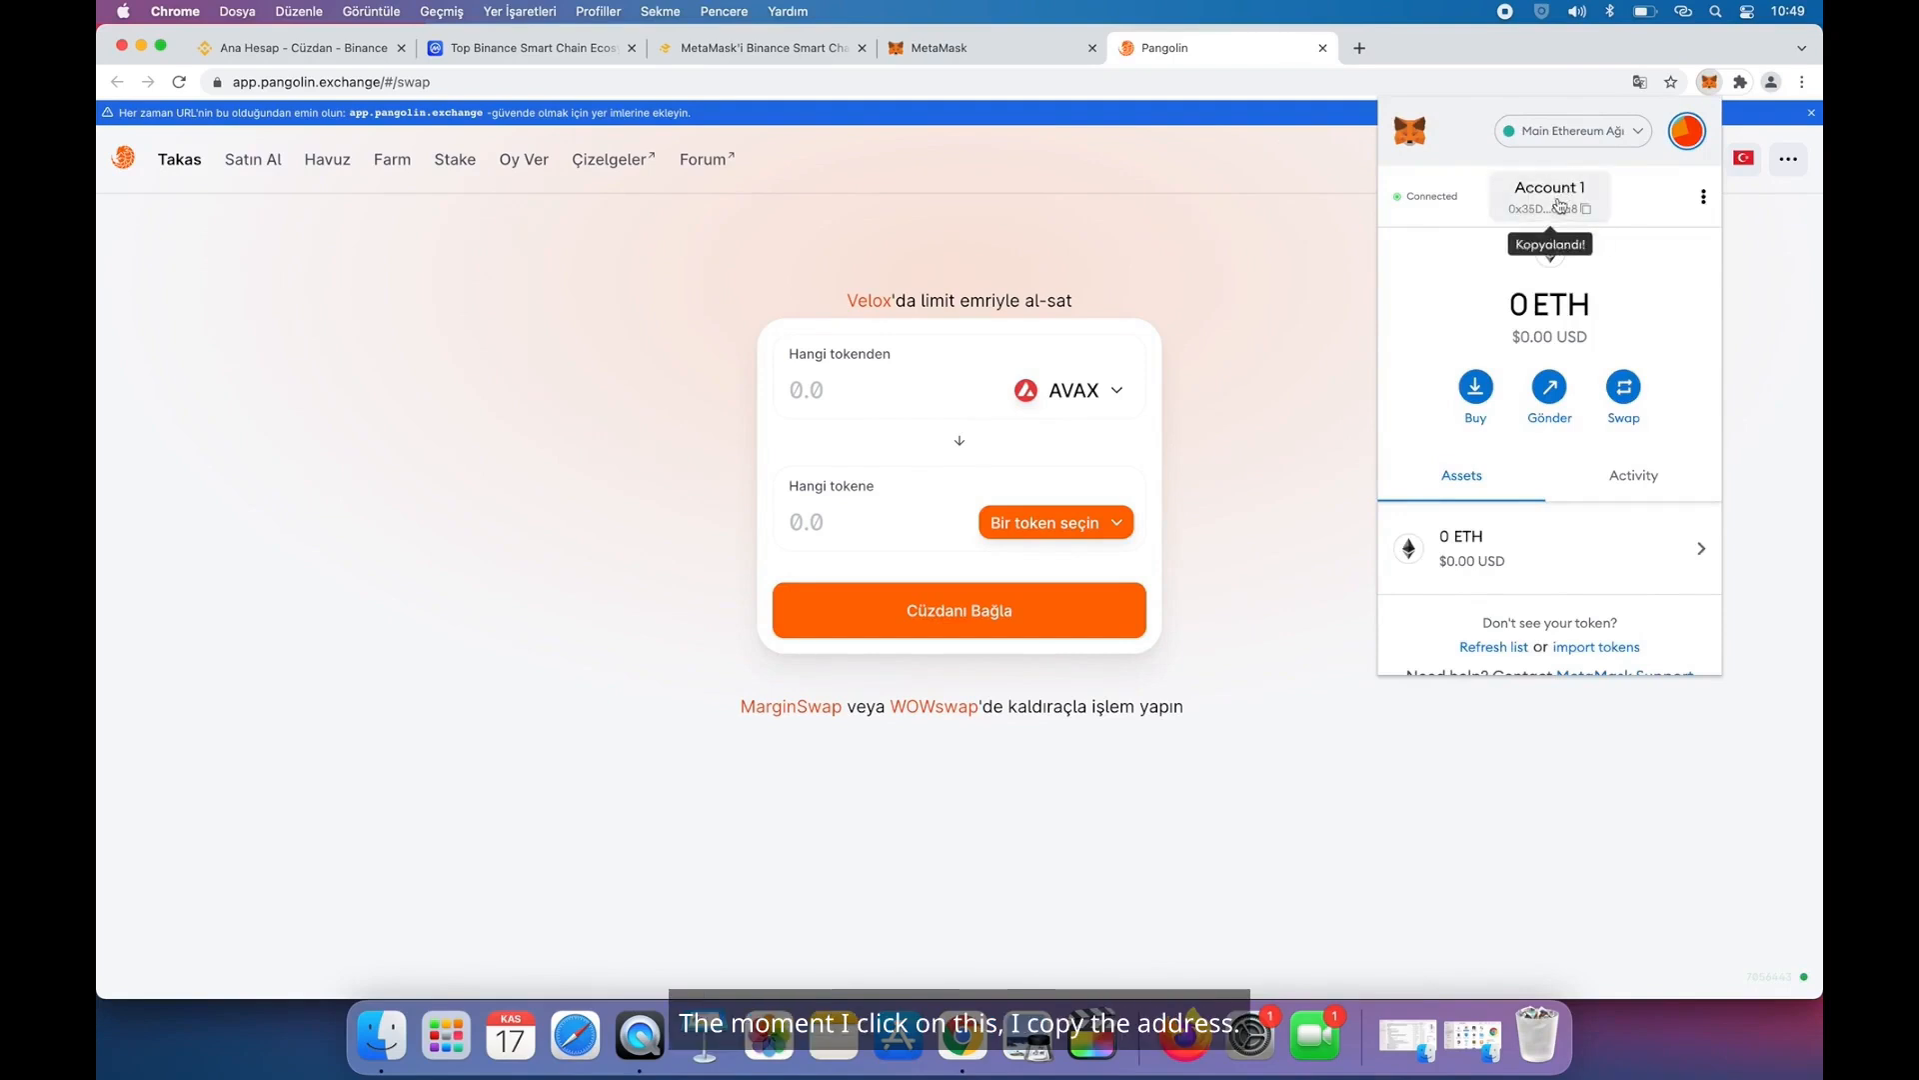
click(1575, 132)
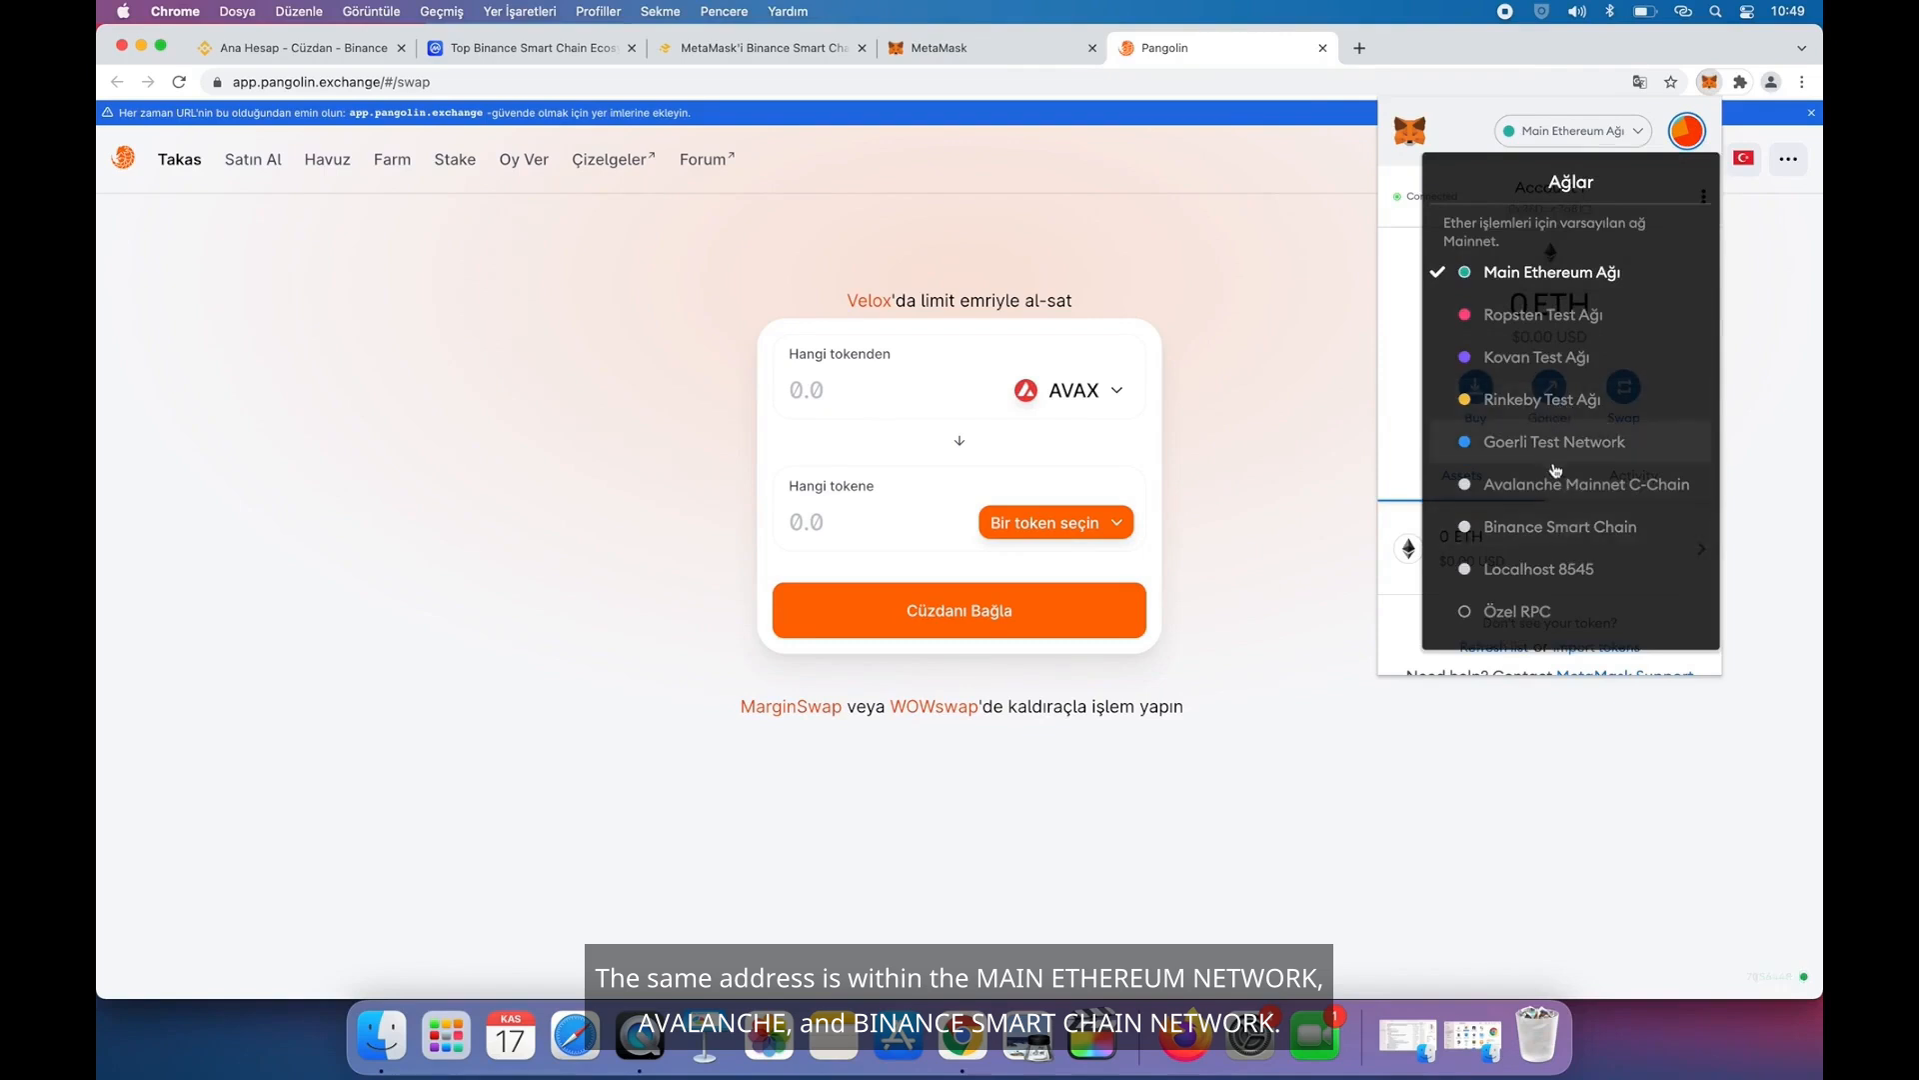
click(1487, 117)
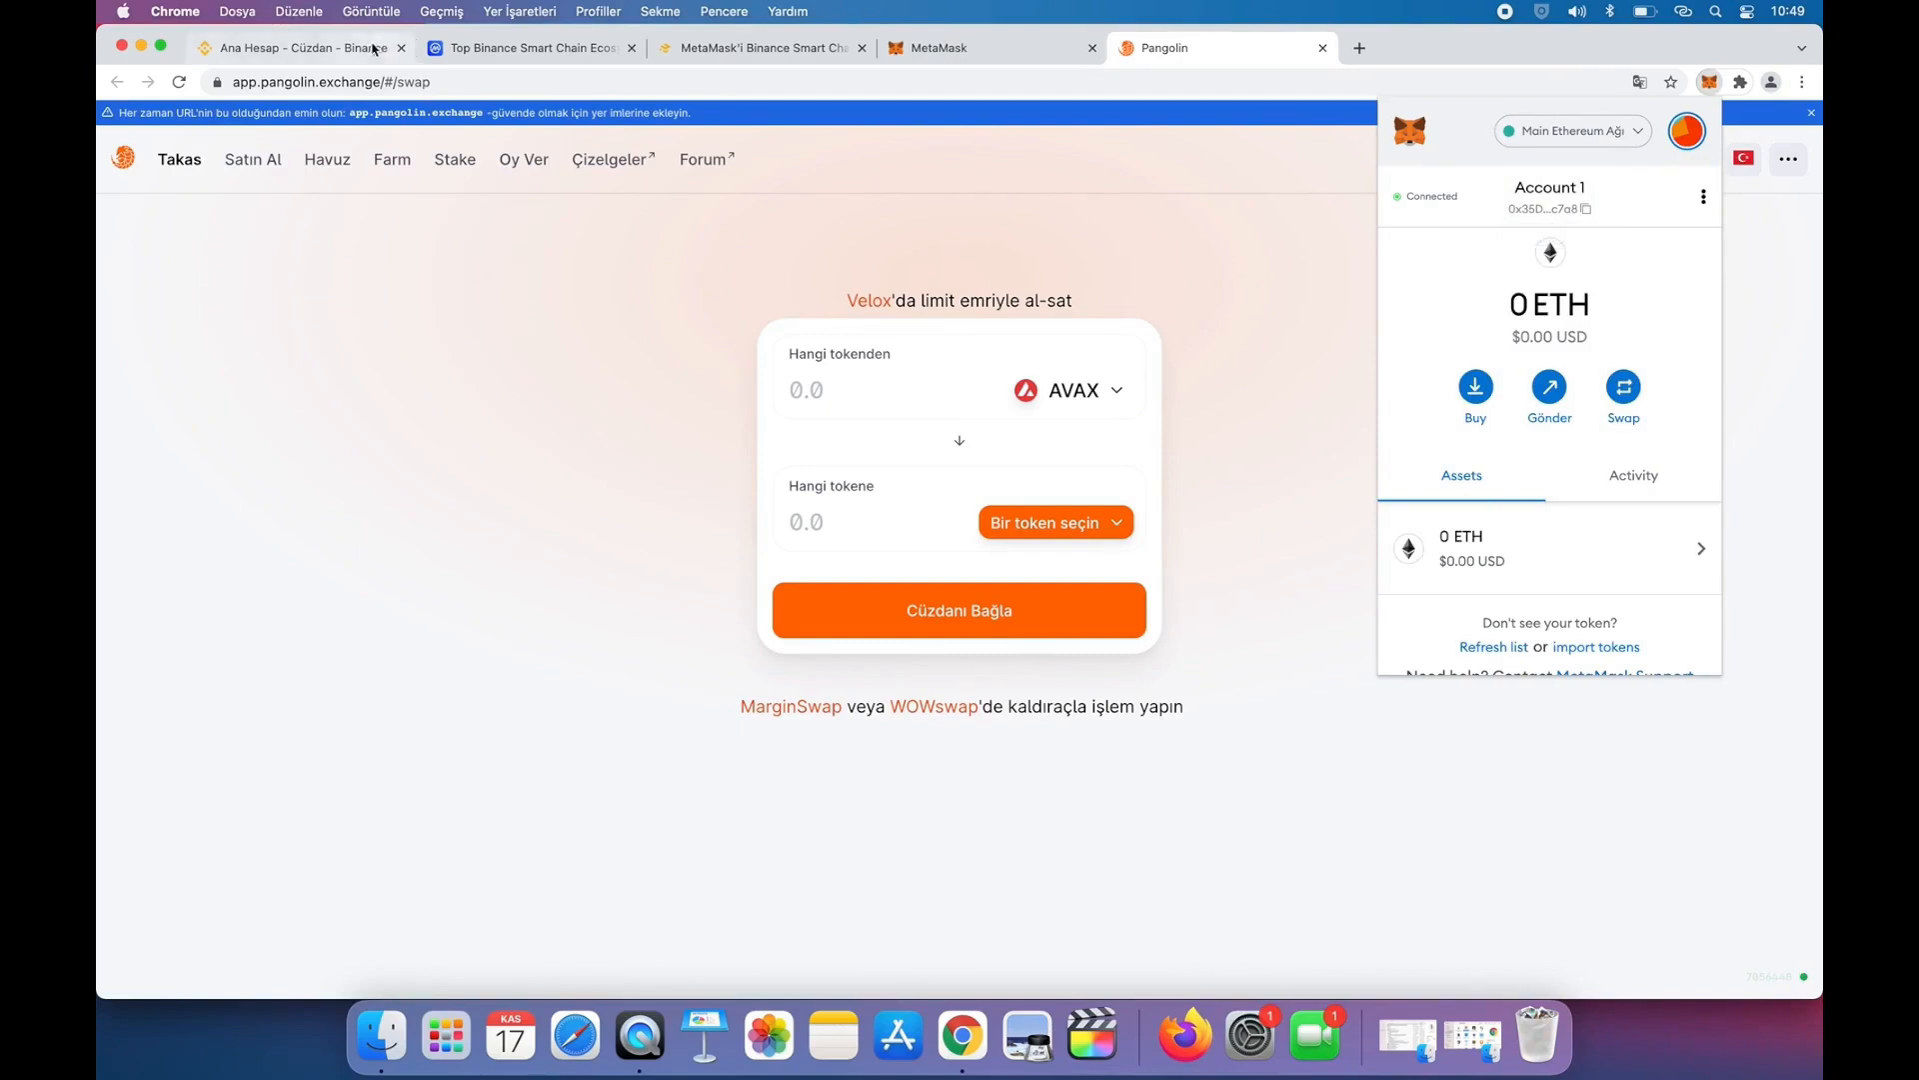
- Switch to the Binance main account page and open the crypto withdrawal form for ETH
click(313, 56)
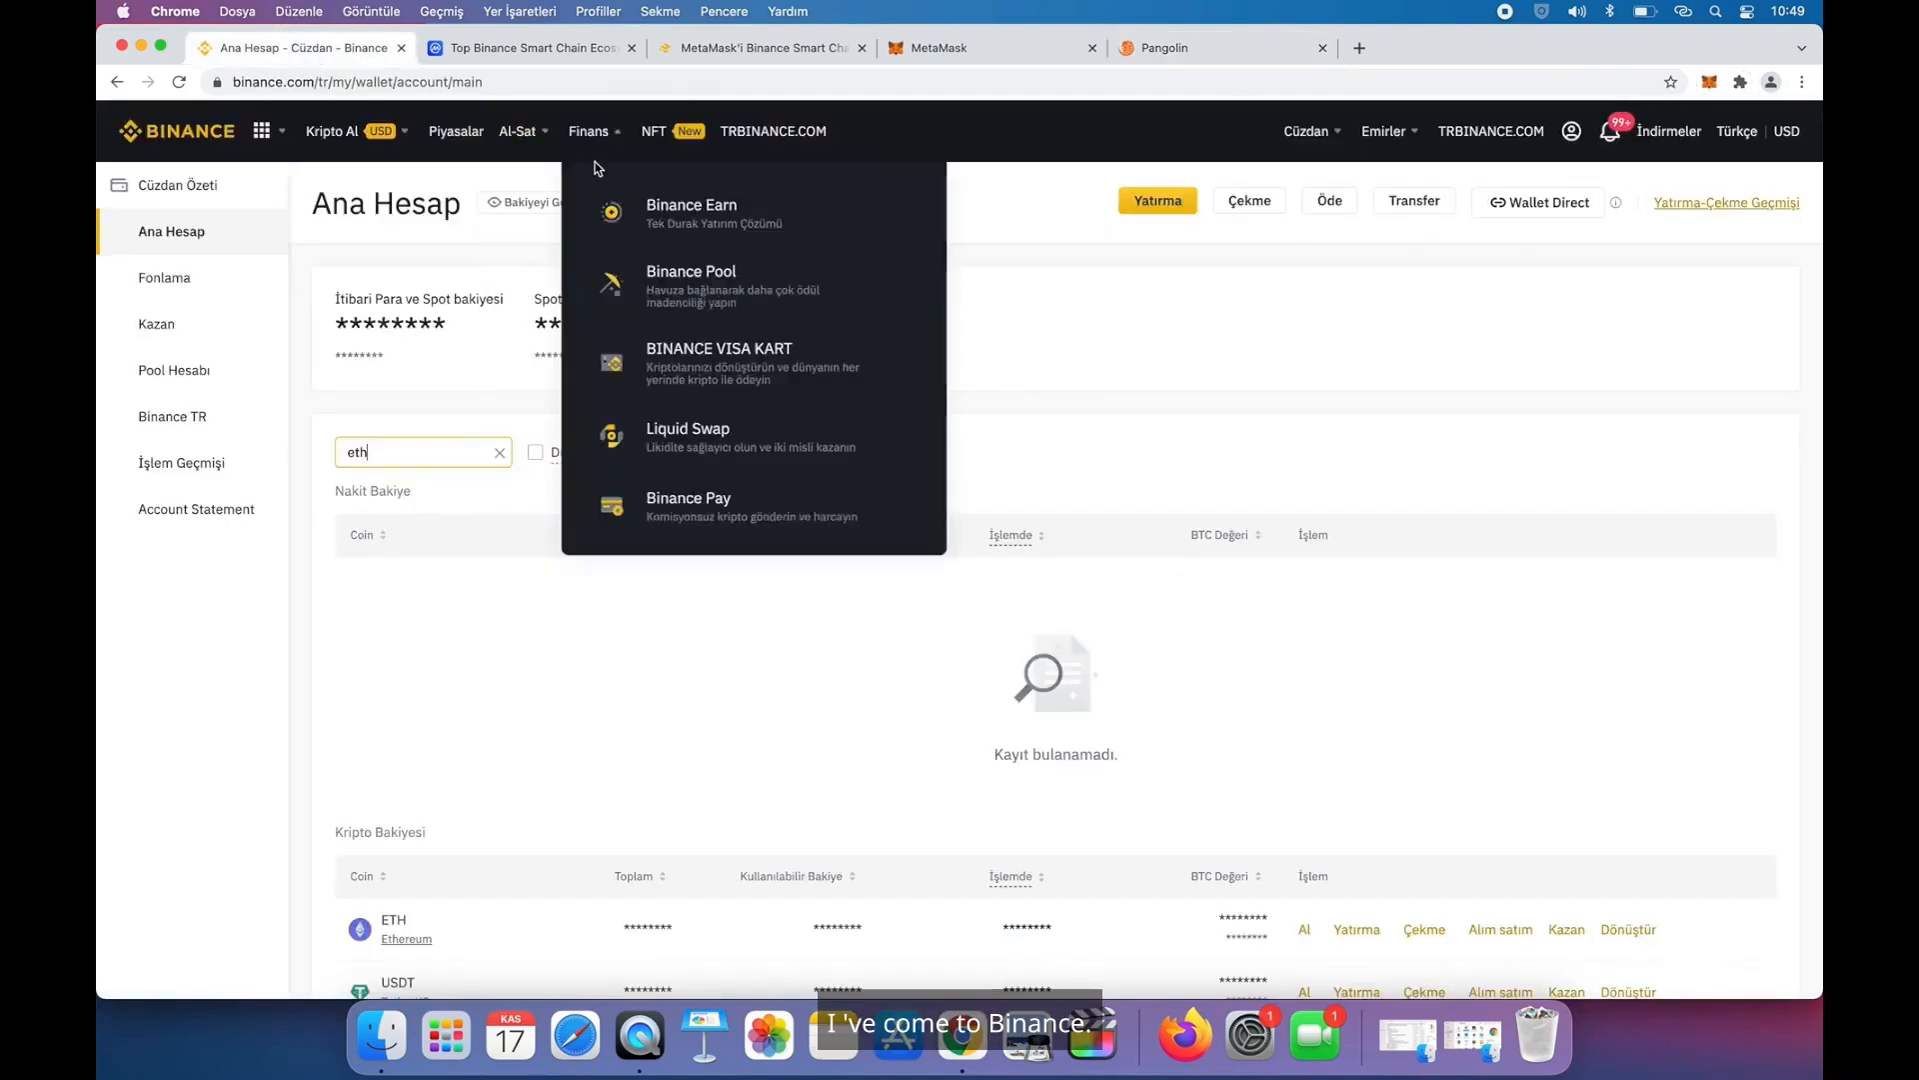
click(1250, 203)
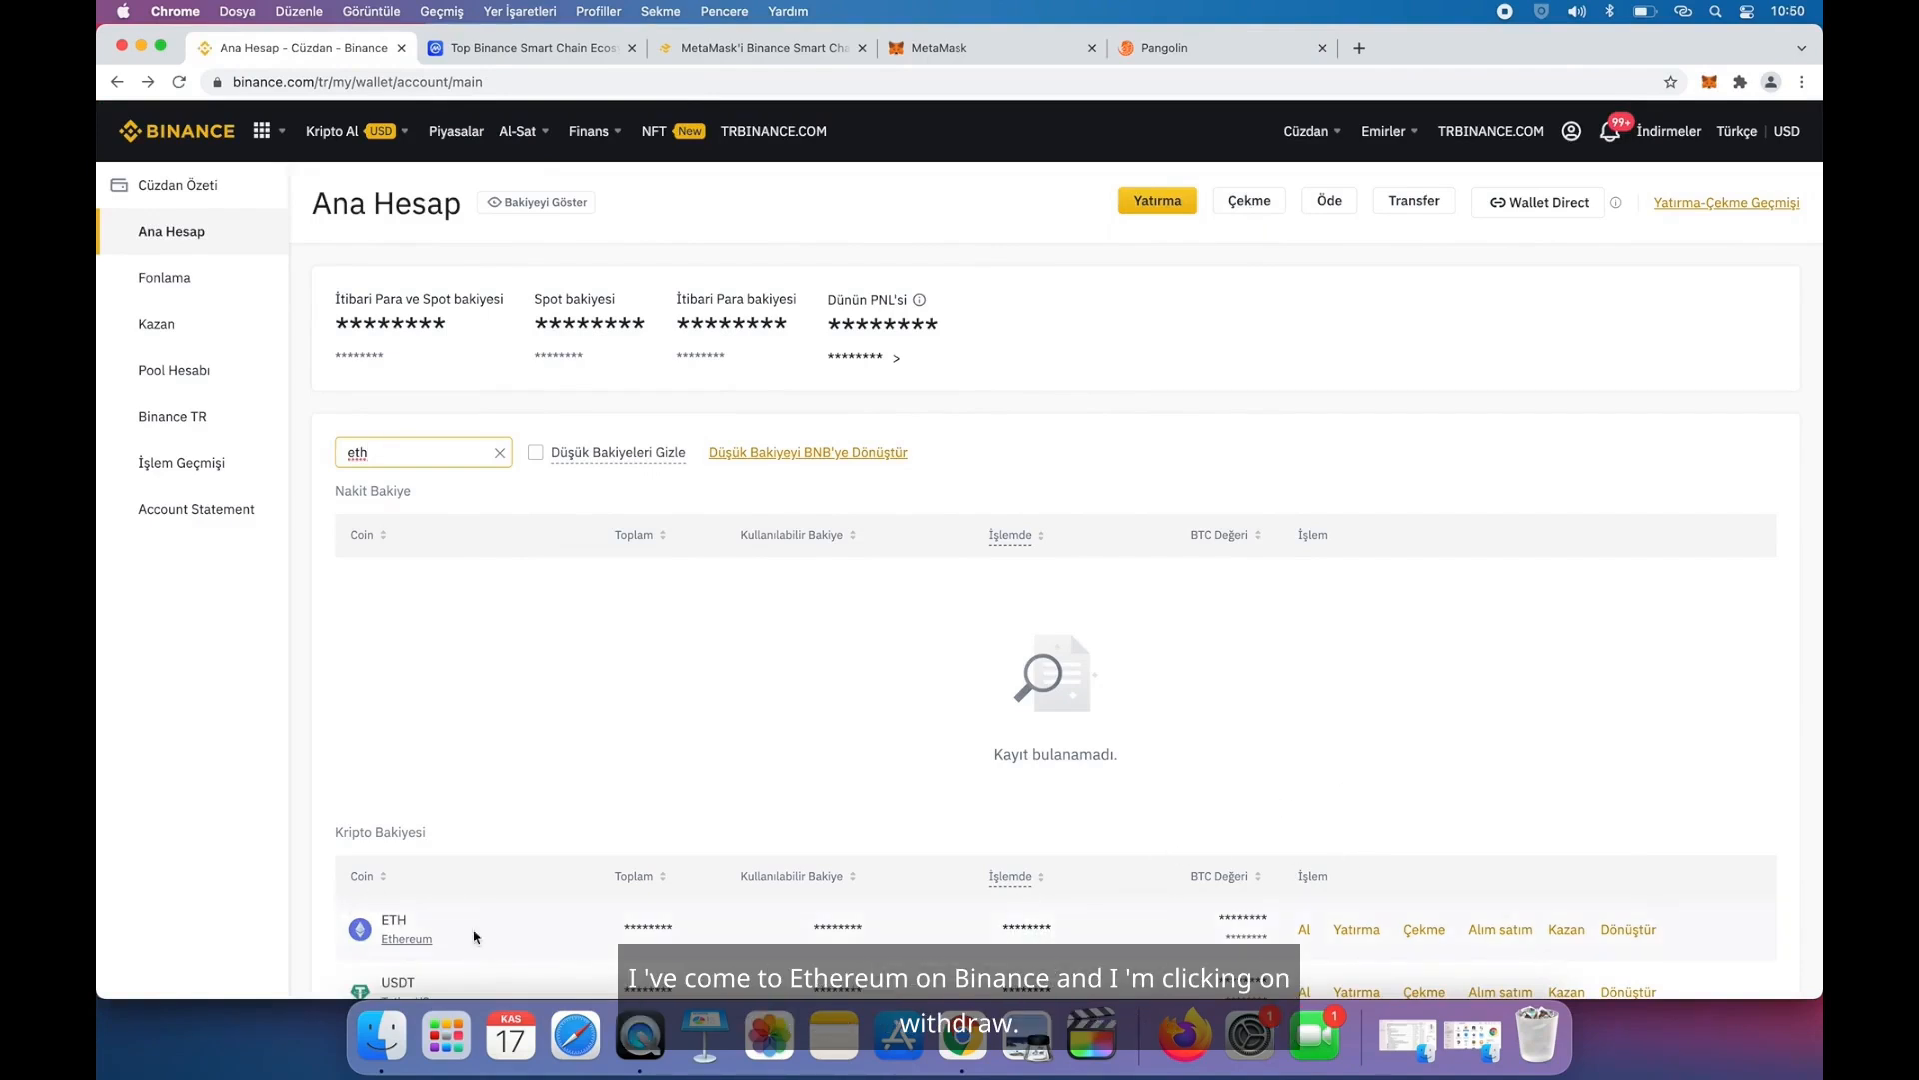
click(1424, 929)
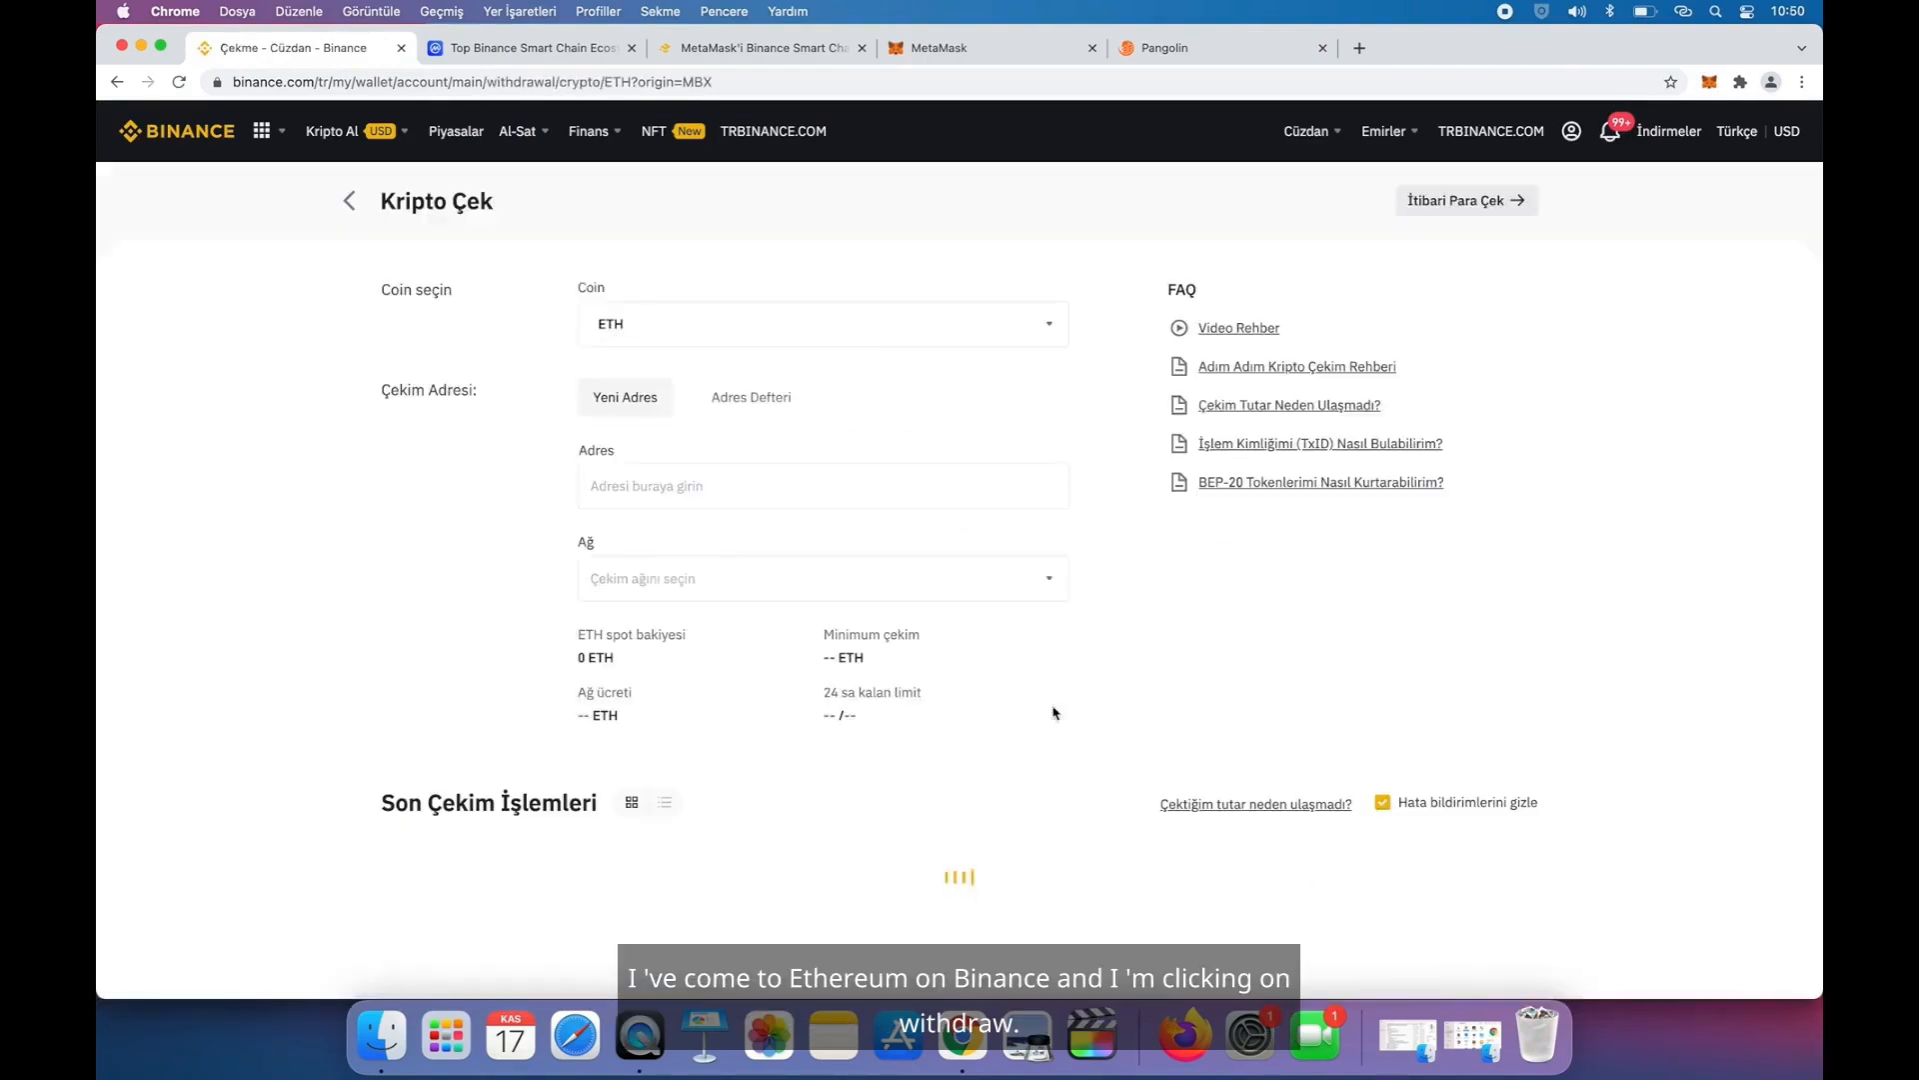
- Paste the copied wallet address as the withdrawal address and choose the Ethereum (ERC20) network
click(692, 471)
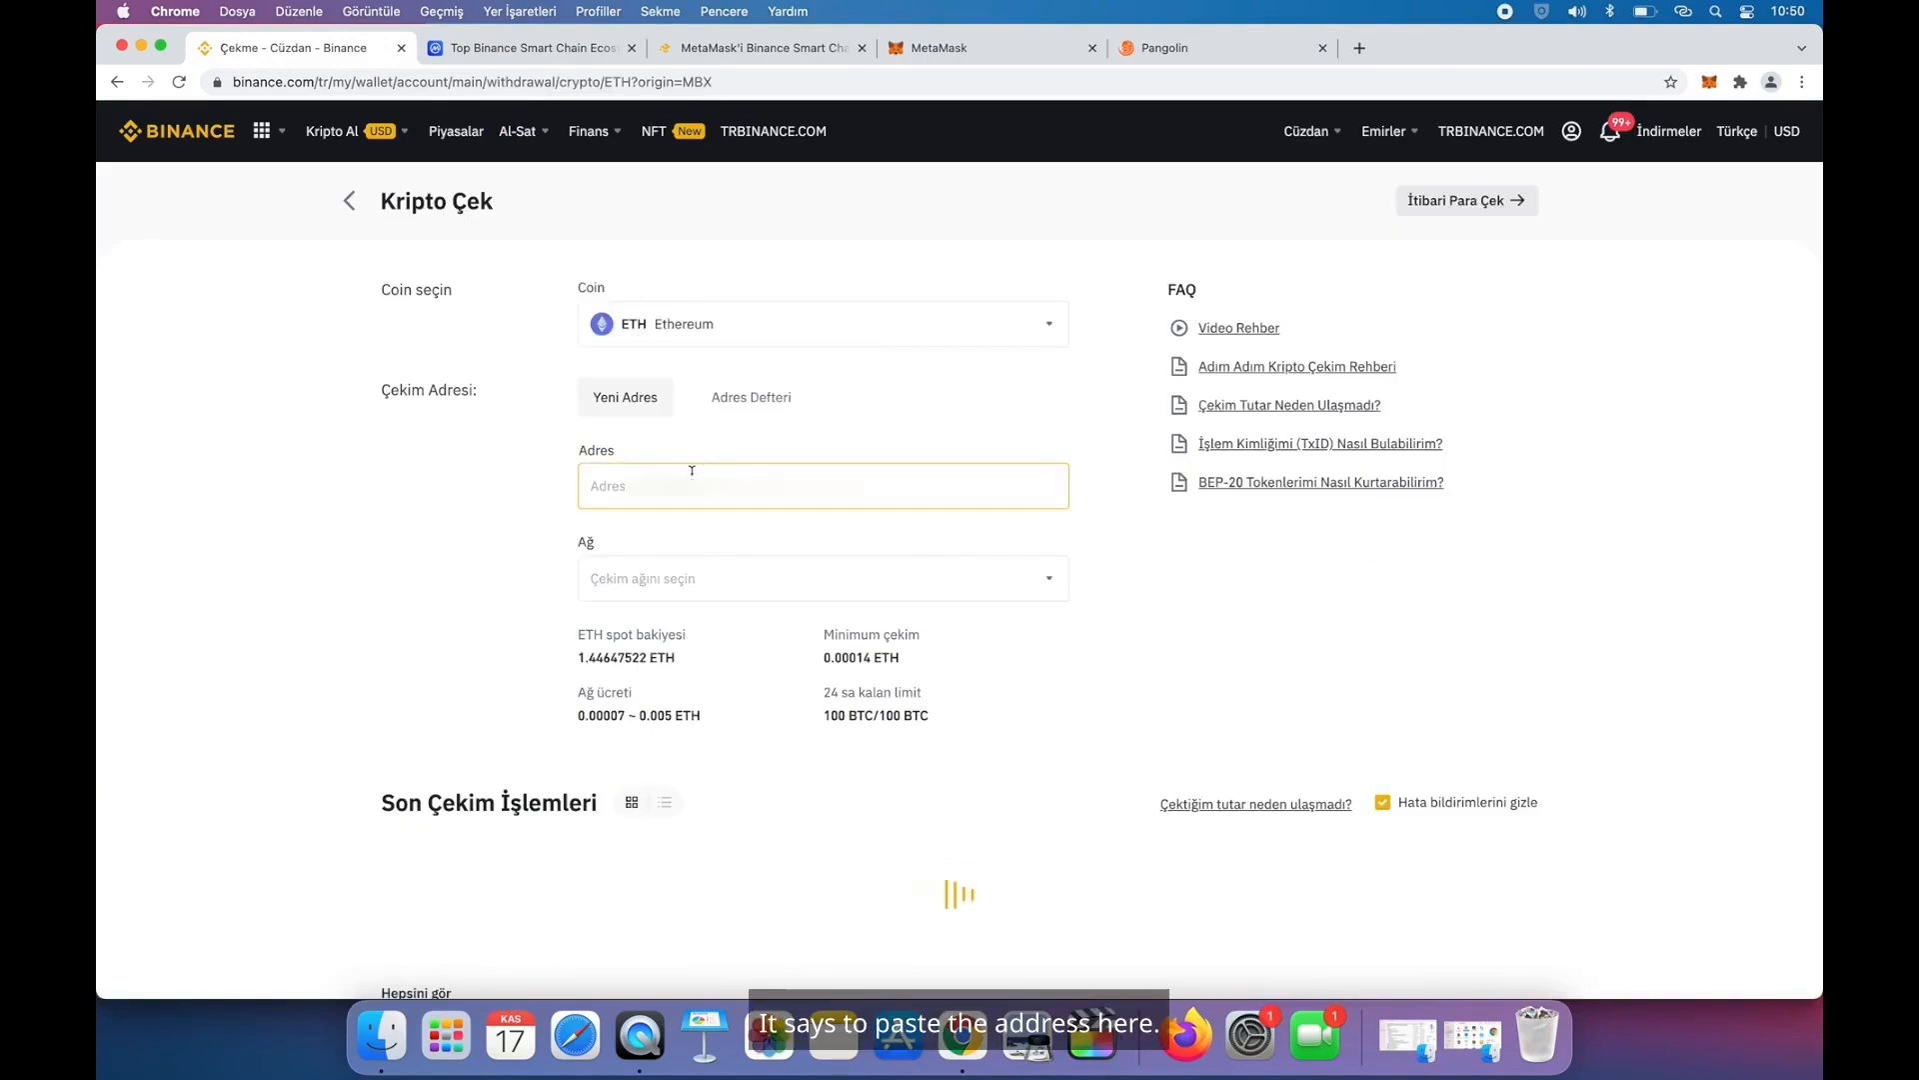
key(cmd+v)
click(686, 578)
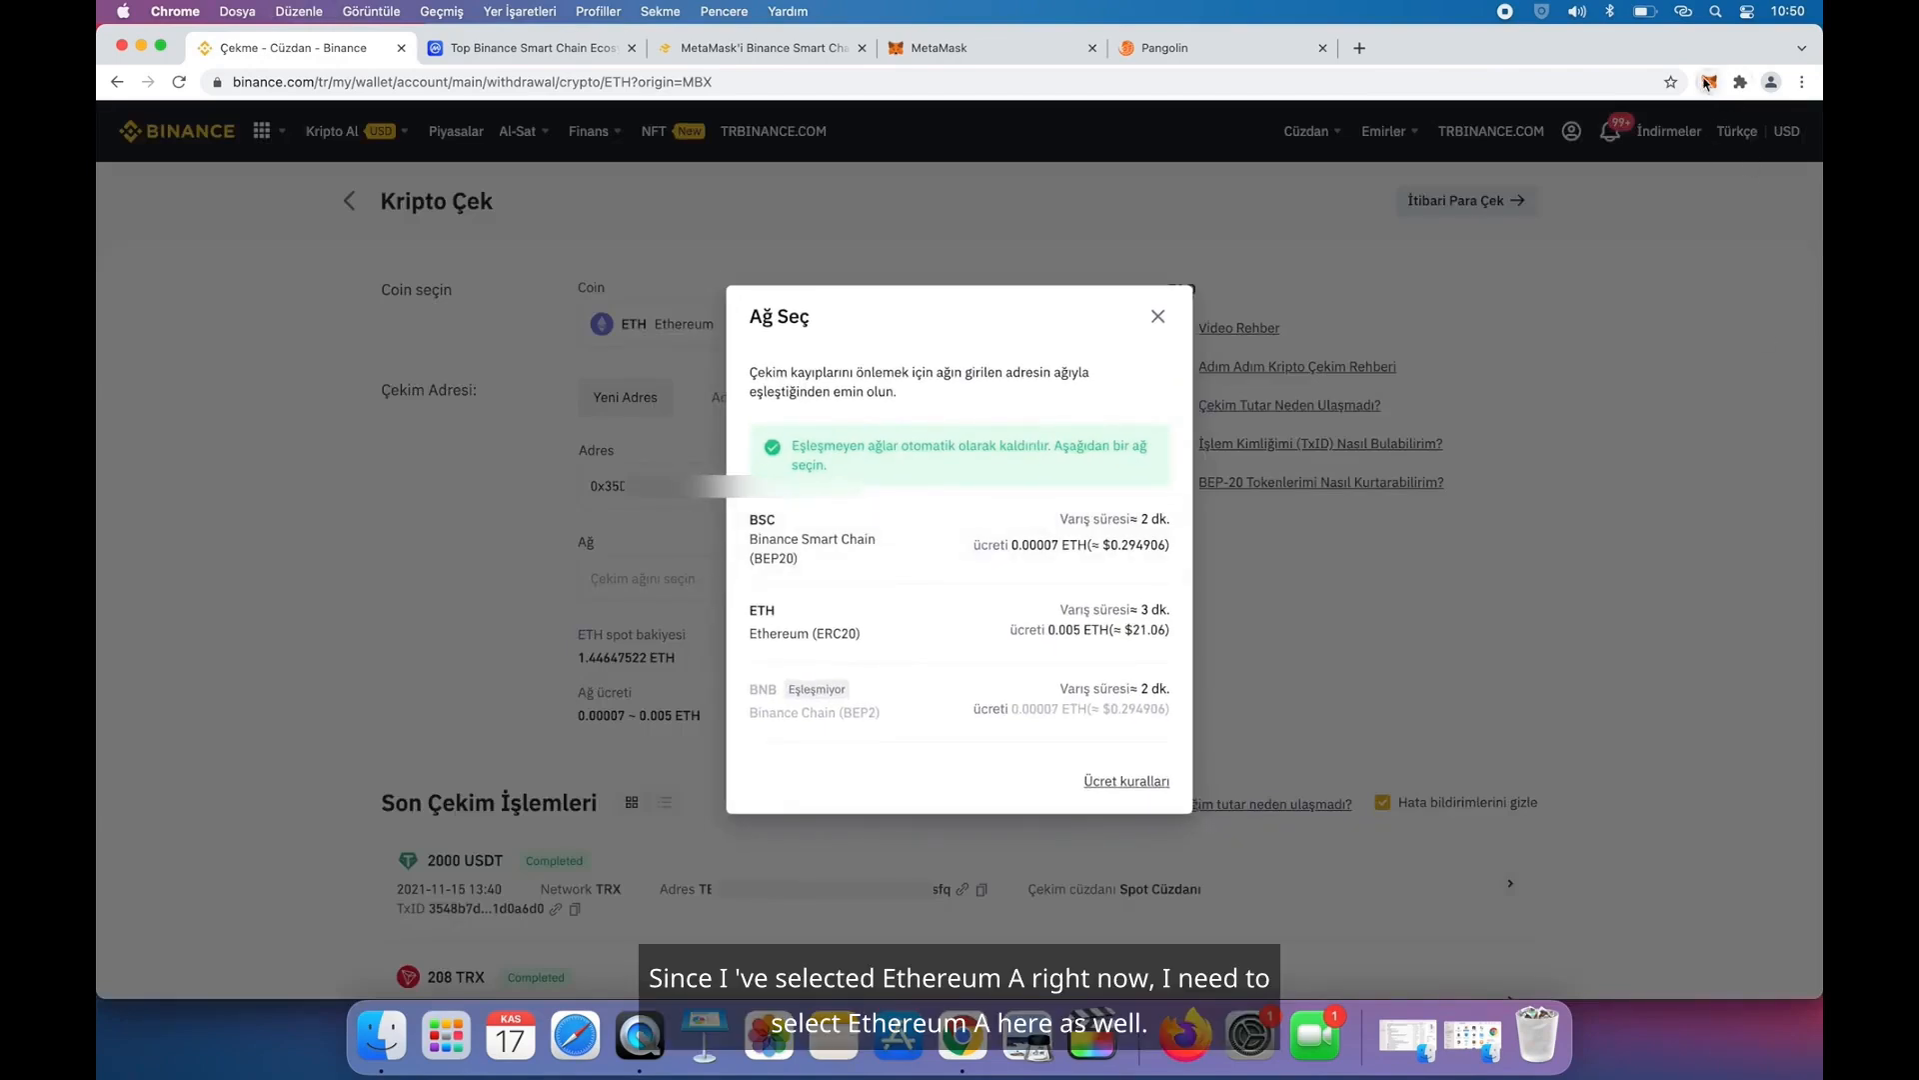
click(895, 628)
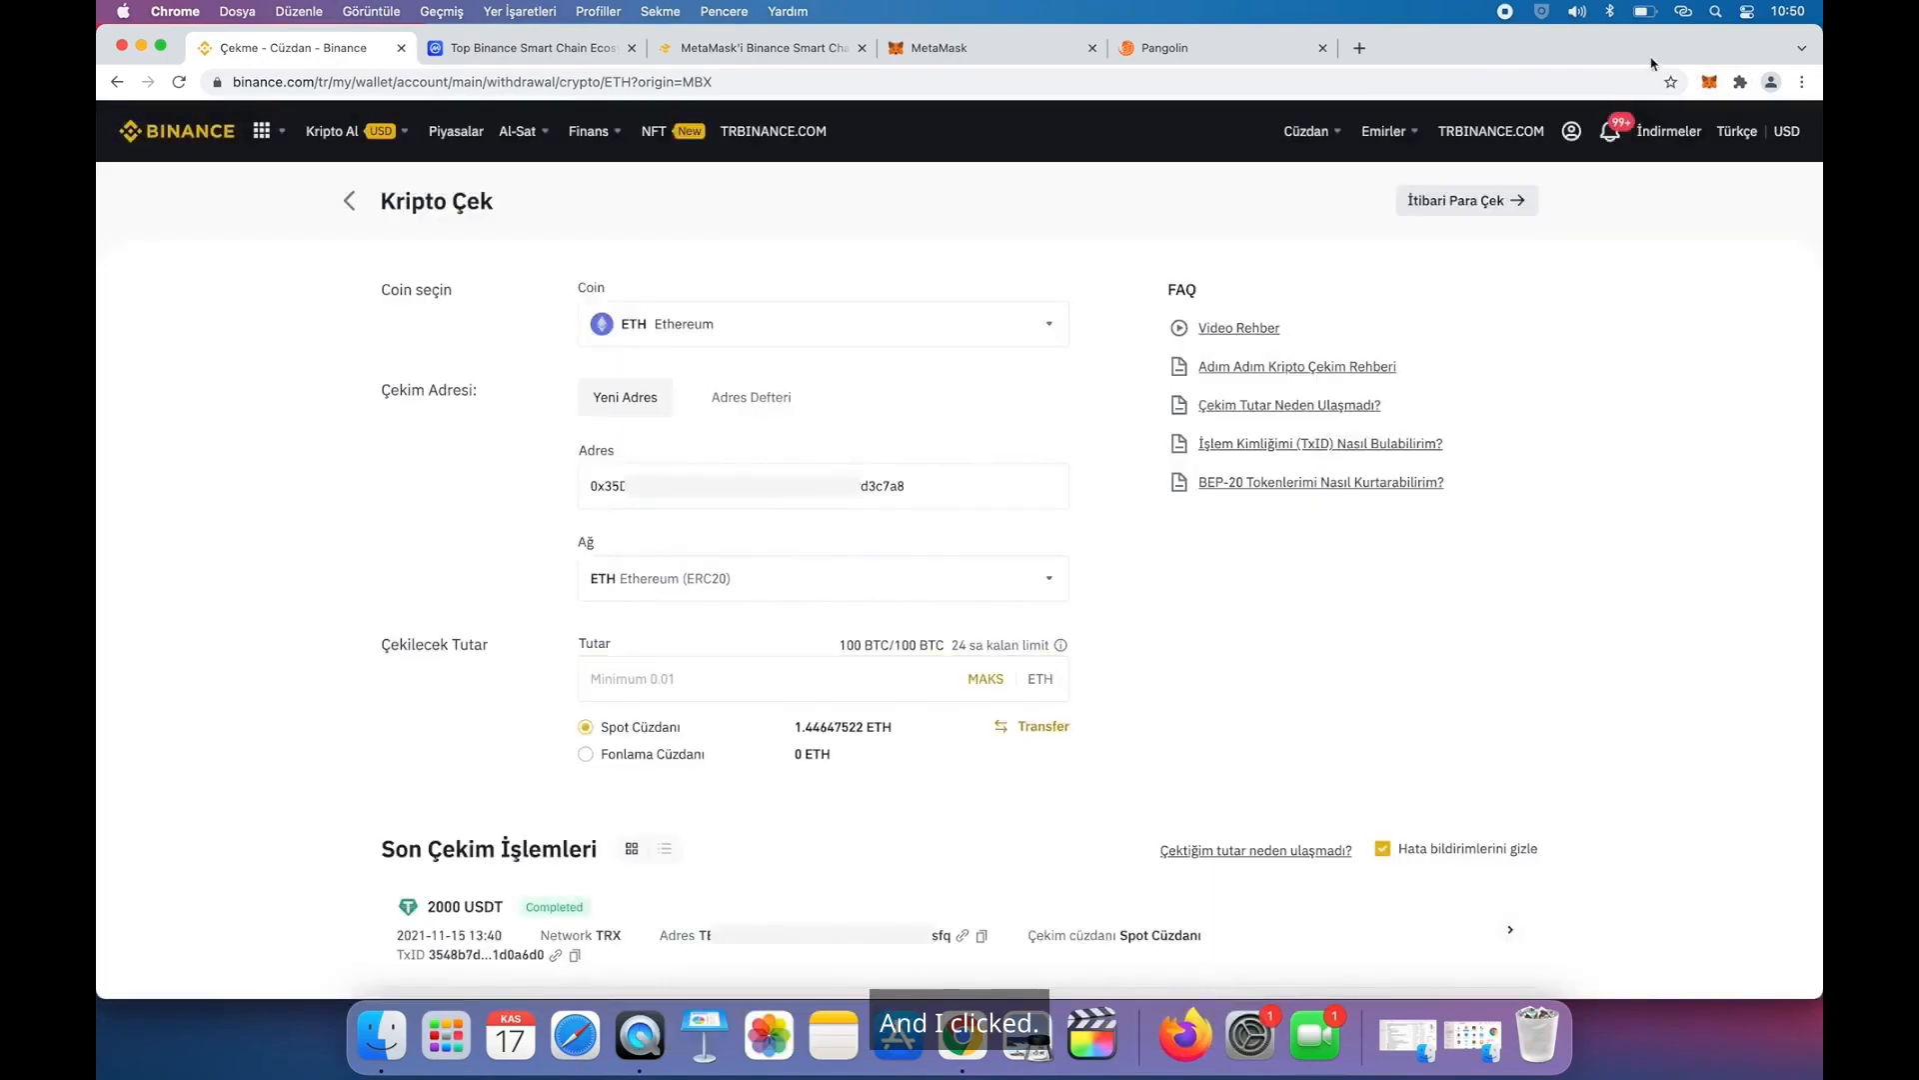
- Check the active MetaMask network, set the withdrawal amount to 0.505 ETH, and return to the main account page without submitting
click(1710, 84)
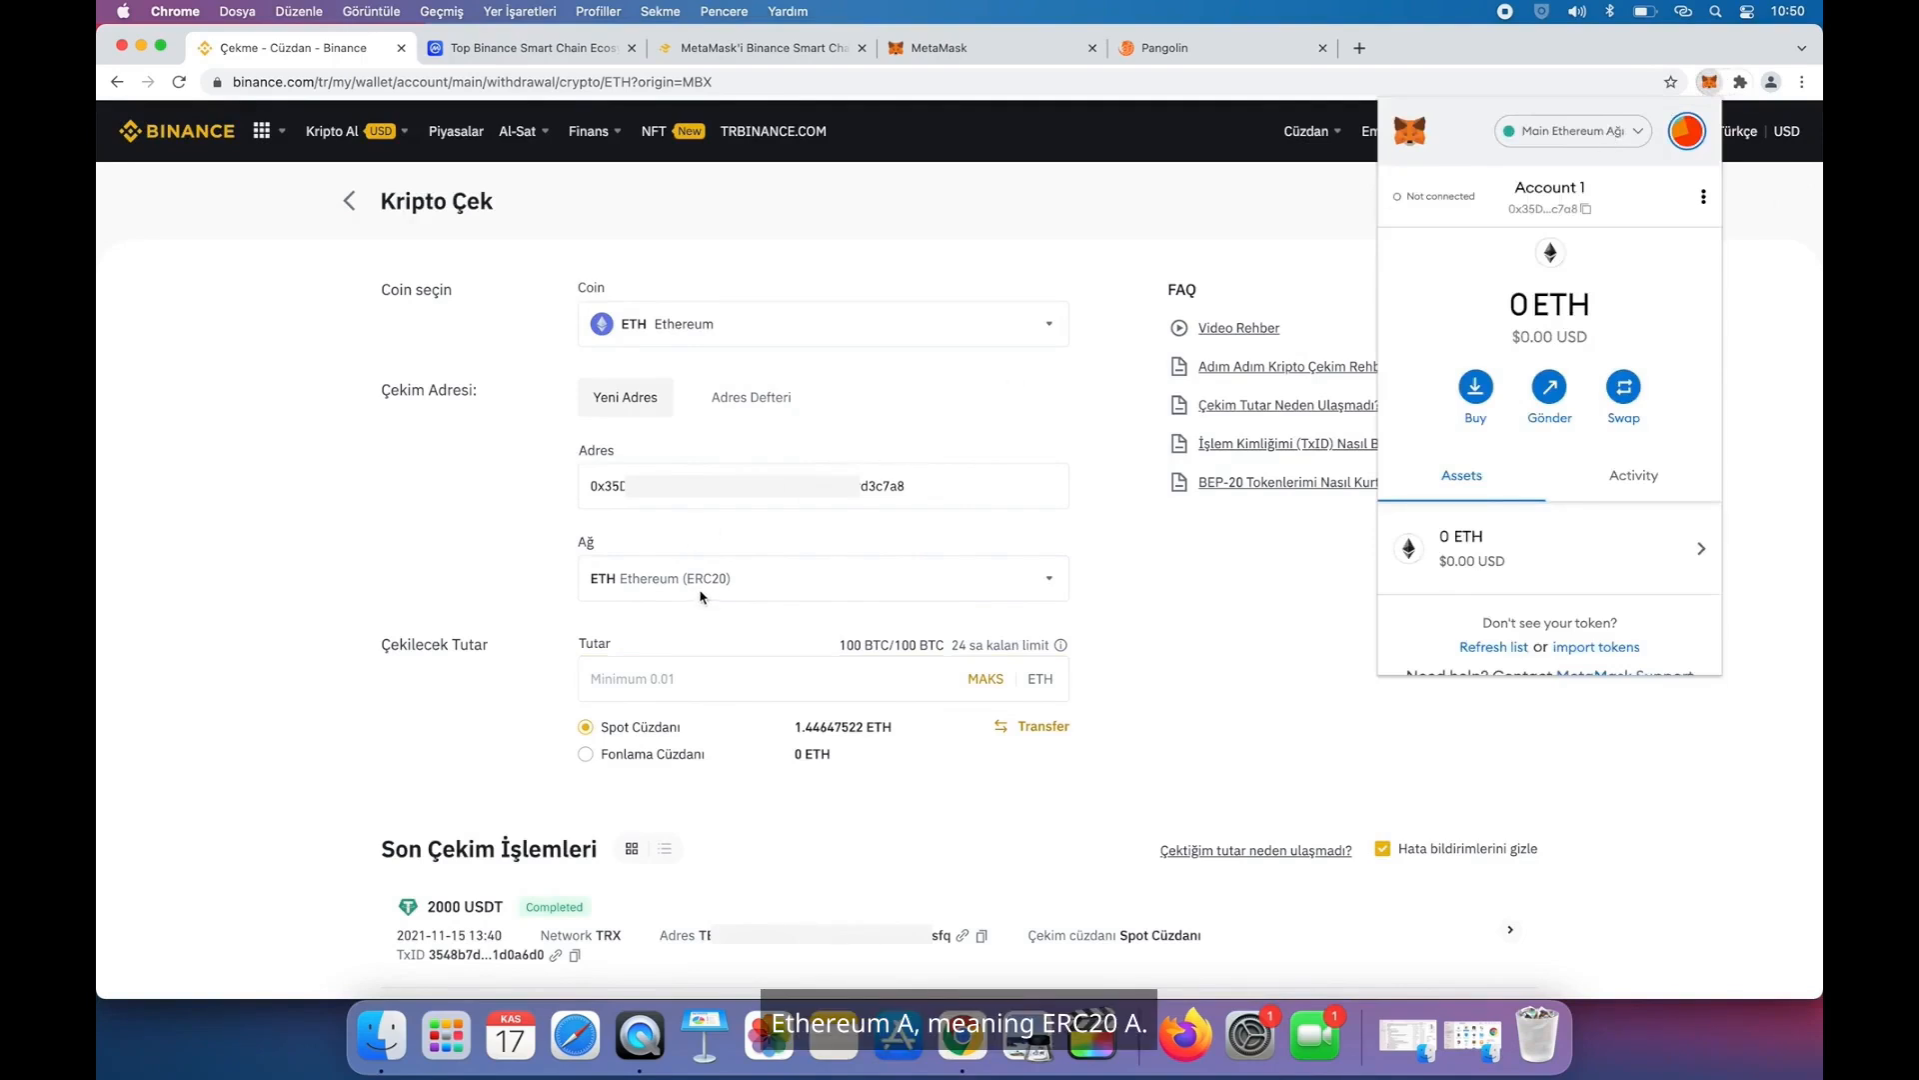
click(518, 625)
click(662, 681)
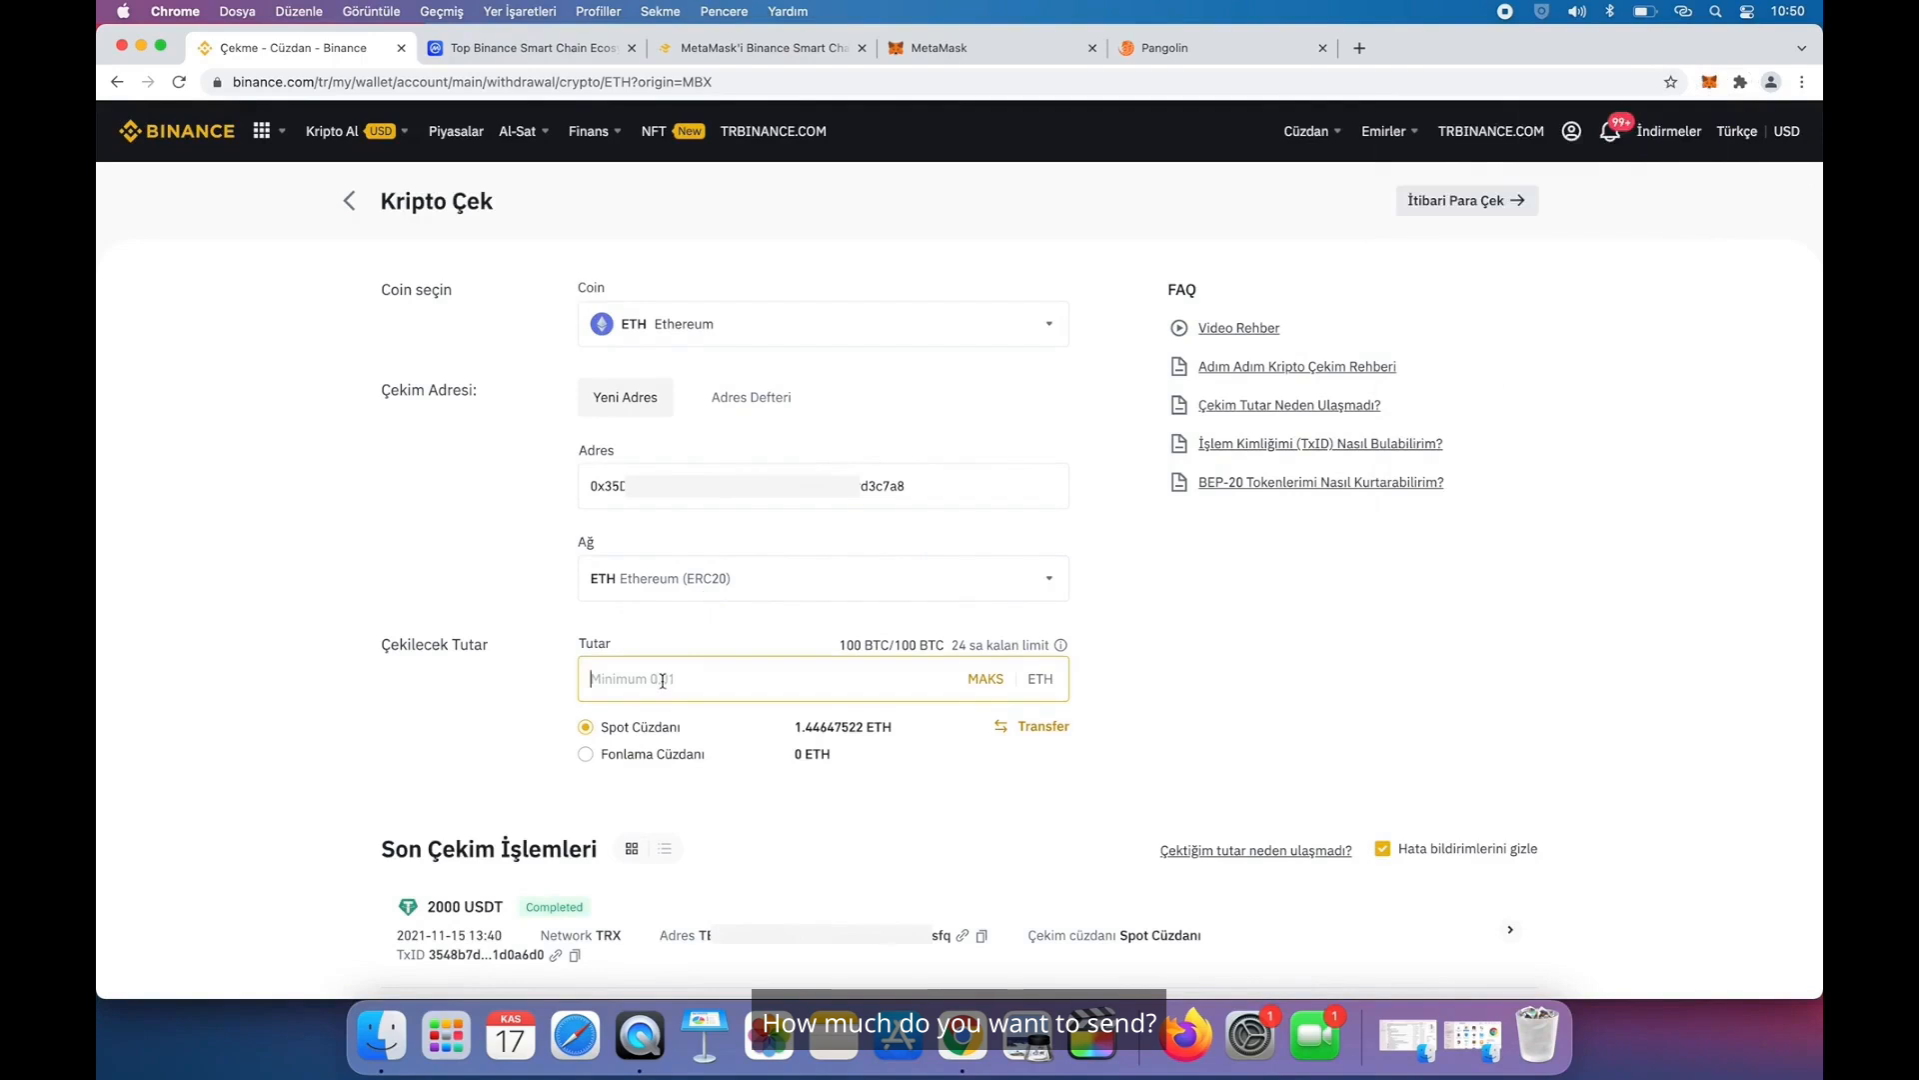
text(0.5)
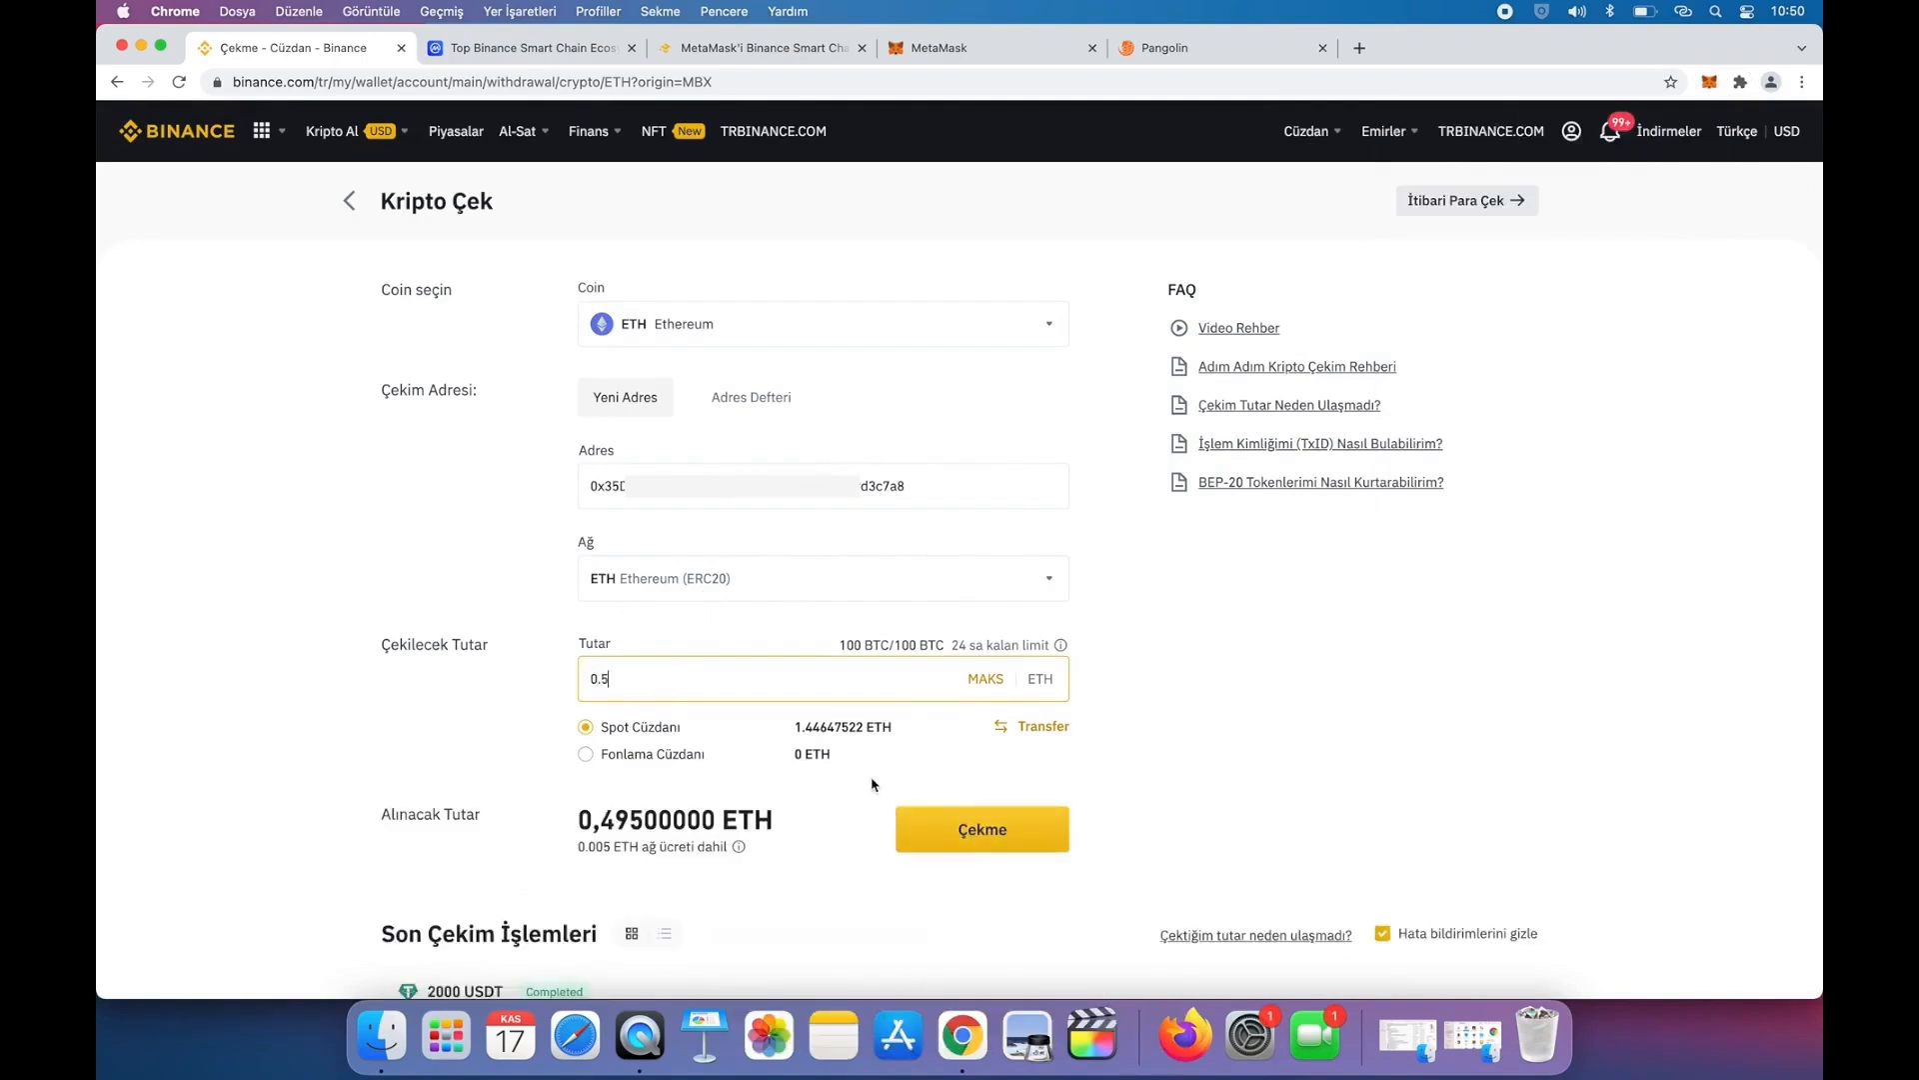
text(05)
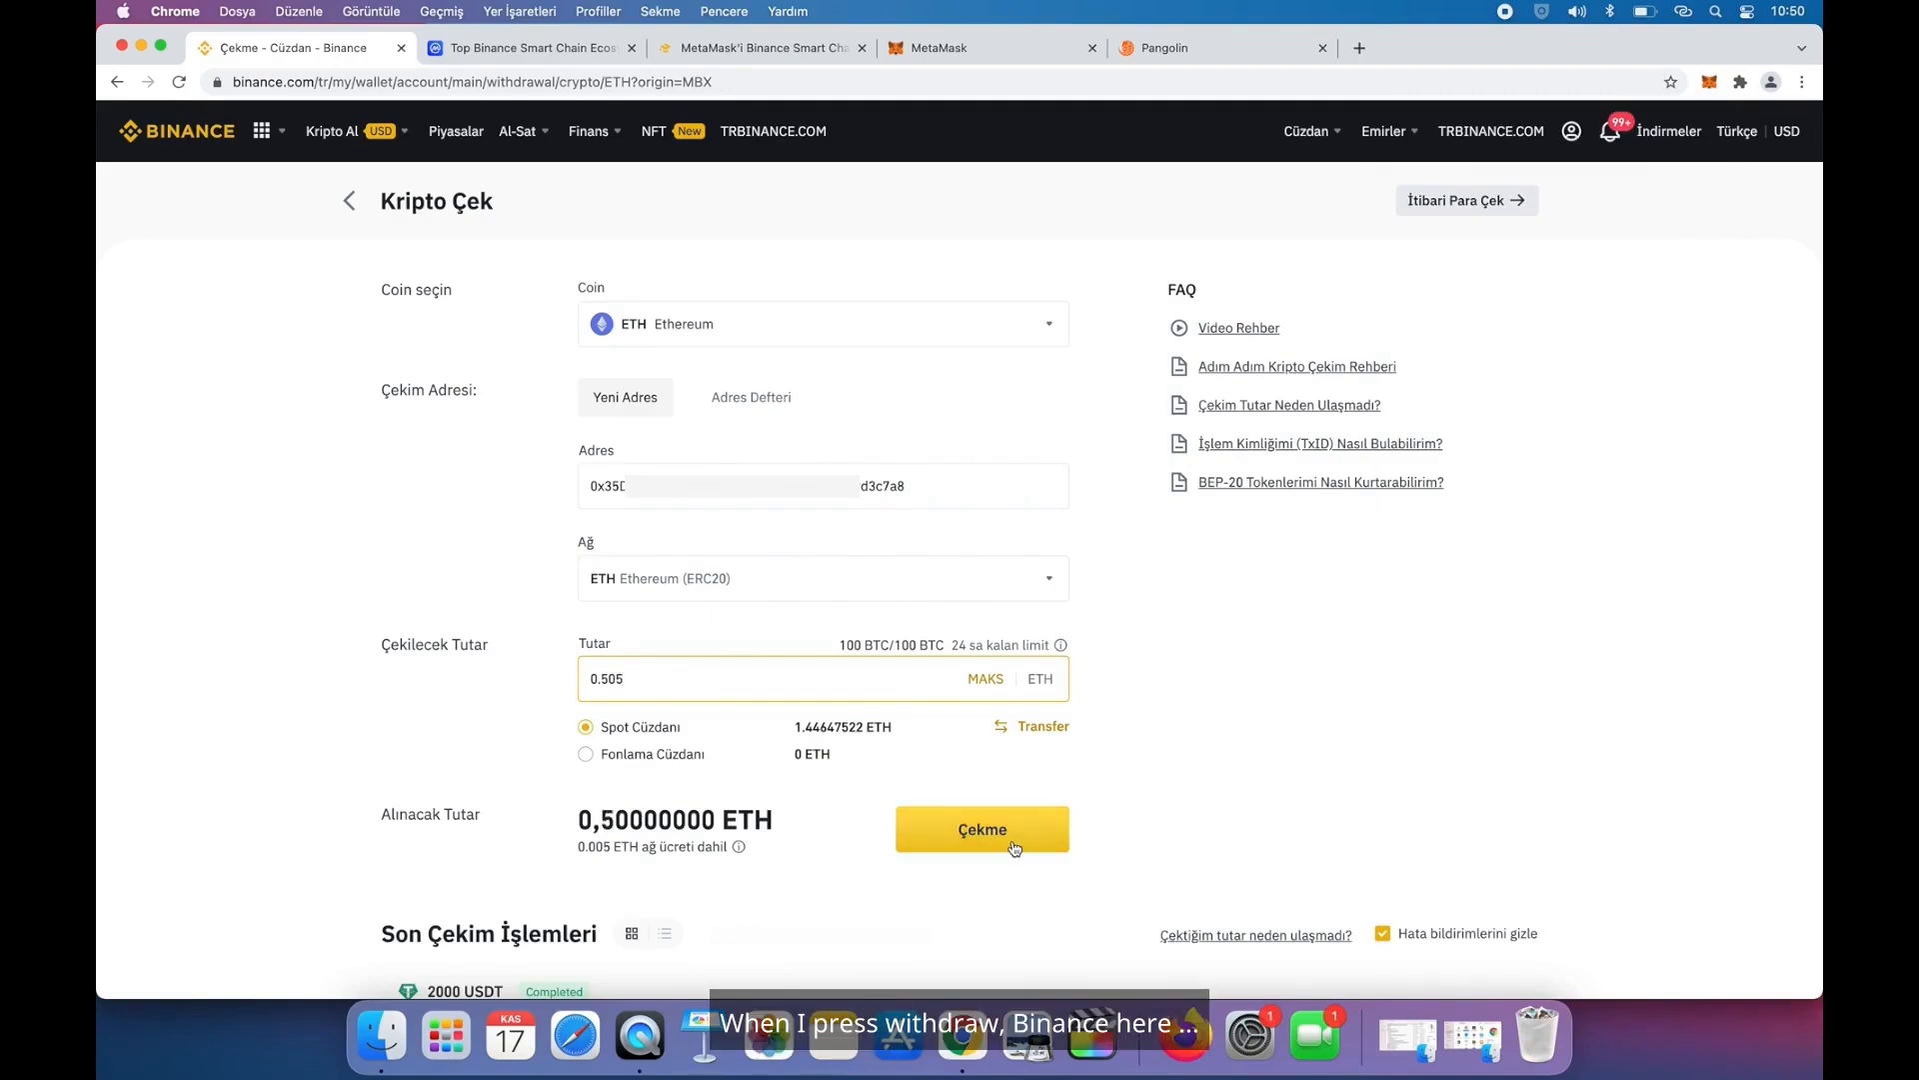
mouse_move(1582, 135)
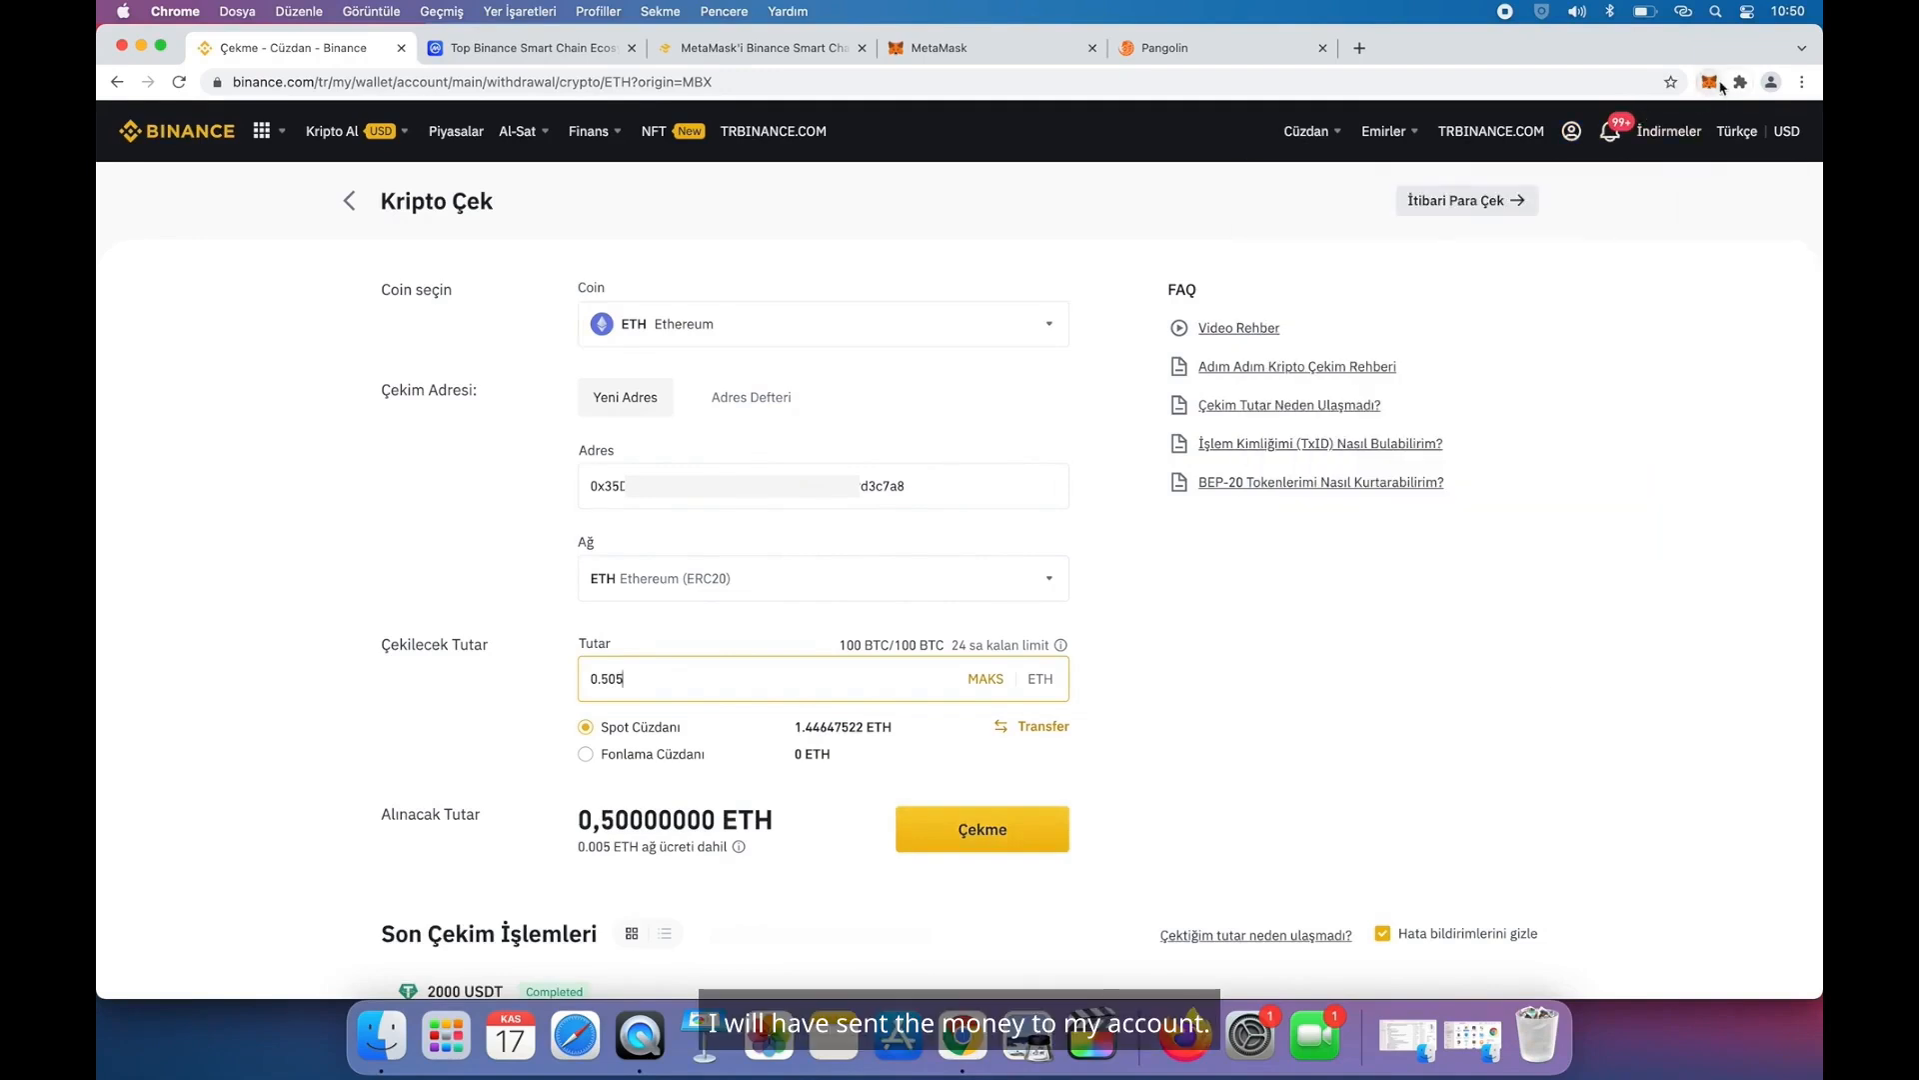
click(1117, 642)
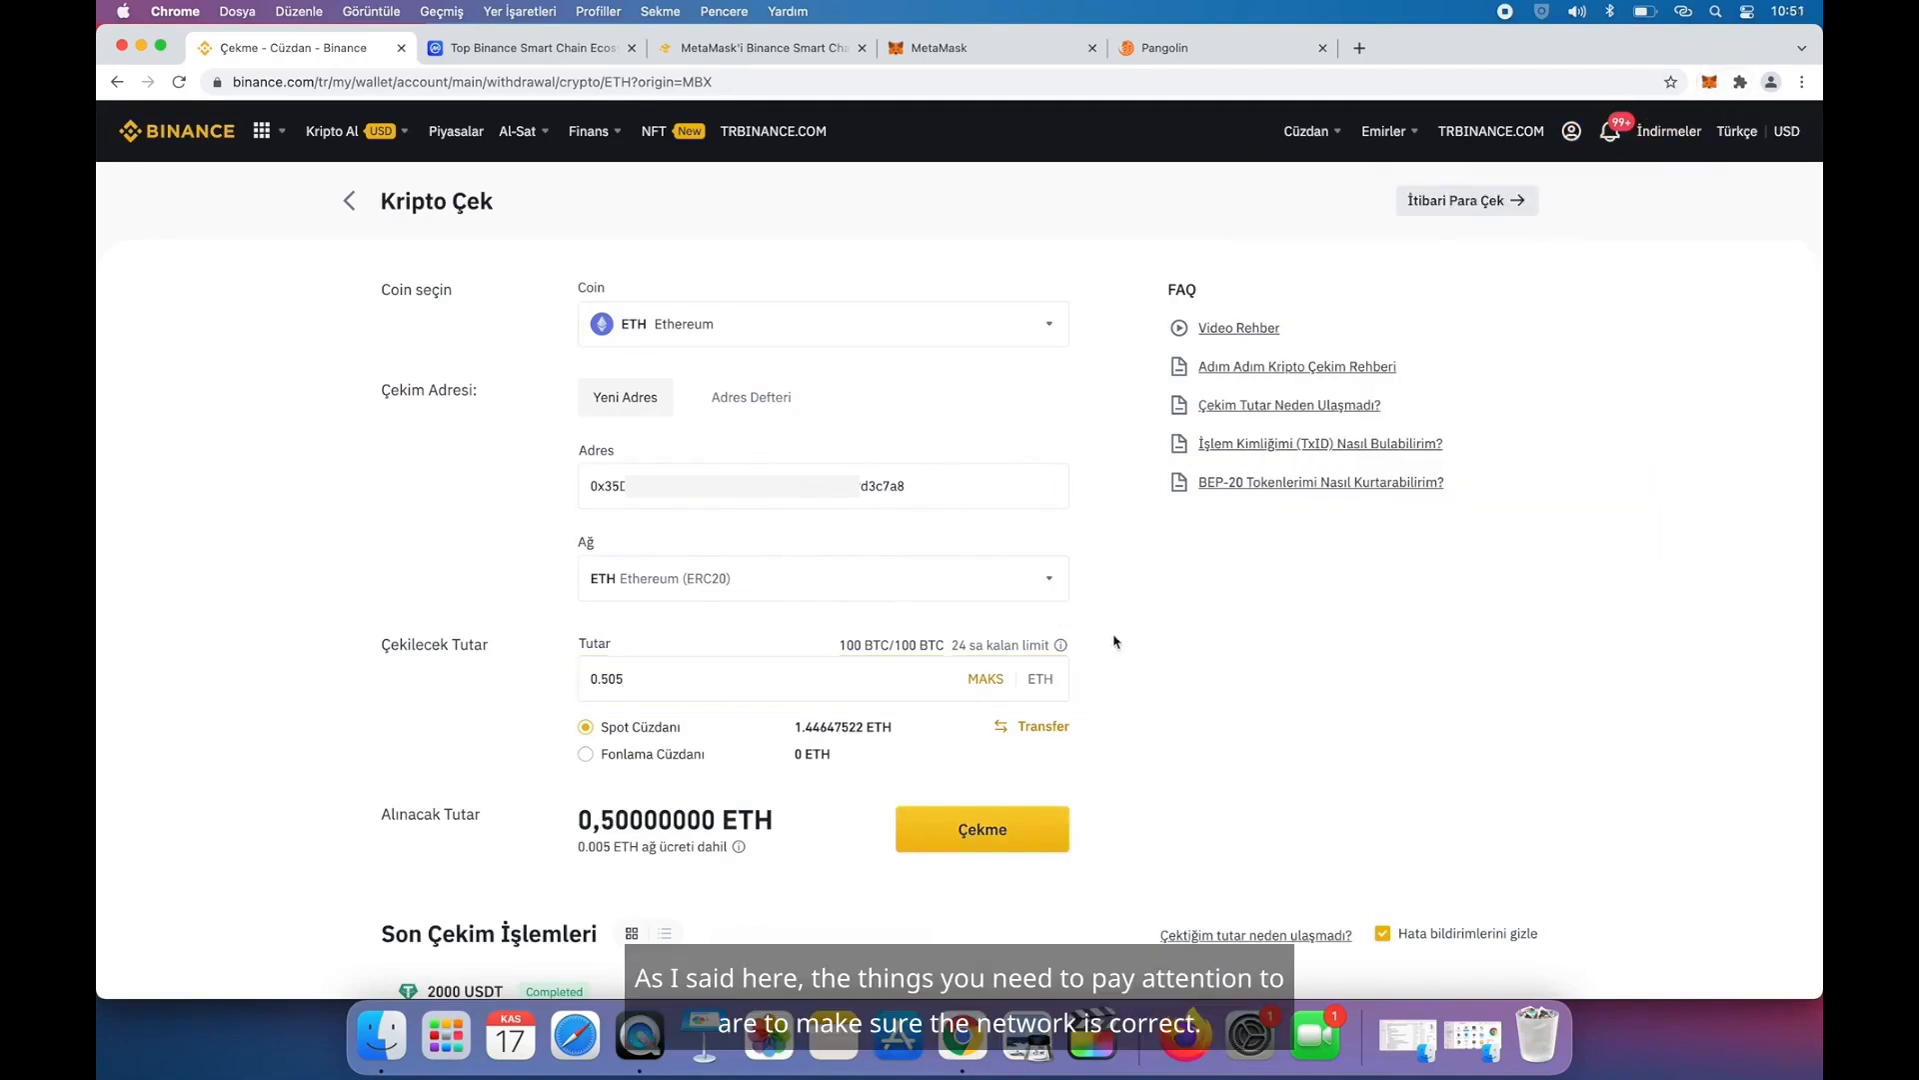
click(655, 502)
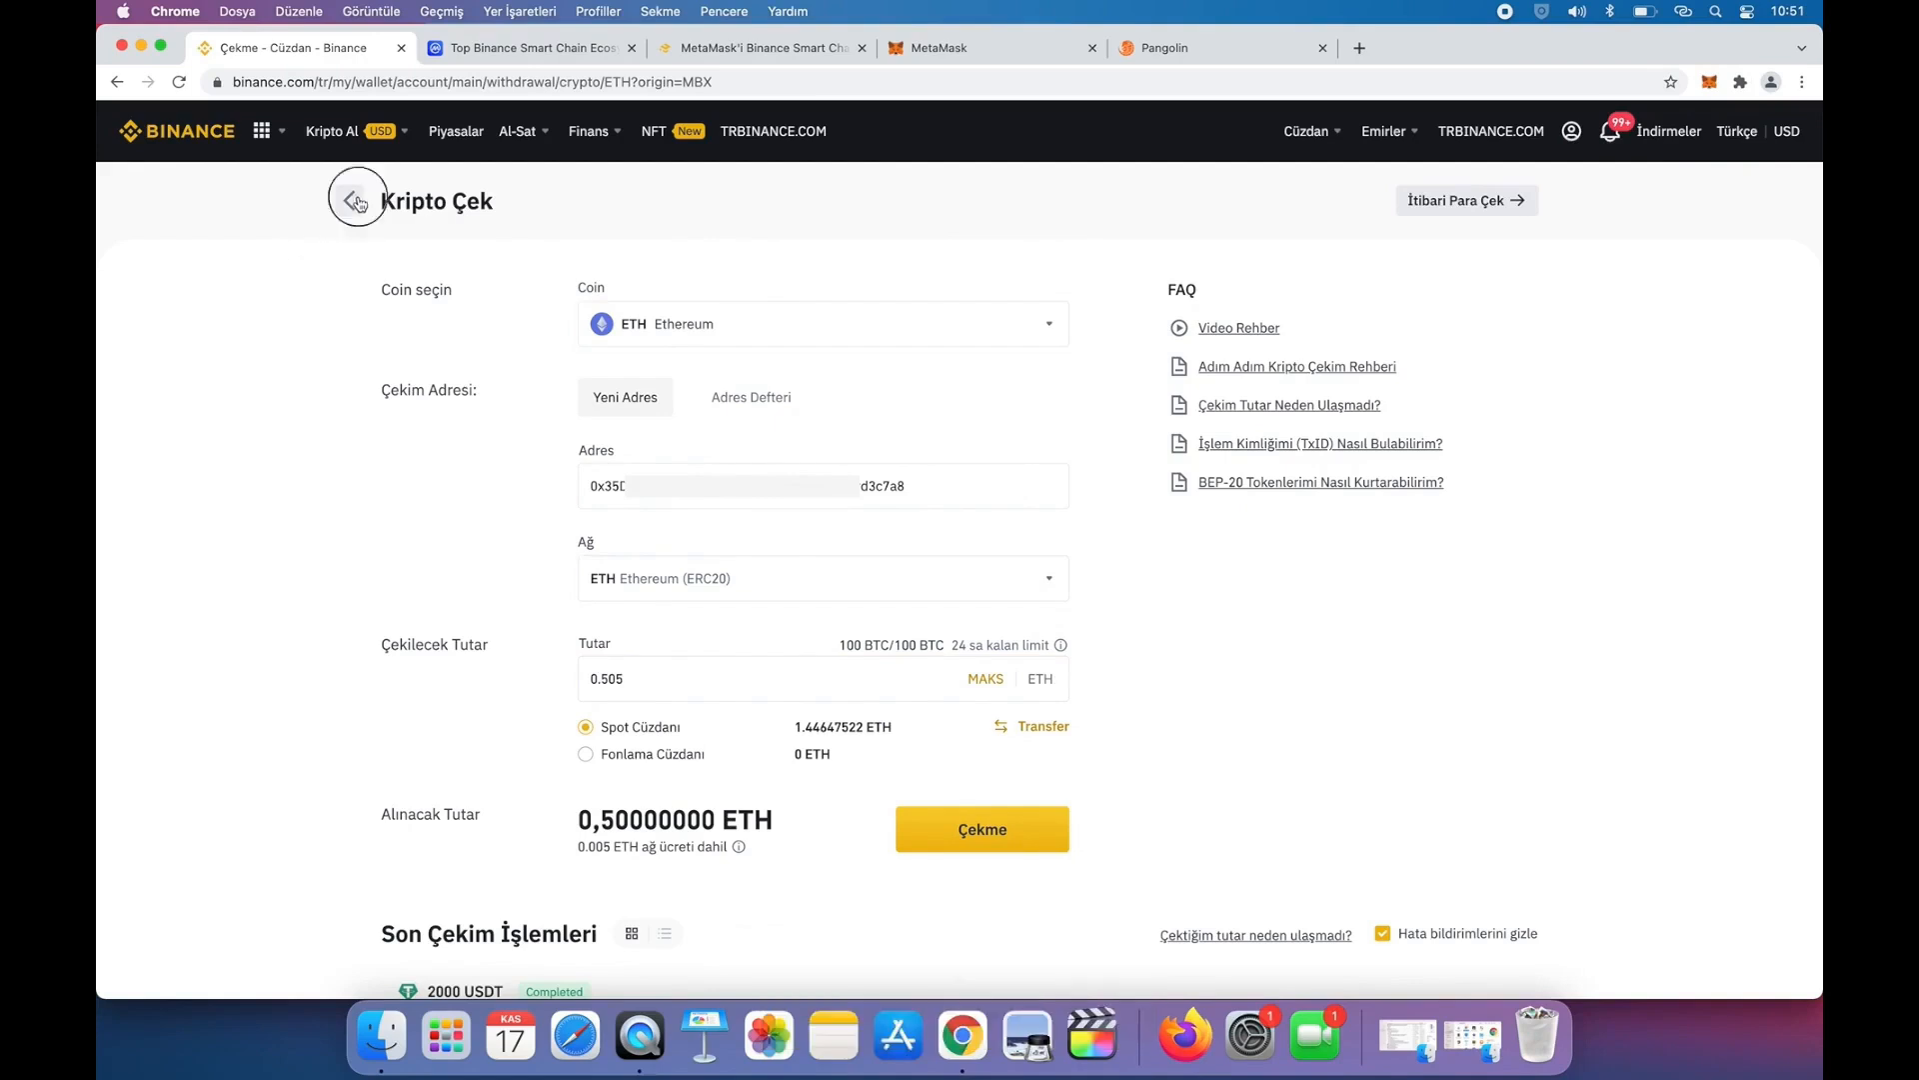
click(350, 200)
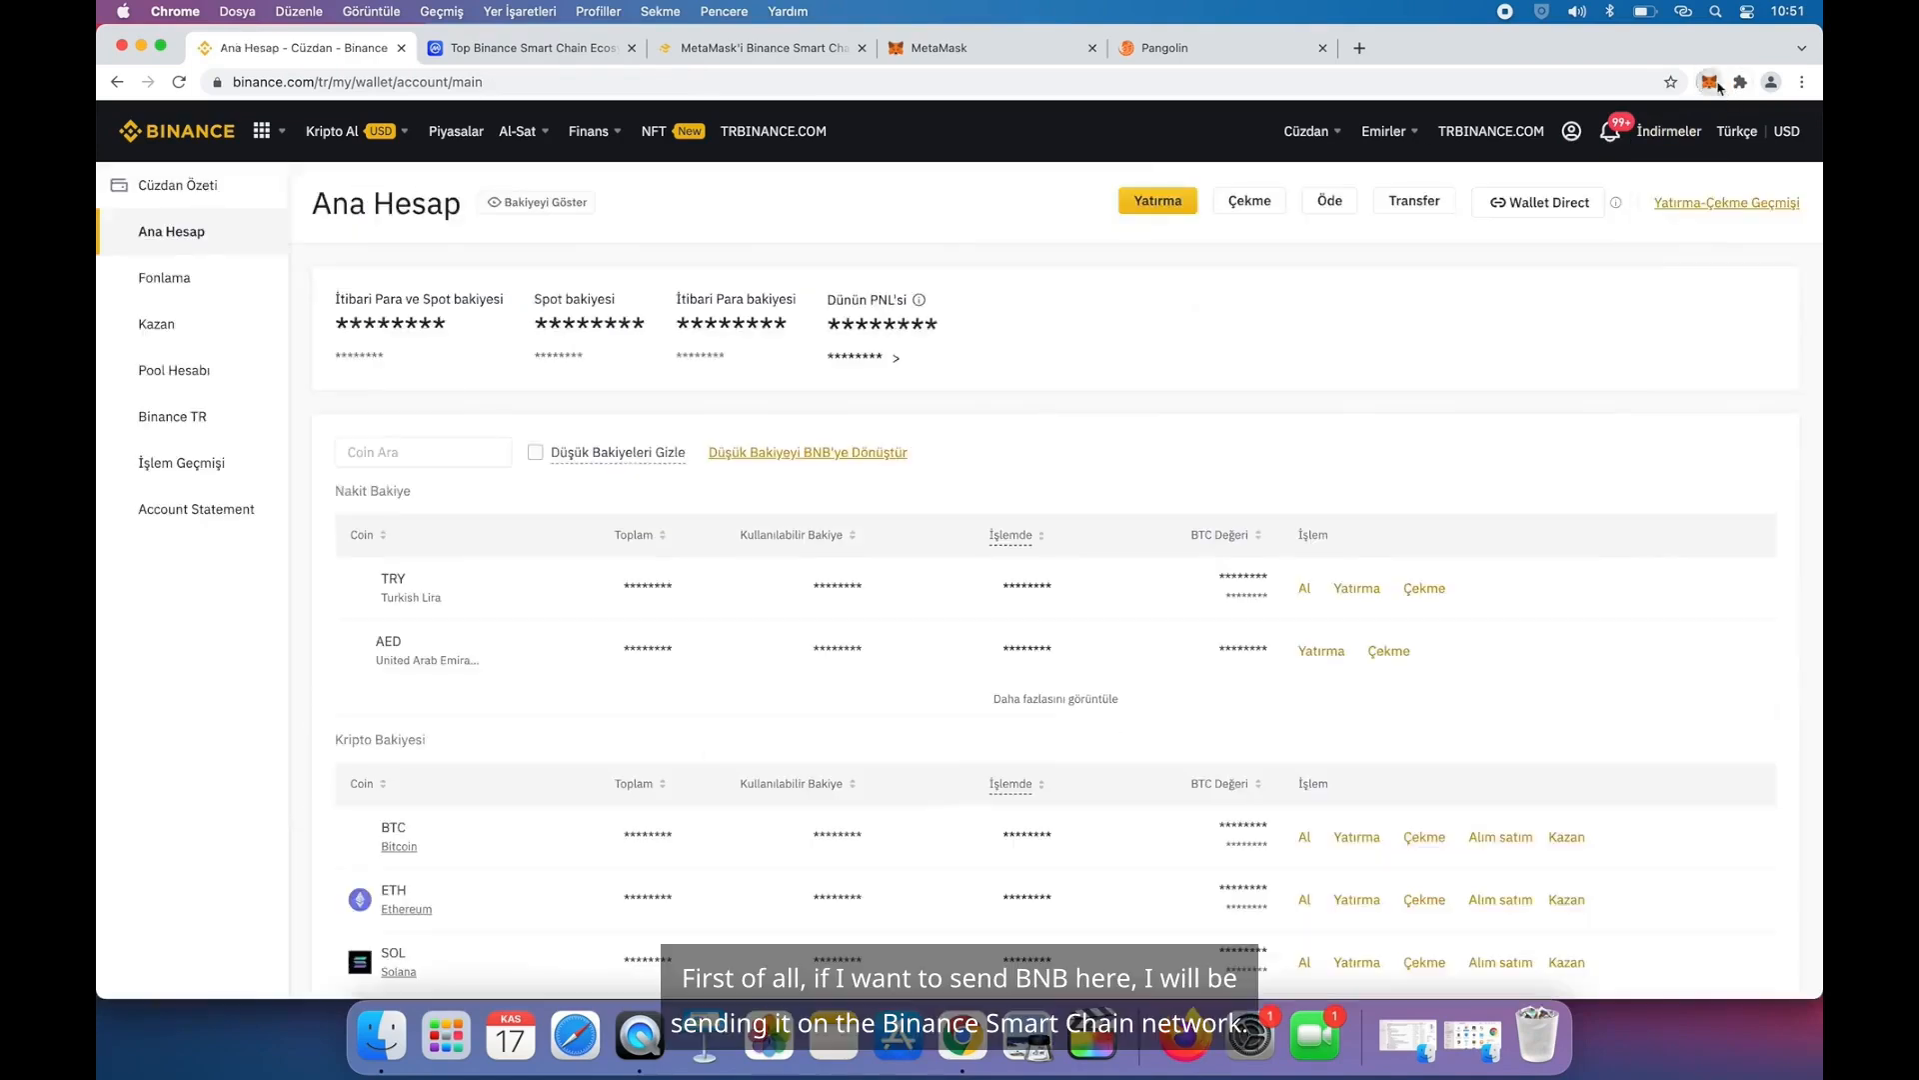
- Compare the native assets in MetaMask on the Main Ethereum, Binance Smart Chain and Avalanche Mainnet C-Chain networks
click(1710, 82)
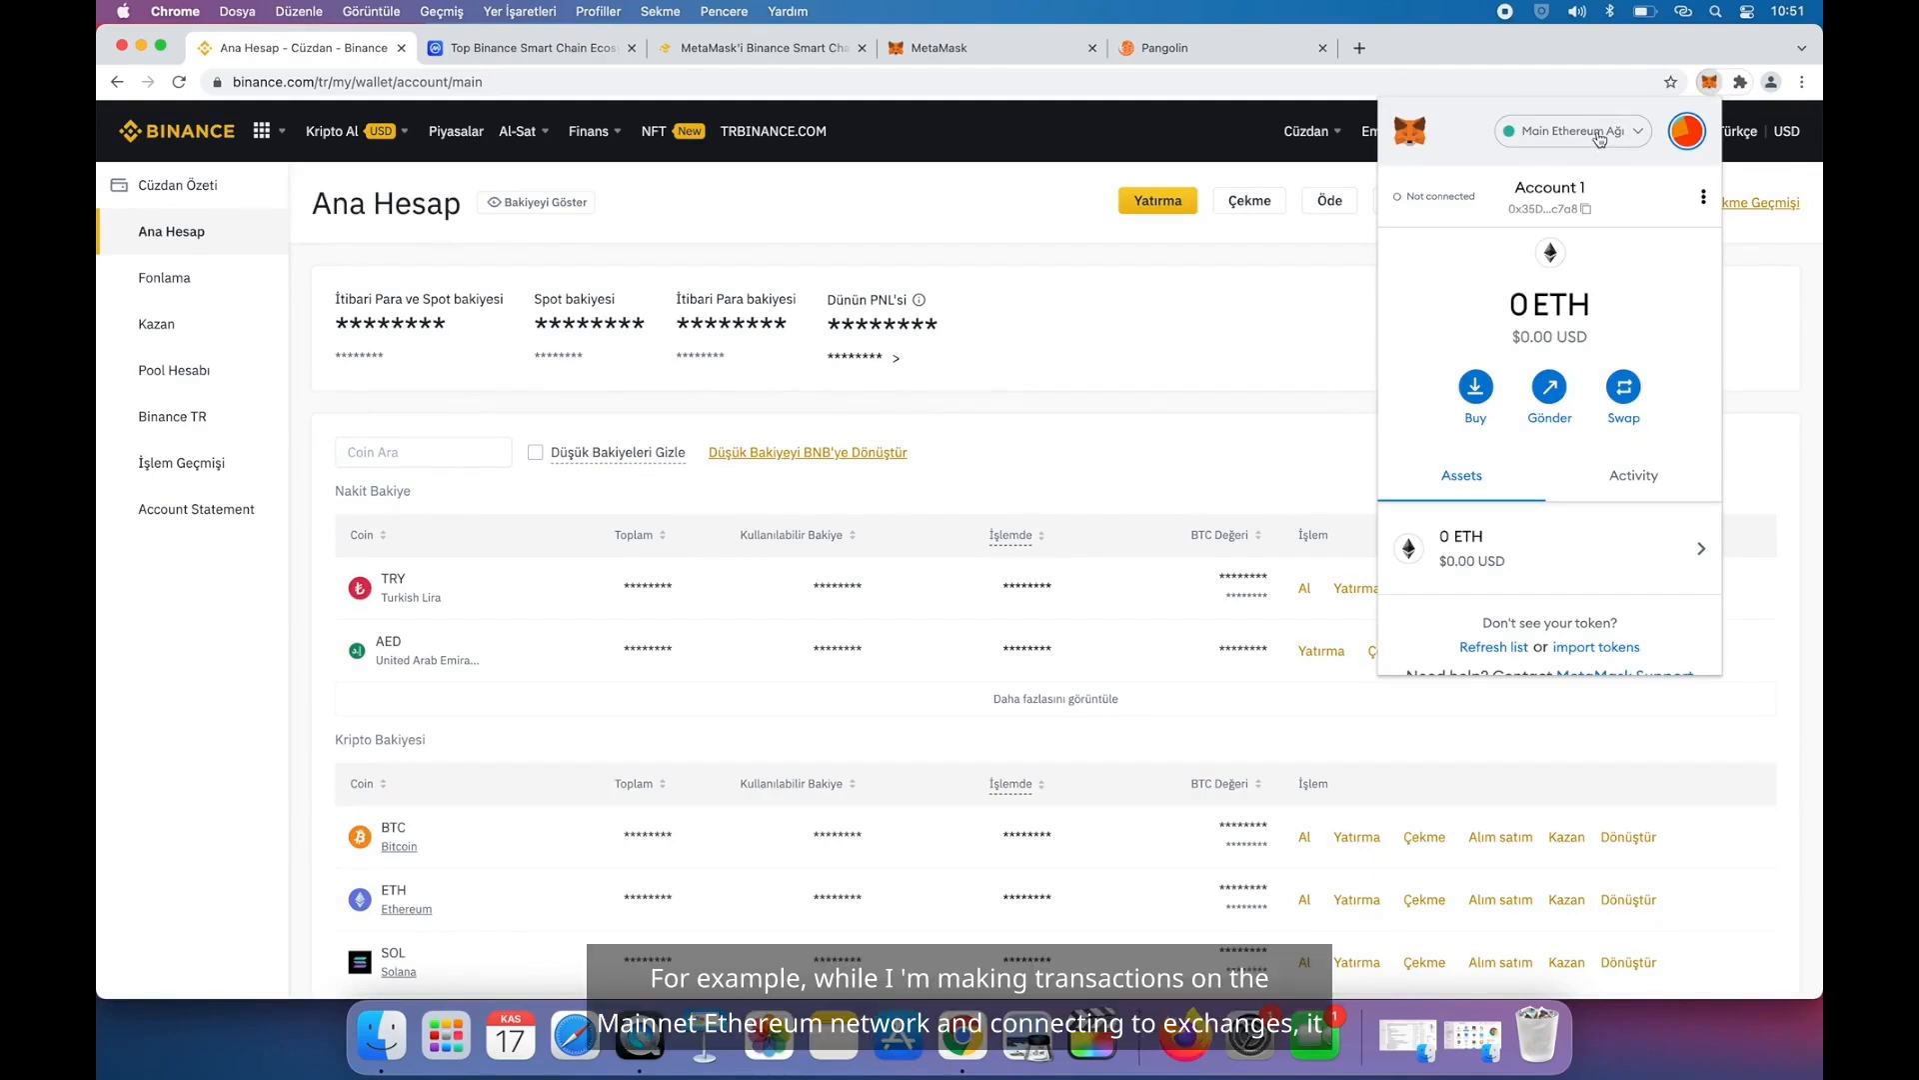
scroll(1530, 540, down, 1)
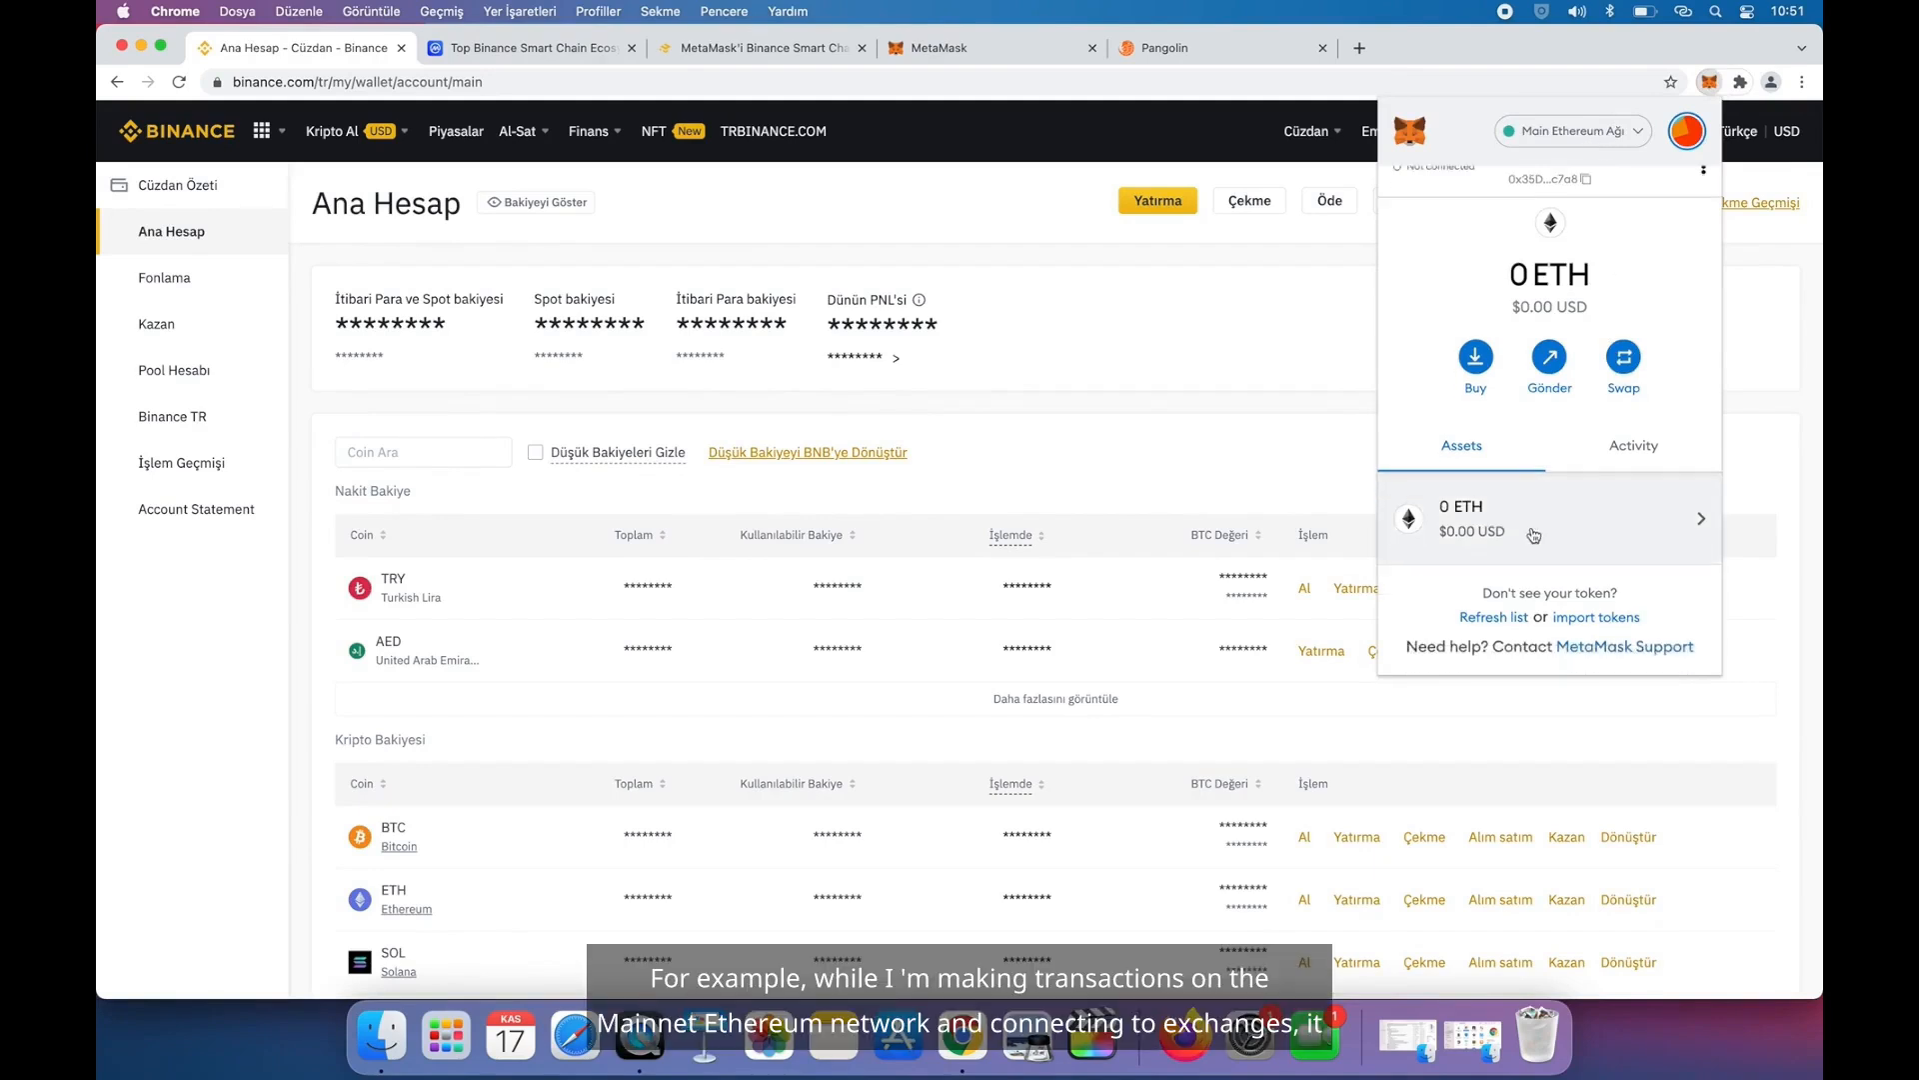
scroll(1523, 552, up, 1)
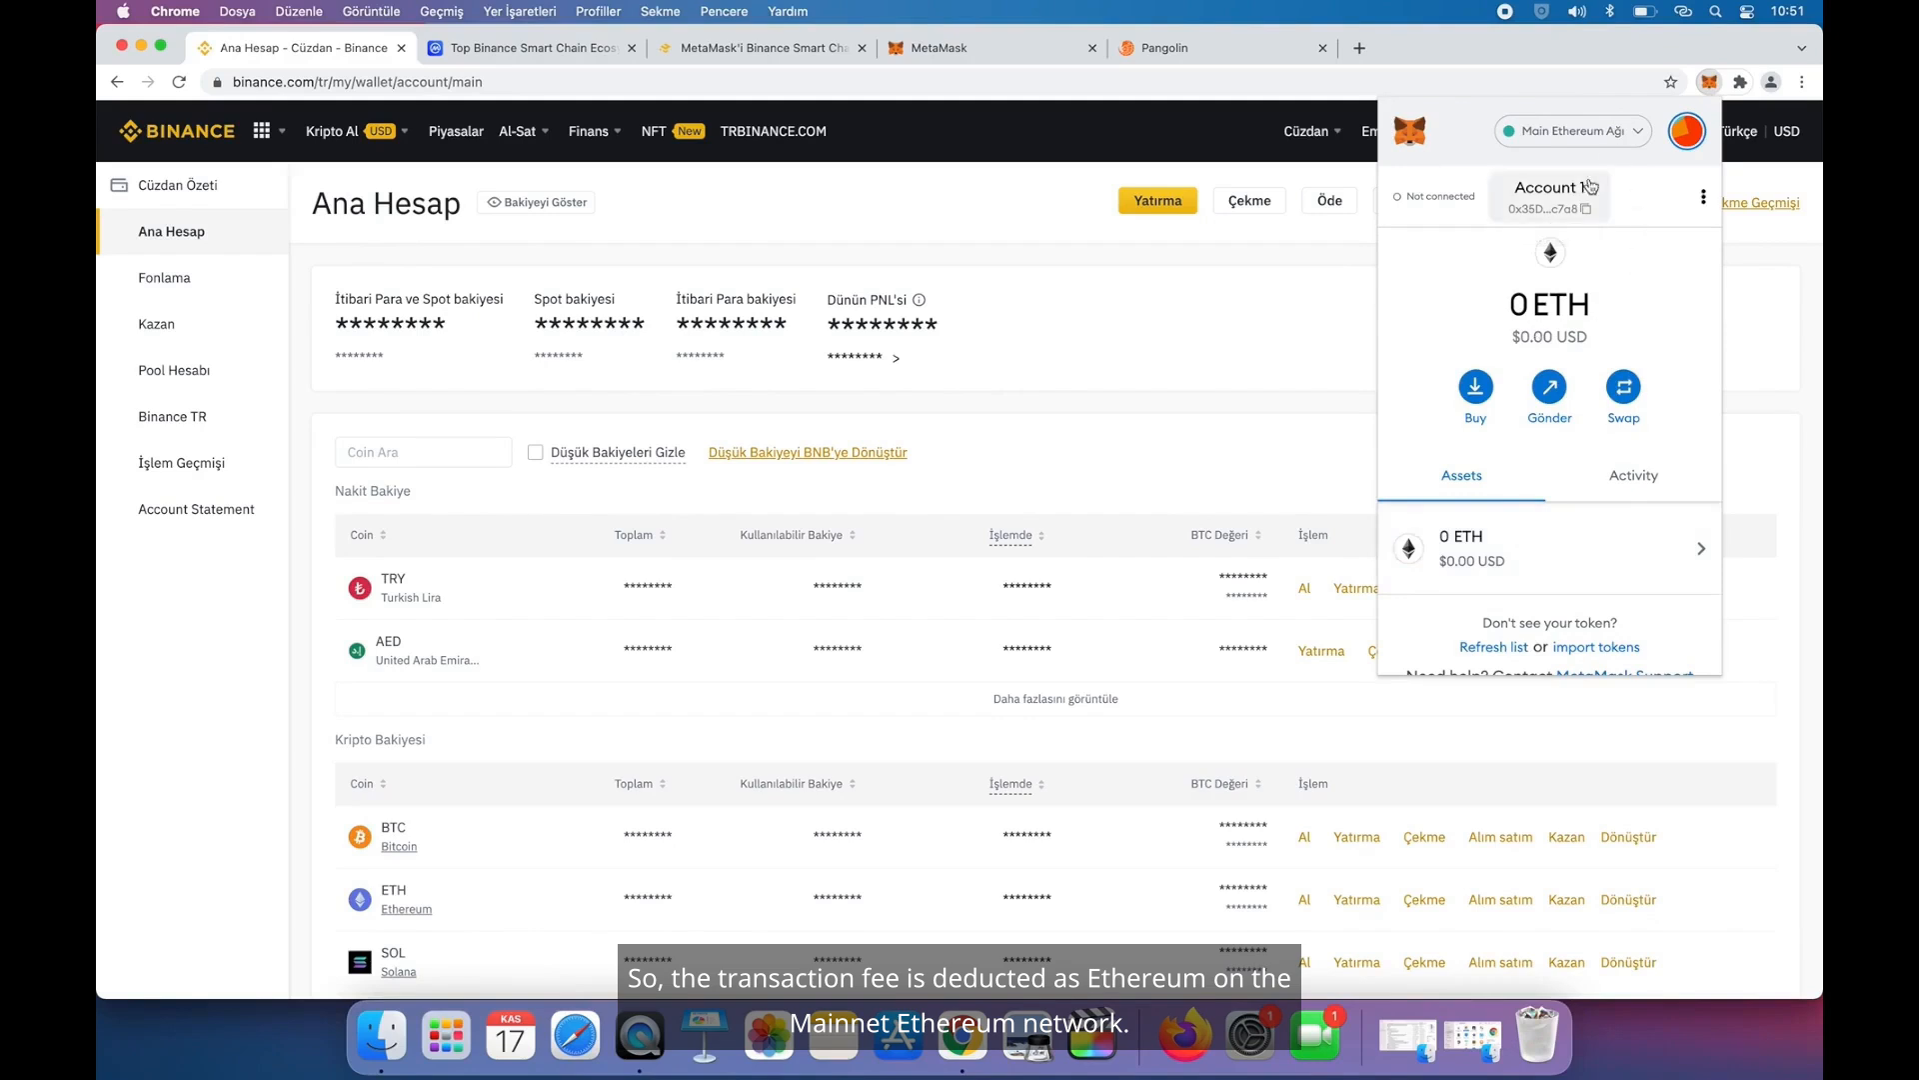
click(1597, 133)
click(1522, 528)
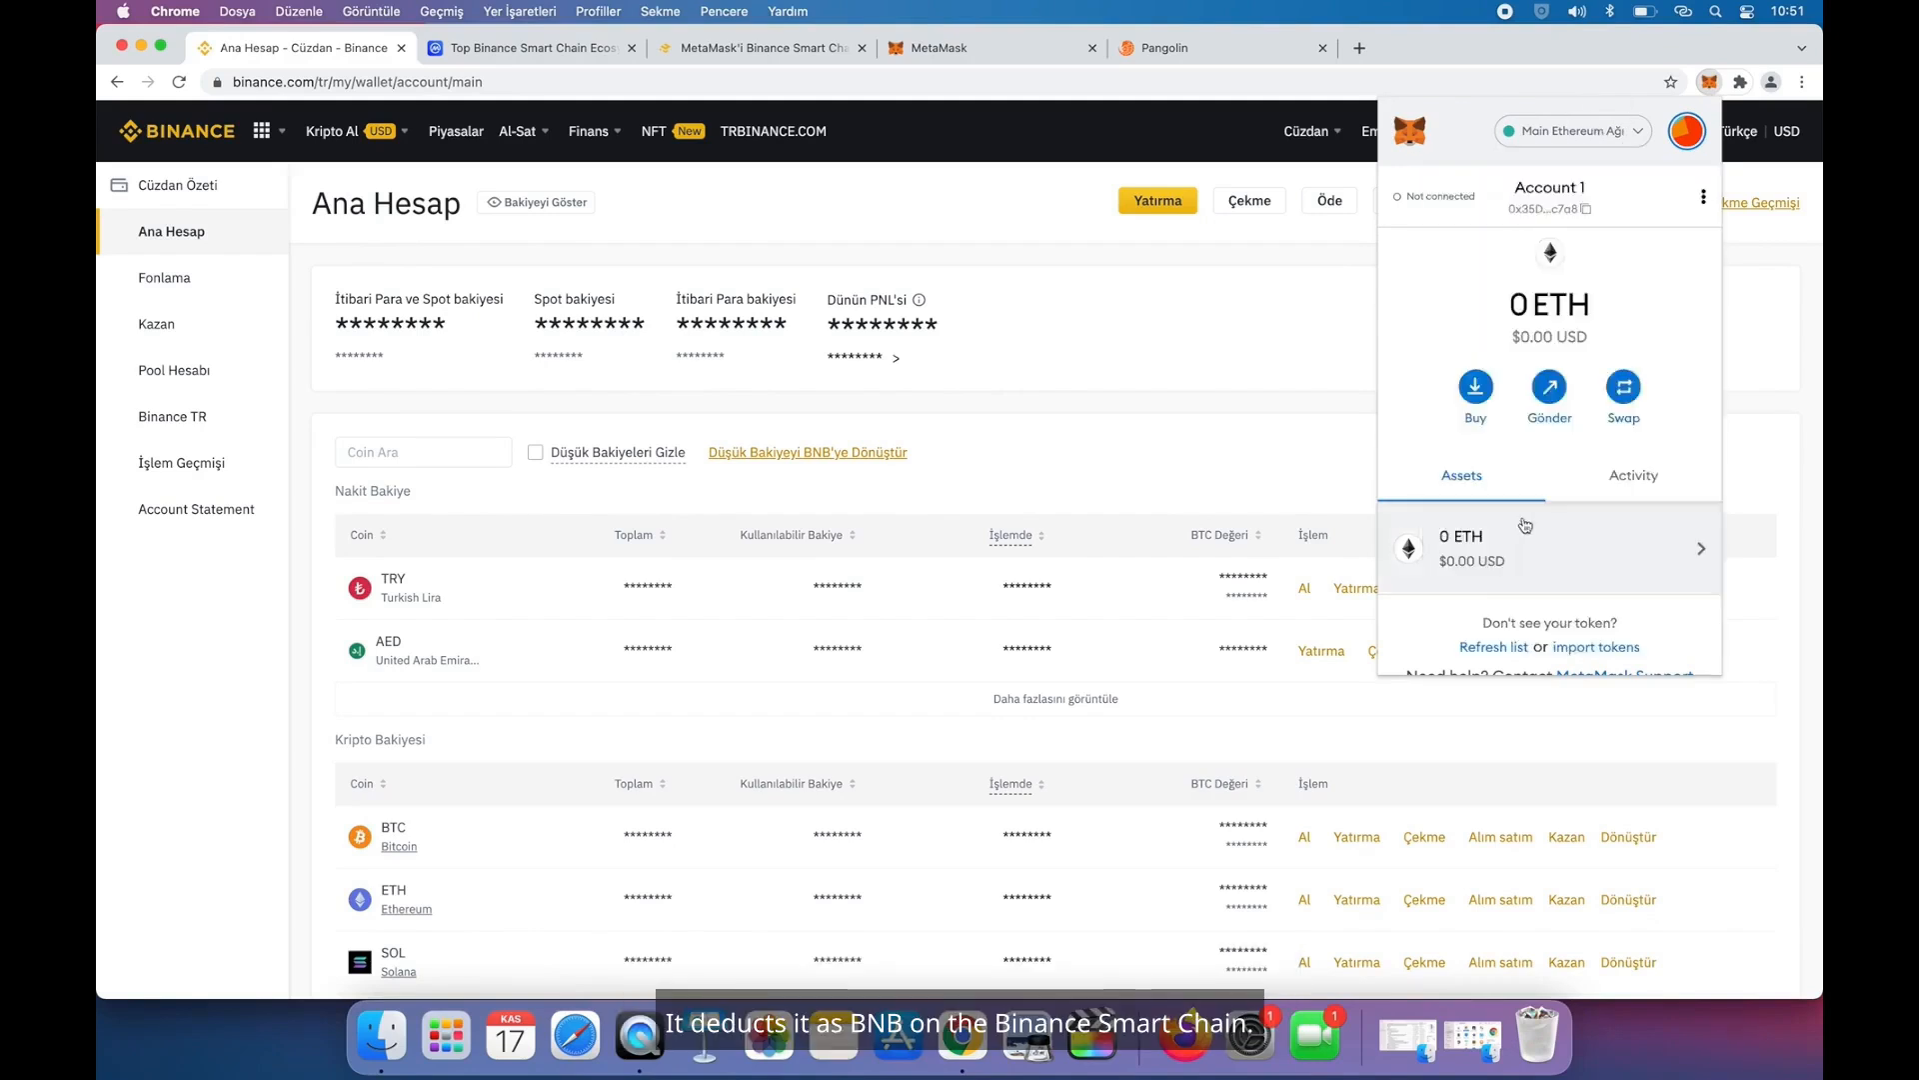
click(1565, 131)
click(1530, 588)
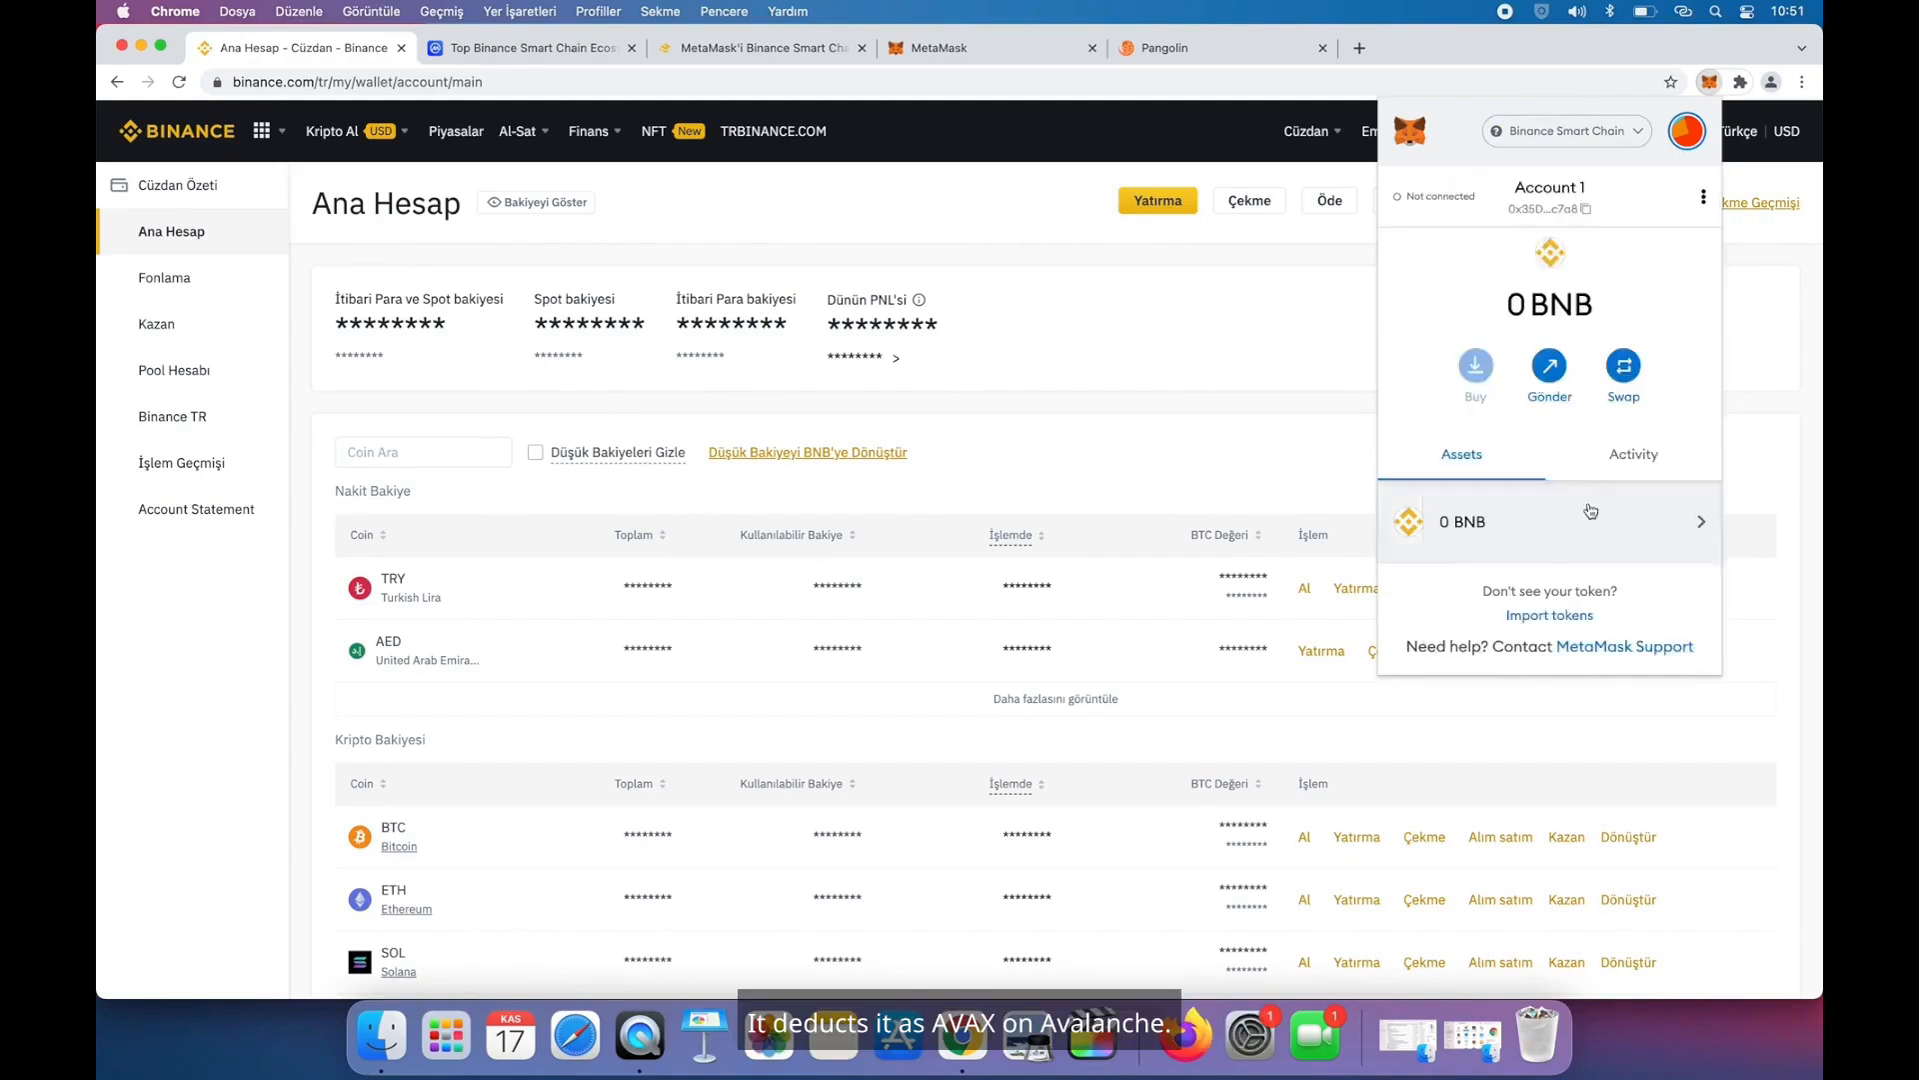
- Switch MetaMask to Binance Smart Chain and copy the Account 1 wallet address
click(1583, 136)
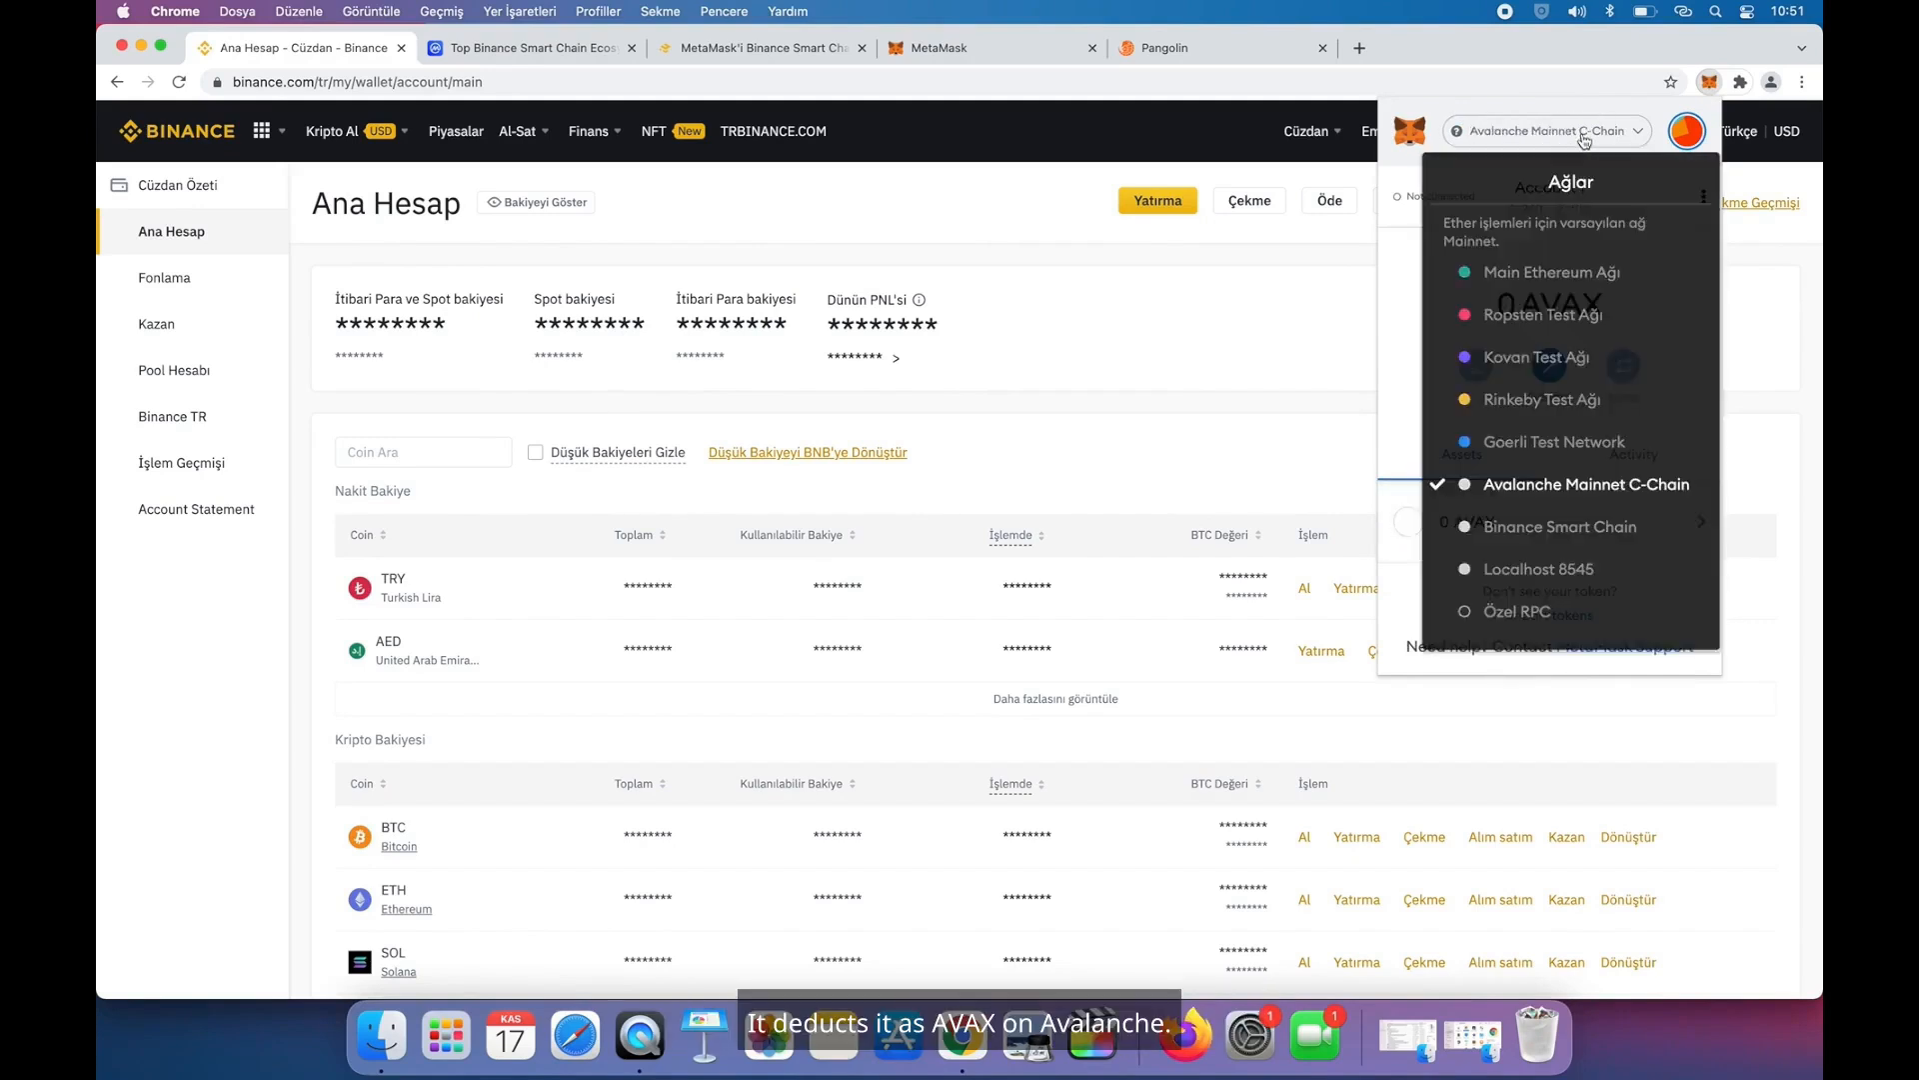
click(1625, 538)
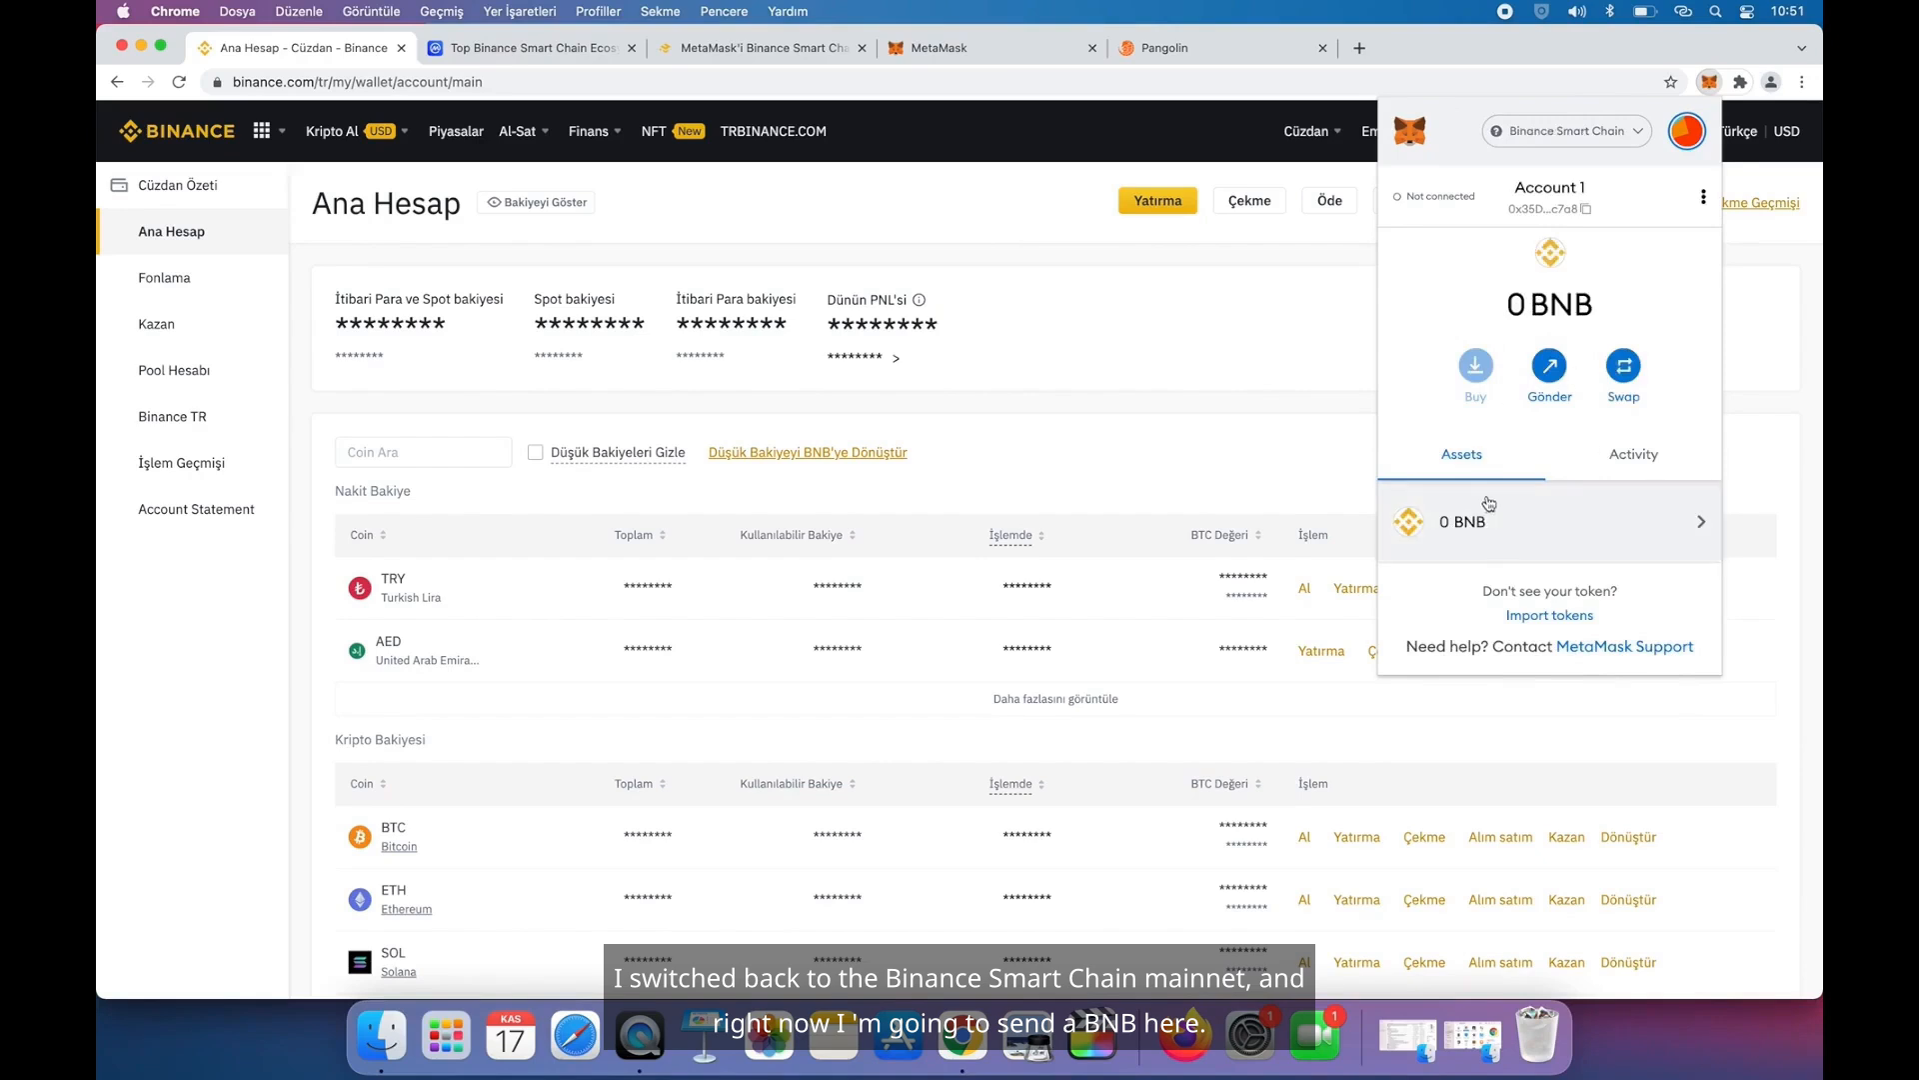
click(1560, 195)
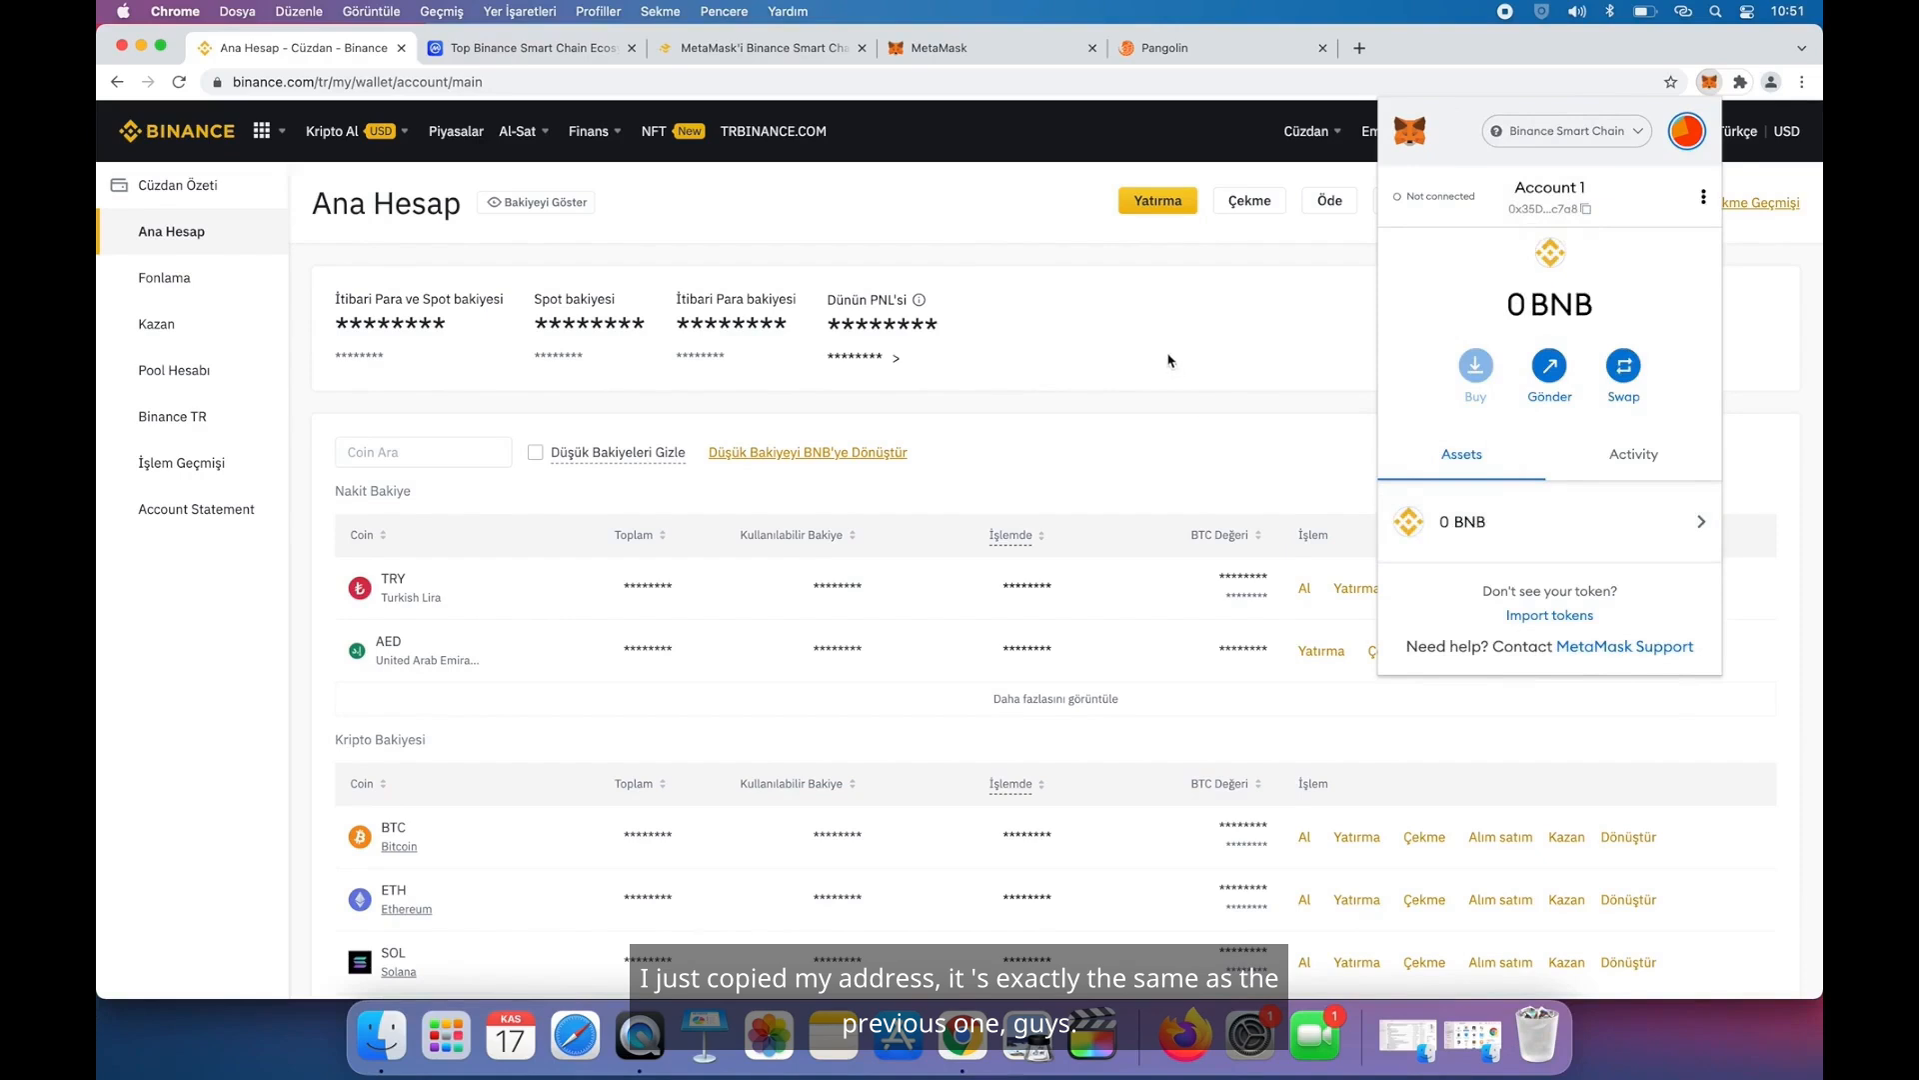
- Close the wallet popup and search the Binance main account's coin list for "bnb"
click(1117, 307)
click(424, 451)
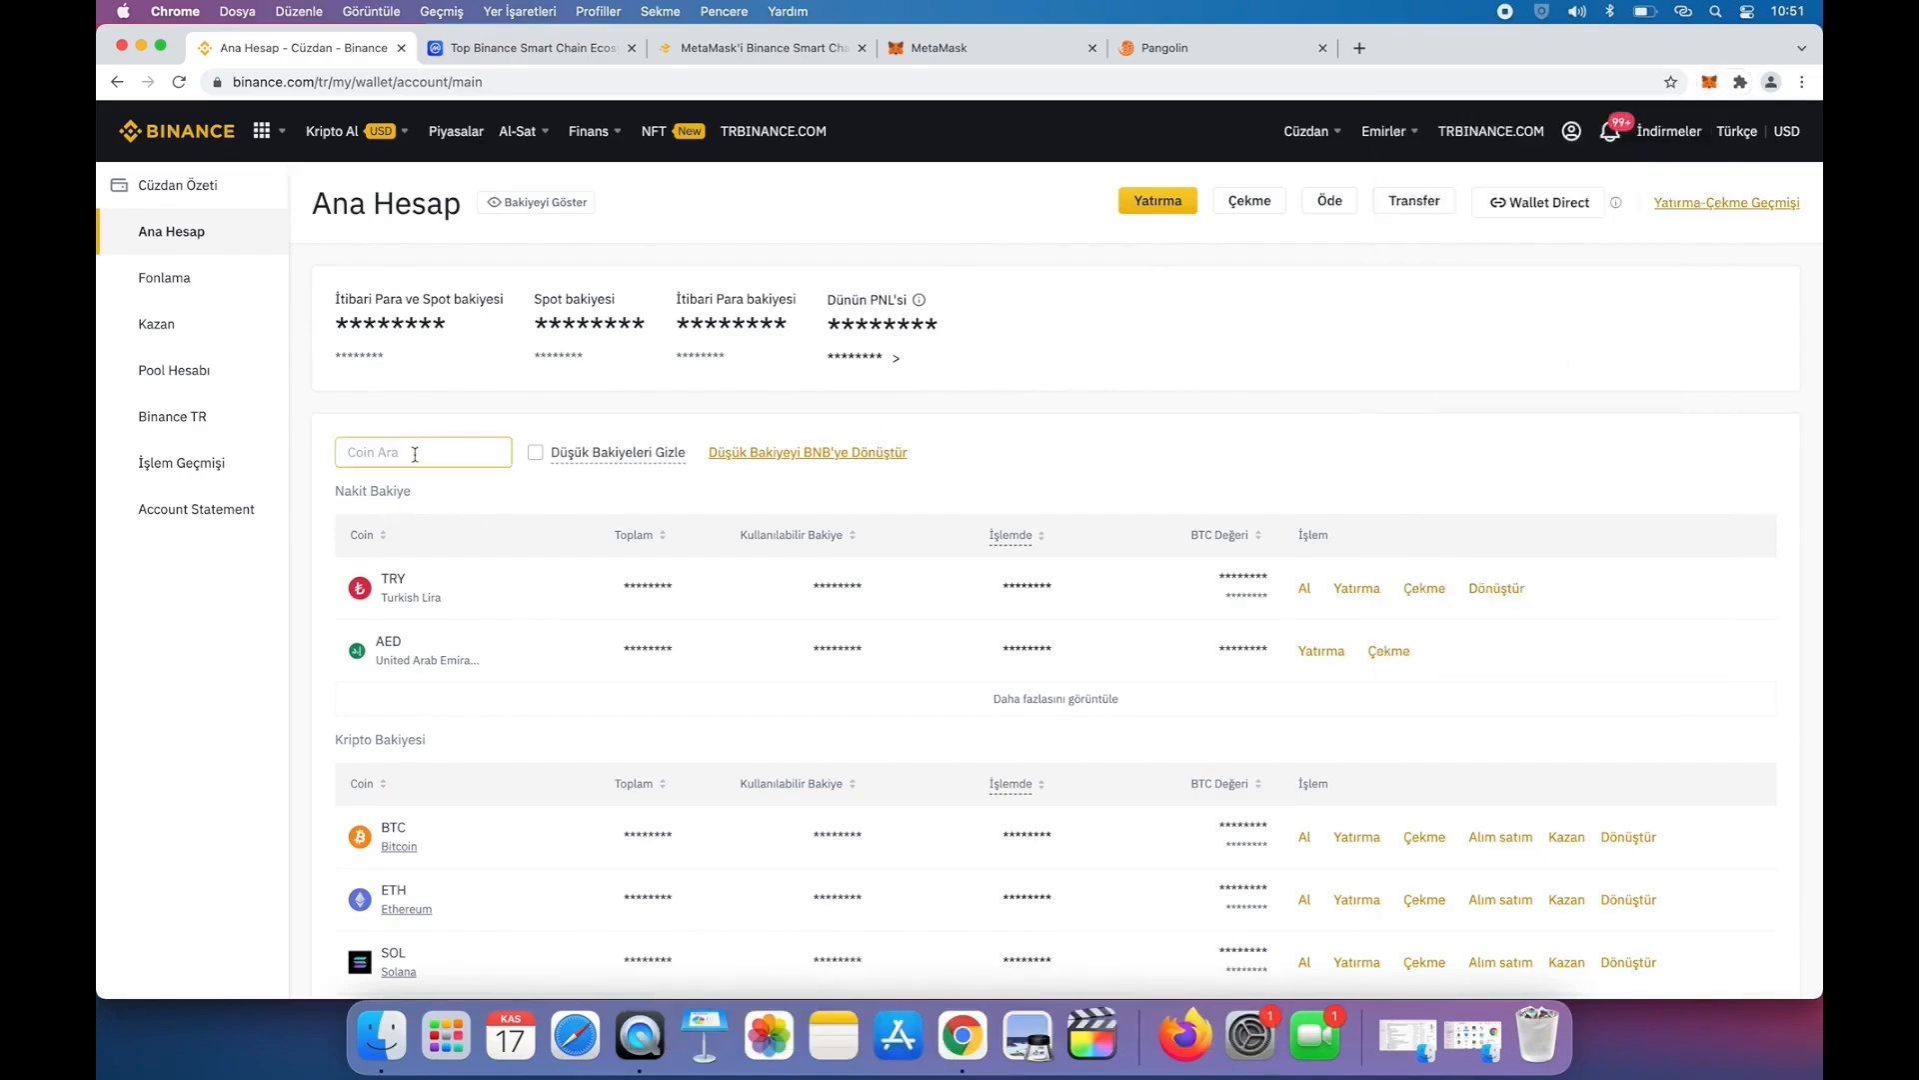
text(bnb)
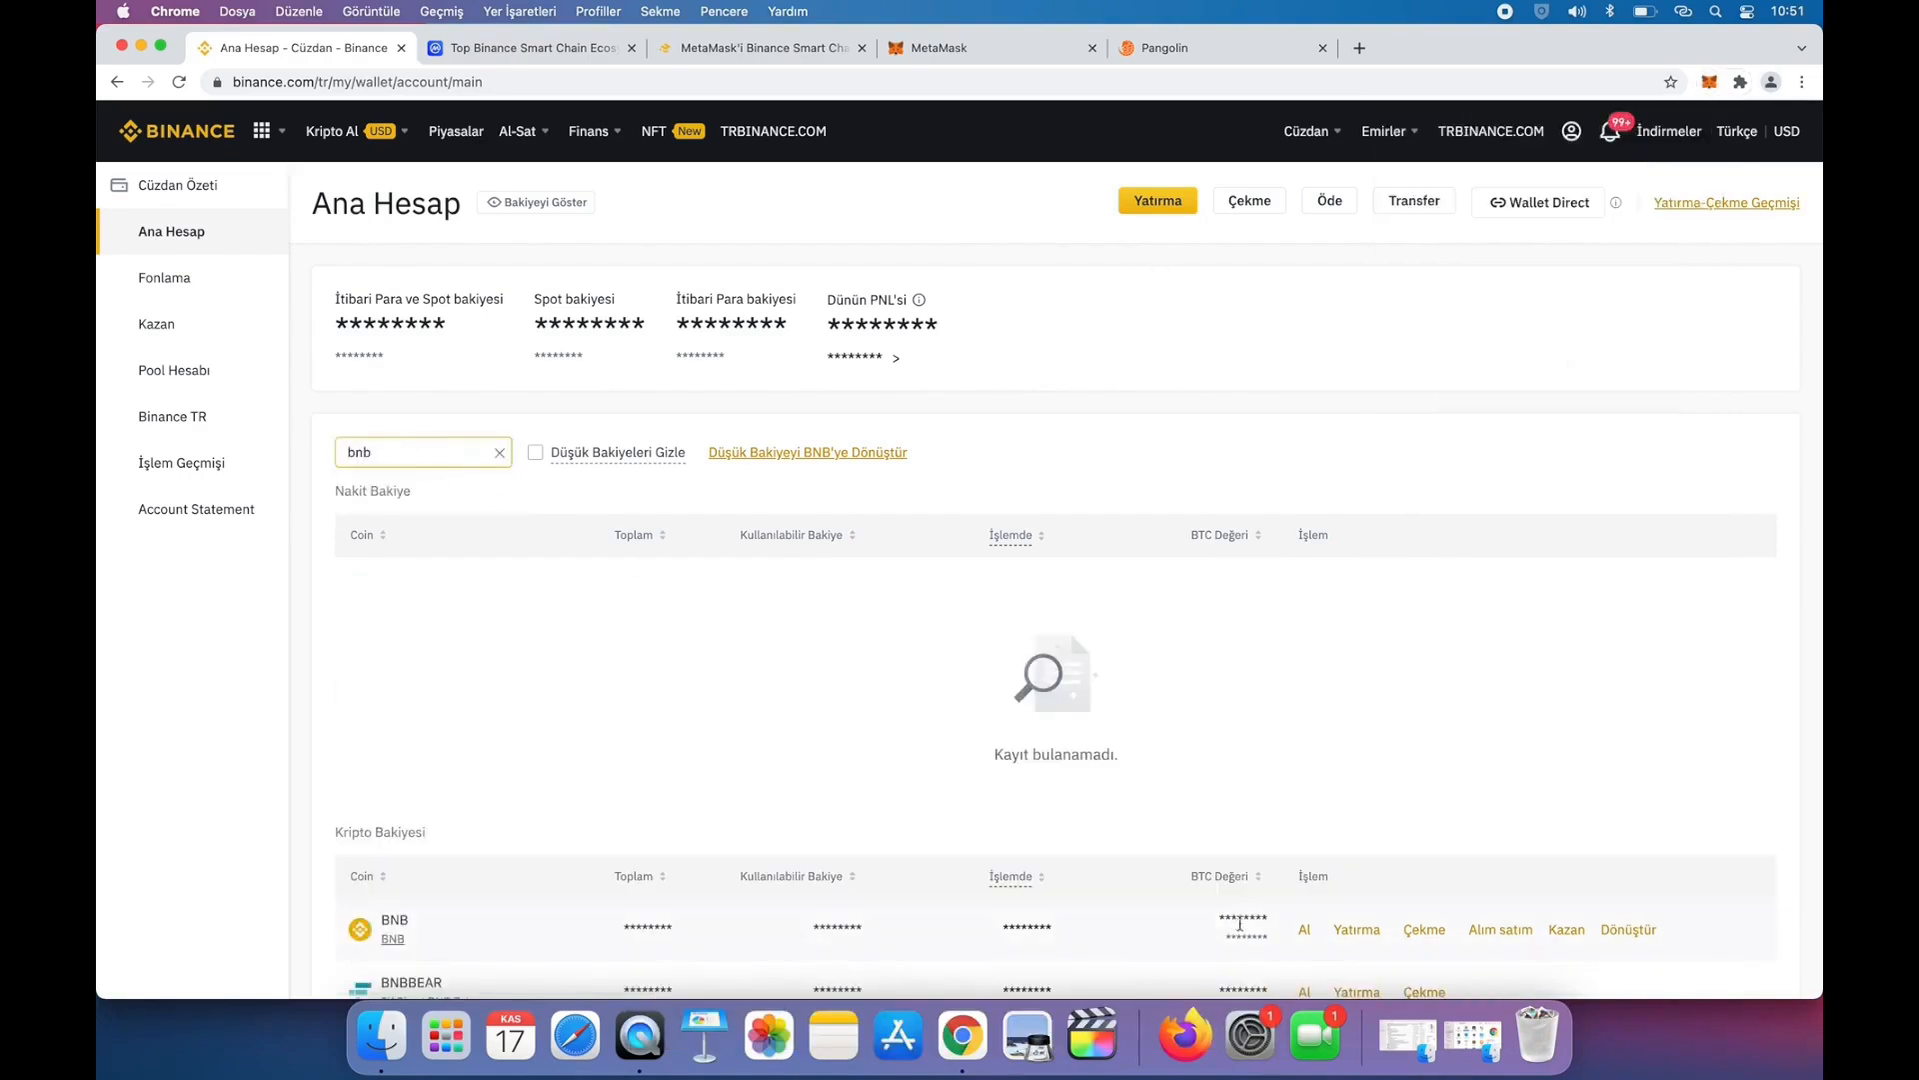
- Withdraw 0.5005 BNB to the copied wallet address over the BSC Binance Smart Chain (BEP20) network and confirm the transfer network
click(1423, 929)
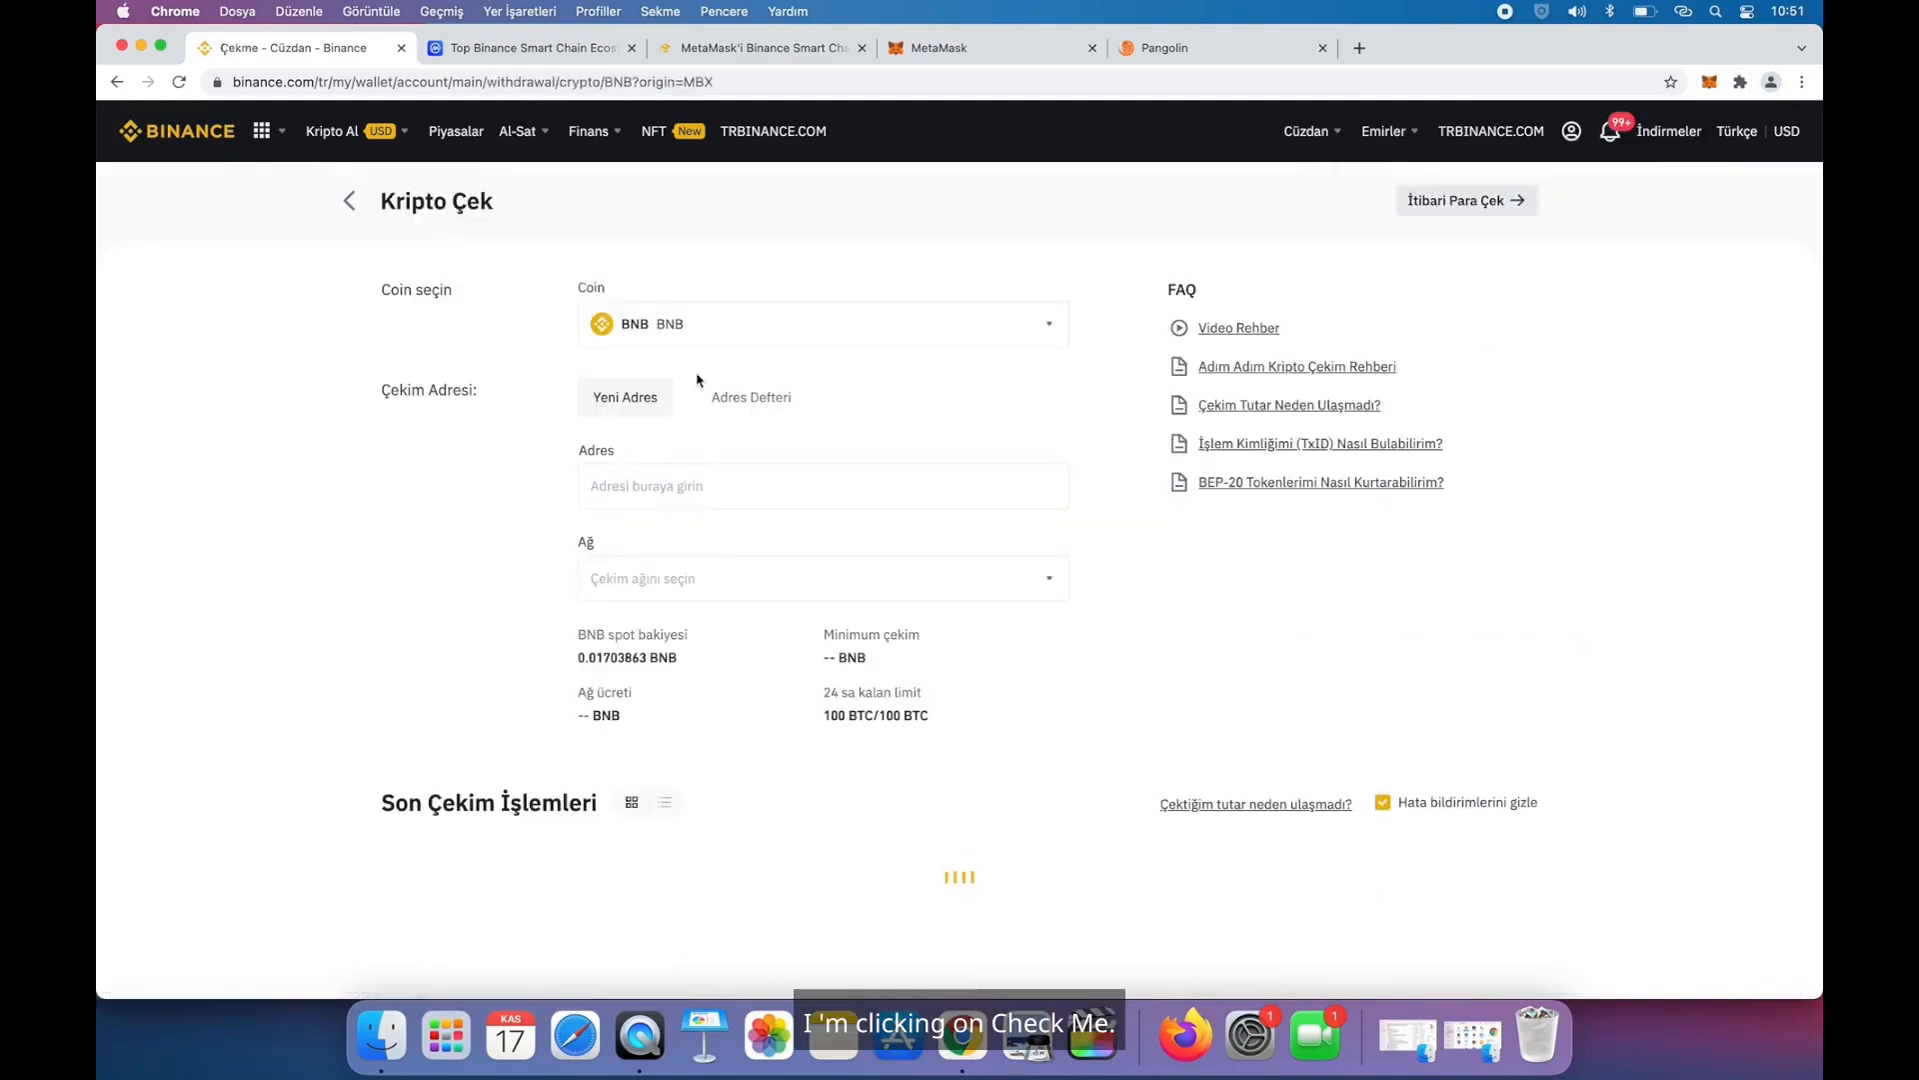
click(660, 470)
key(super+v)
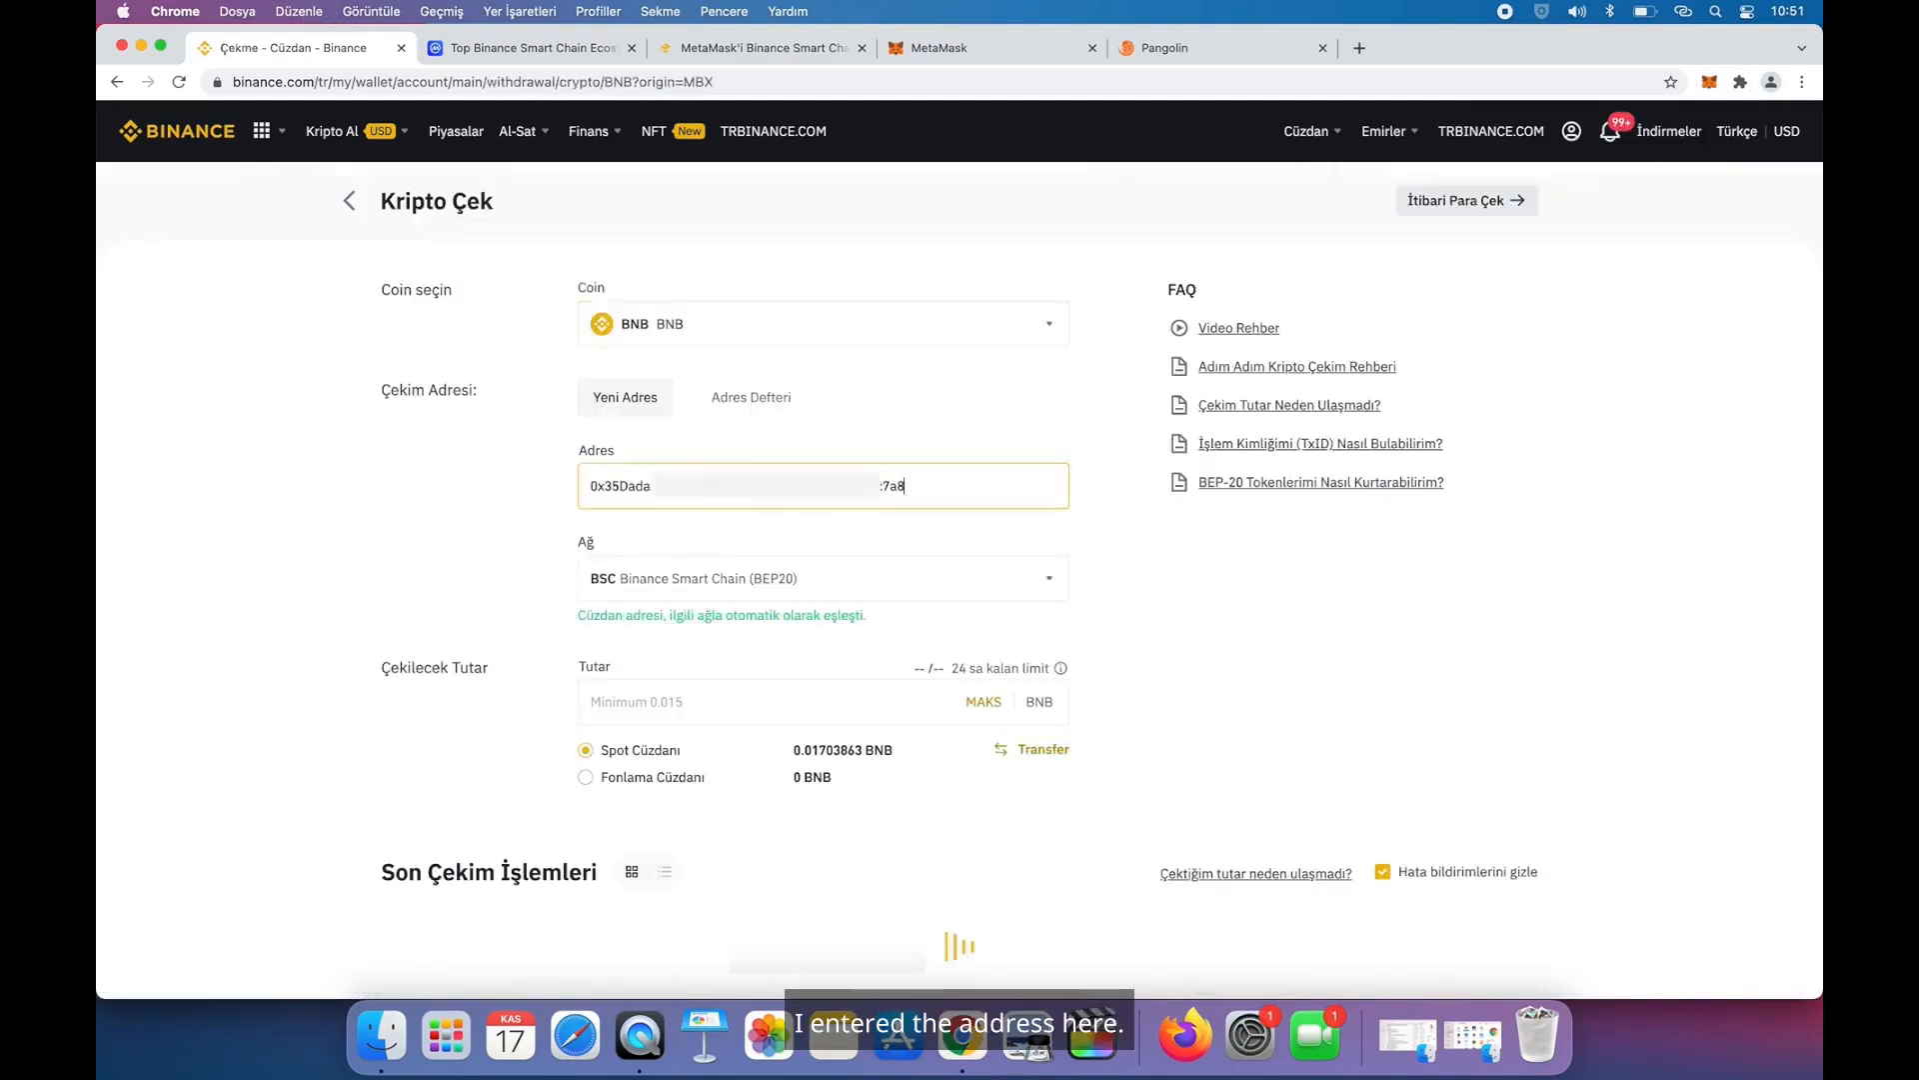
click(645, 670)
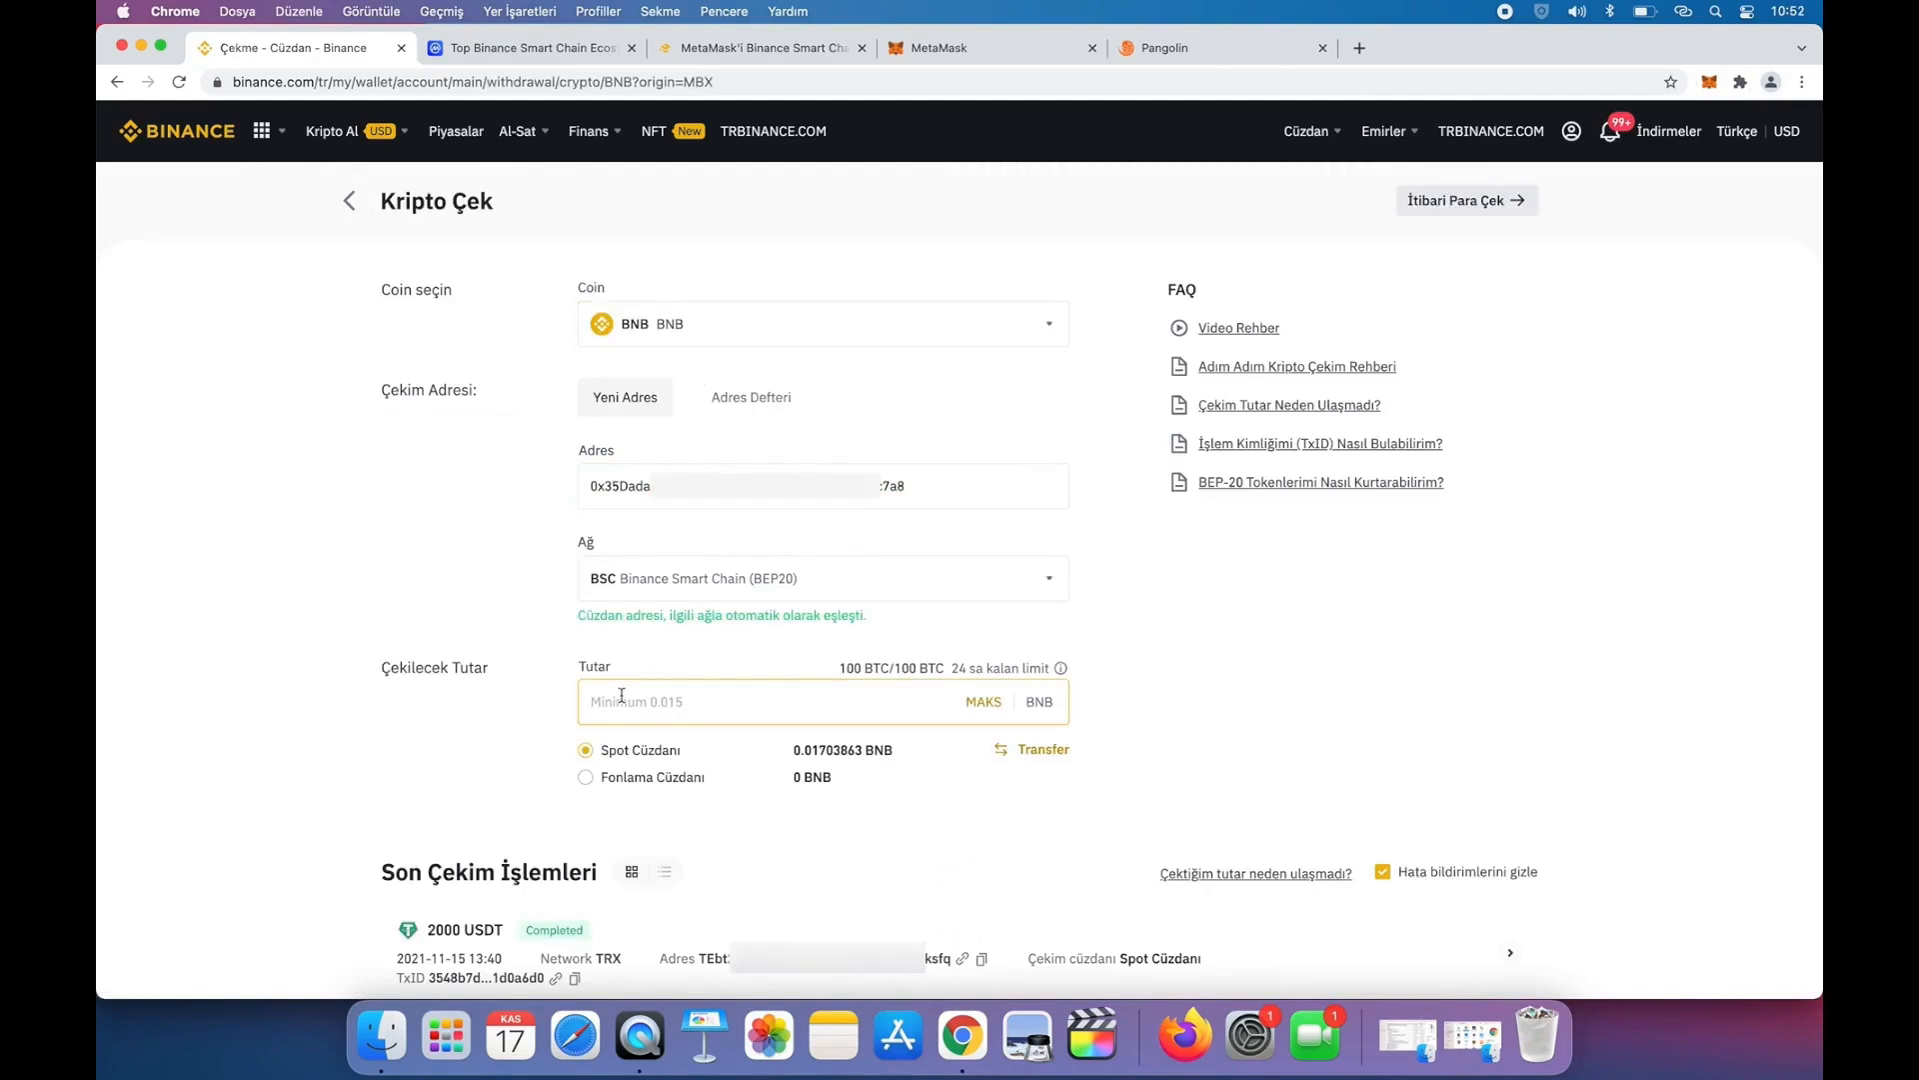
text(0.5005)
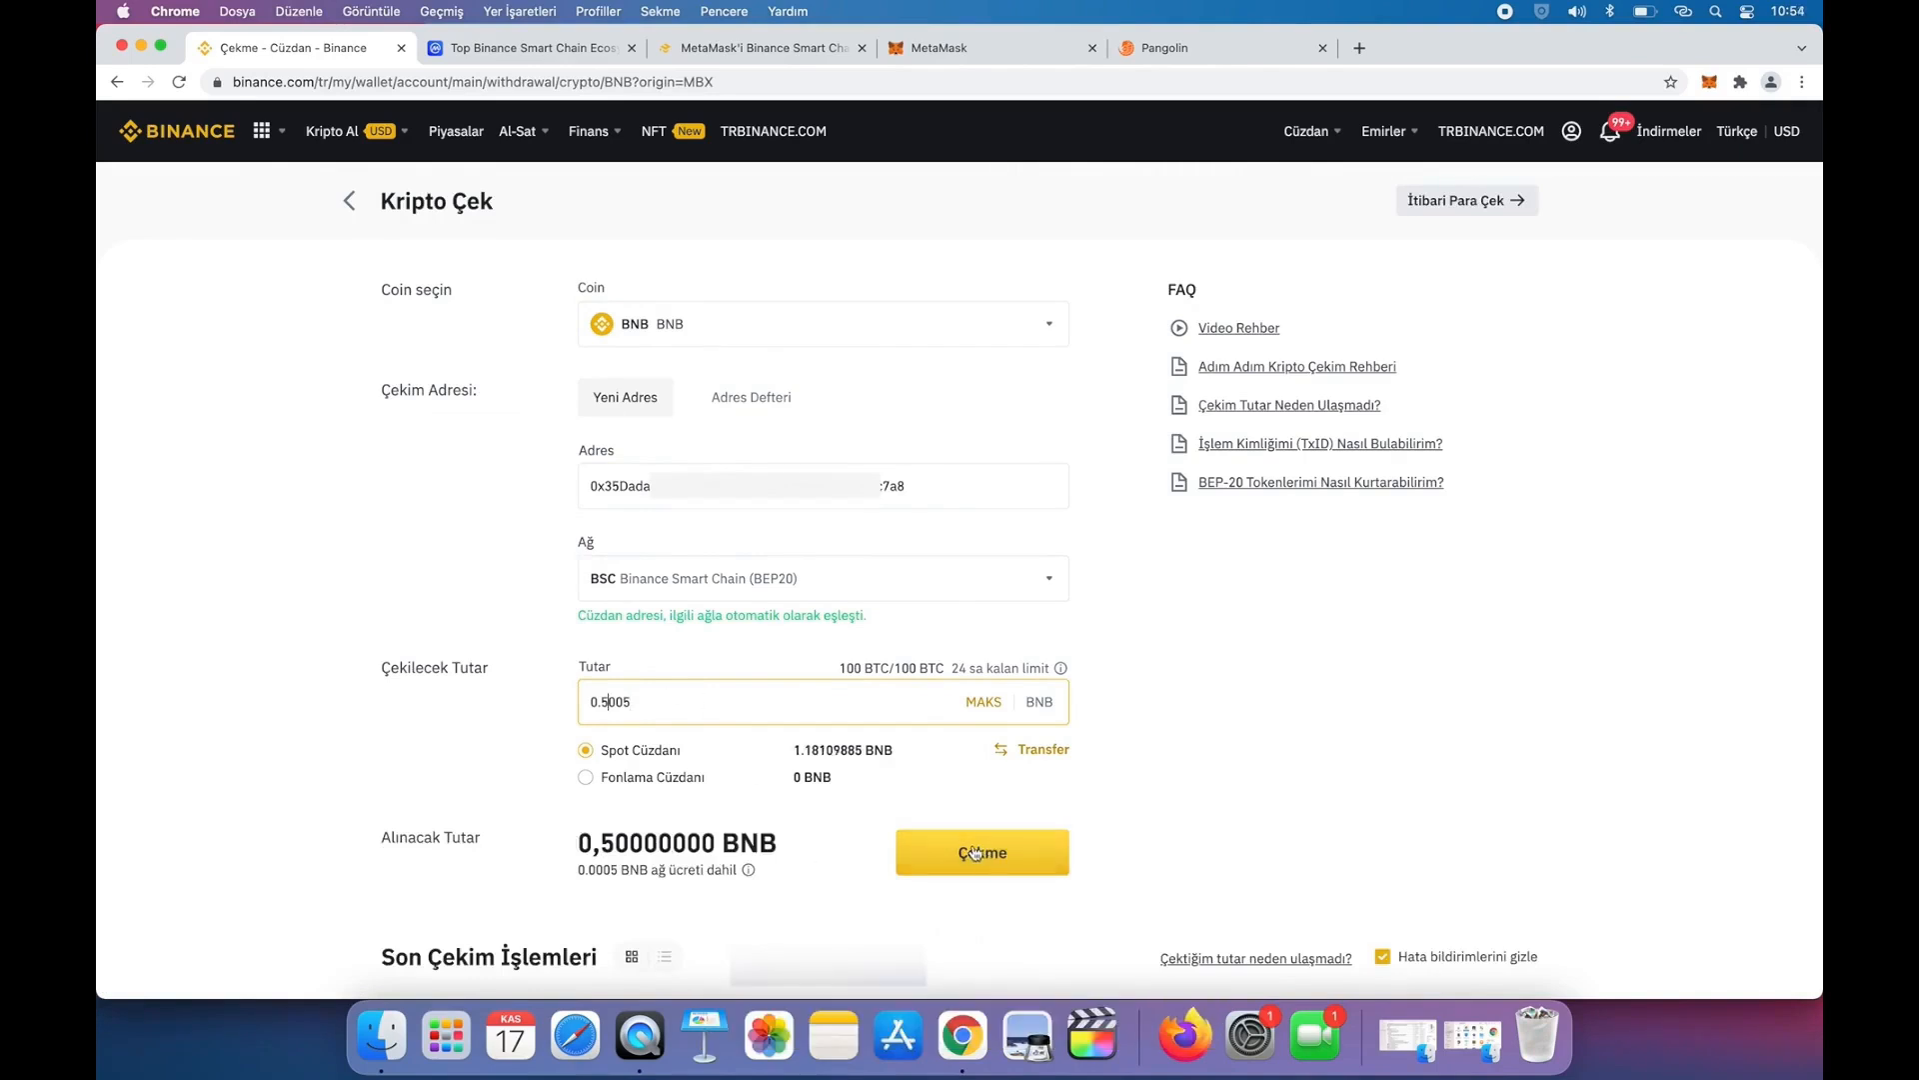
click(975, 853)
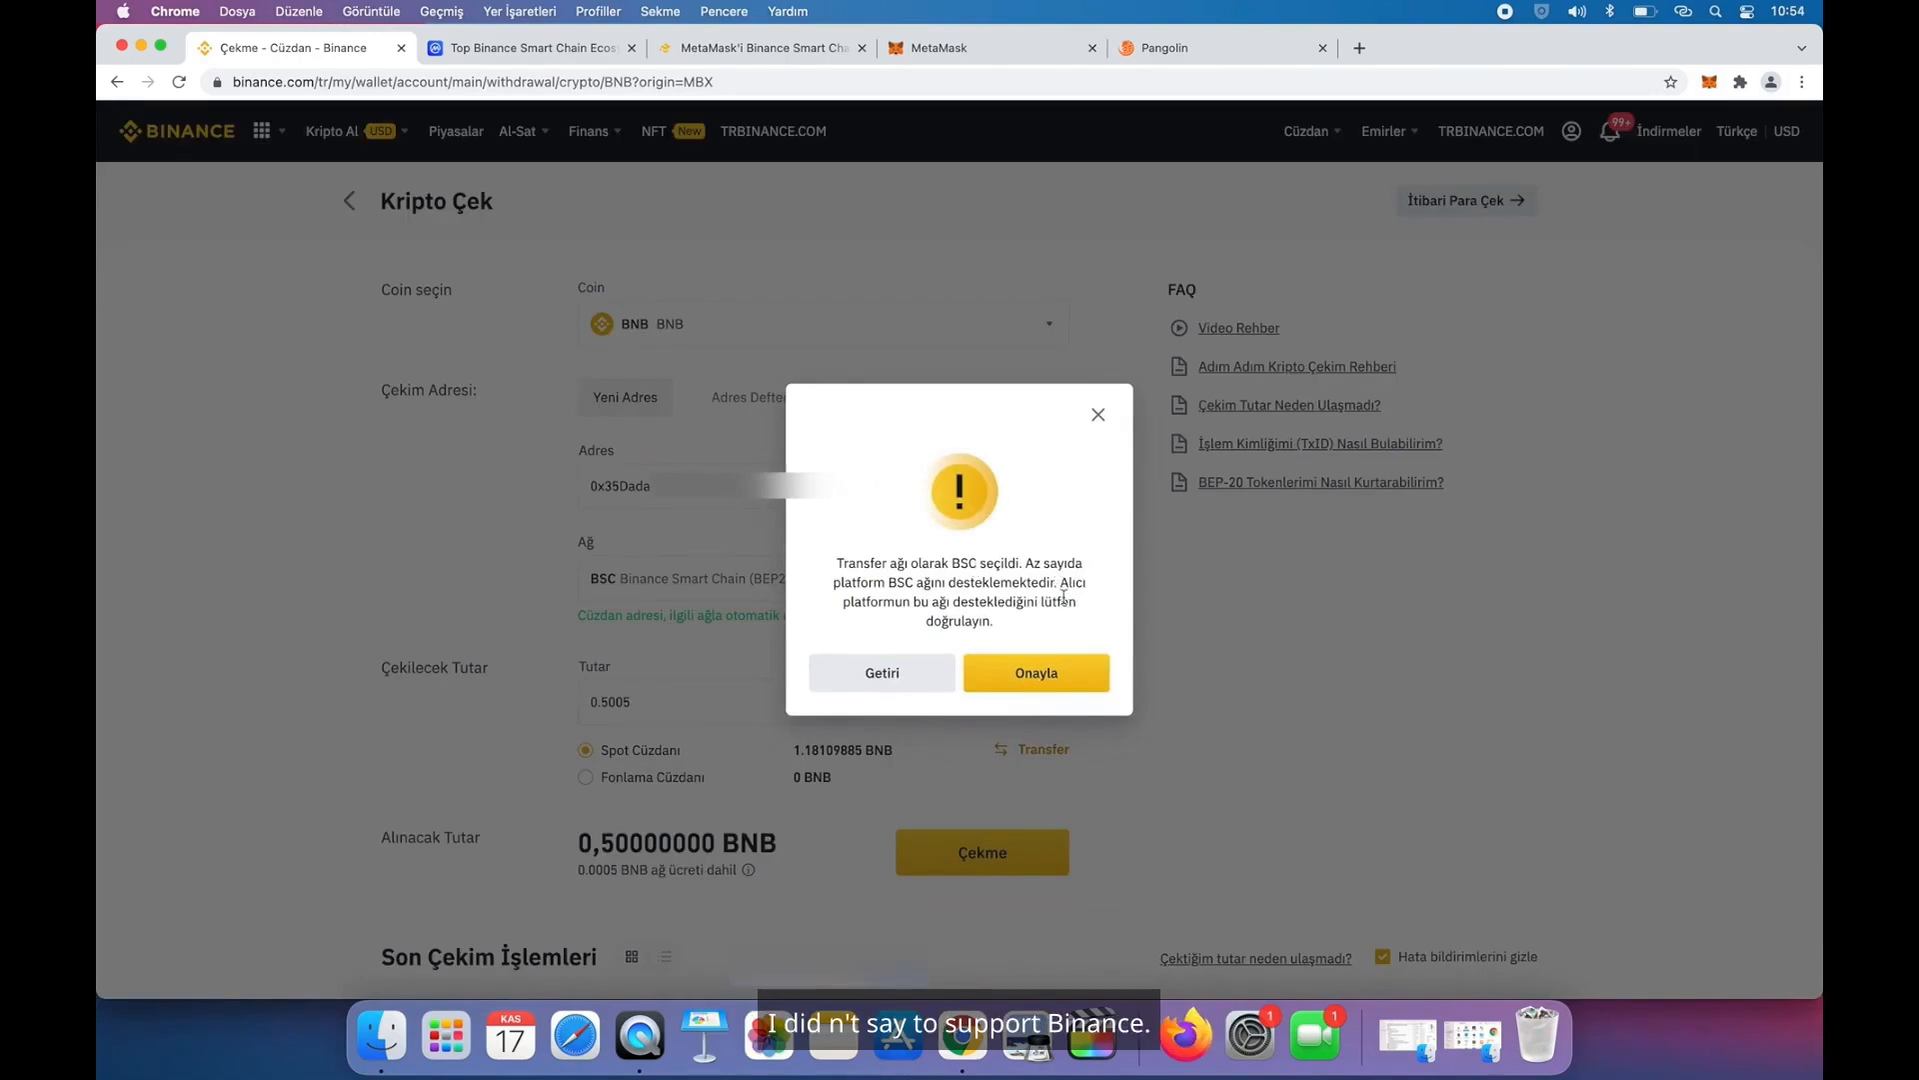
click(1063, 677)
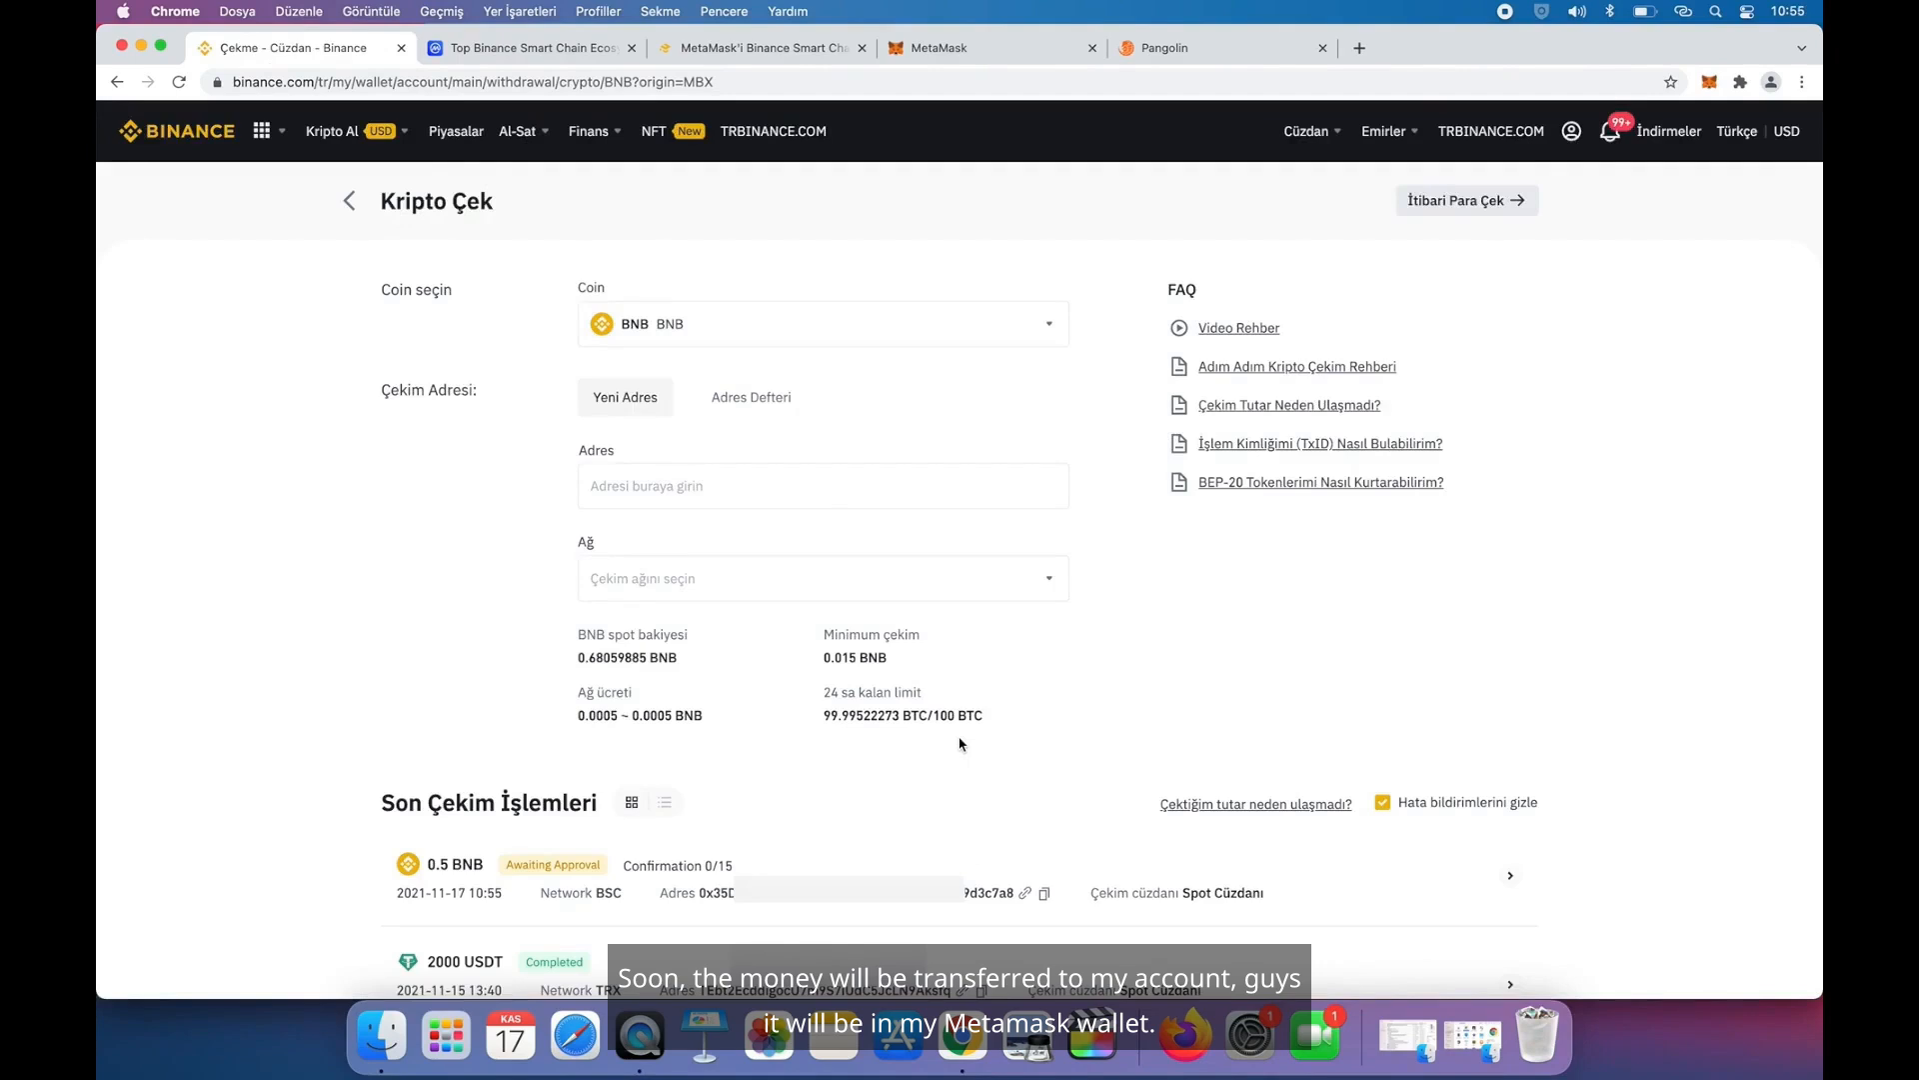
- Check the Account 1 BNB balance in MetaMask on Binance Smart Chain and close the wallet popup
click(1712, 83)
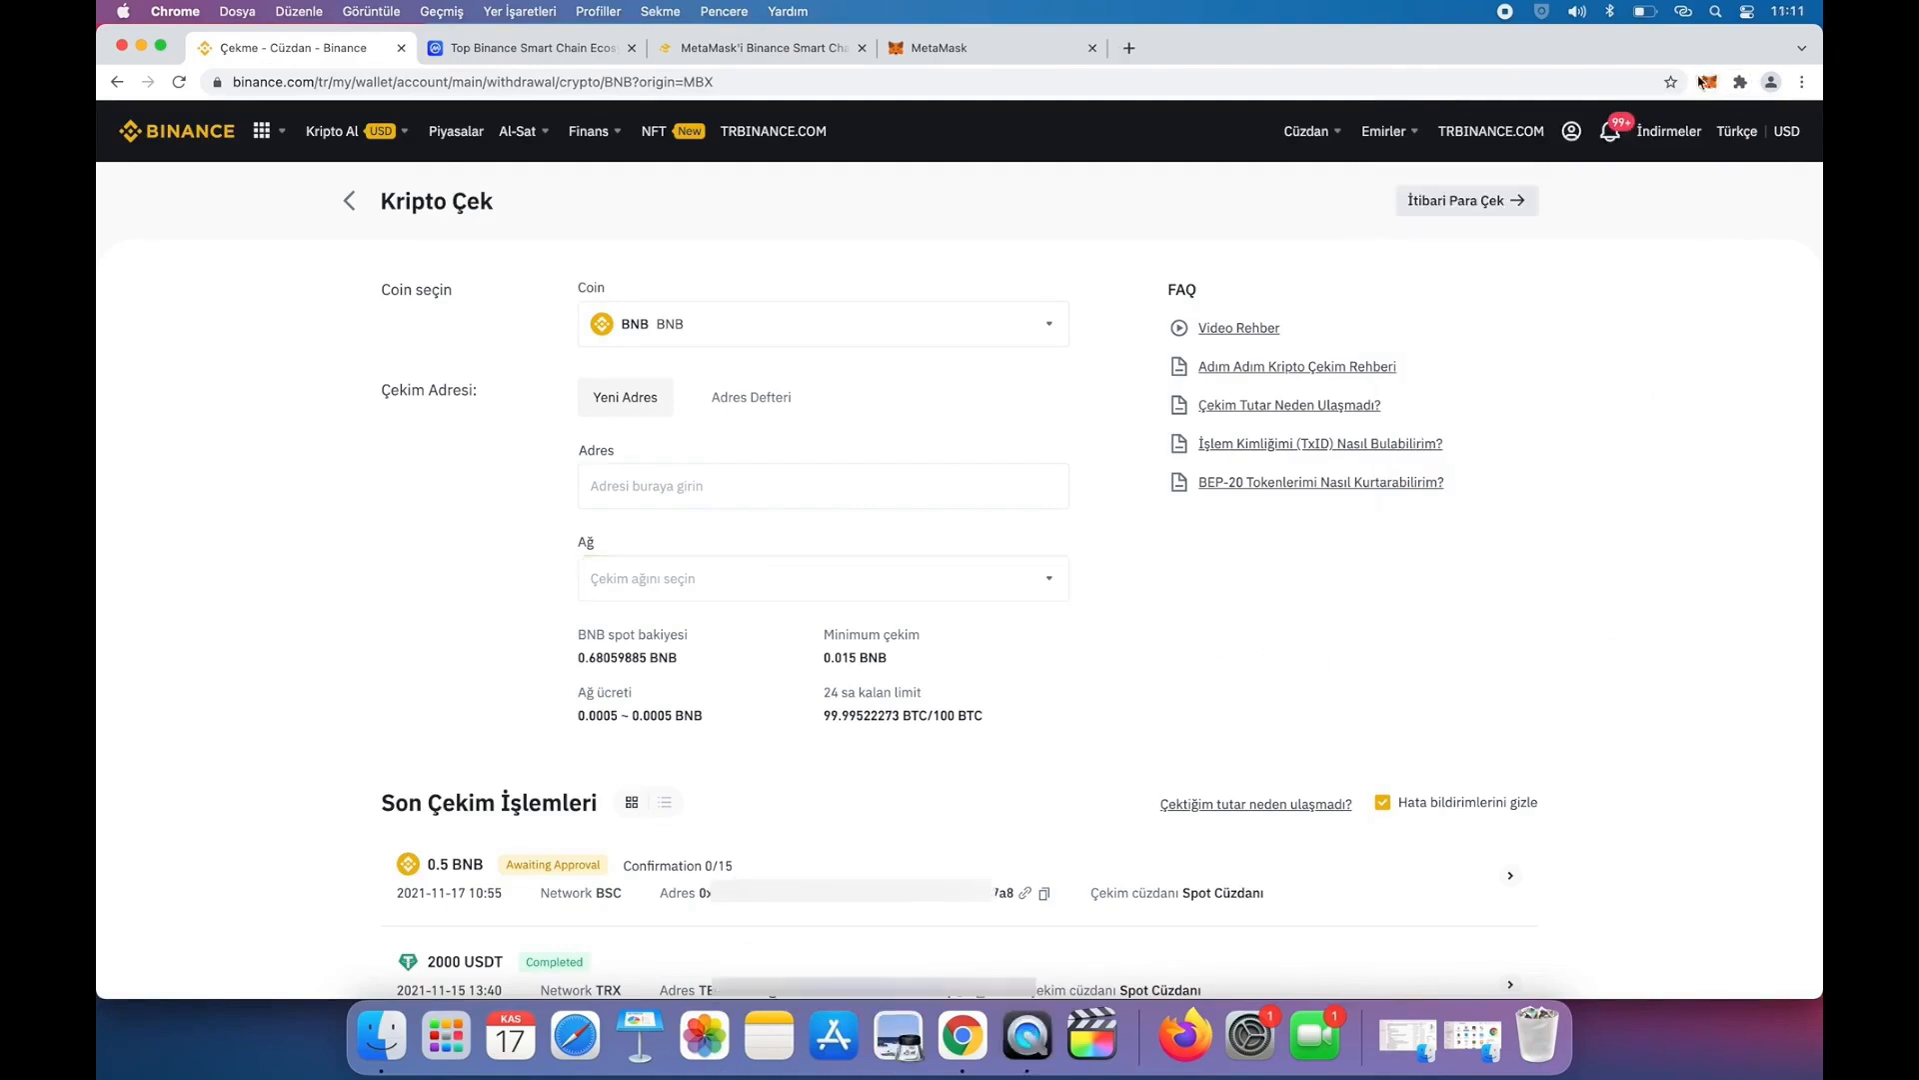
click(1709, 83)
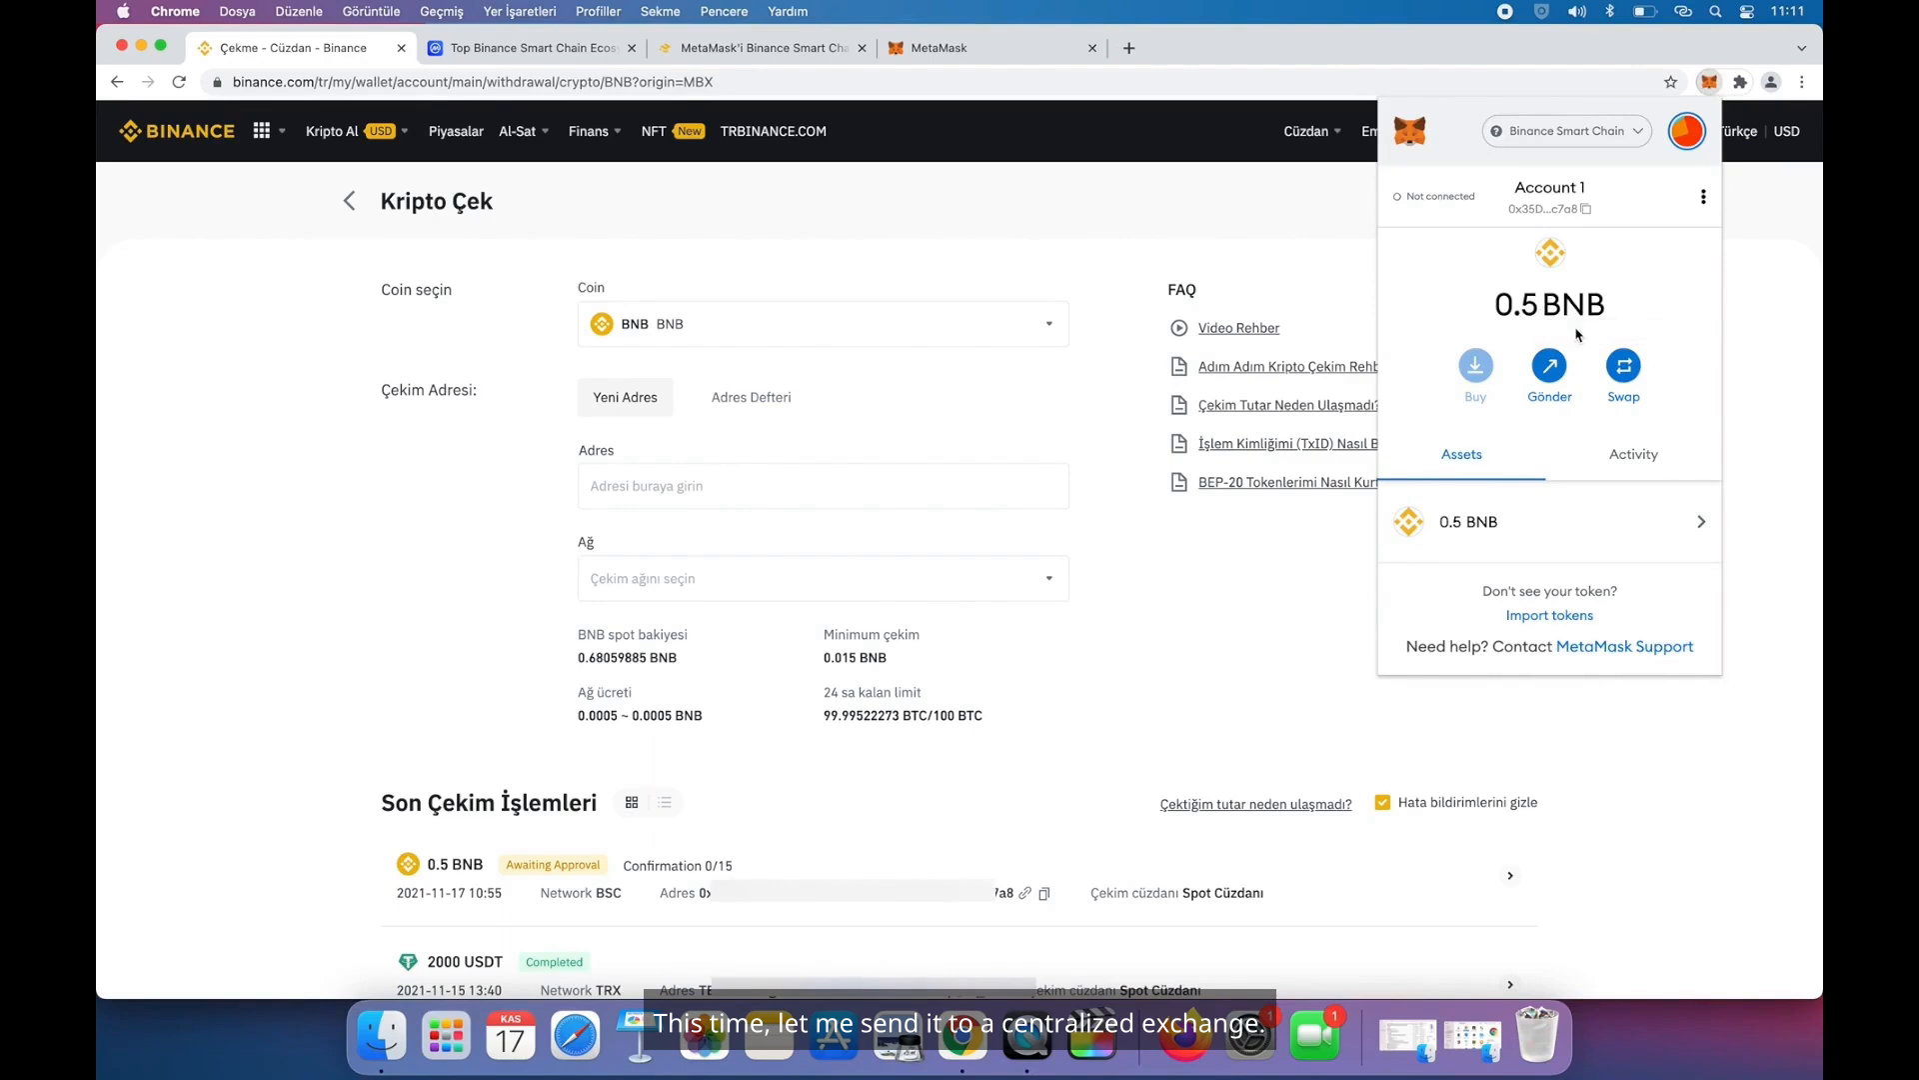
click(1209, 216)
- Find BNB in the Binance main account by searching "bnb" and open its deposit details for the BSC Binance Smart Chain (BEP20) network
click(355, 200)
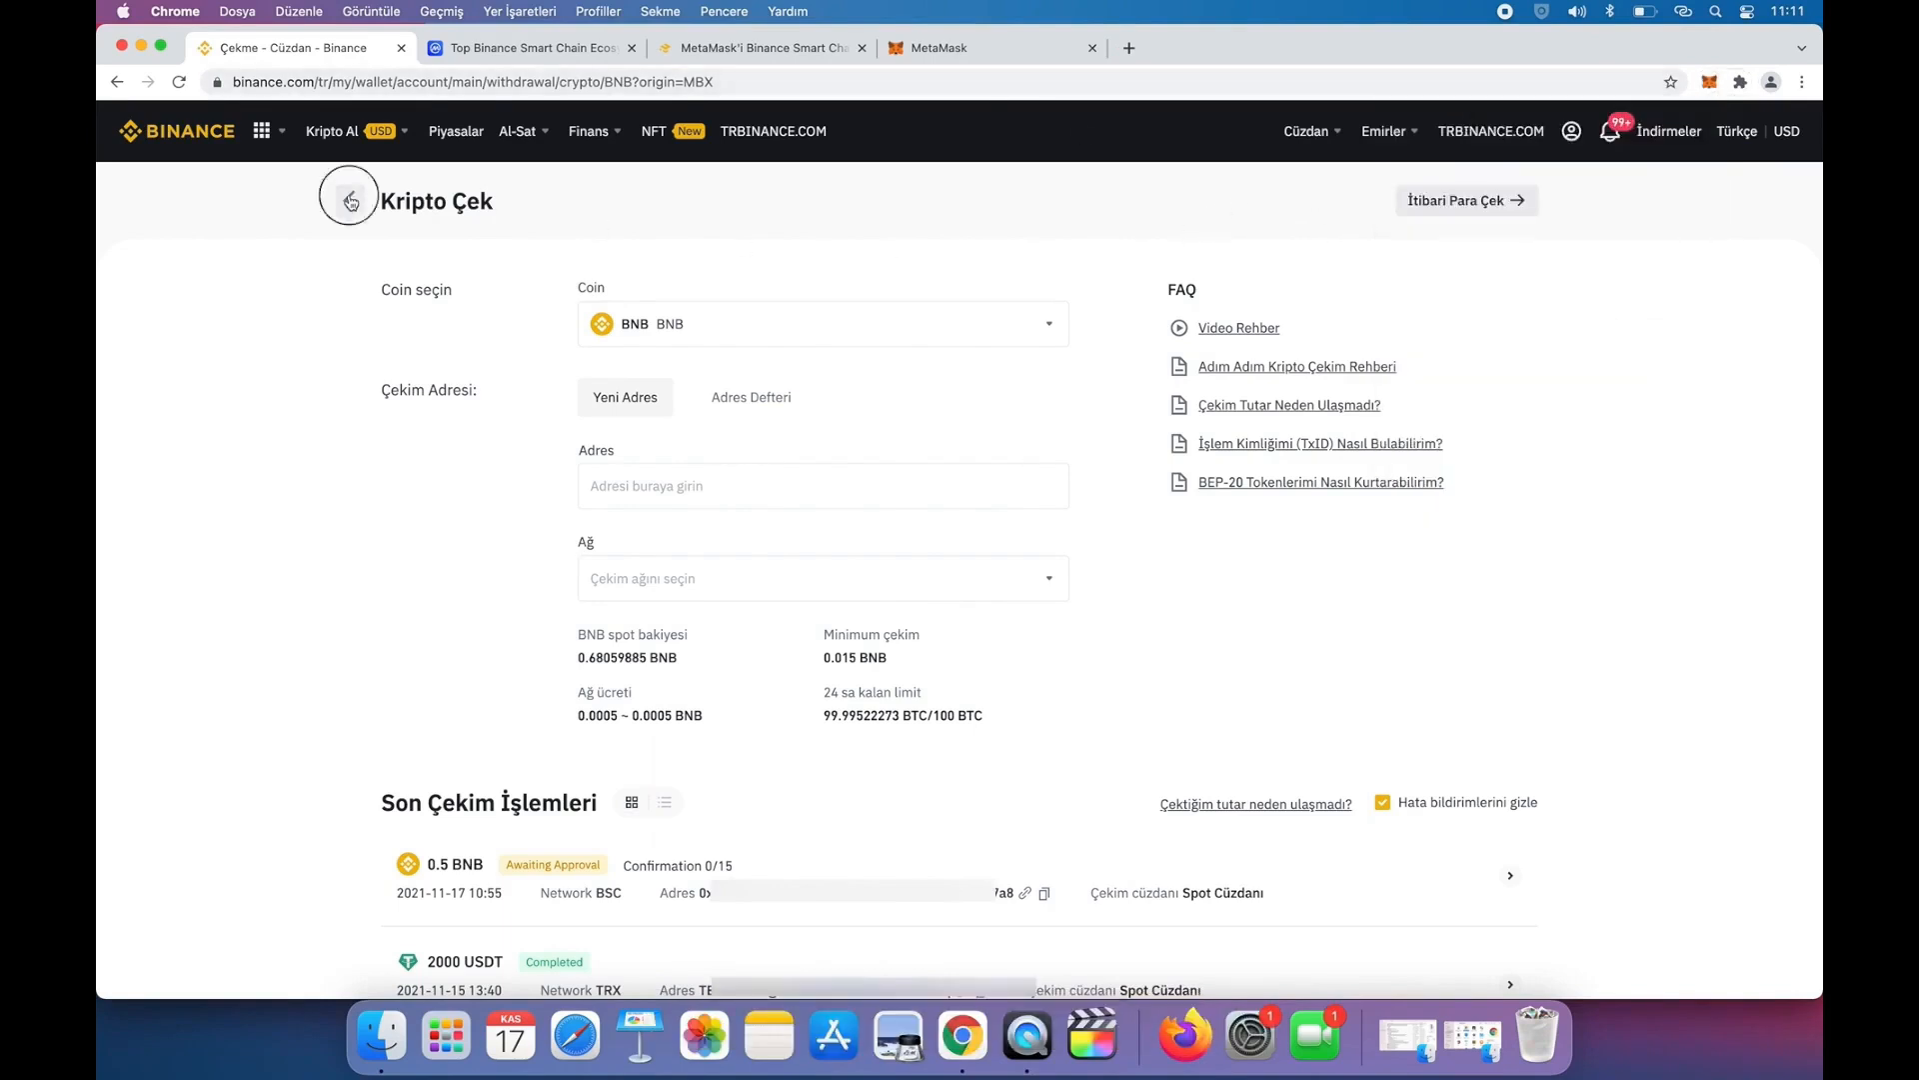
click(420, 447)
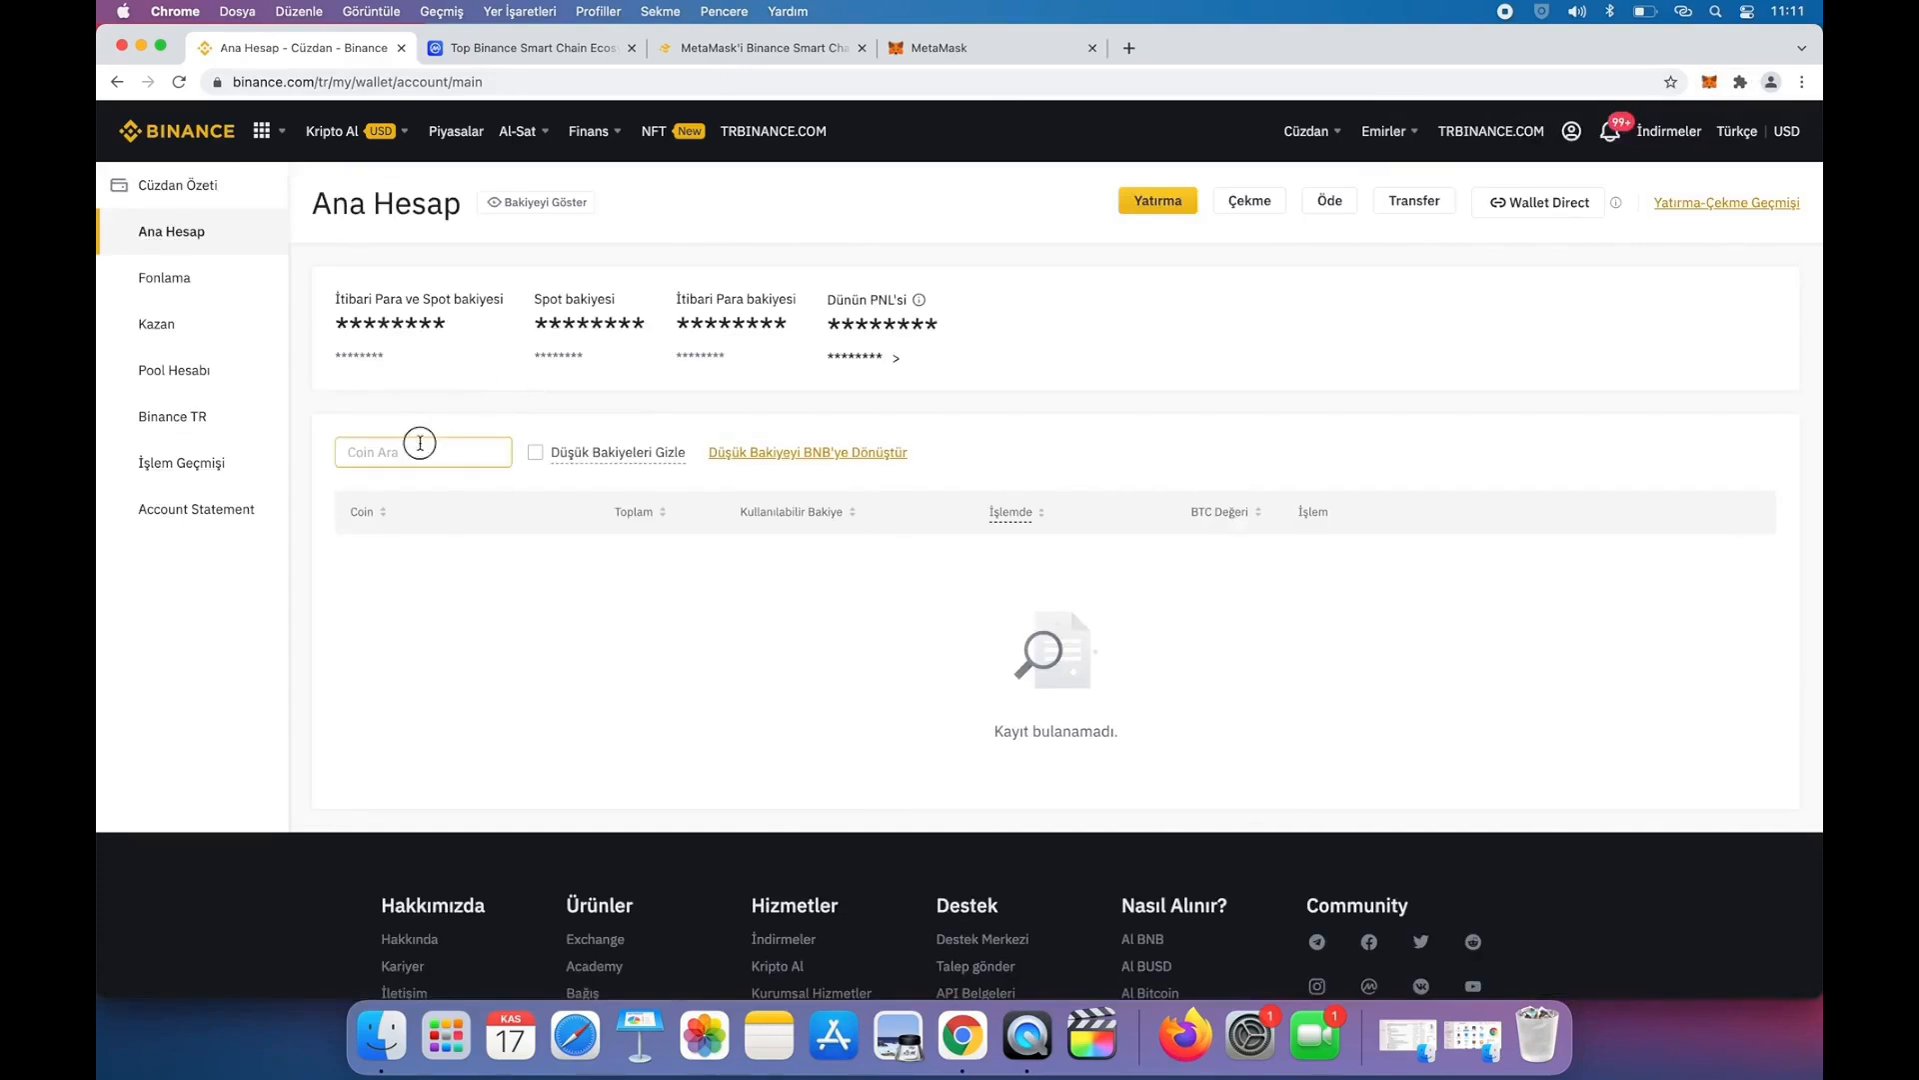
text(bnb)
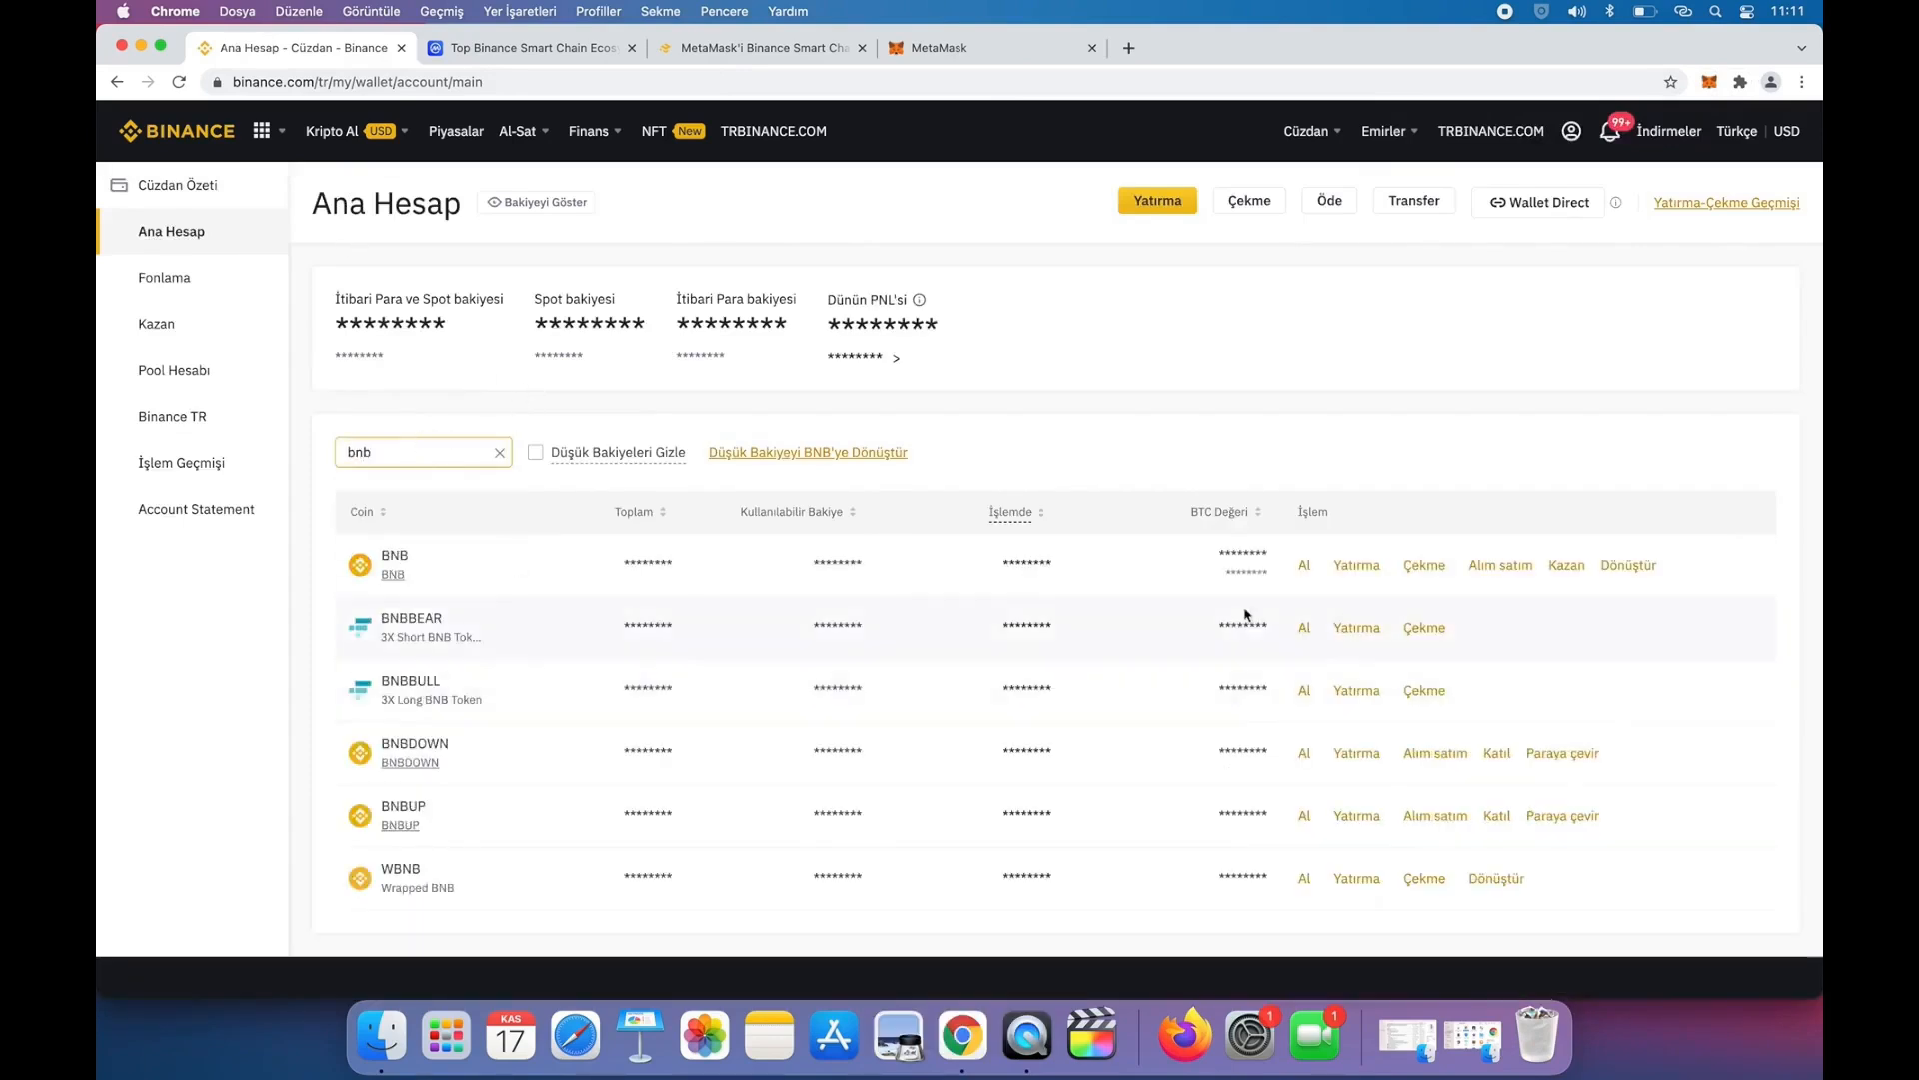
click(1369, 565)
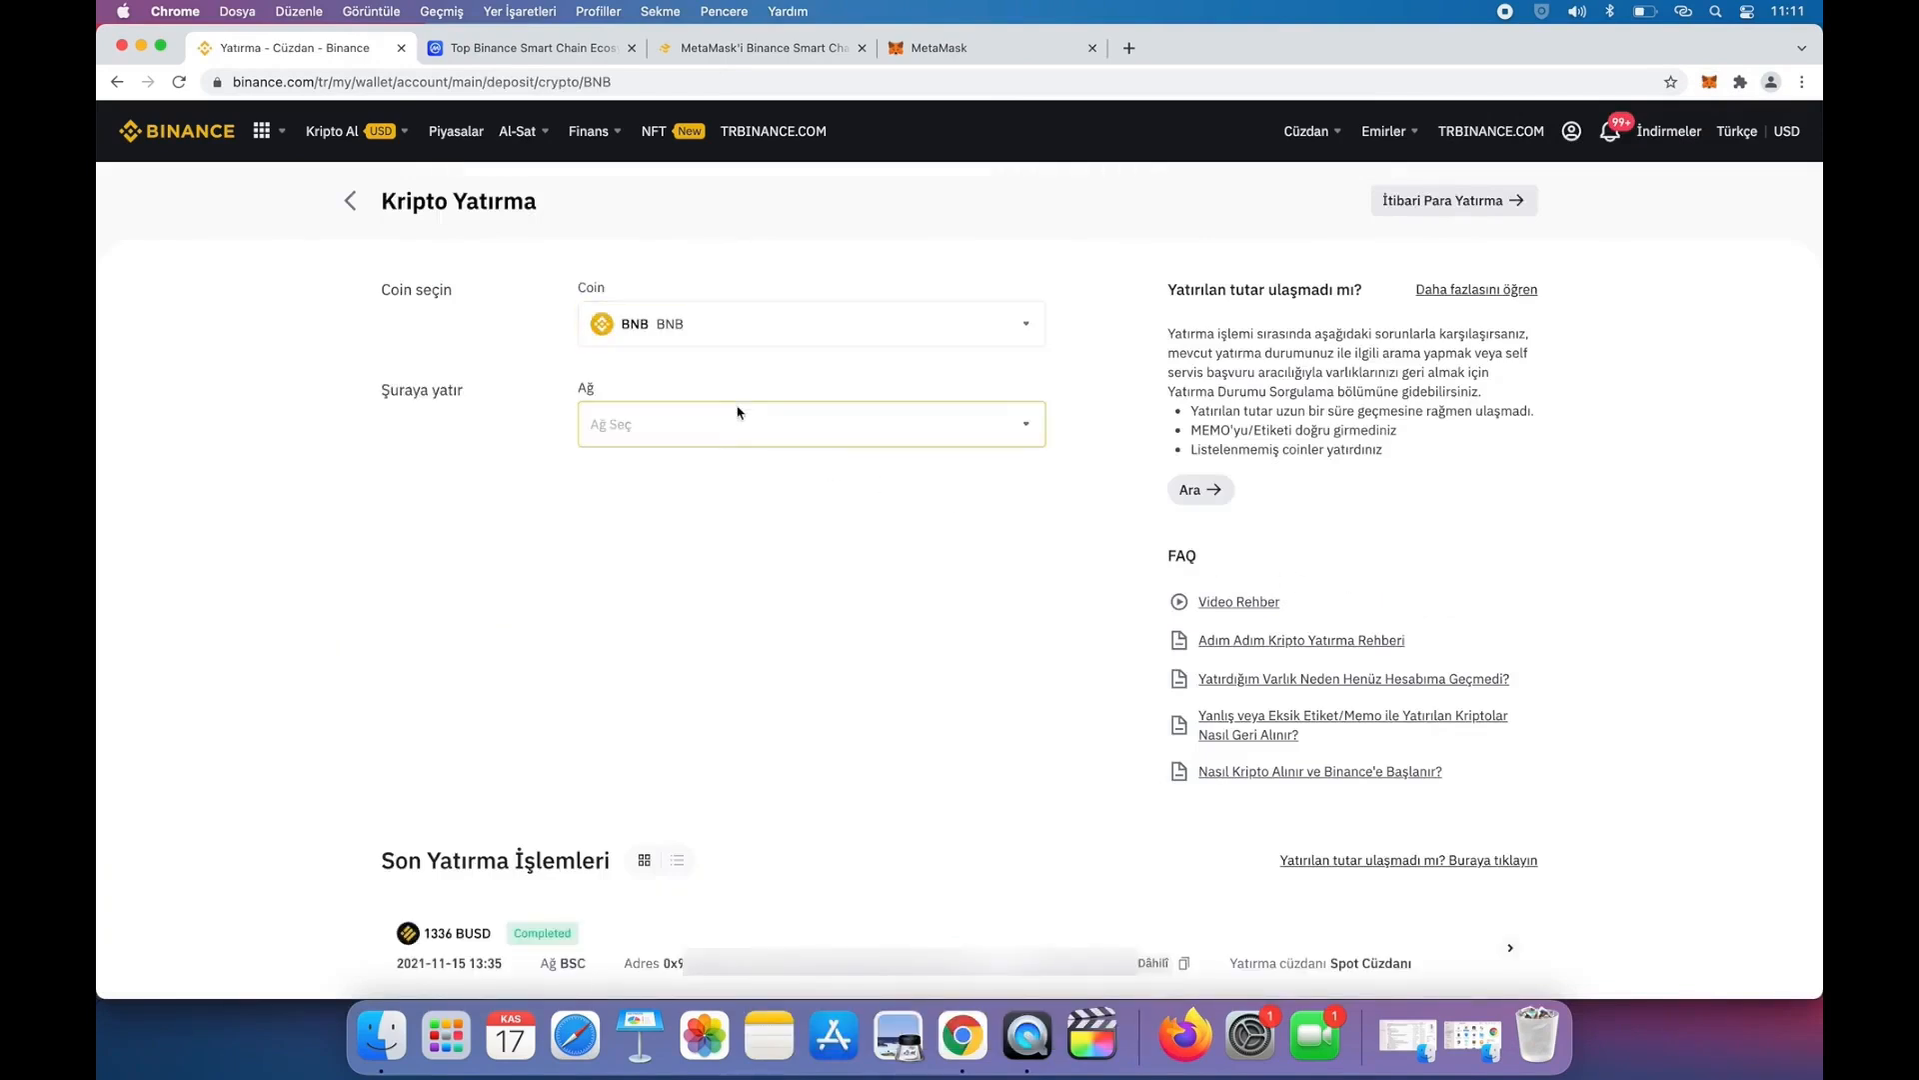
click(667, 425)
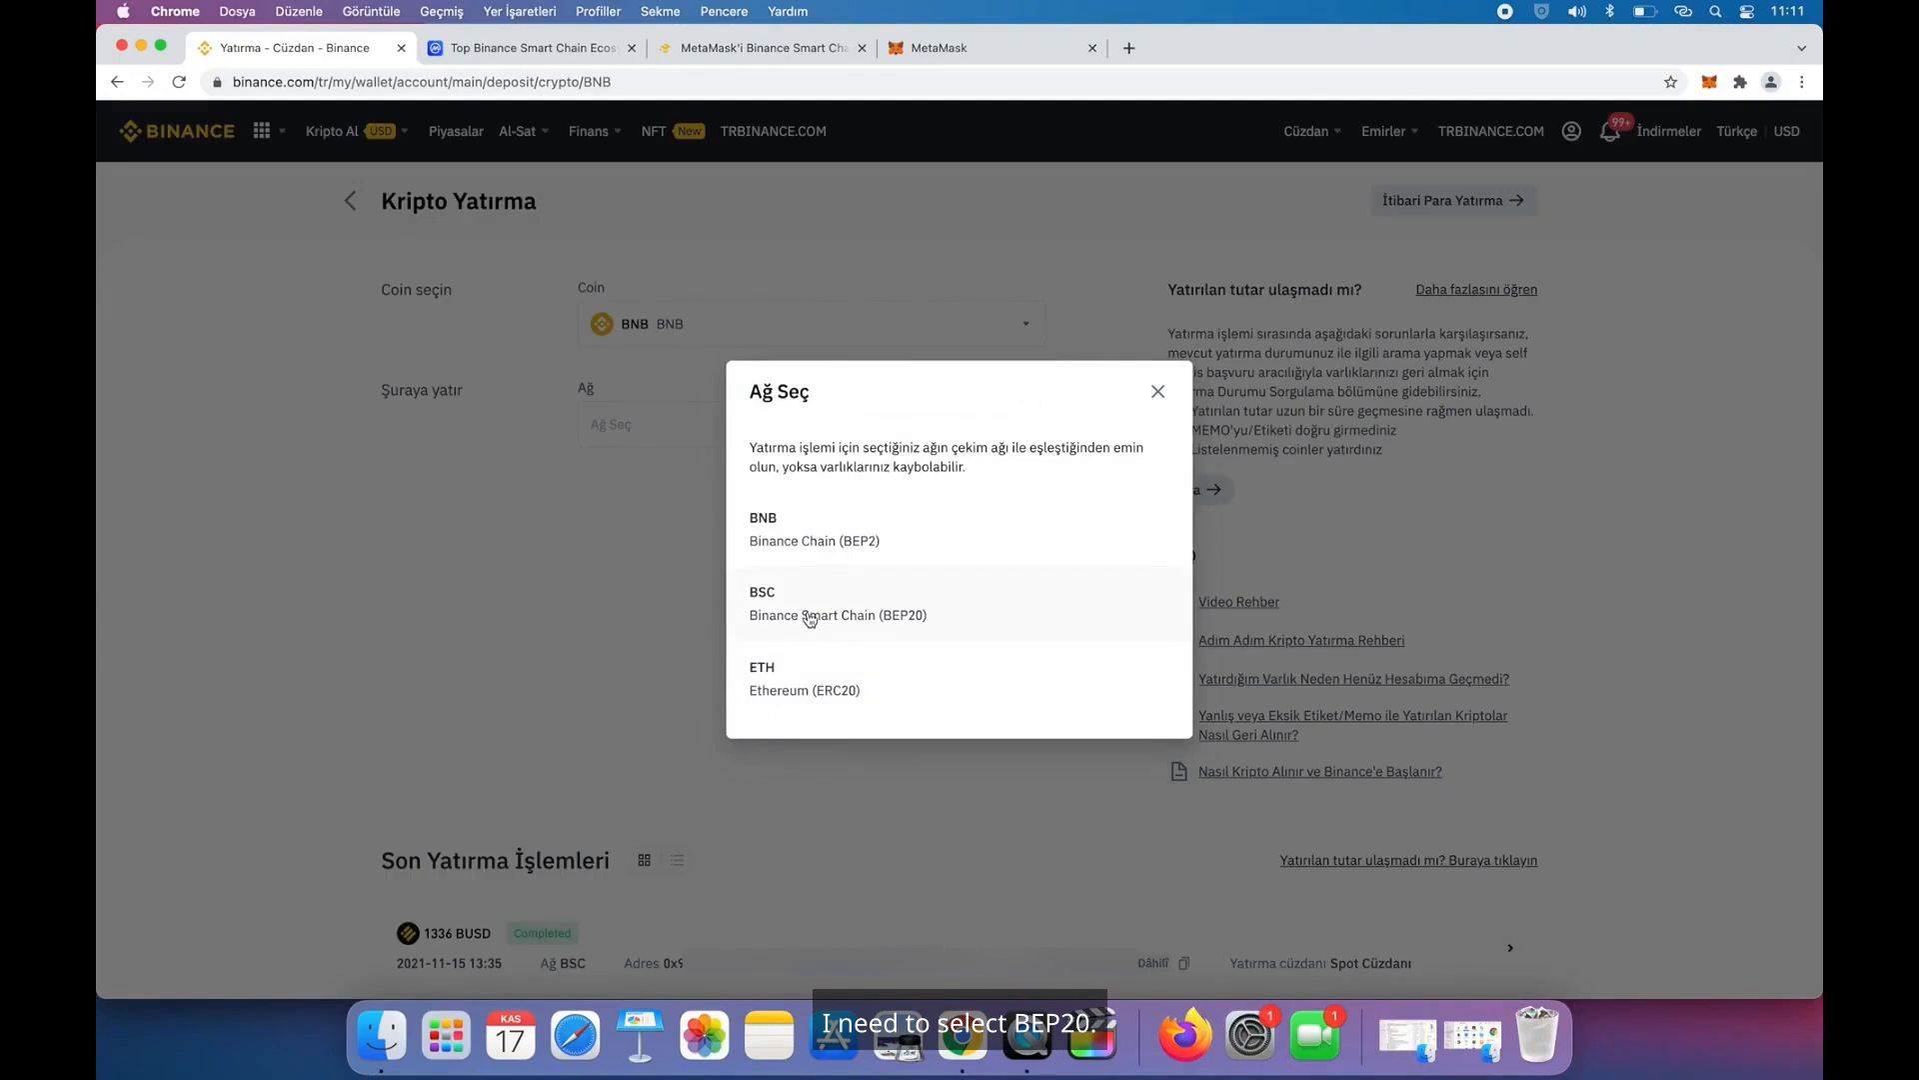
click(809, 619)
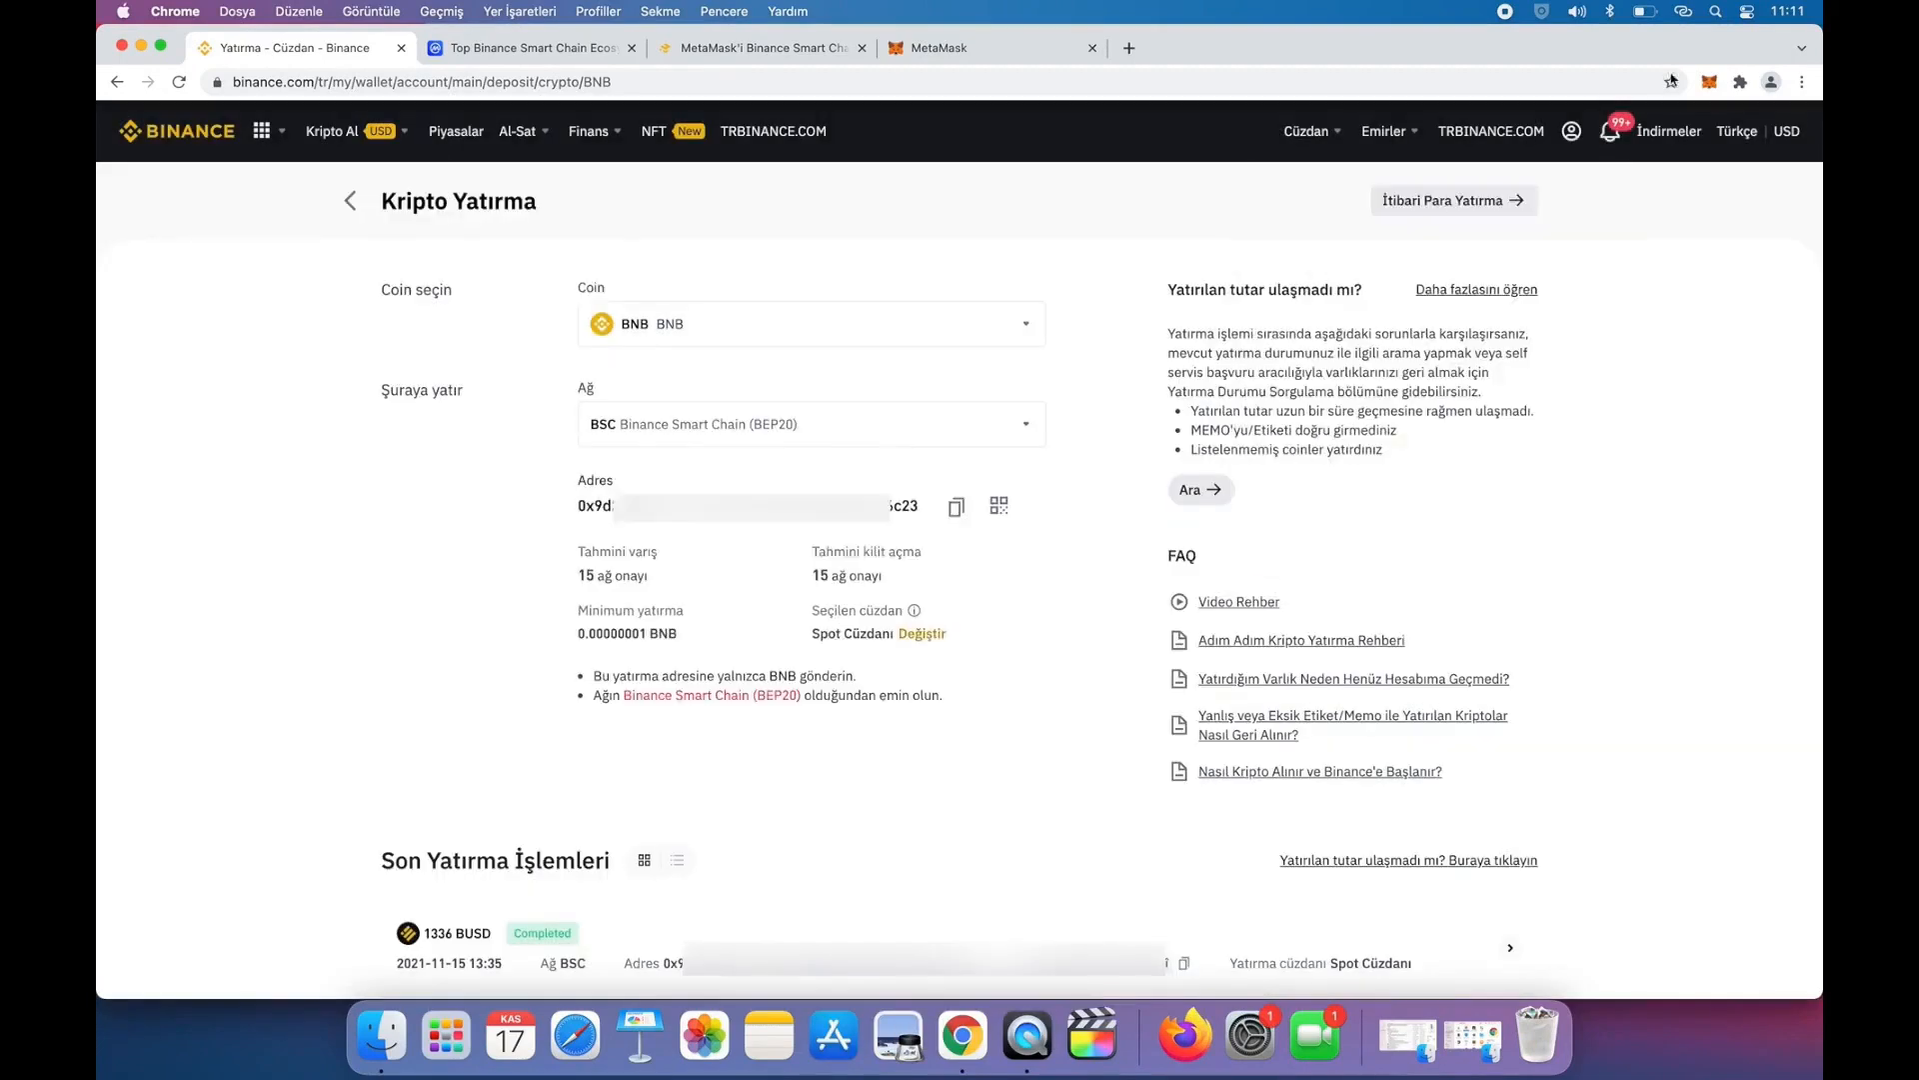
- Copy the Binance BNB deposit address and enter it as the recipient of a BNB transfer in MetaMask
click(1710, 86)
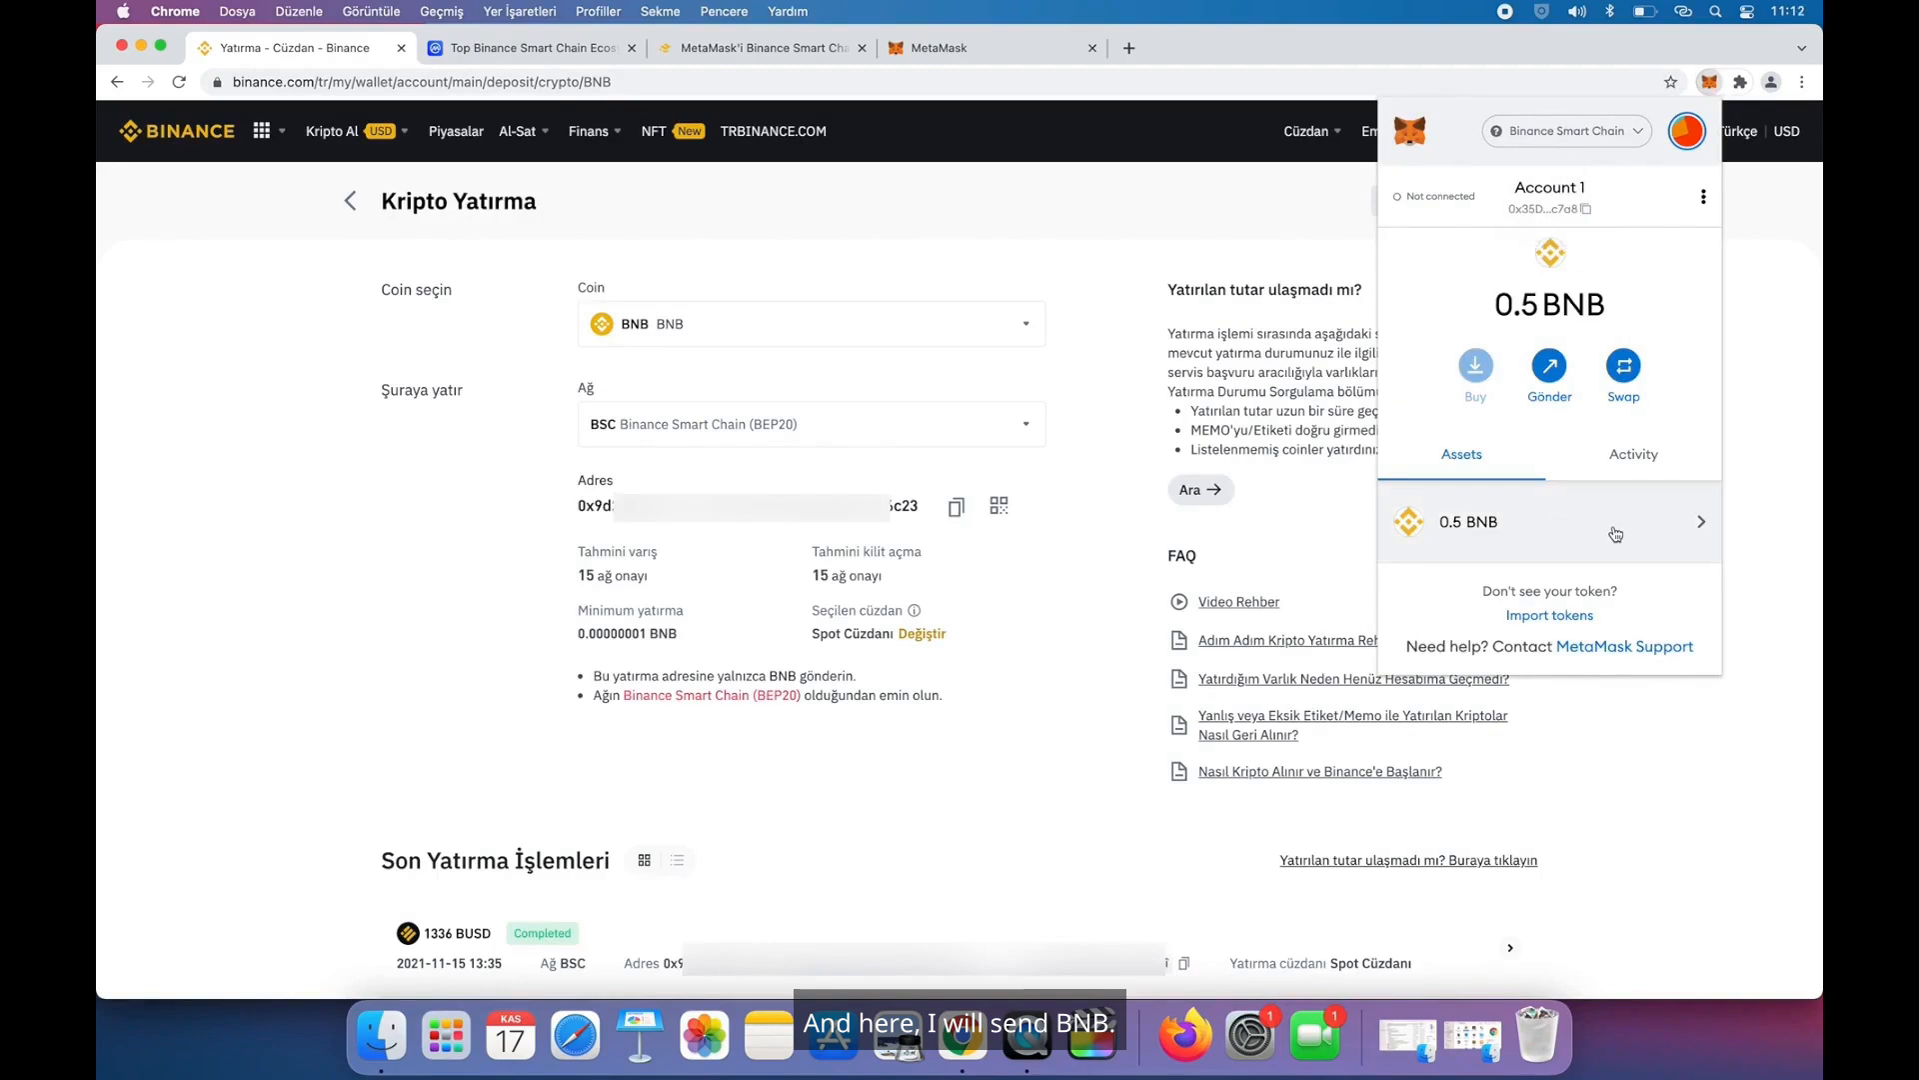
click(958, 508)
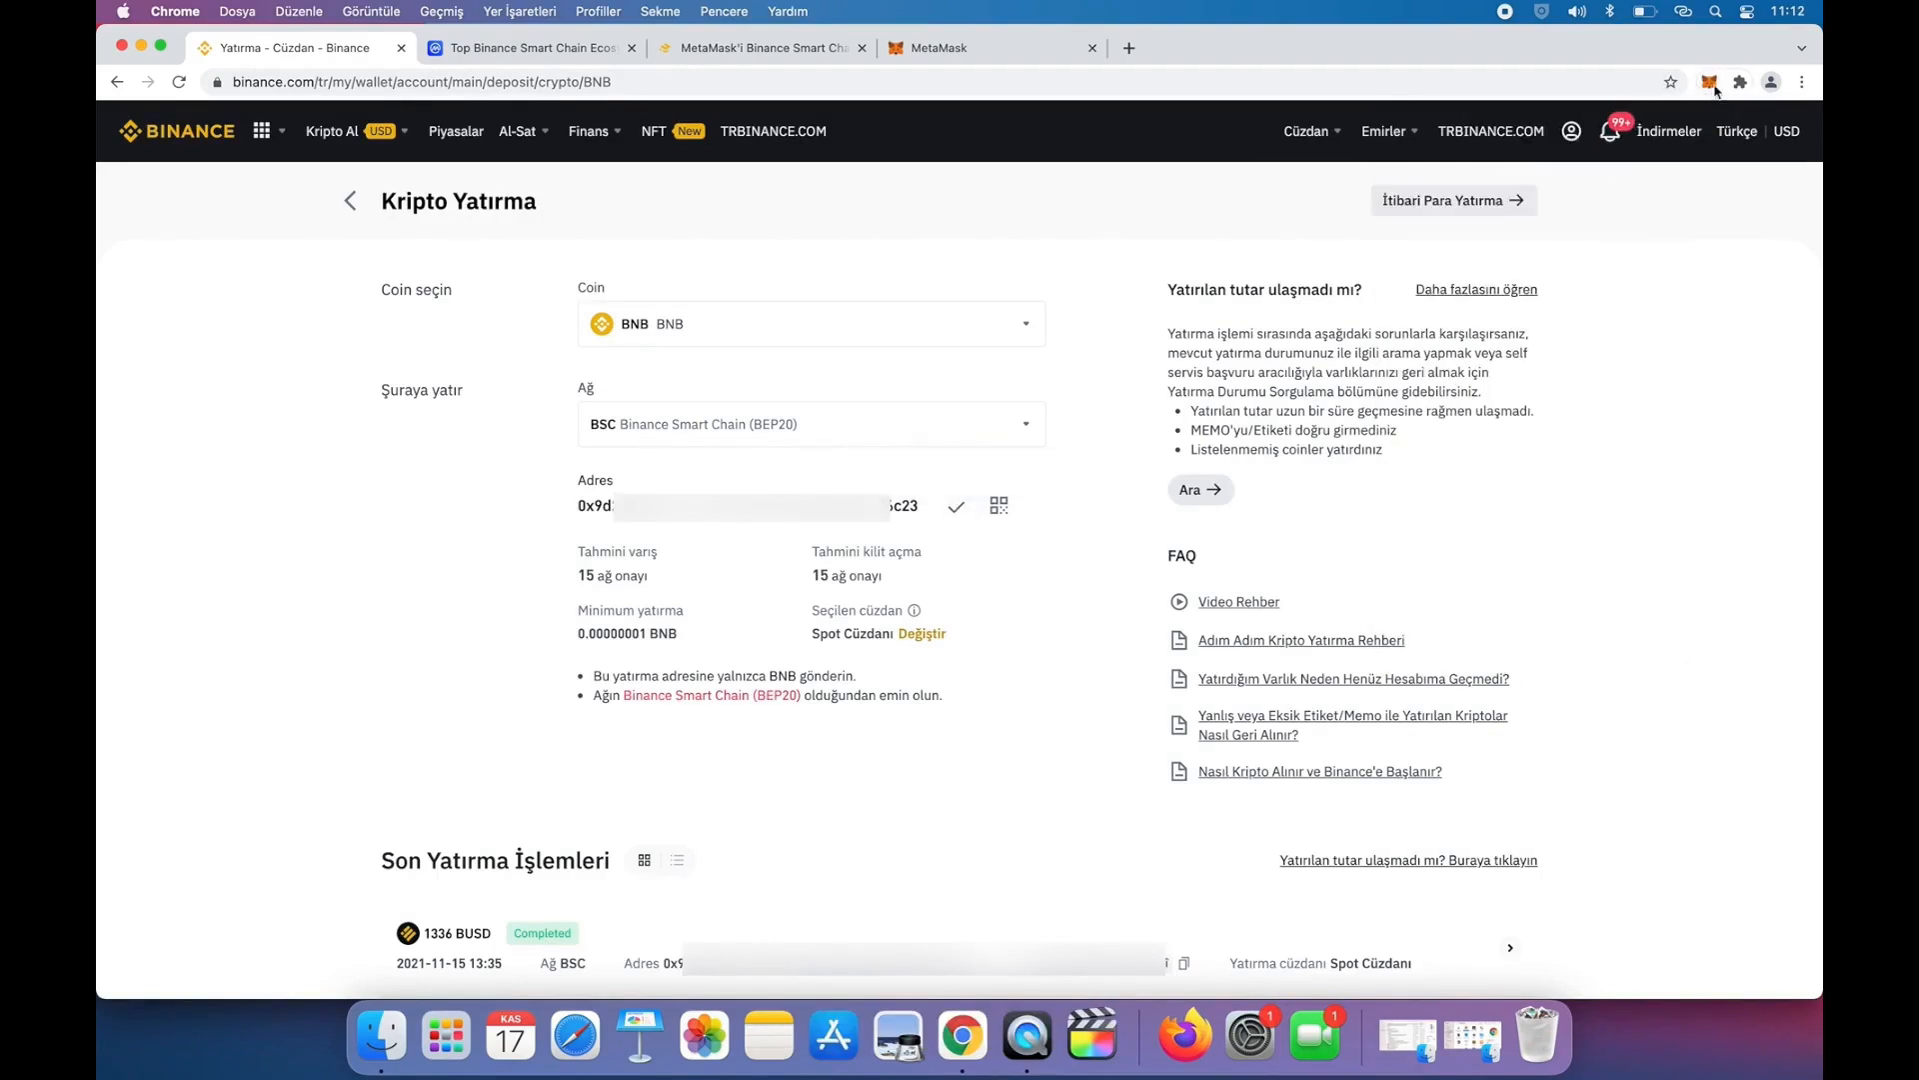
click(1710, 84)
click(1585, 523)
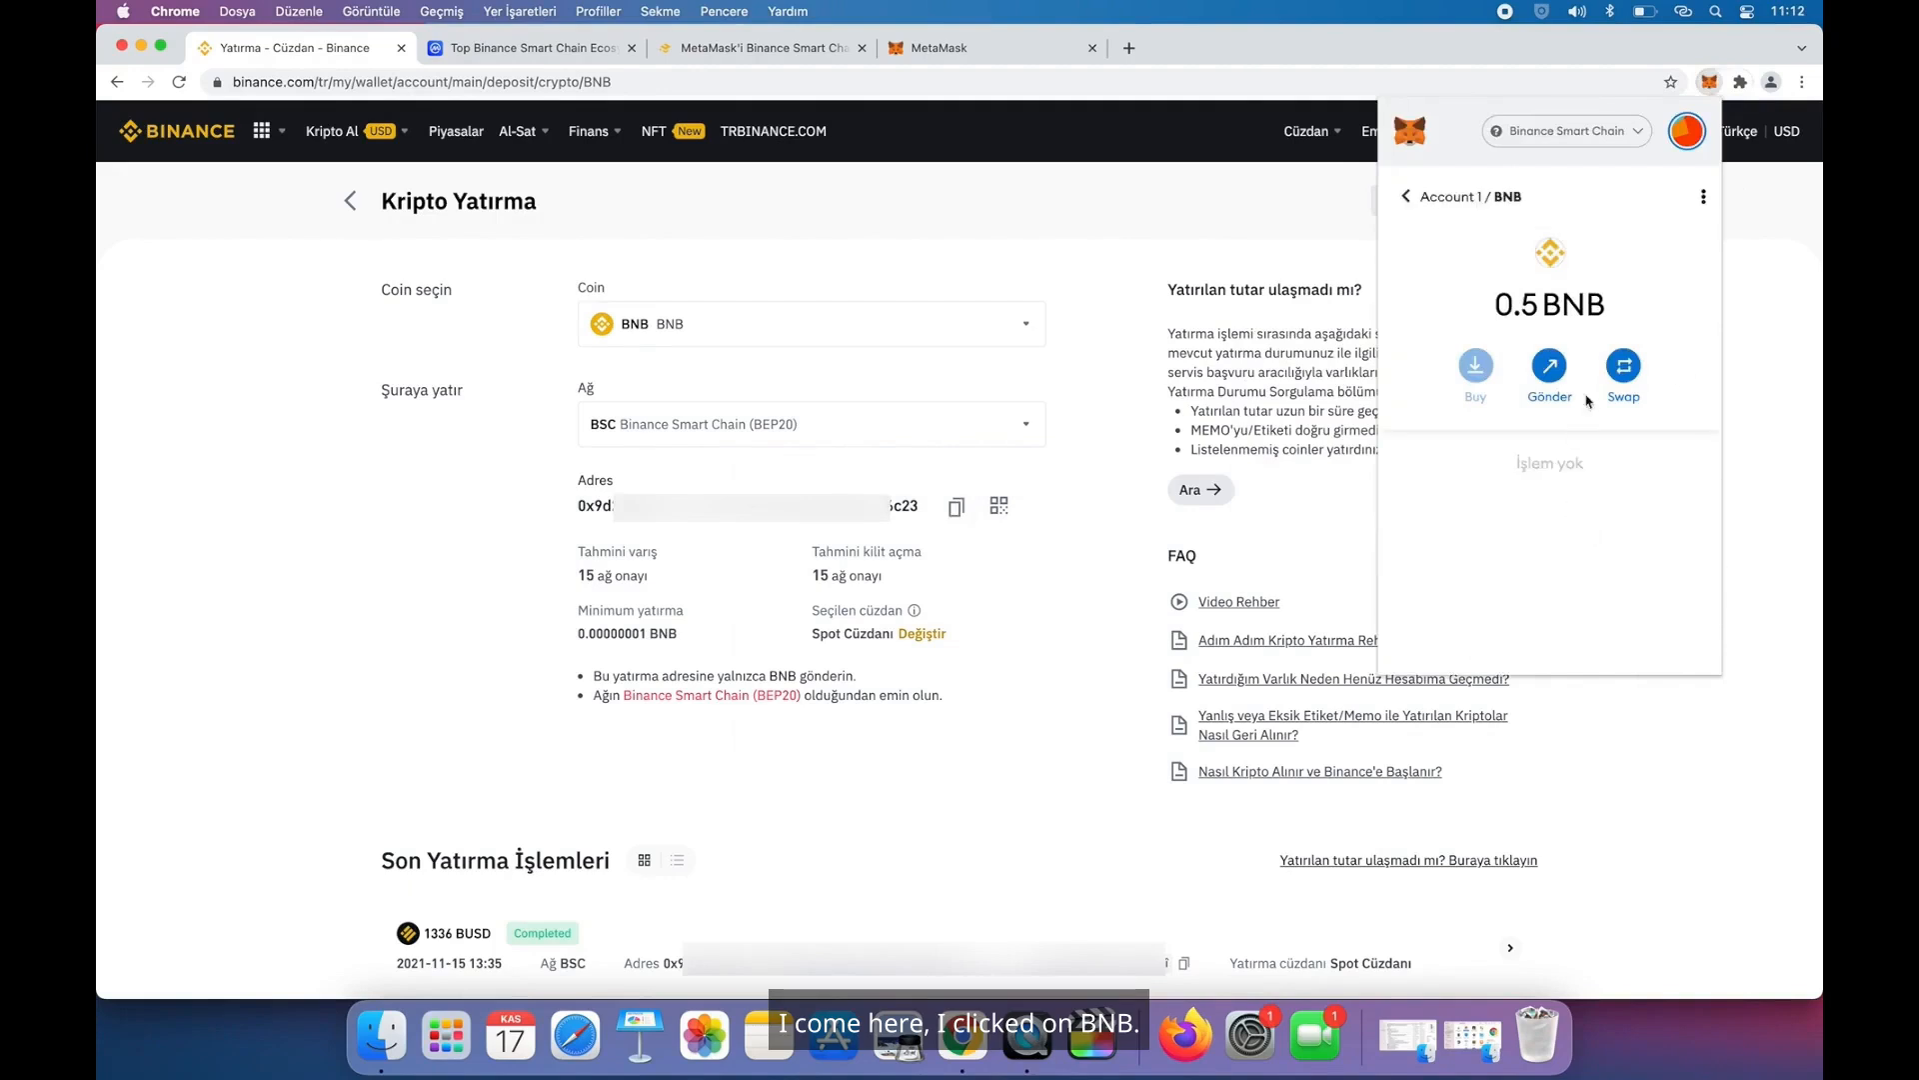
click(1552, 368)
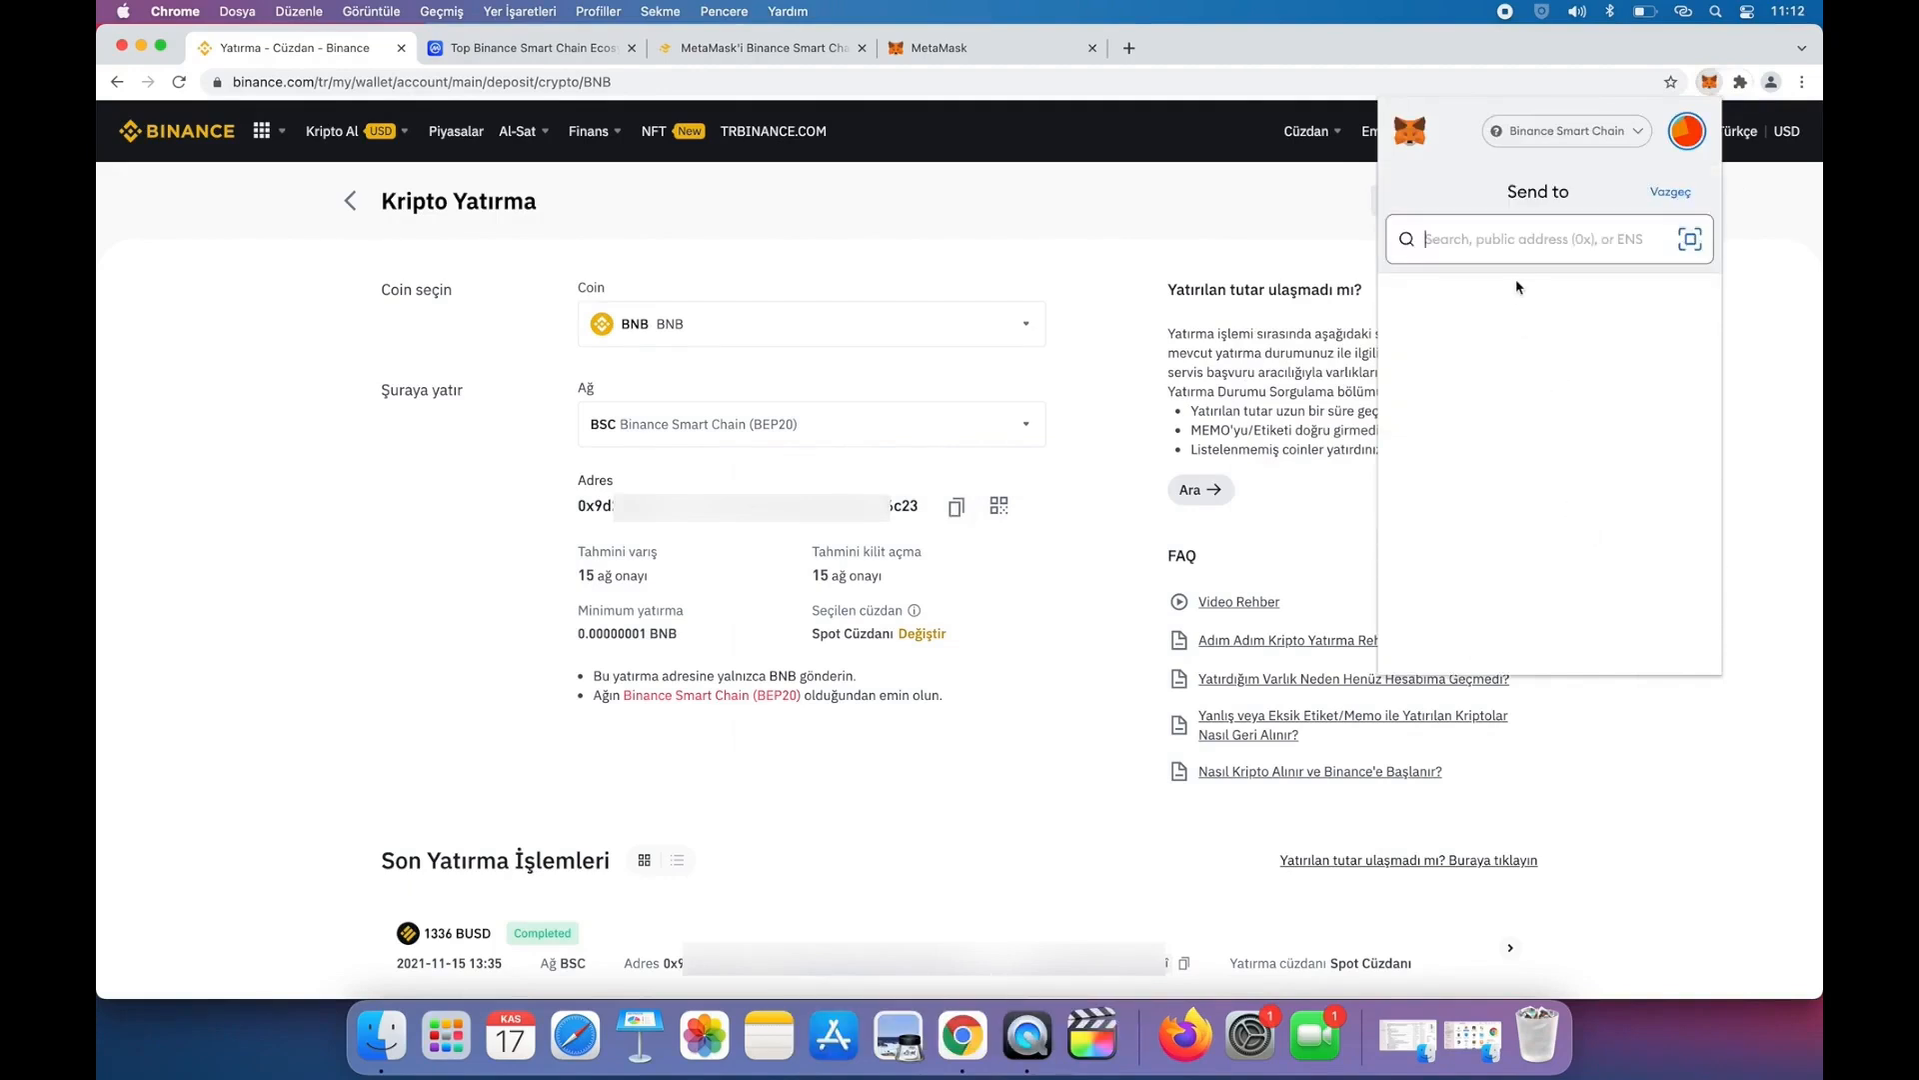
key(super+v)
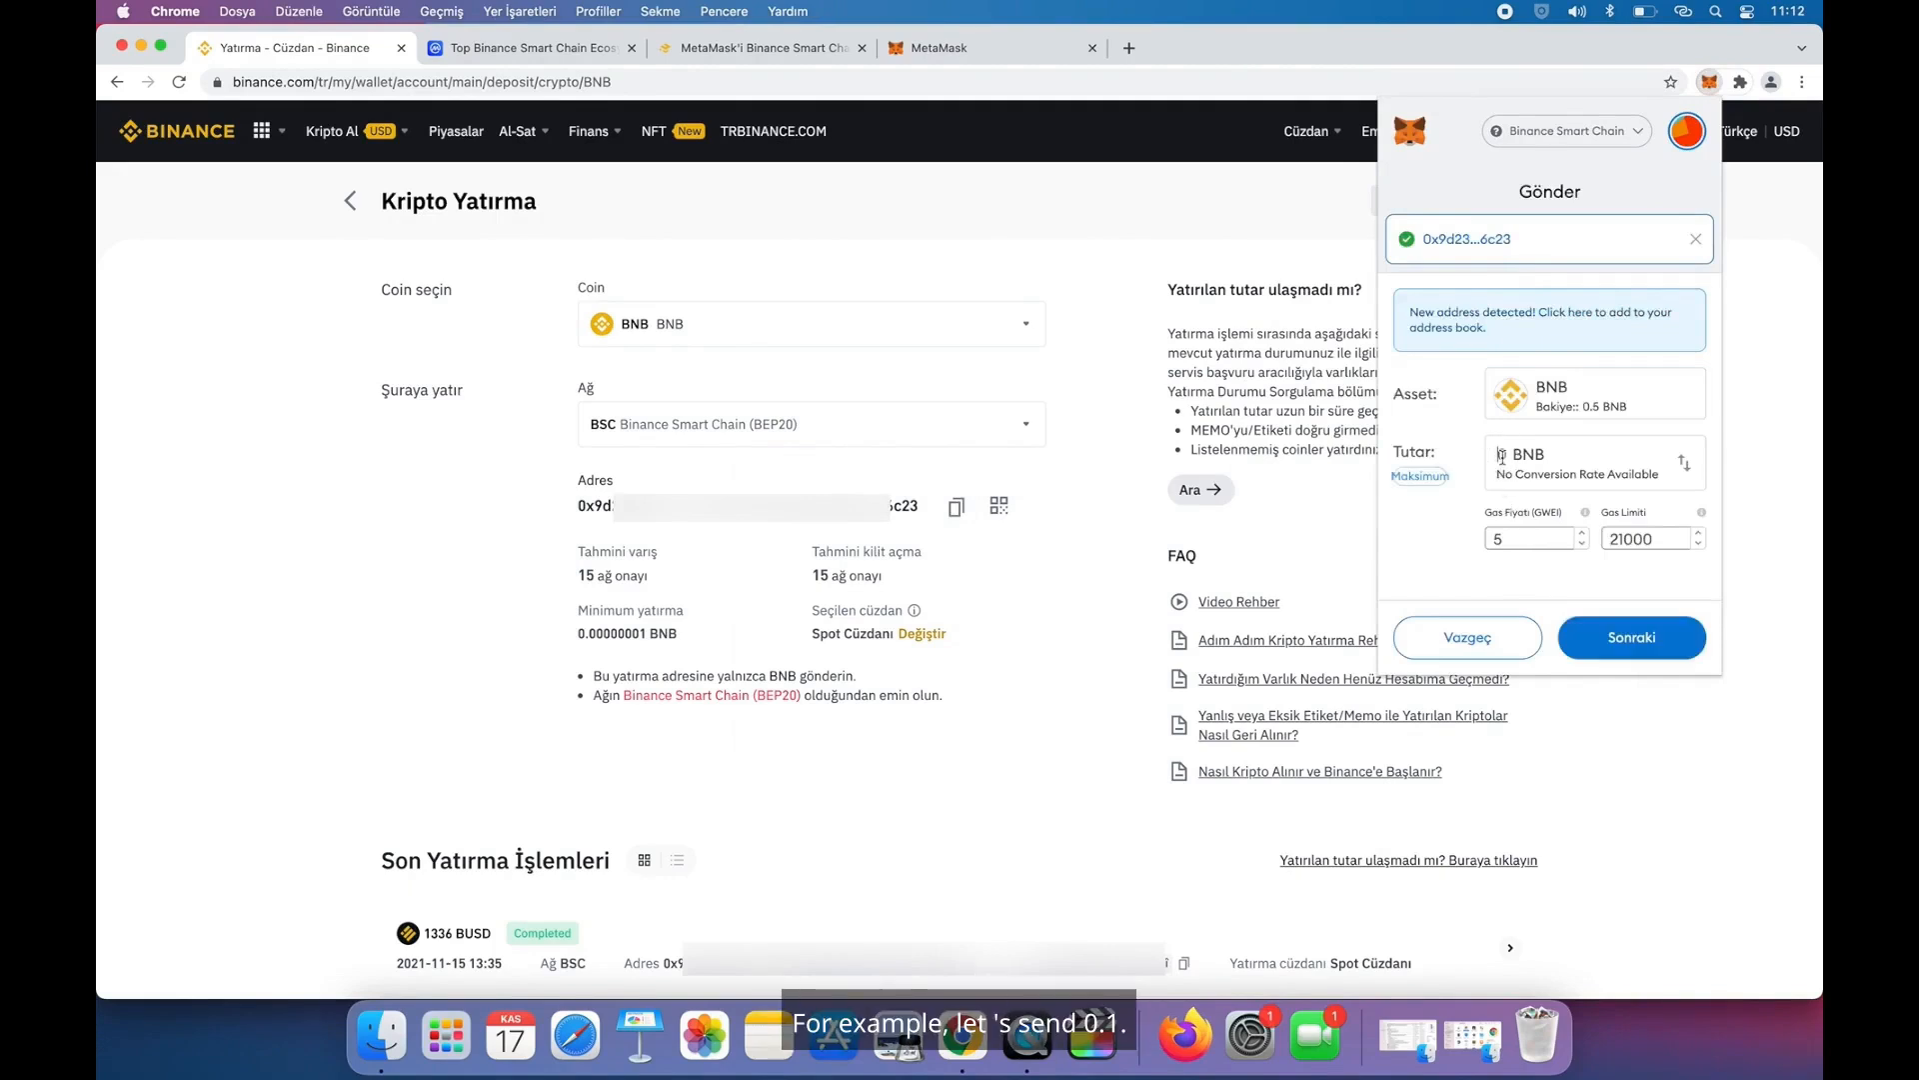
- Set the MetaMask transfer amount to 0.1 BNB and approve the transaction
text(1)
click(1648, 640)
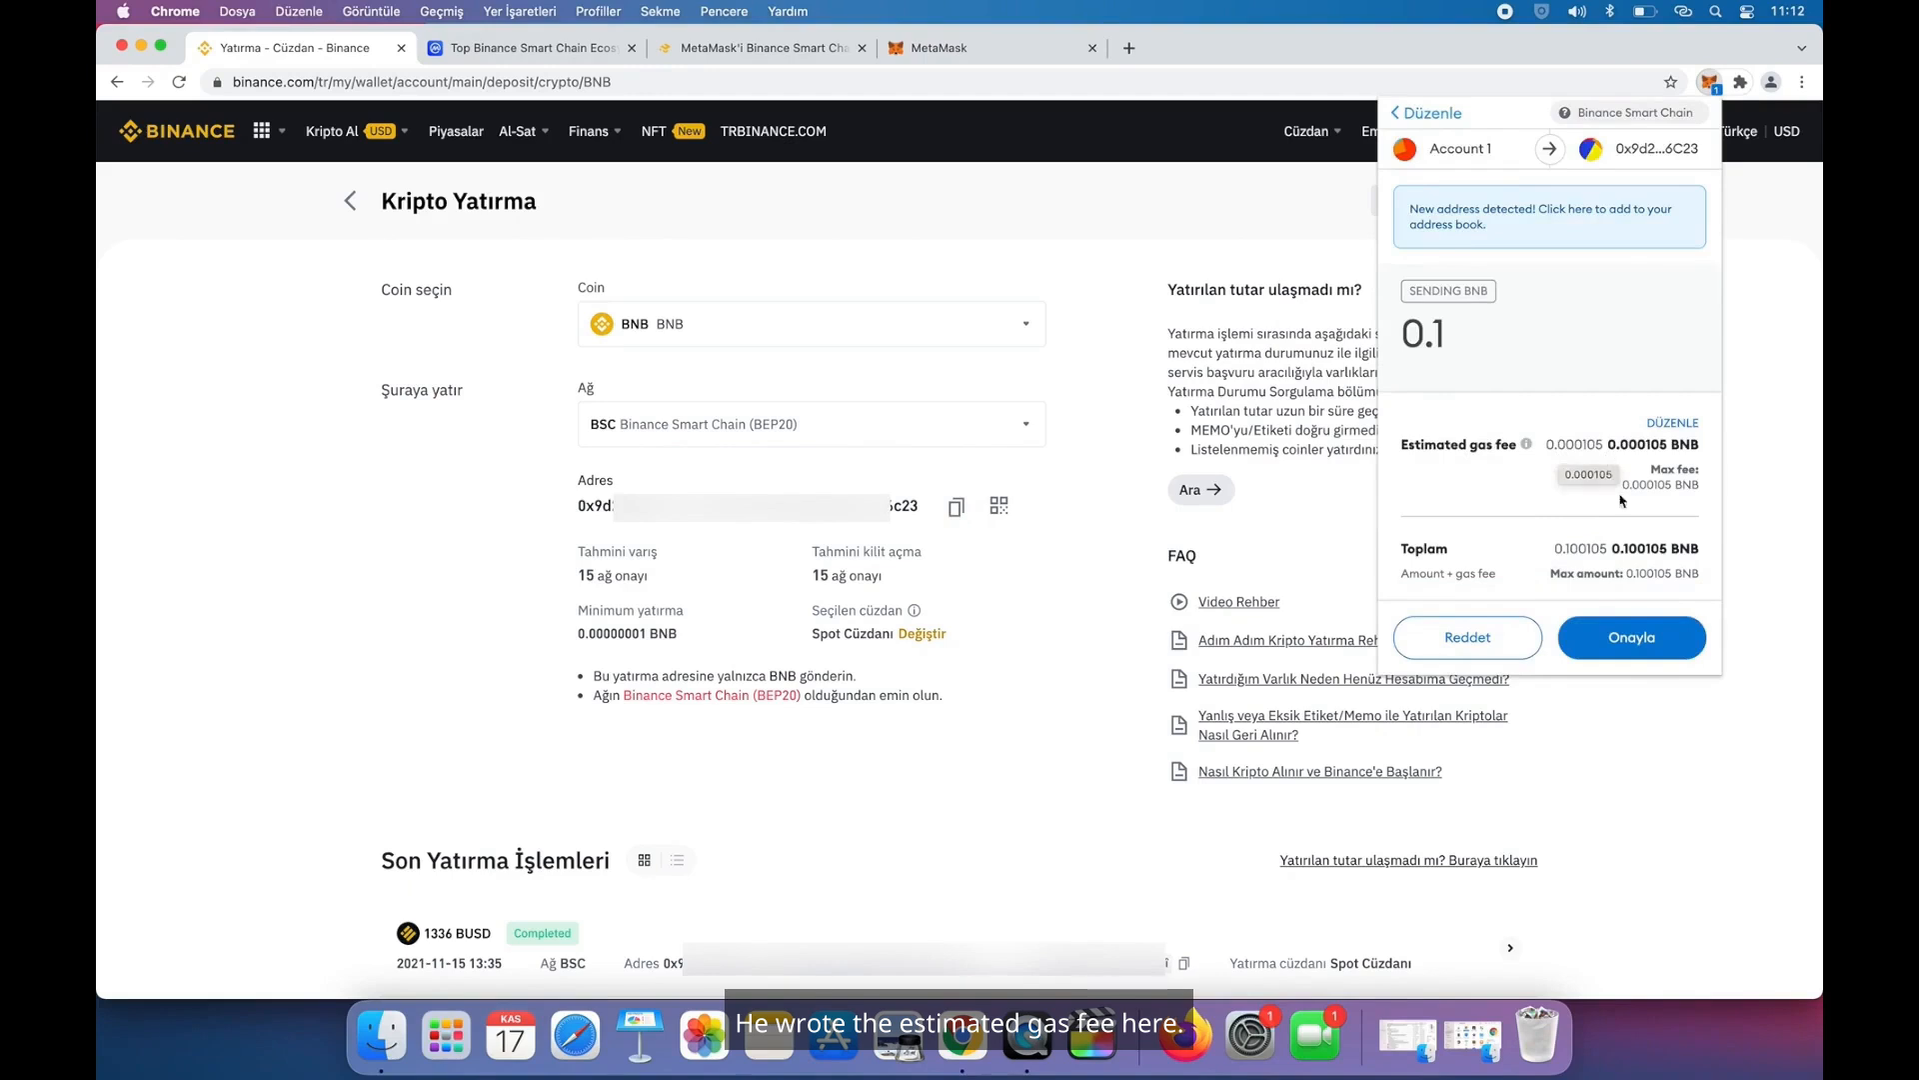
click(1633, 645)
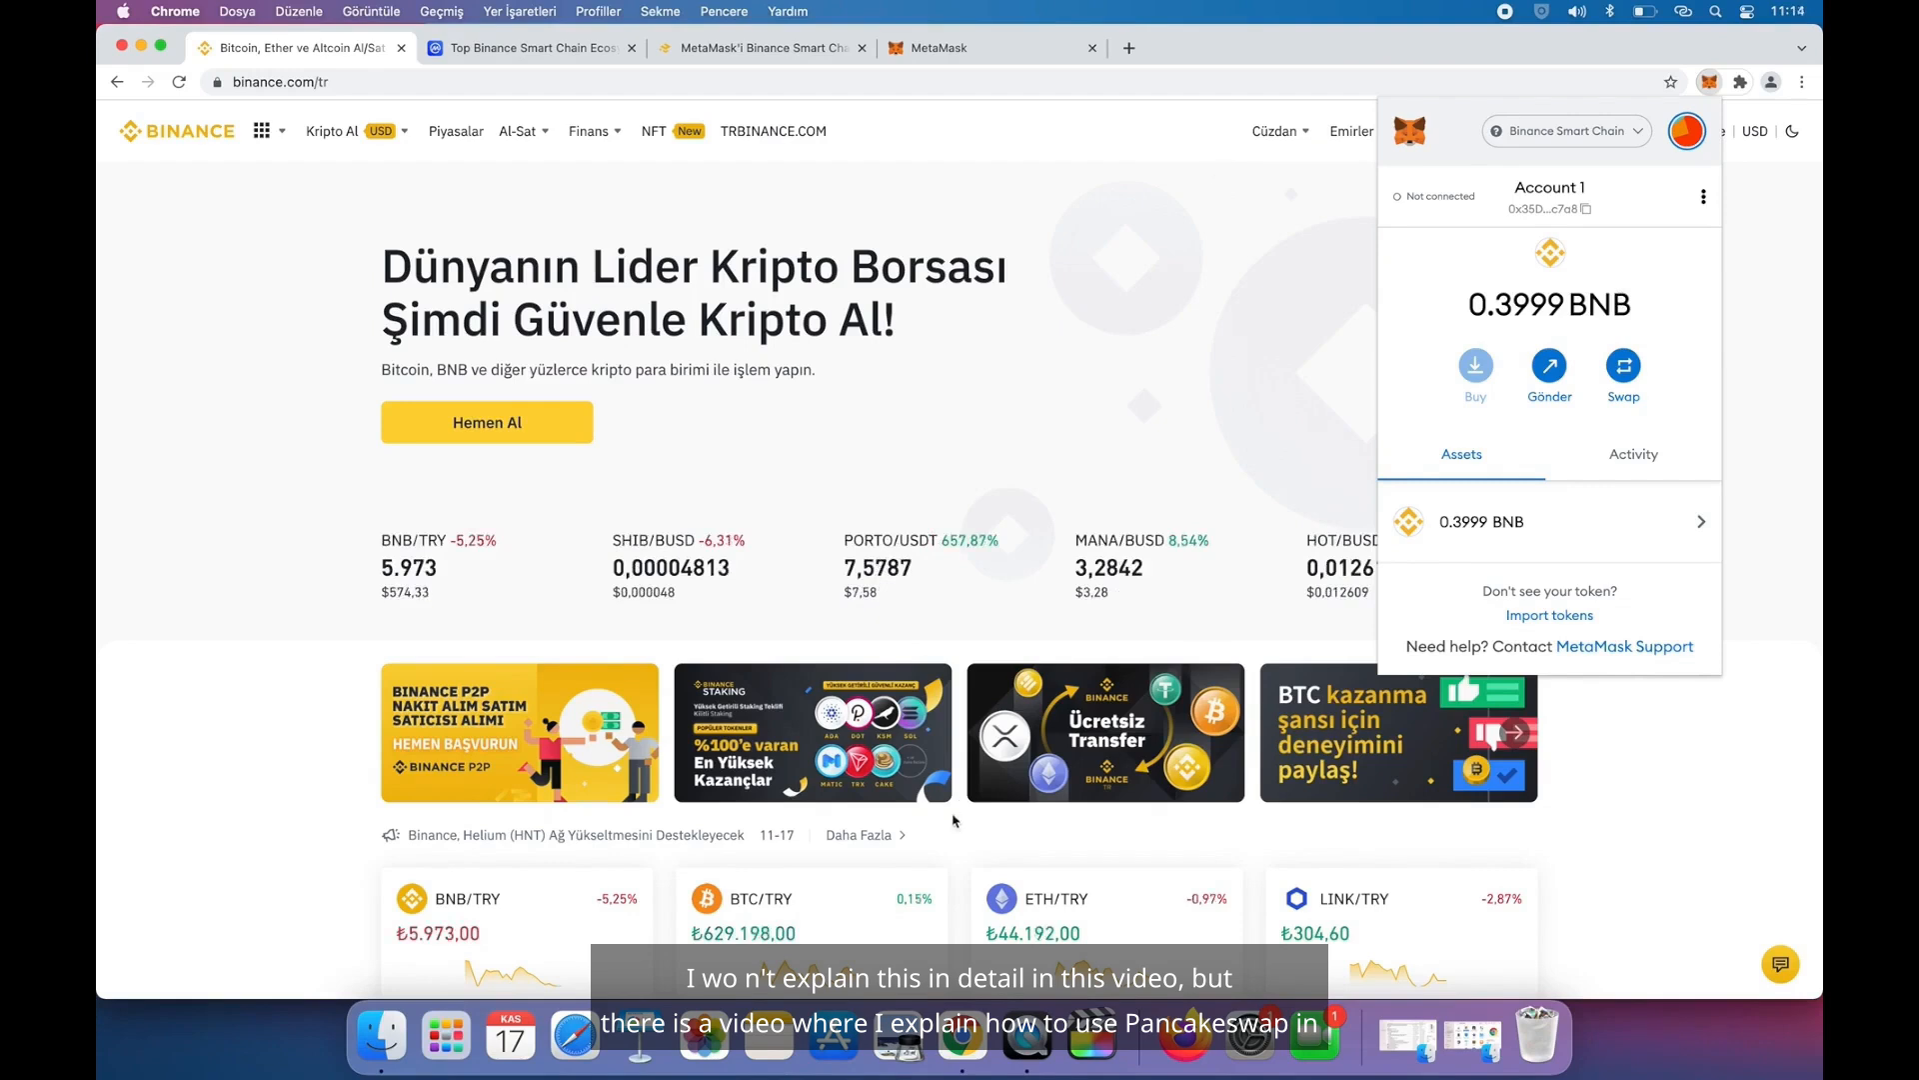
- Search CoinMarketCap for "cake", open PancakeSwap (CAKE) and copy its Binance Smart Chain (BEP20) contract address
click(966, 1053)
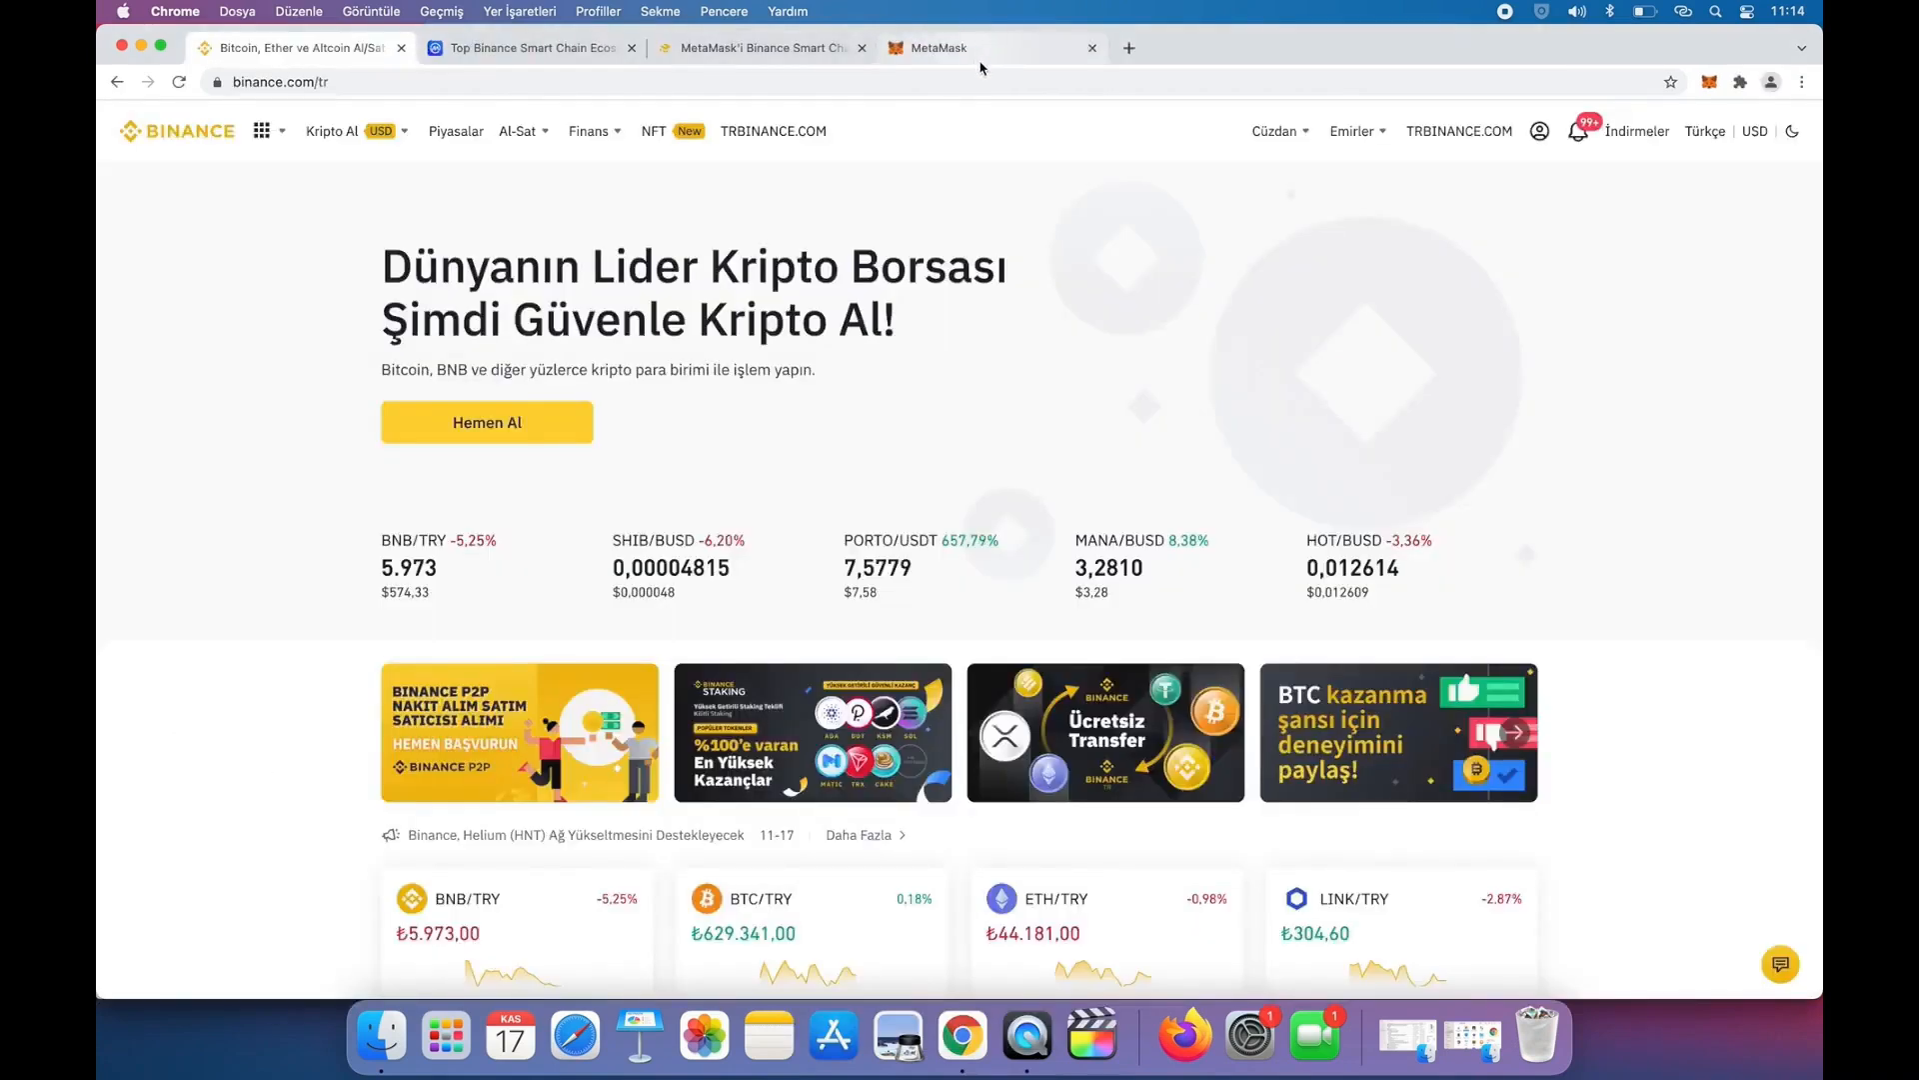
click(1710, 85)
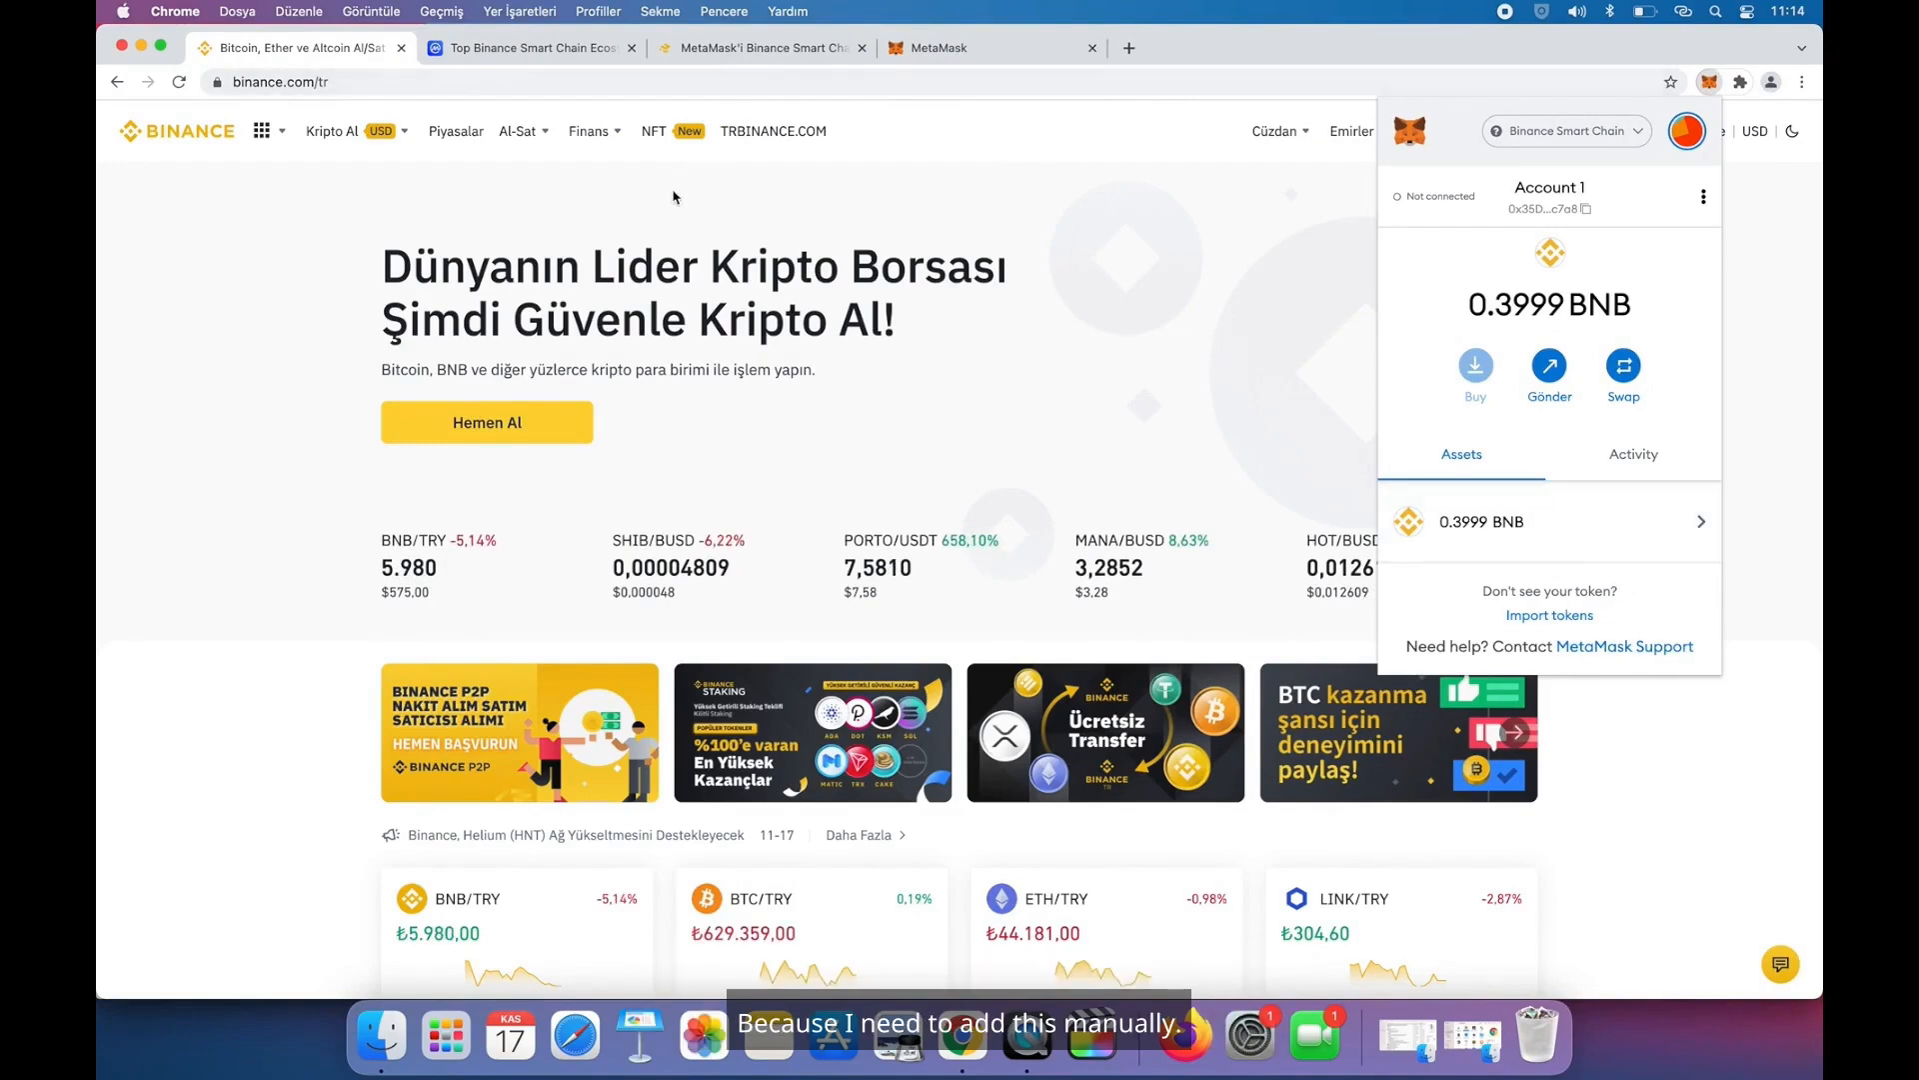
click(550, 57)
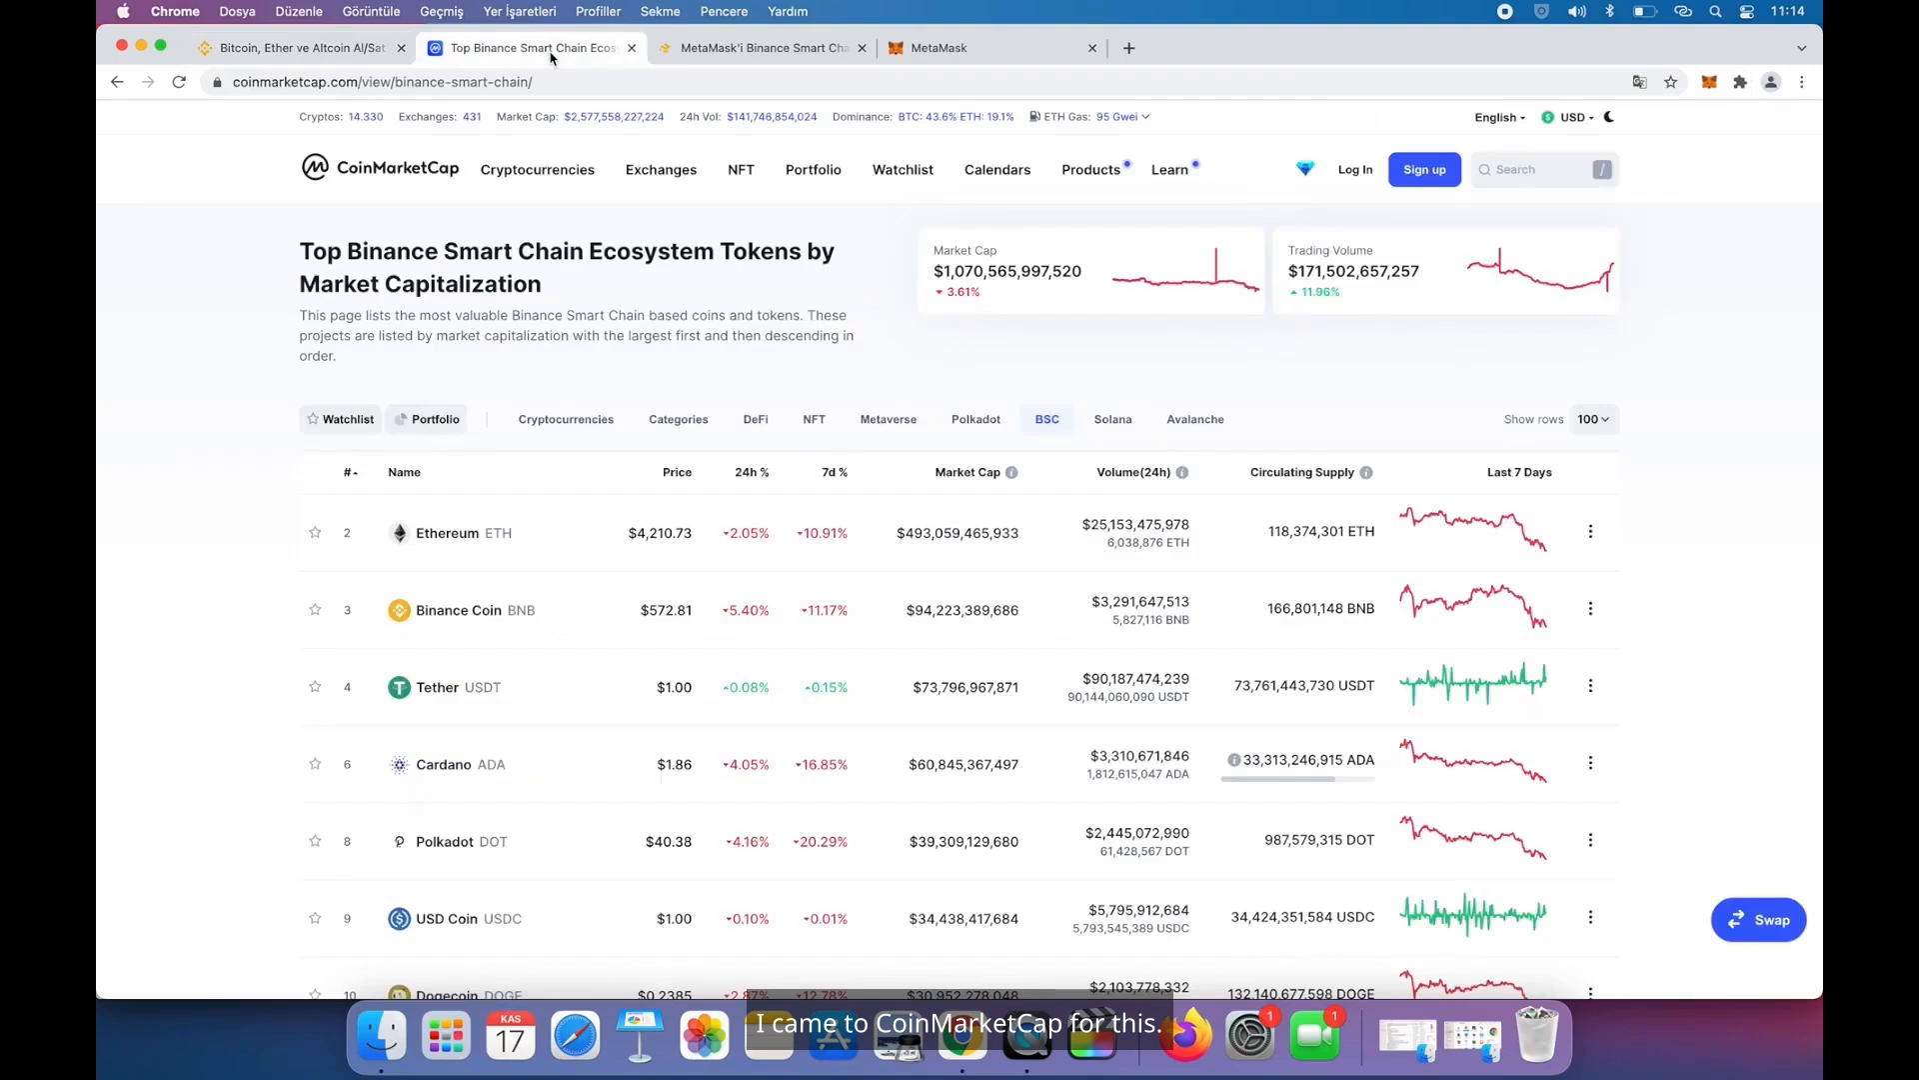
click(1548, 172)
text(cake)
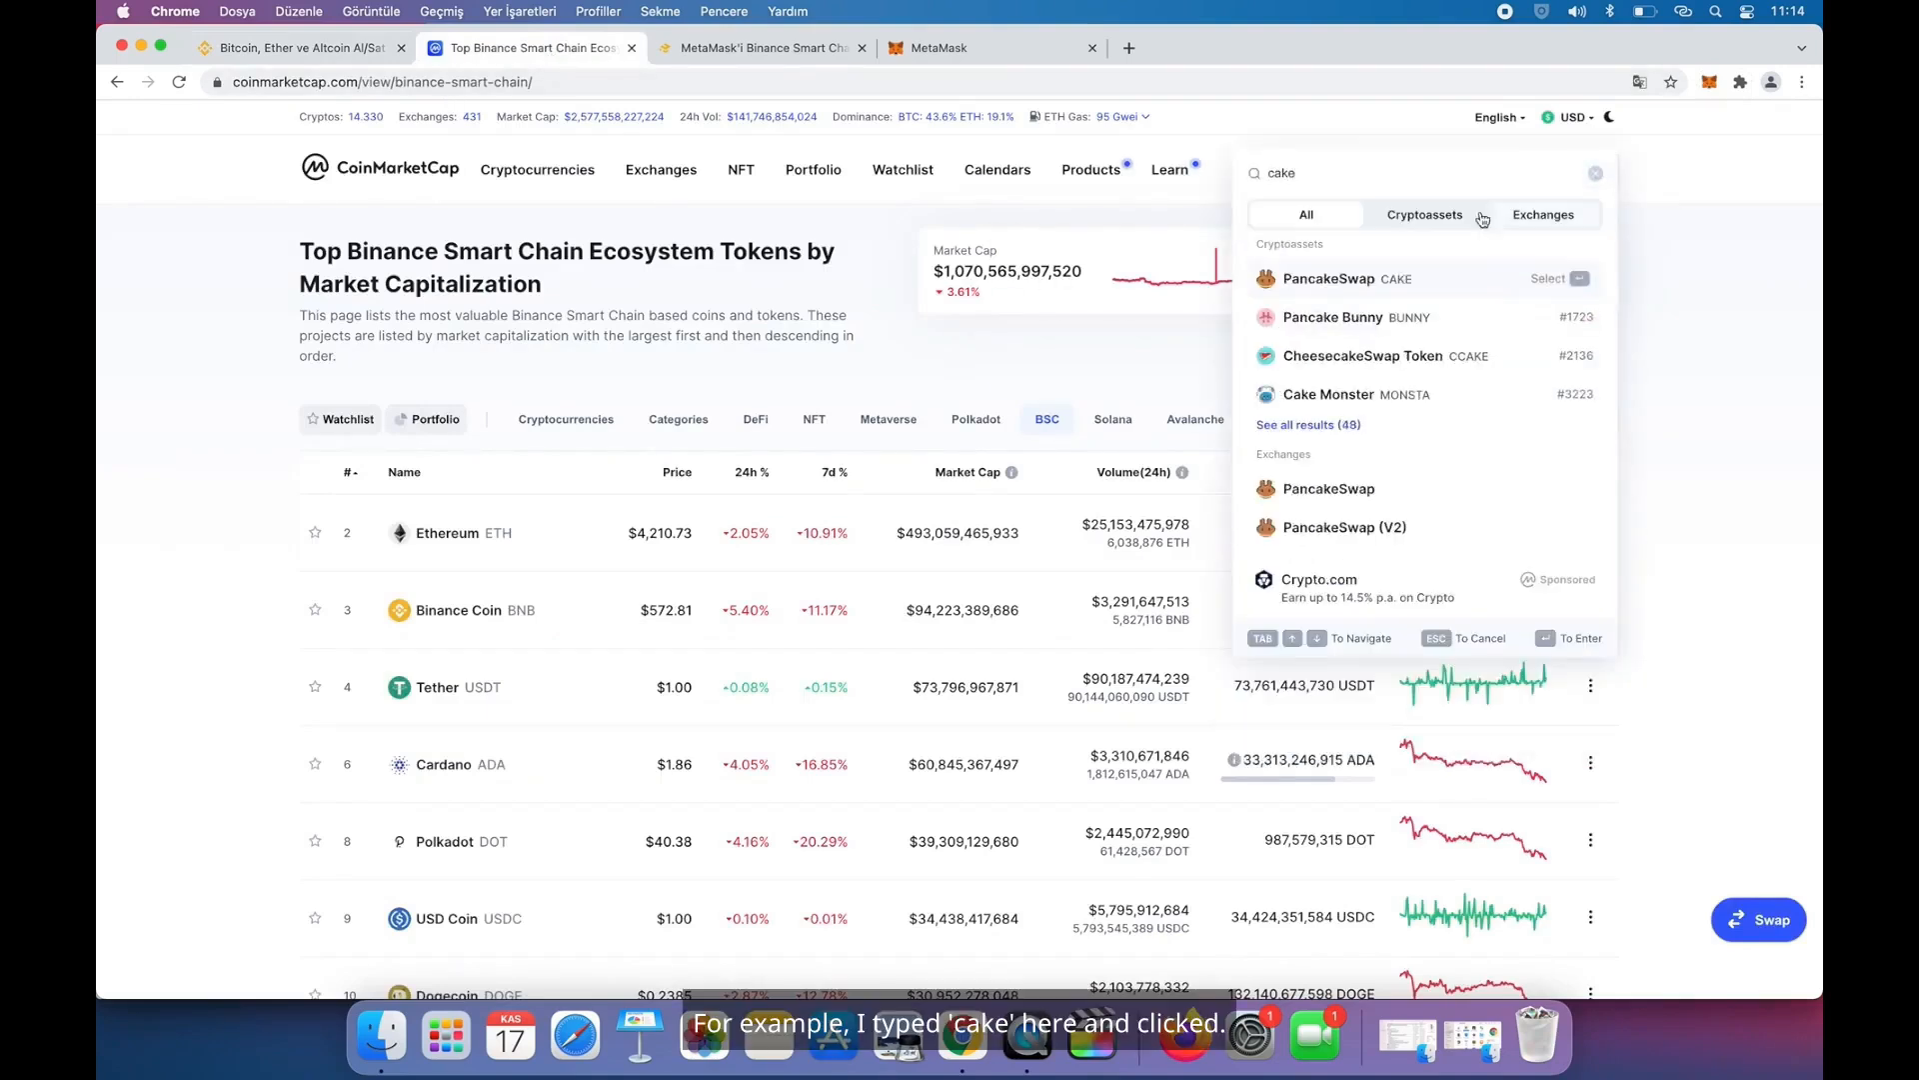
click(1390, 285)
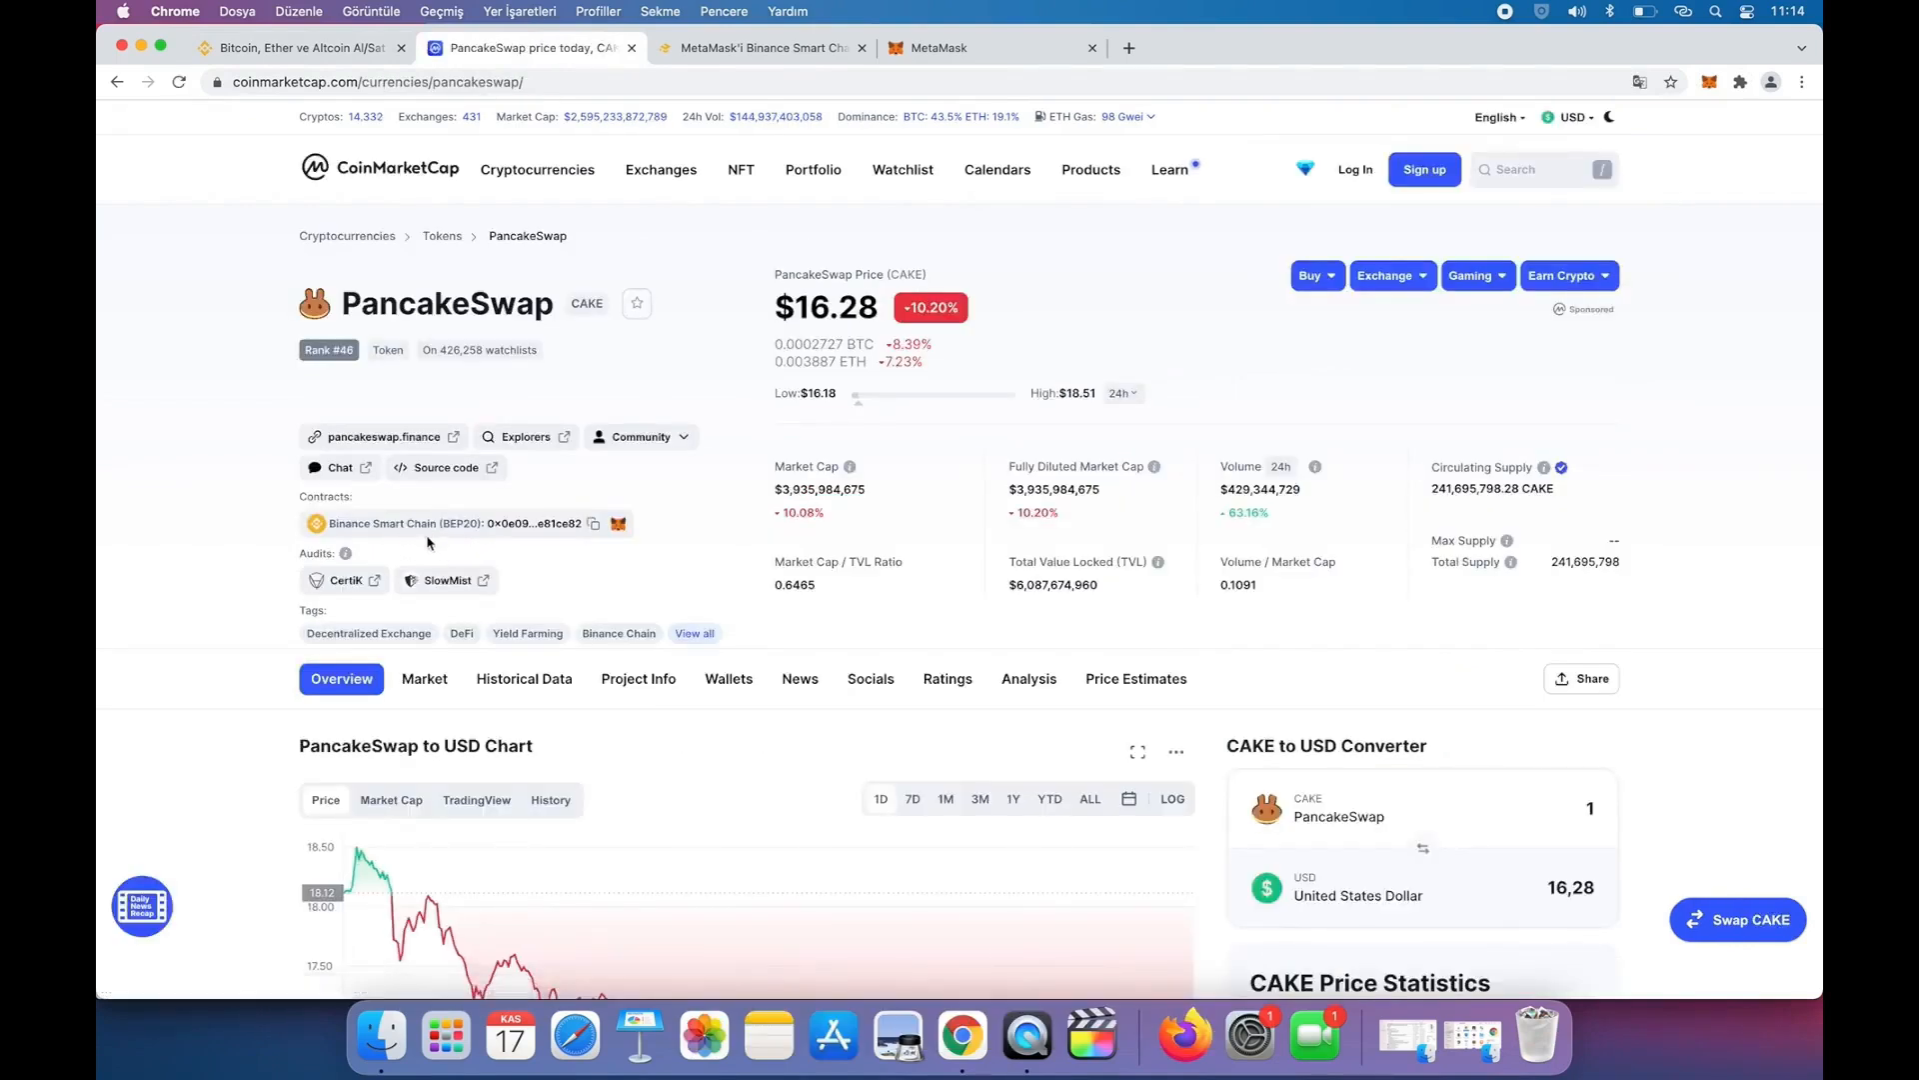
click(594, 531)
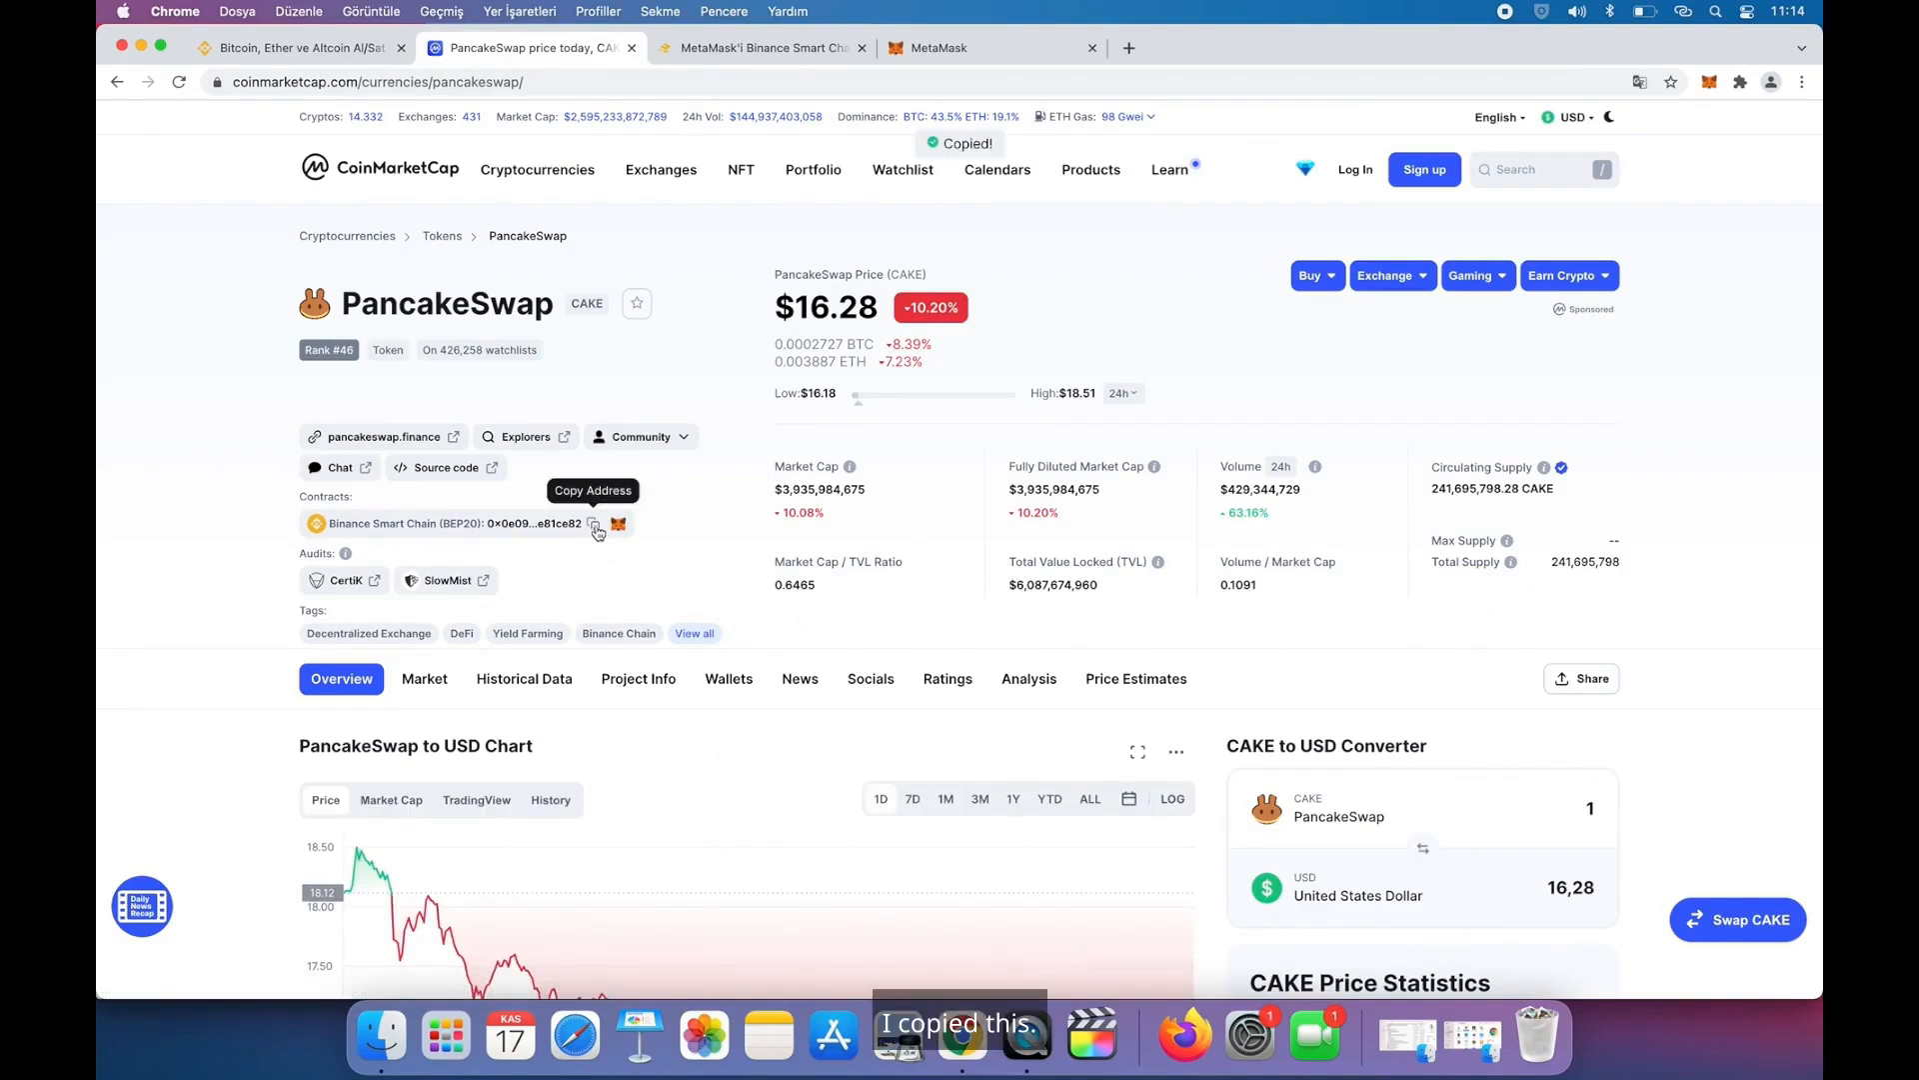
- Import the Cake token into MetaMask with the copied contract address and return to the account's asset list
click(1710, 83)
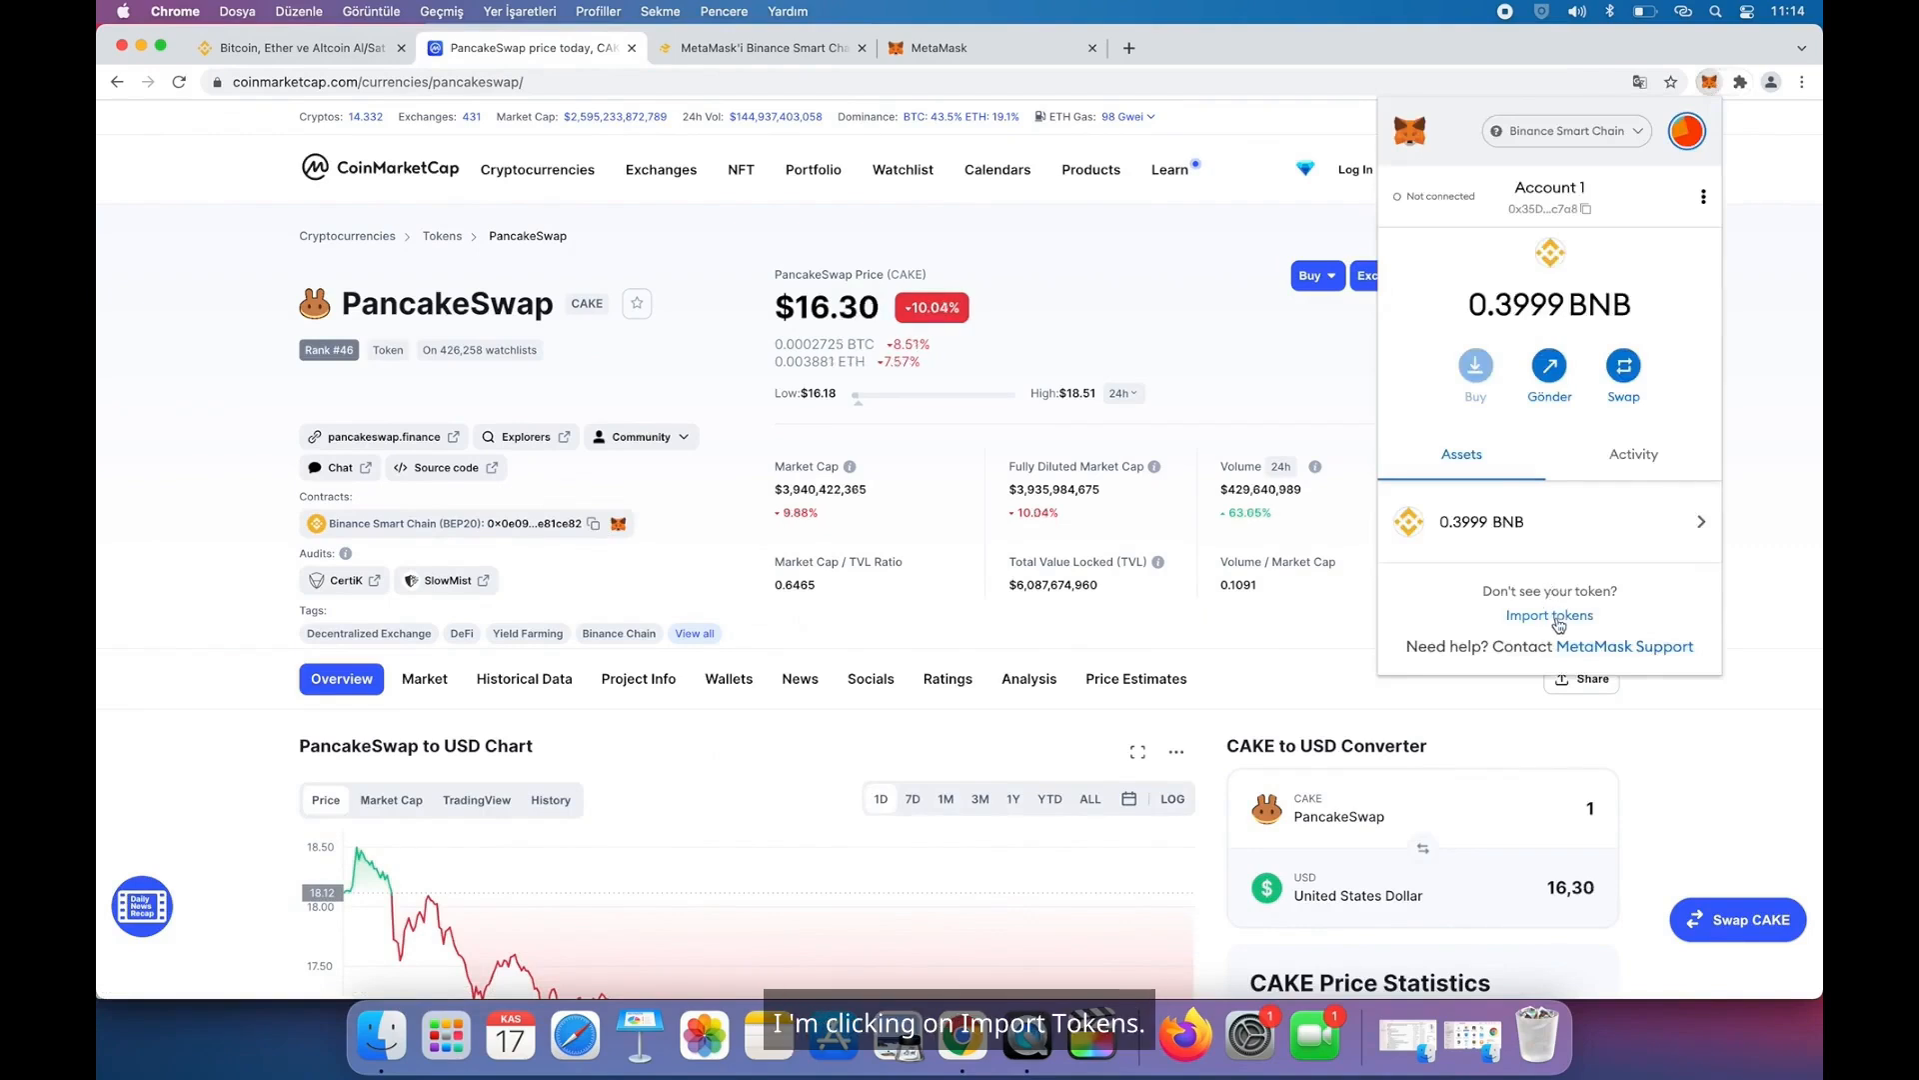
click(1557, 617)
key(super+v)
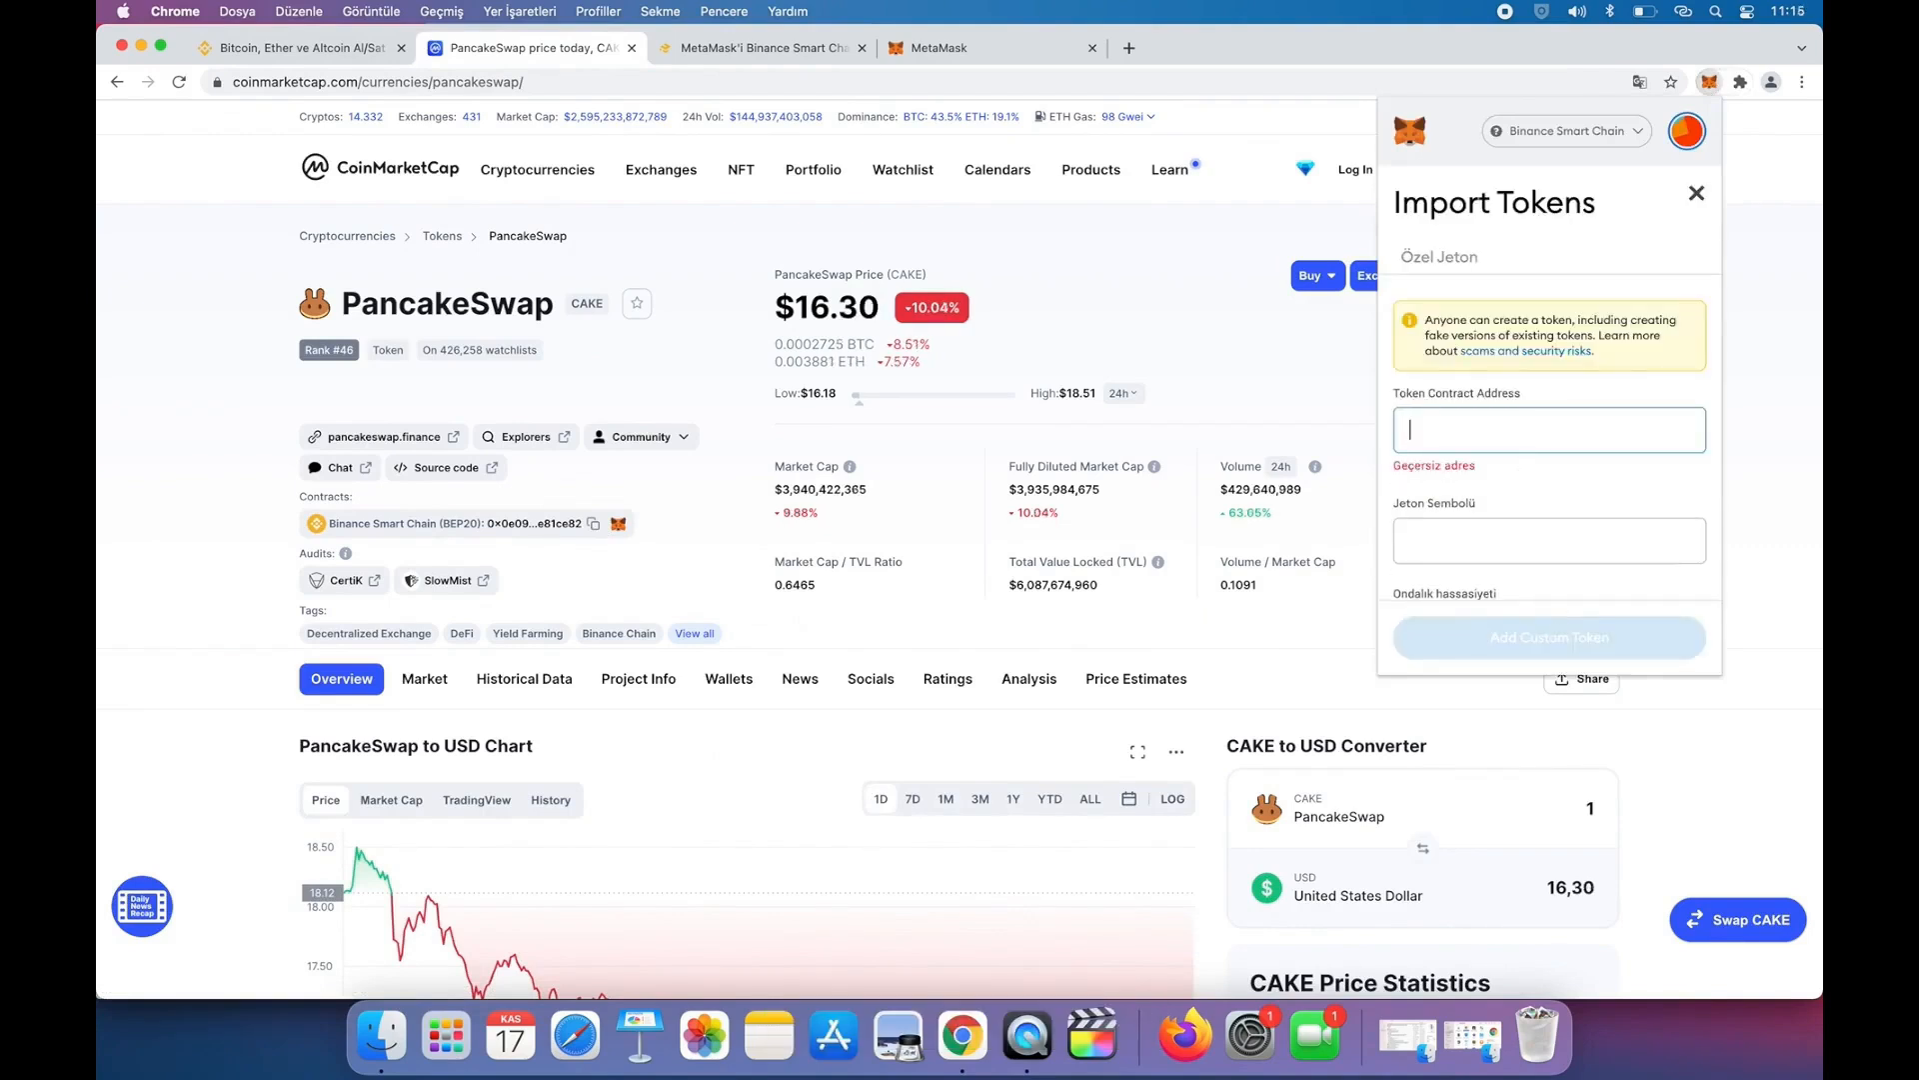
click(1480, 515)
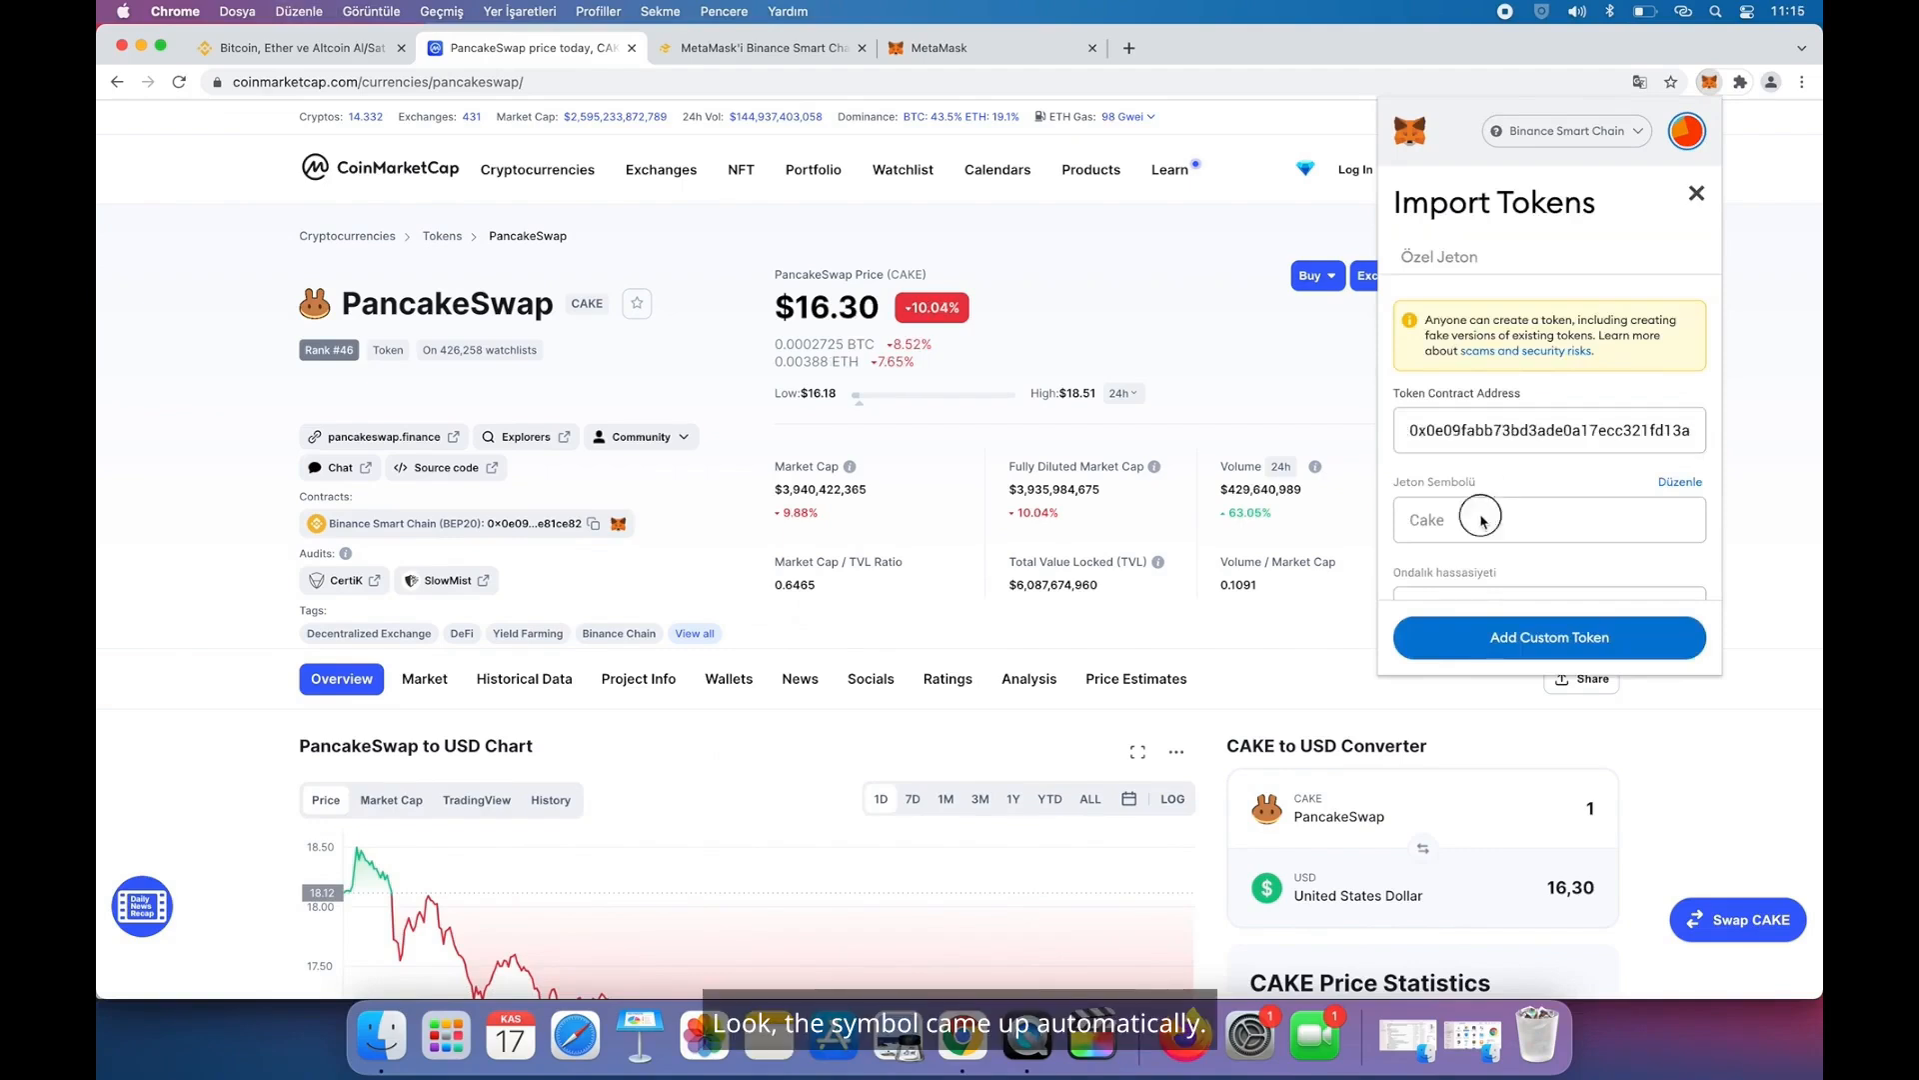
click(1547, 637)
click(1680, 645)
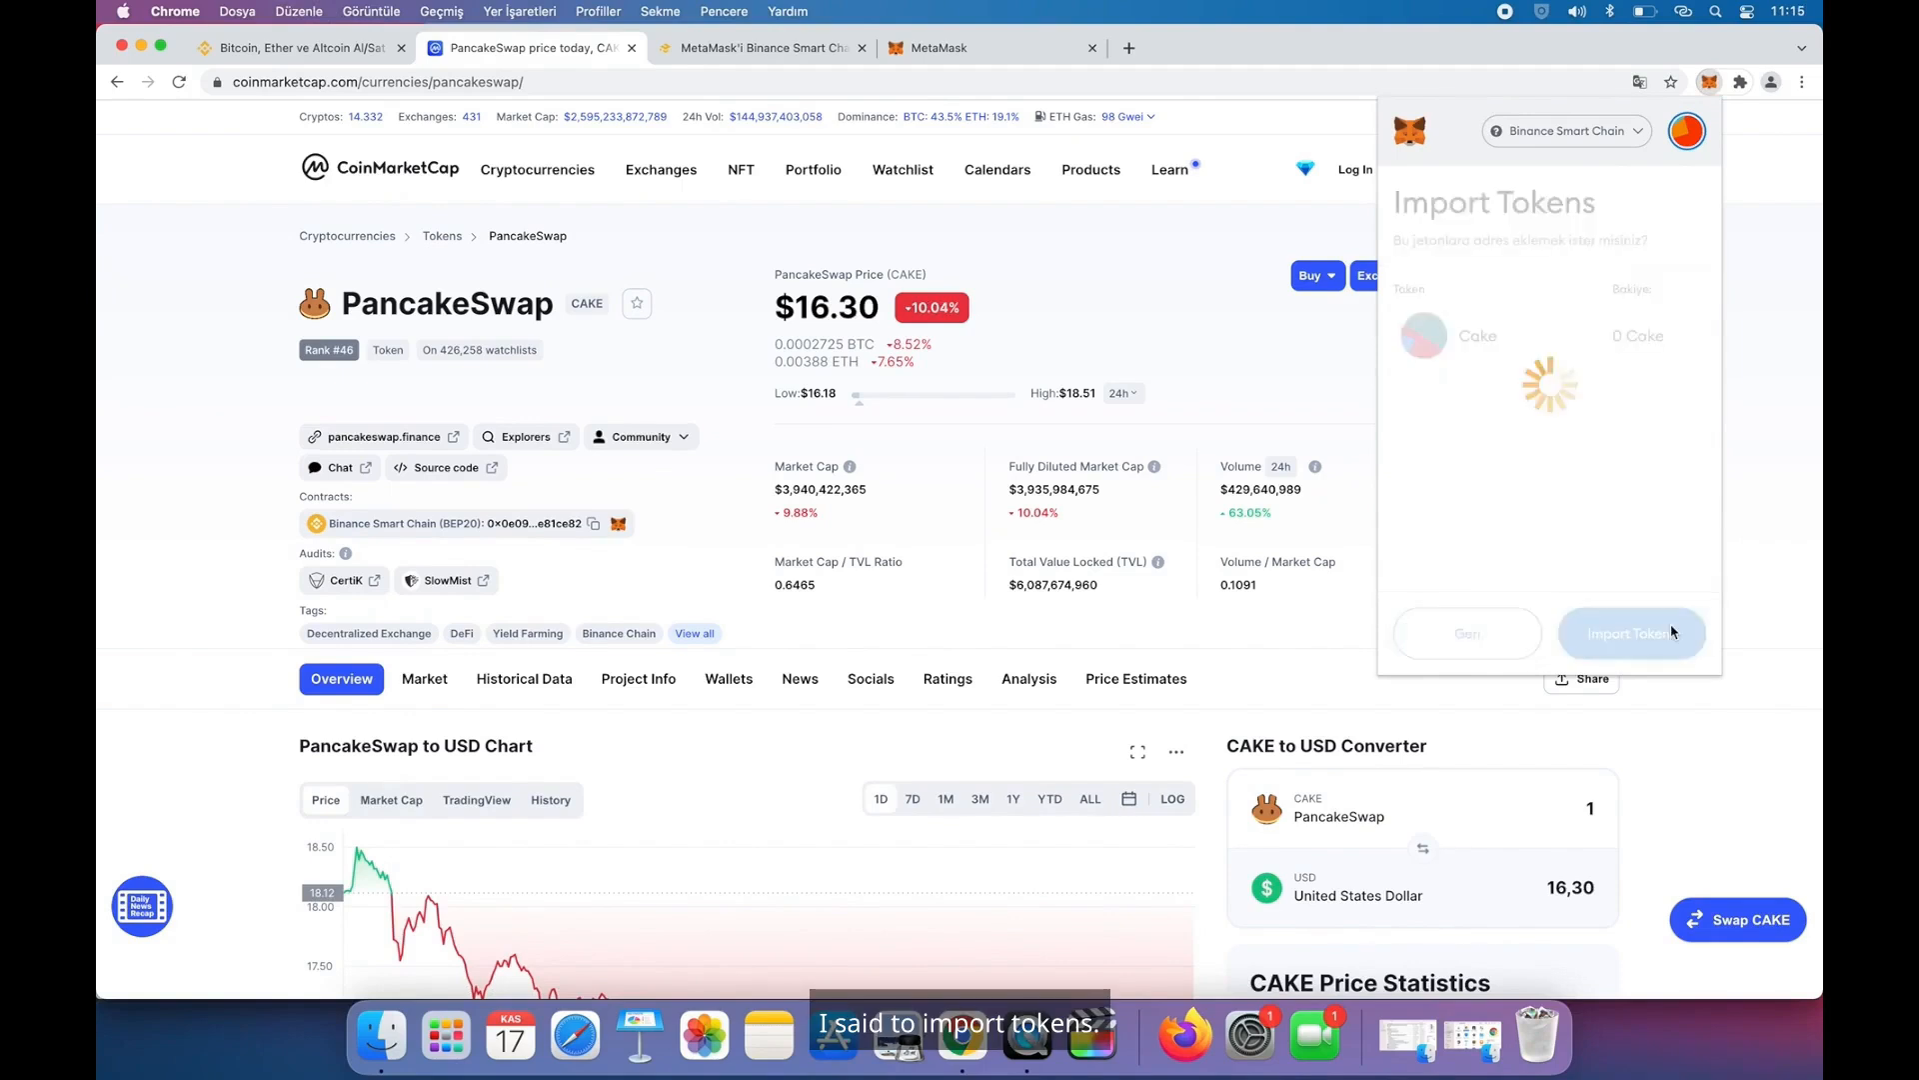
click(1422, 199)
scroll(1517, 582, down, 1)
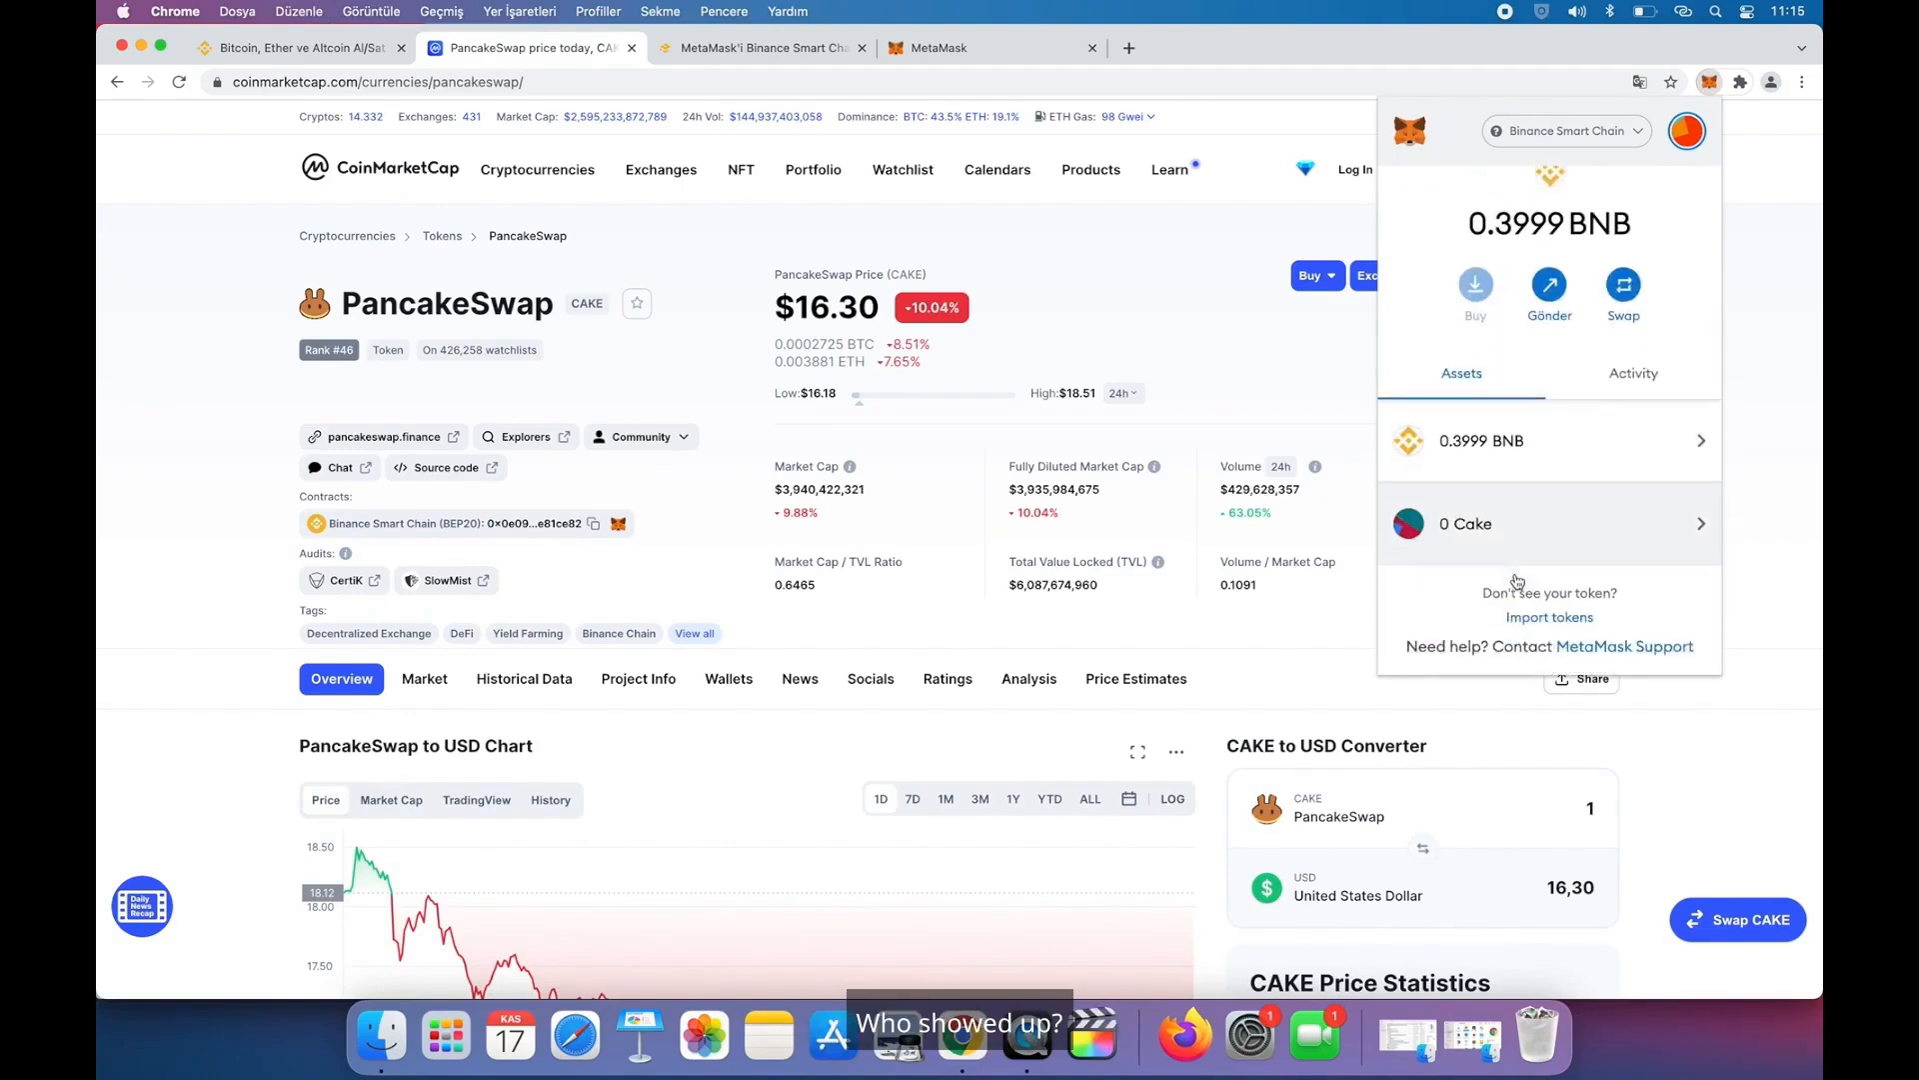
scroll(1519, 583, up, 1)
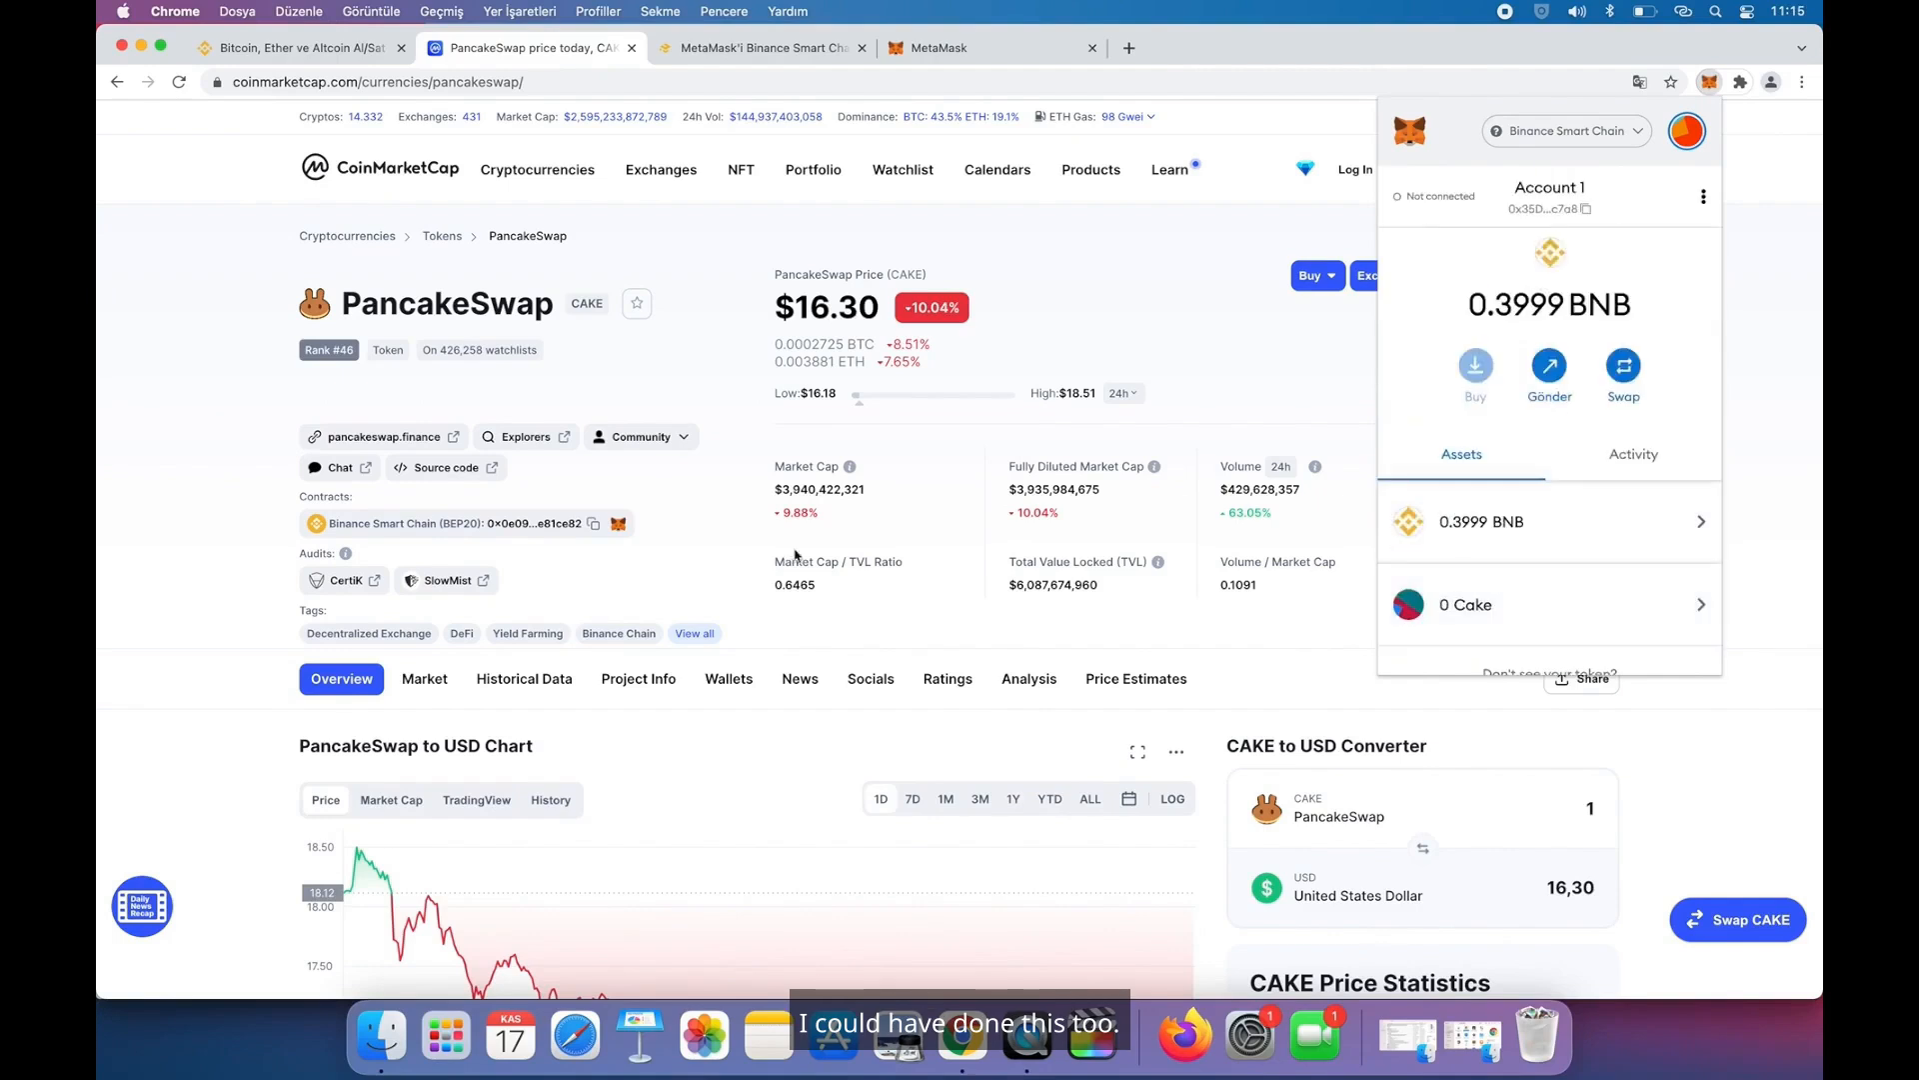
- Search CoinMarketCap for "bake", open BakeryToken (BAKE) and add the token to MetaMask directly from its contract entry
click(643, 537)
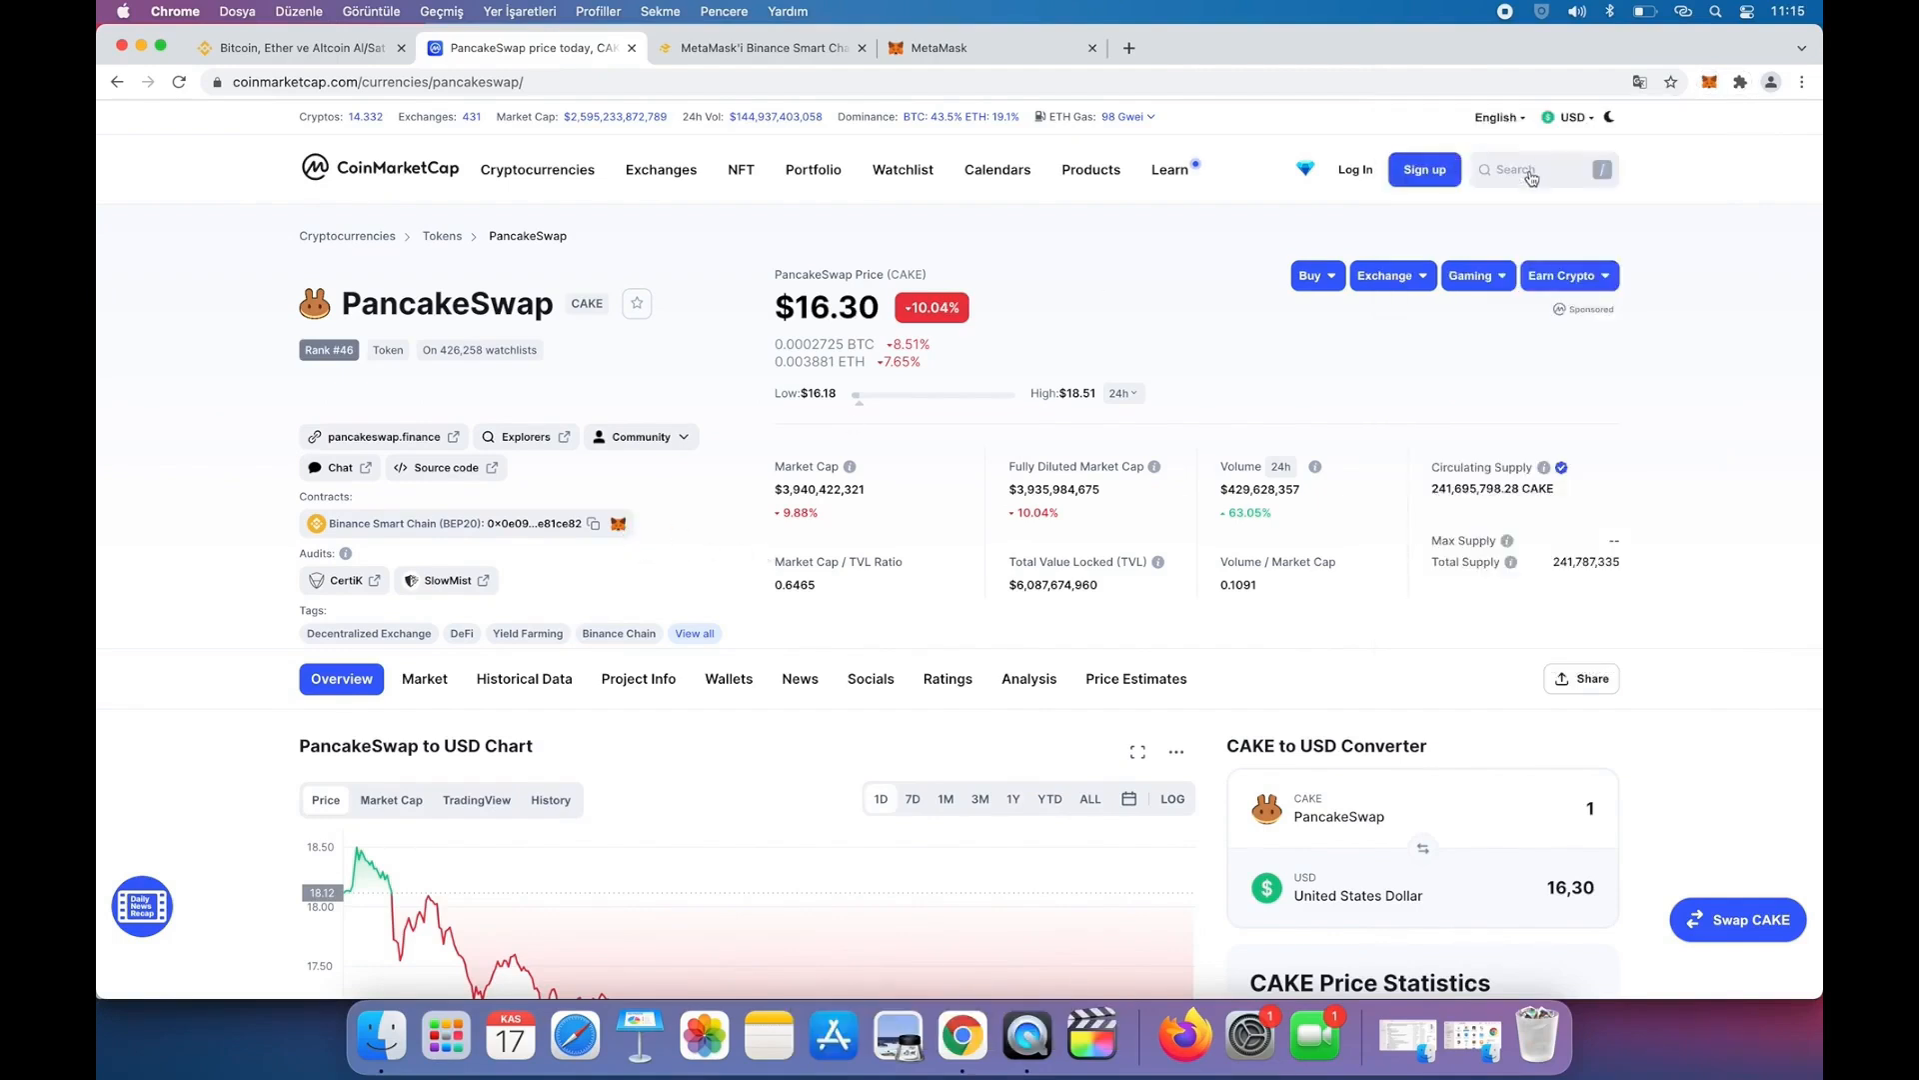
click(1530, 173)
text(bake)
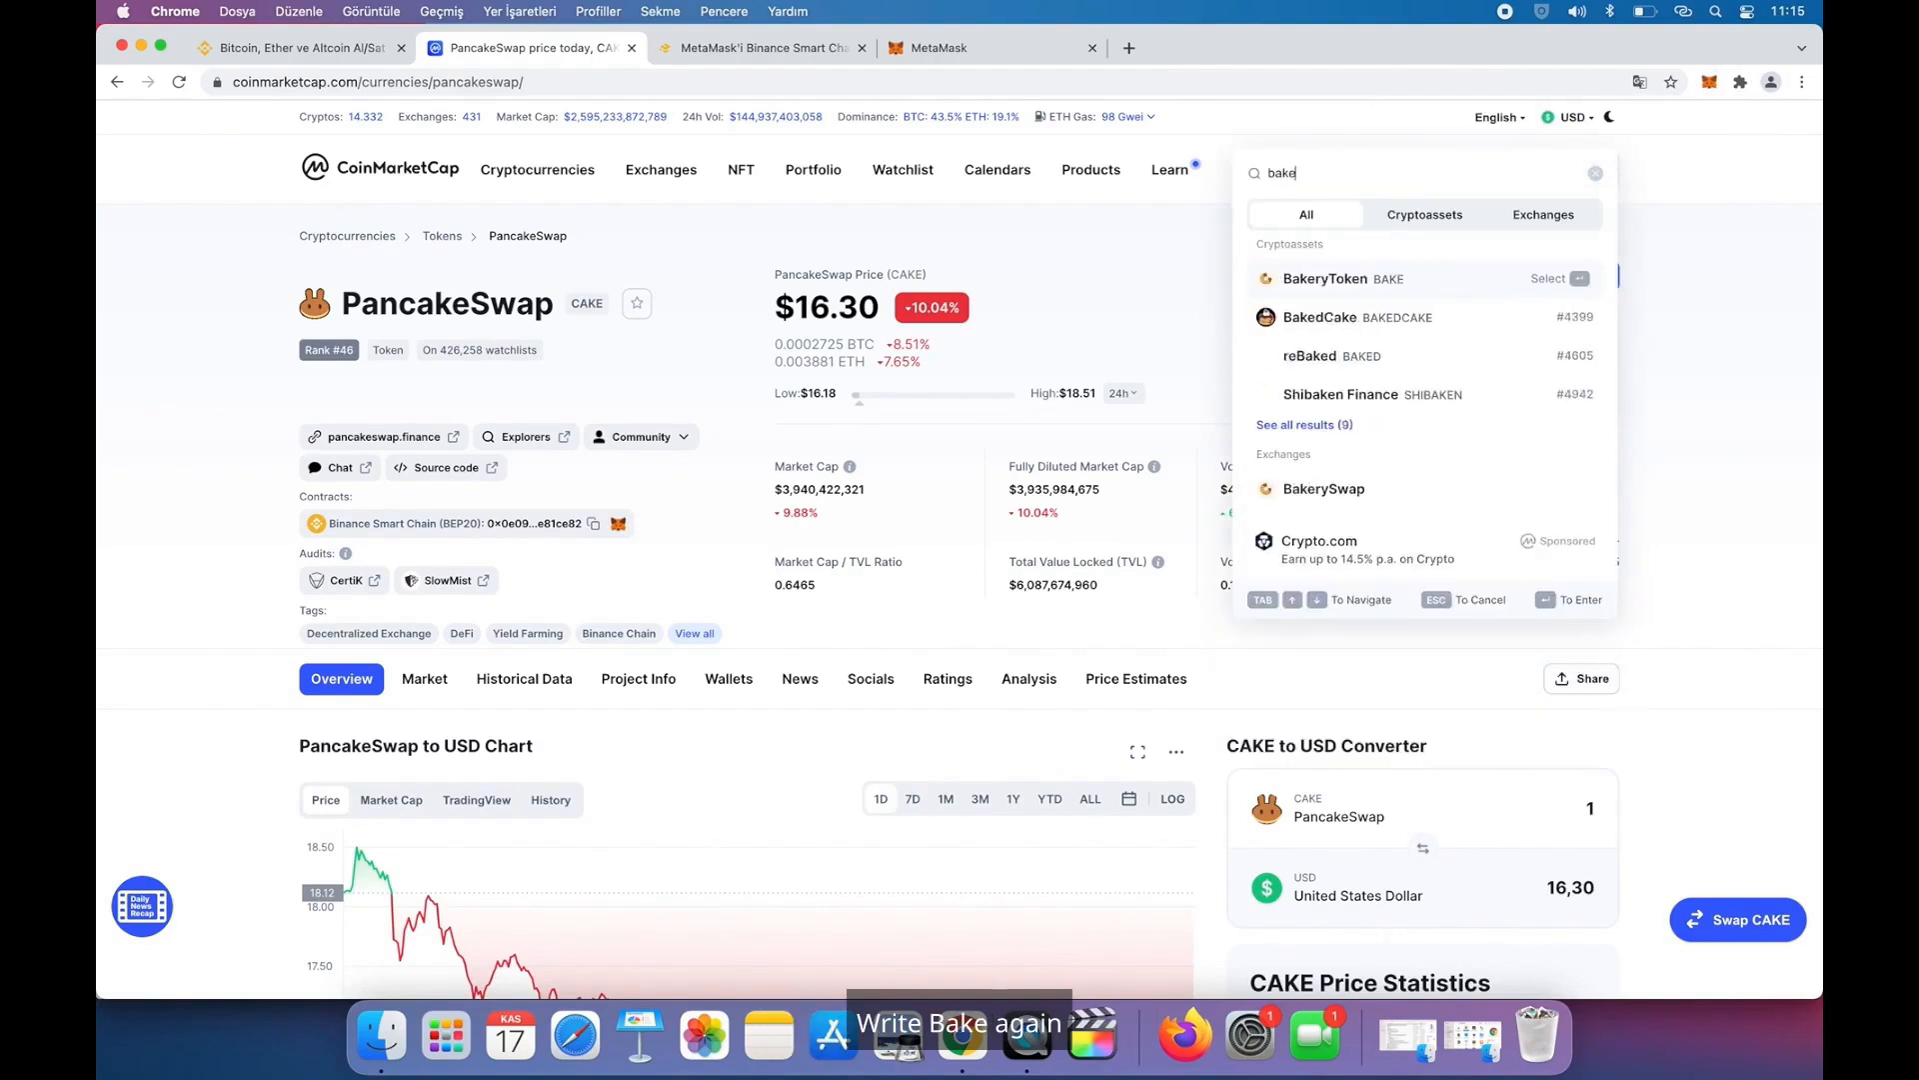
key(Return)
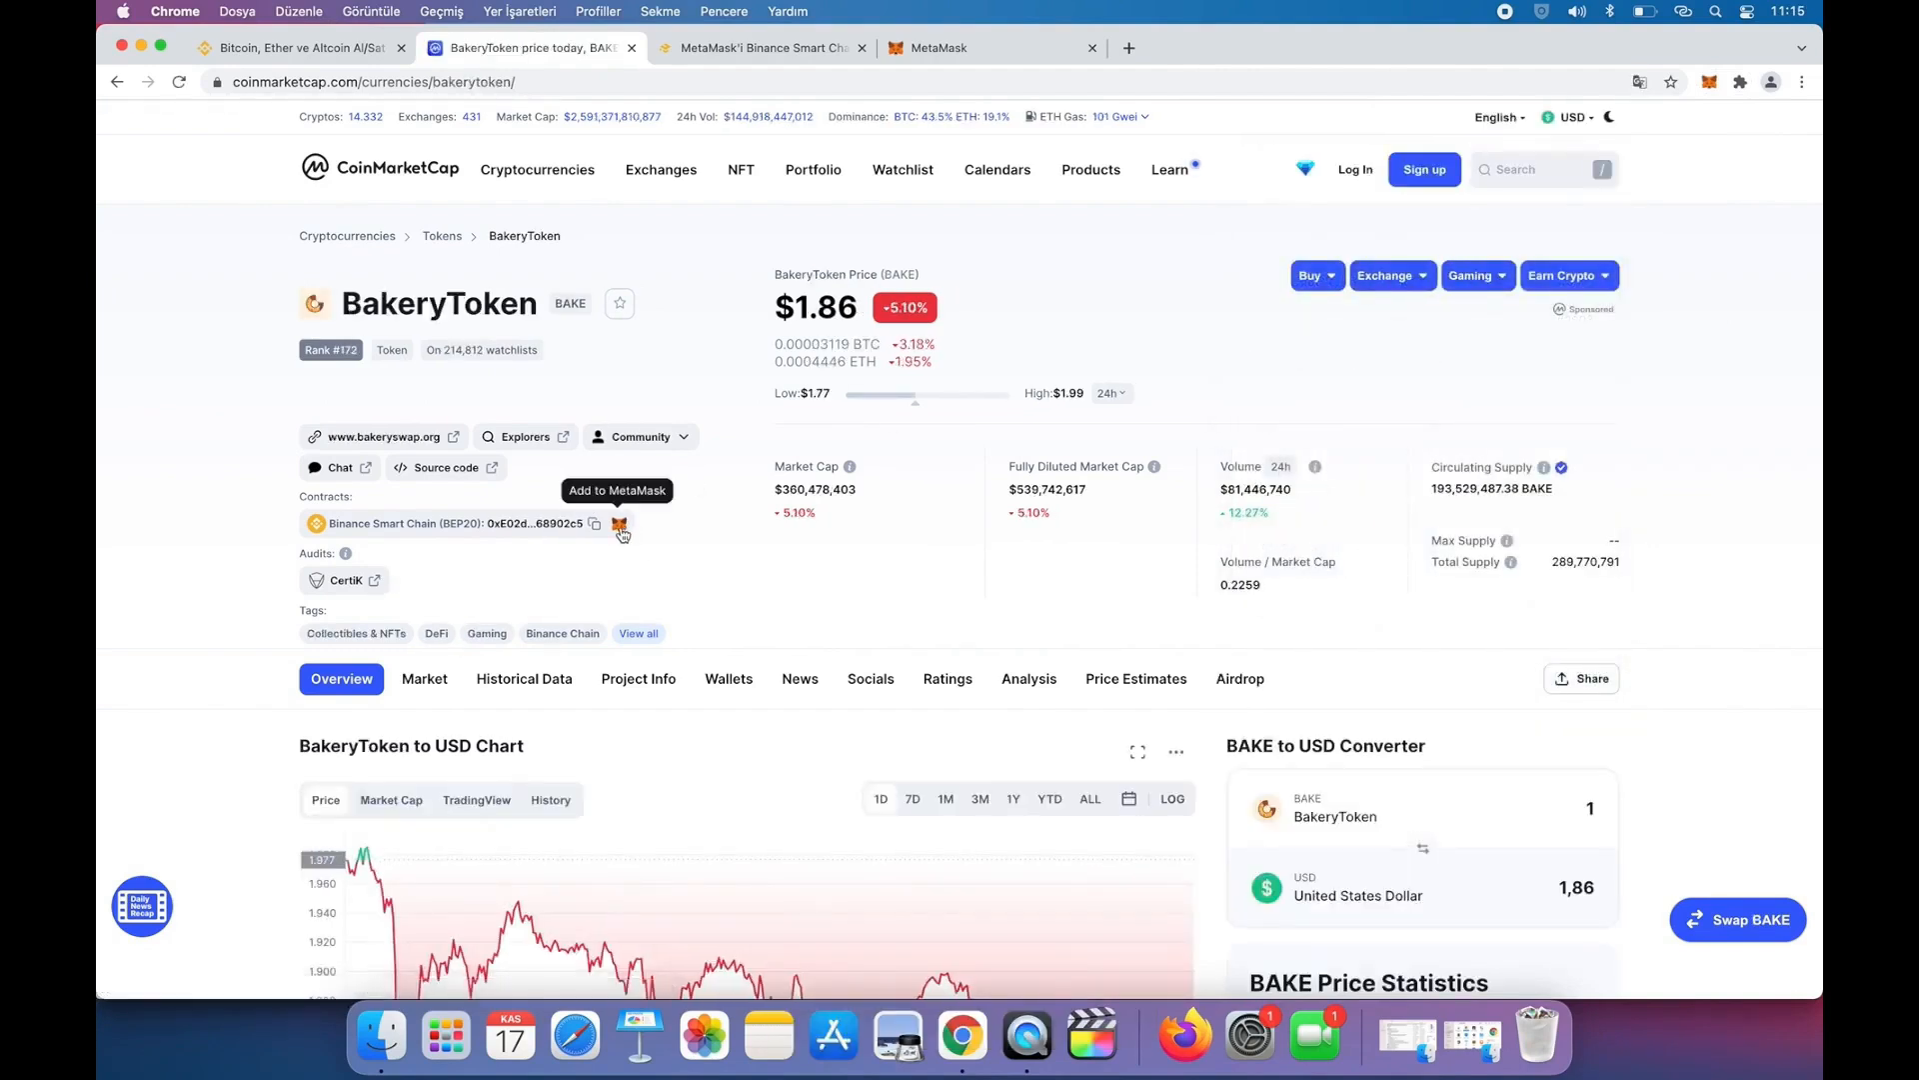
click(620, 525)
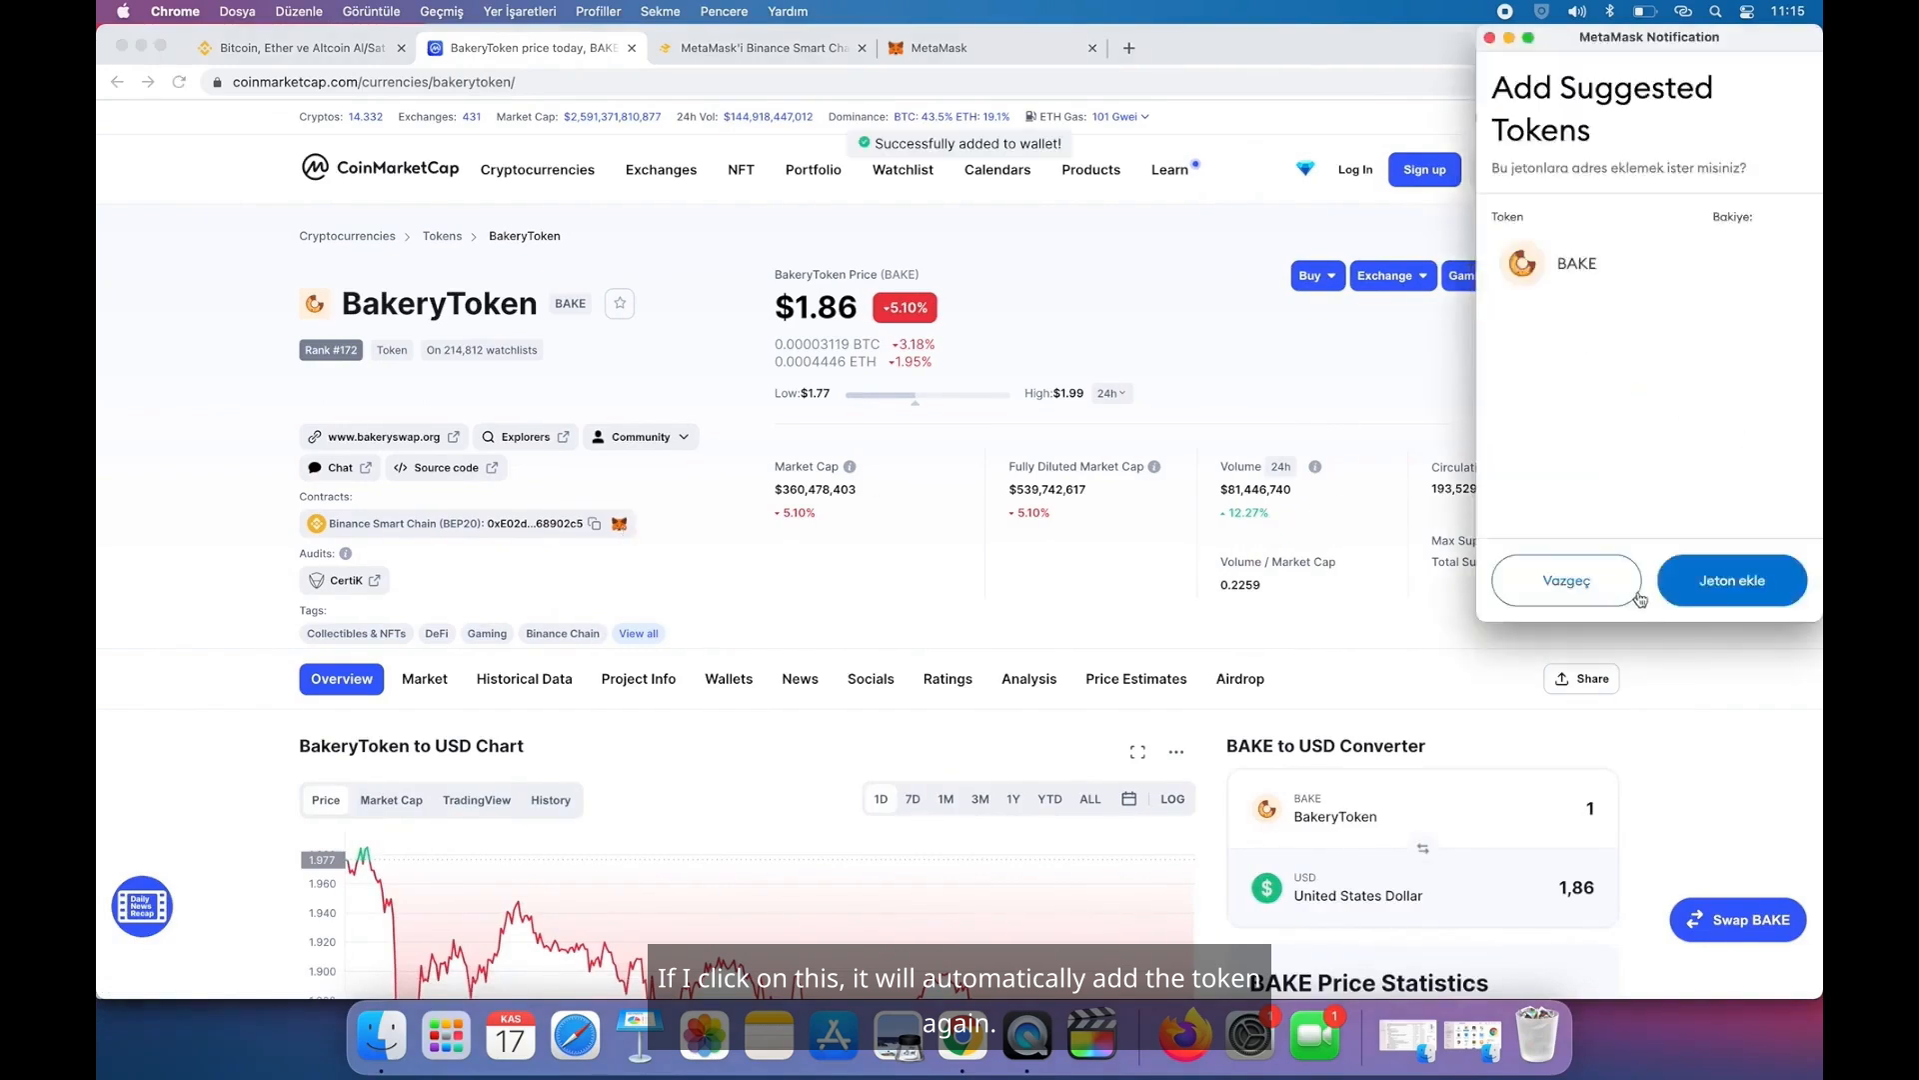
click(1749, 582)
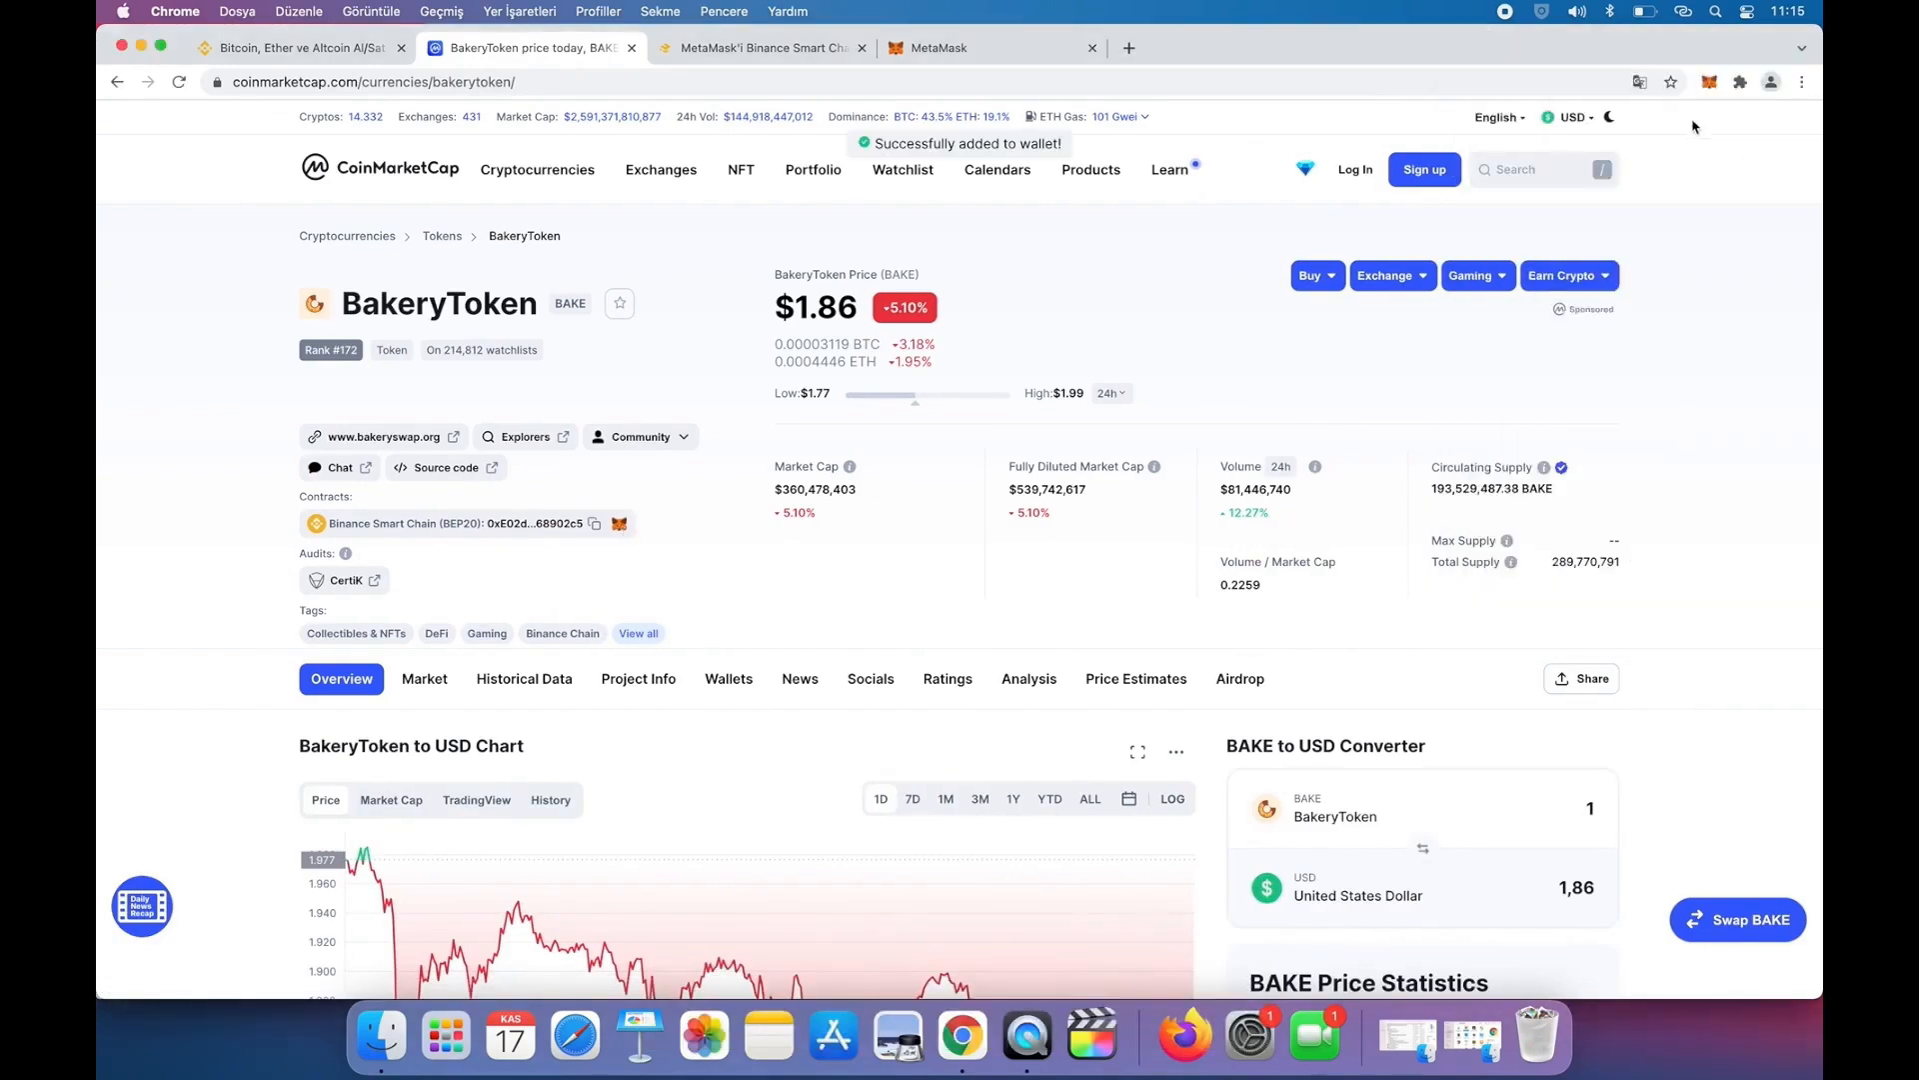
- Open the BAKE token in the MetaMask asset list and hide it from the account
click(1709, 82)
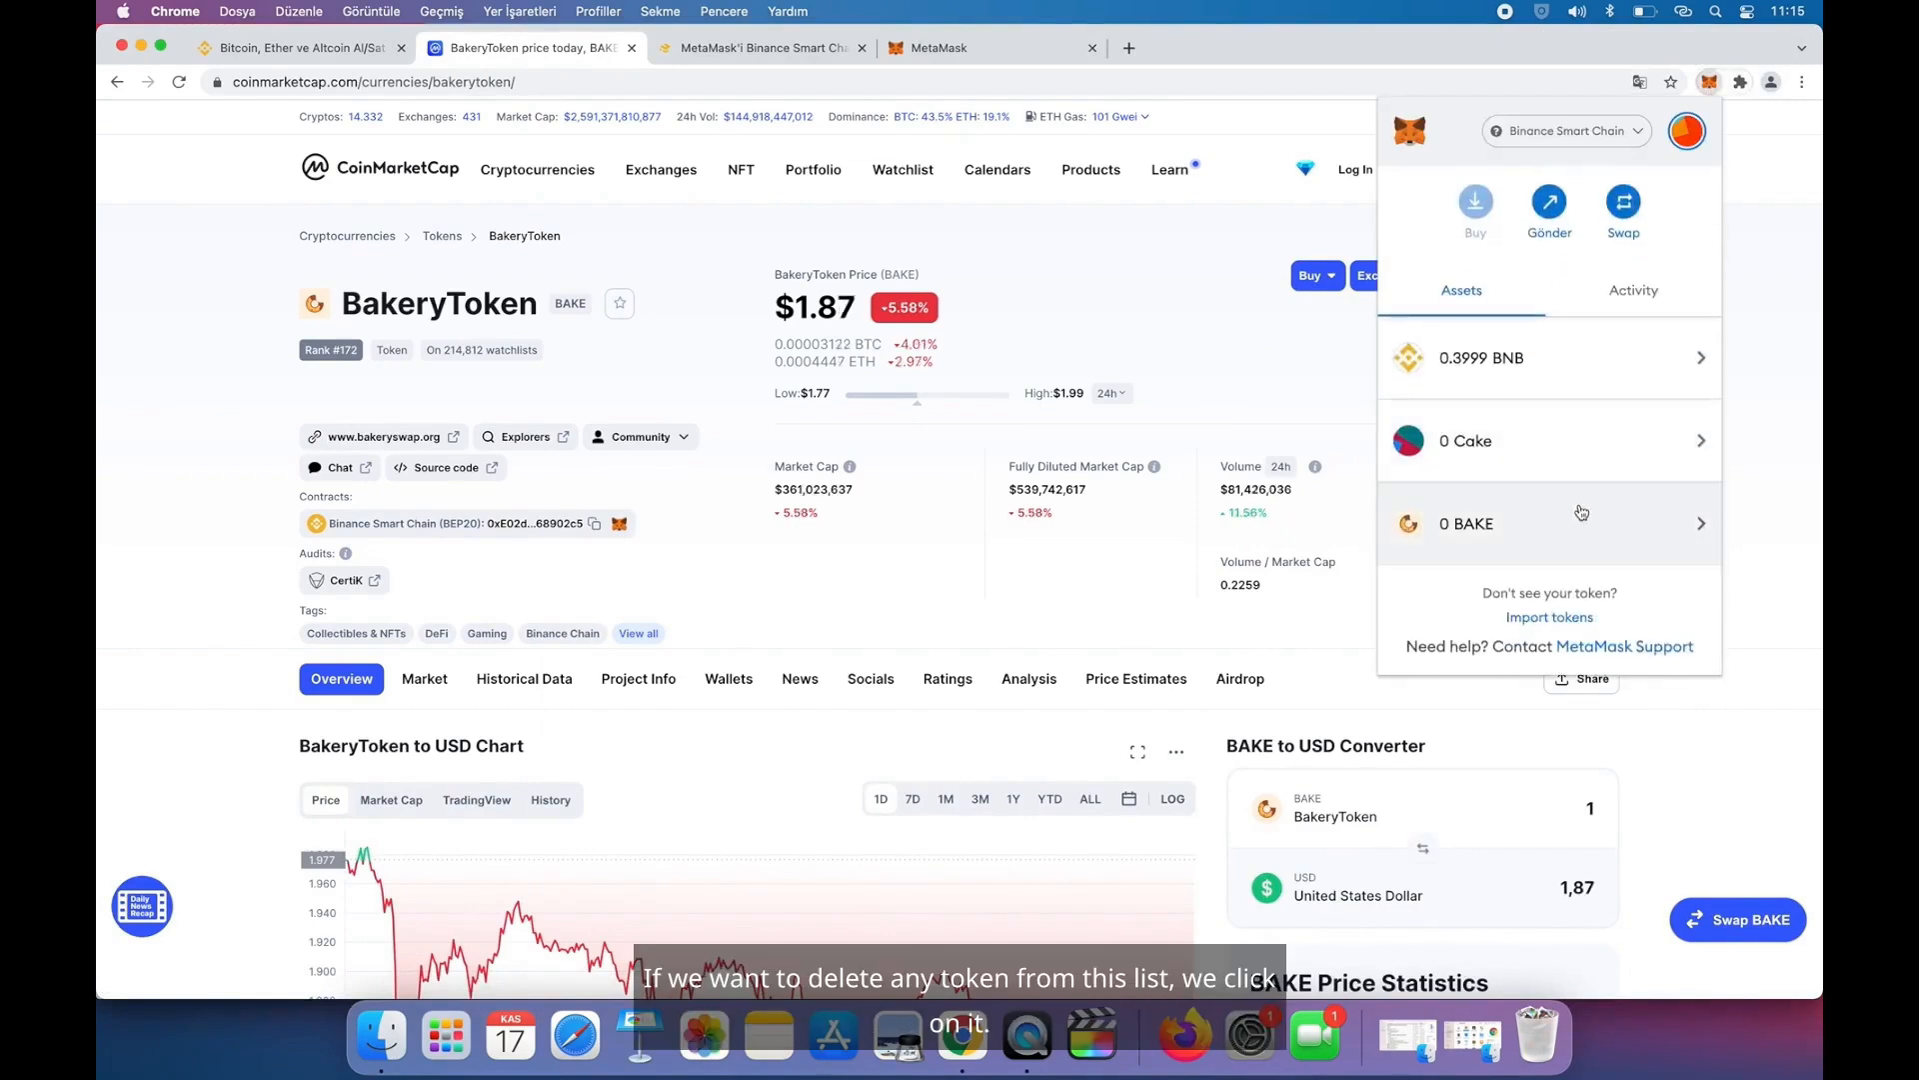
click(1590, 520)
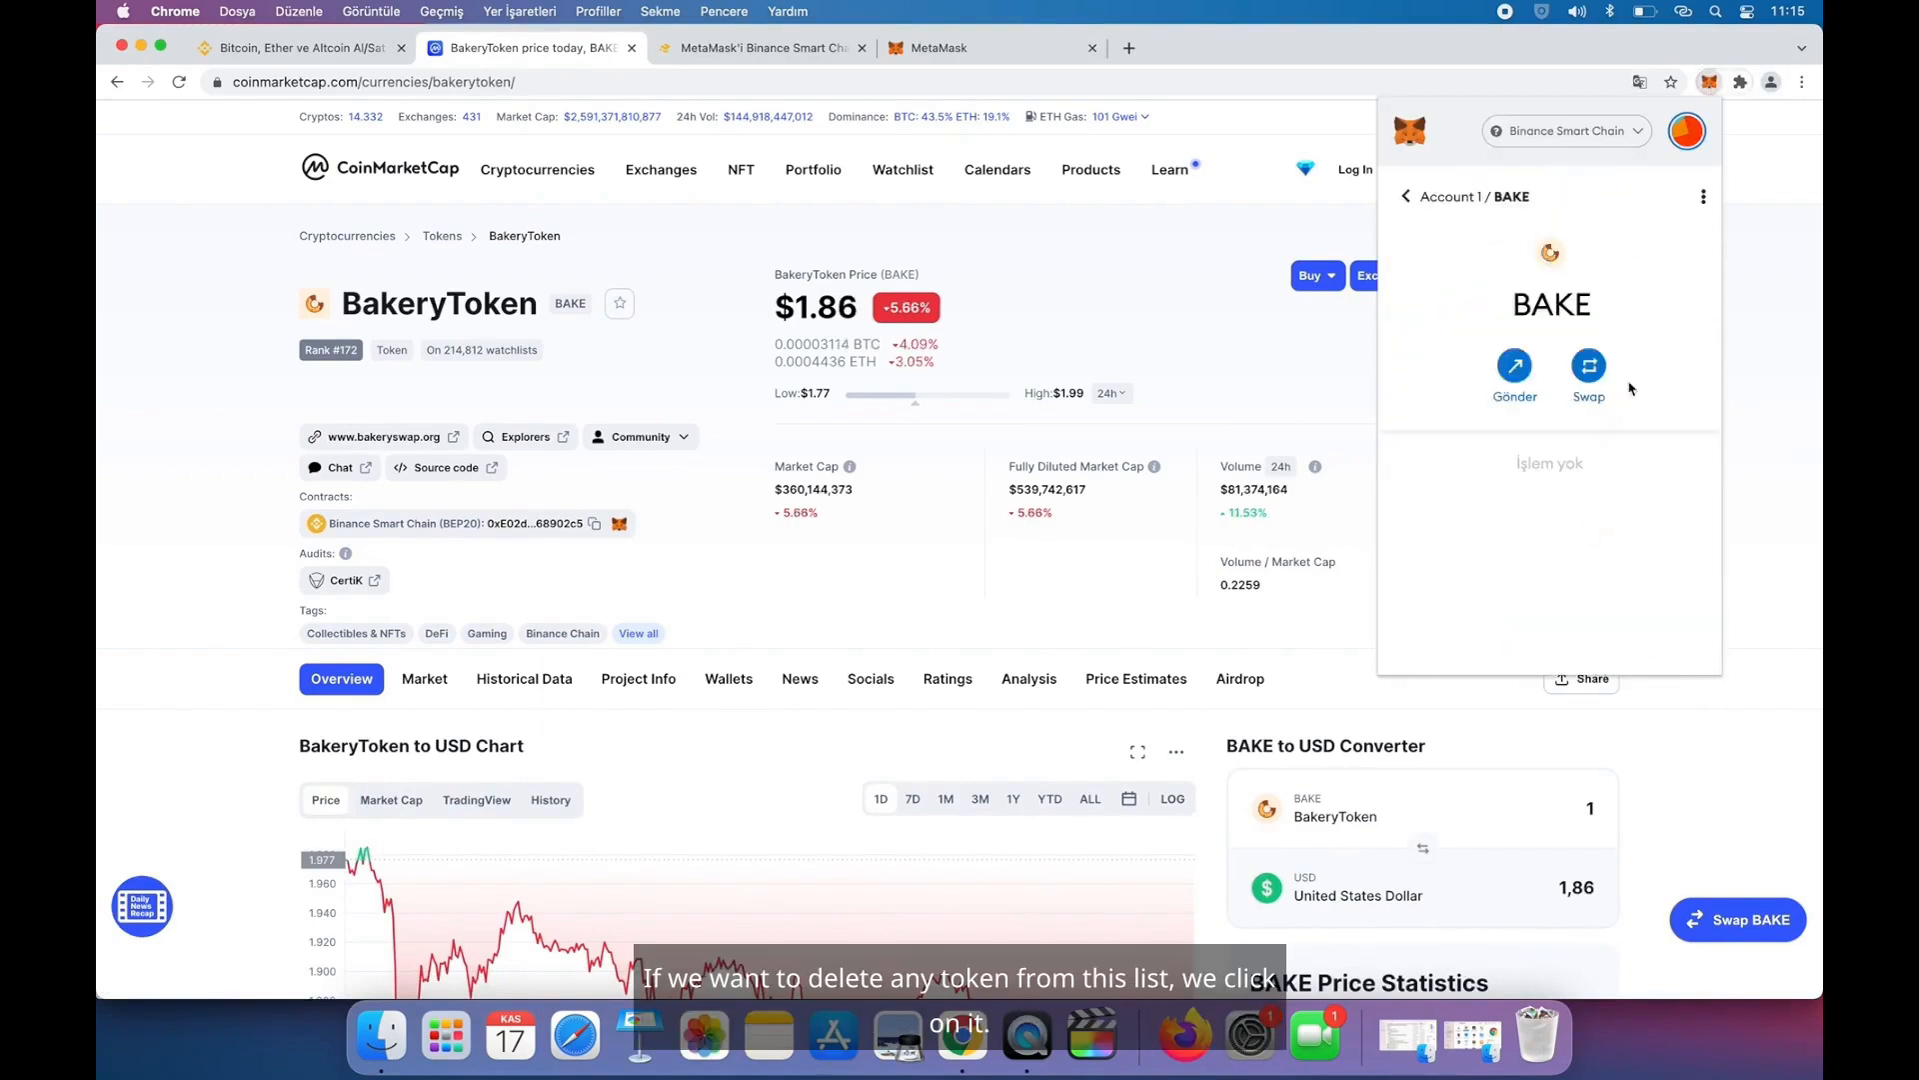
click(1705, 199)
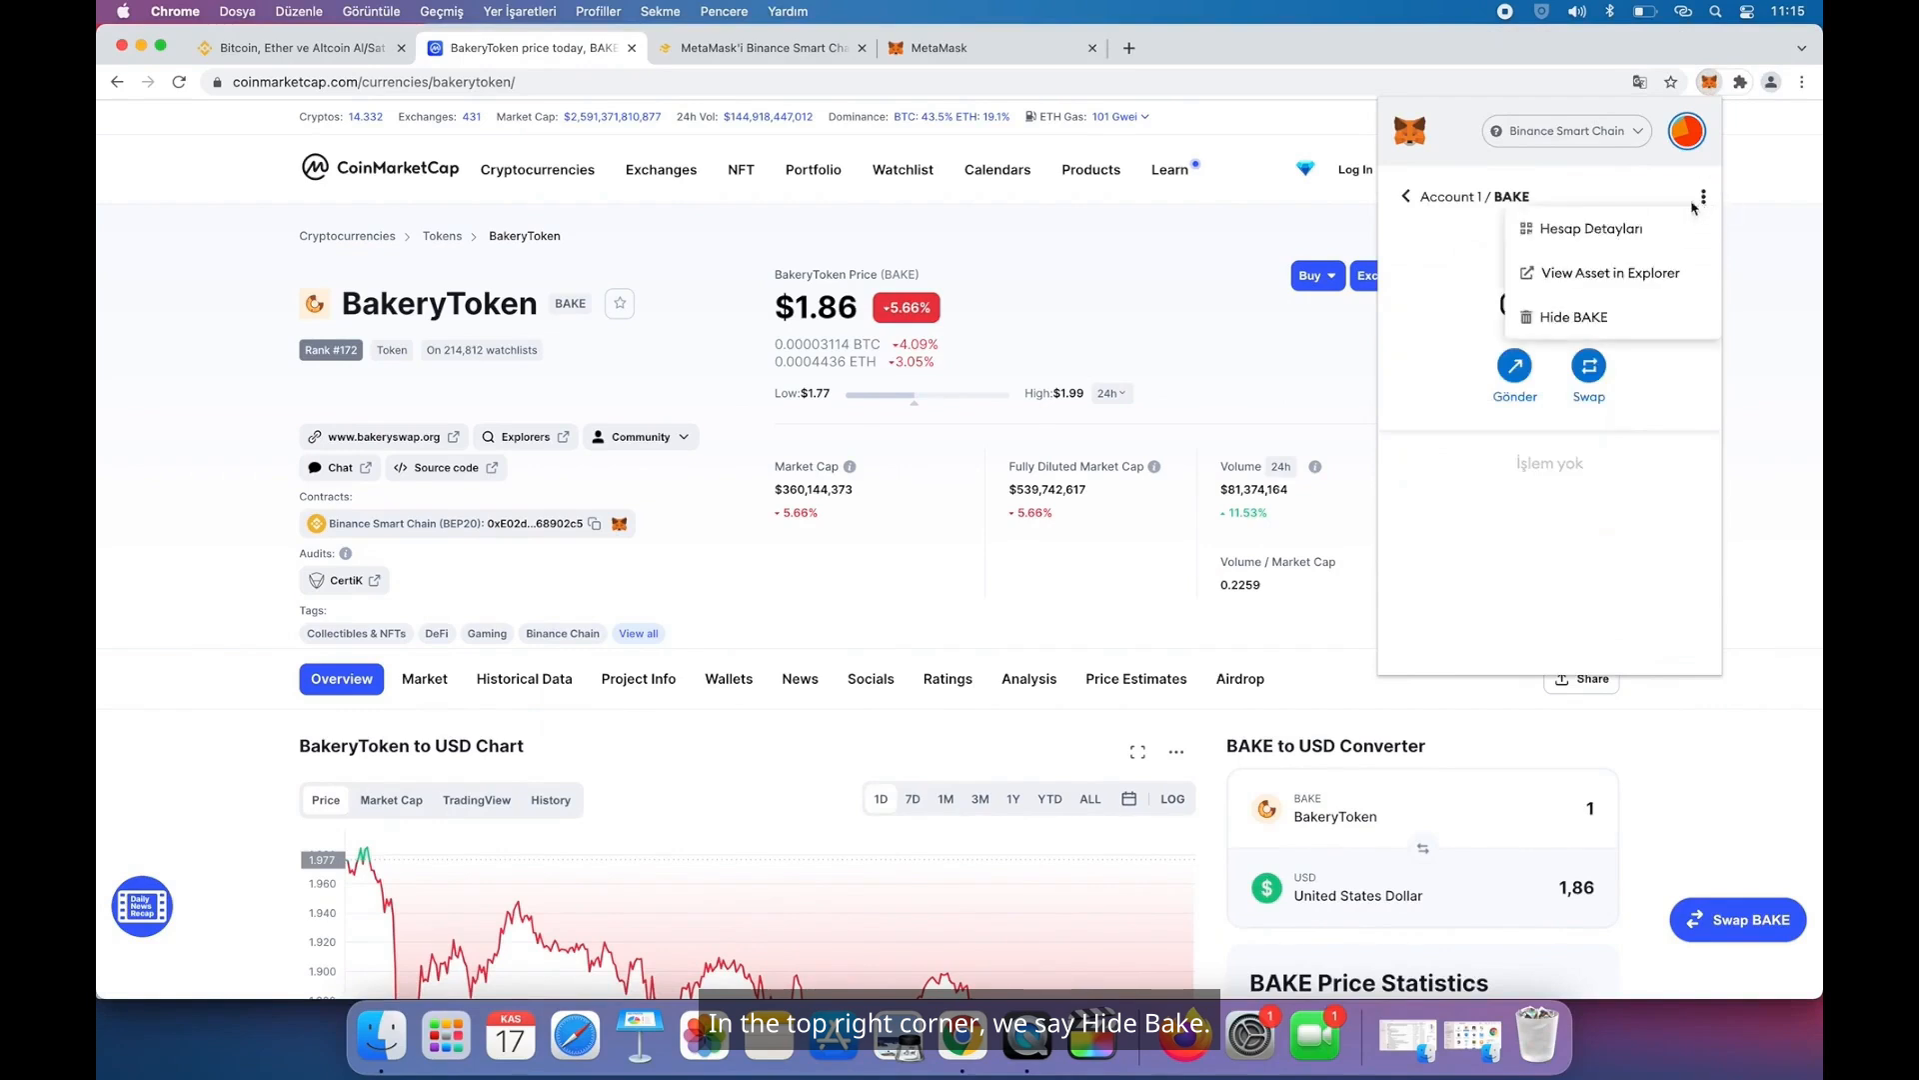
click(1576, 322)
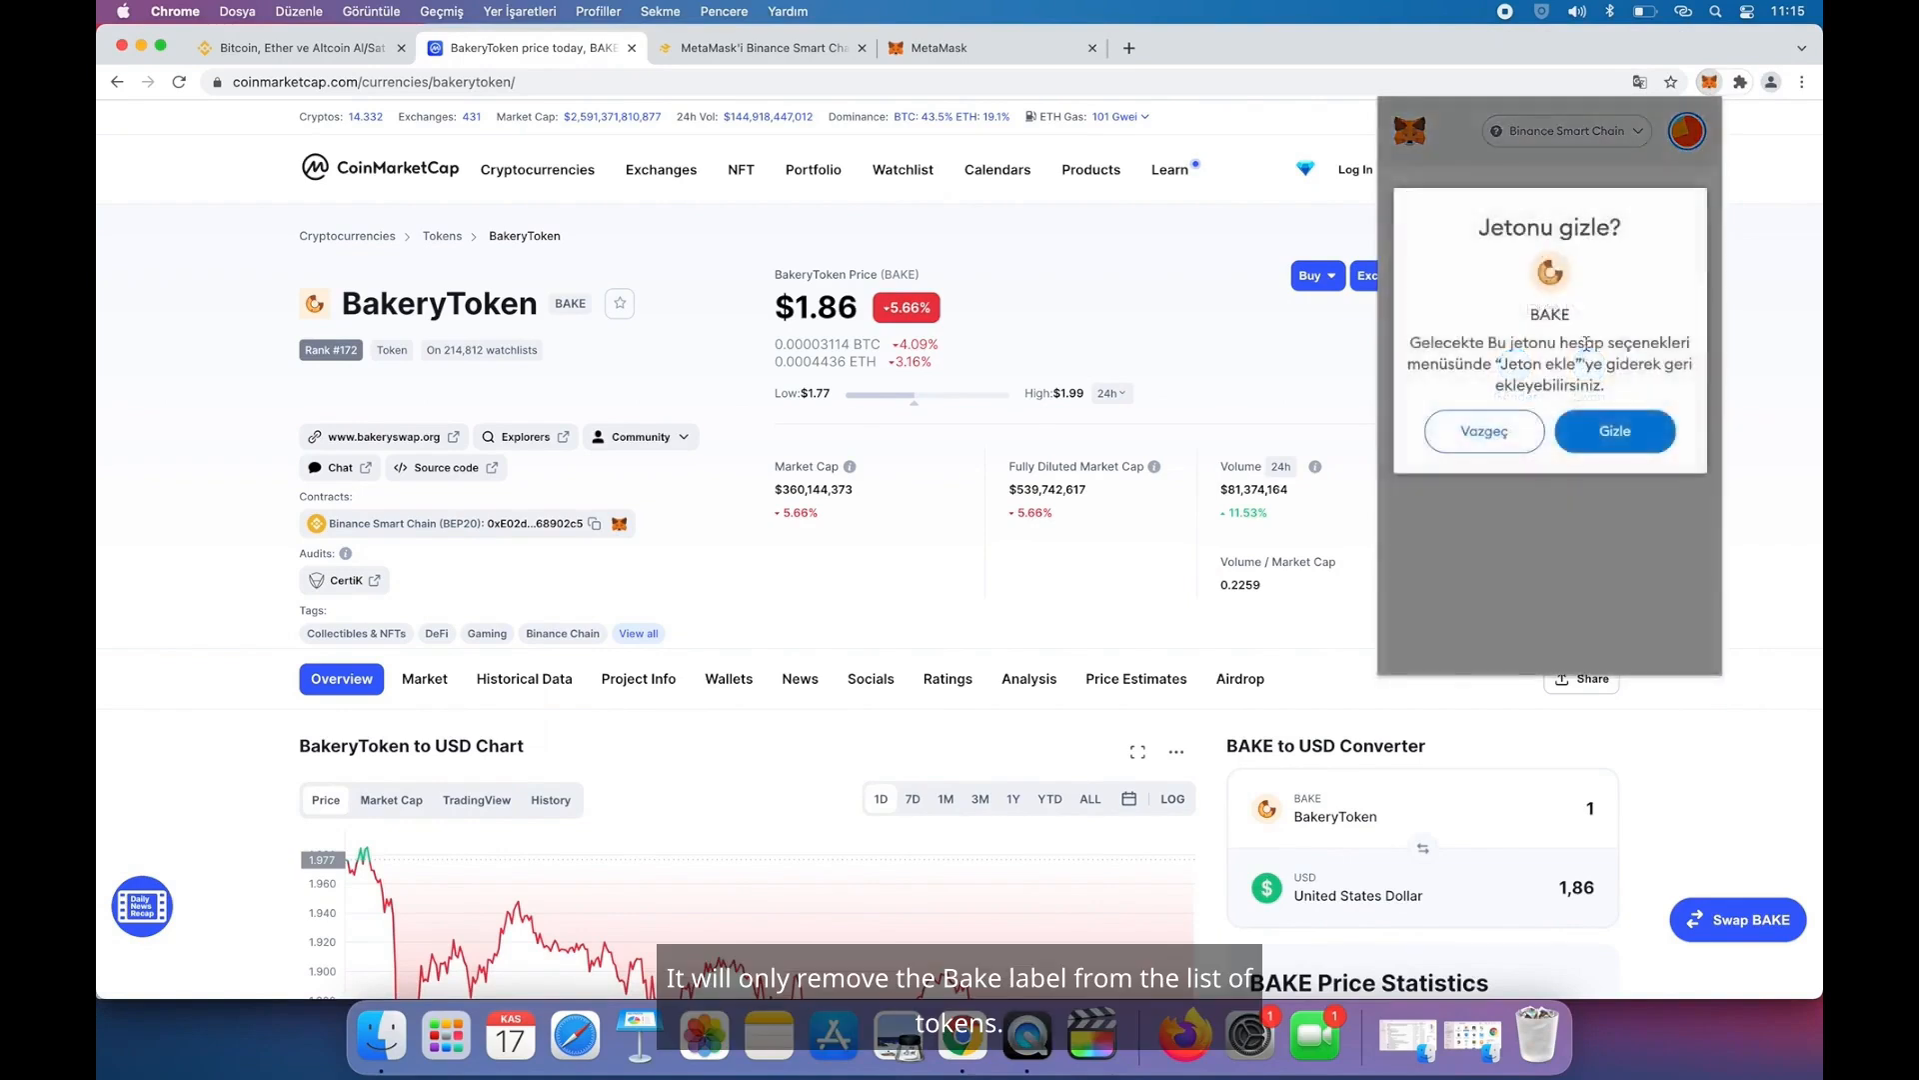
click(1609, 430)
scroll(1574, 590, down, 2)
scroll(1559, 594, up, 2)
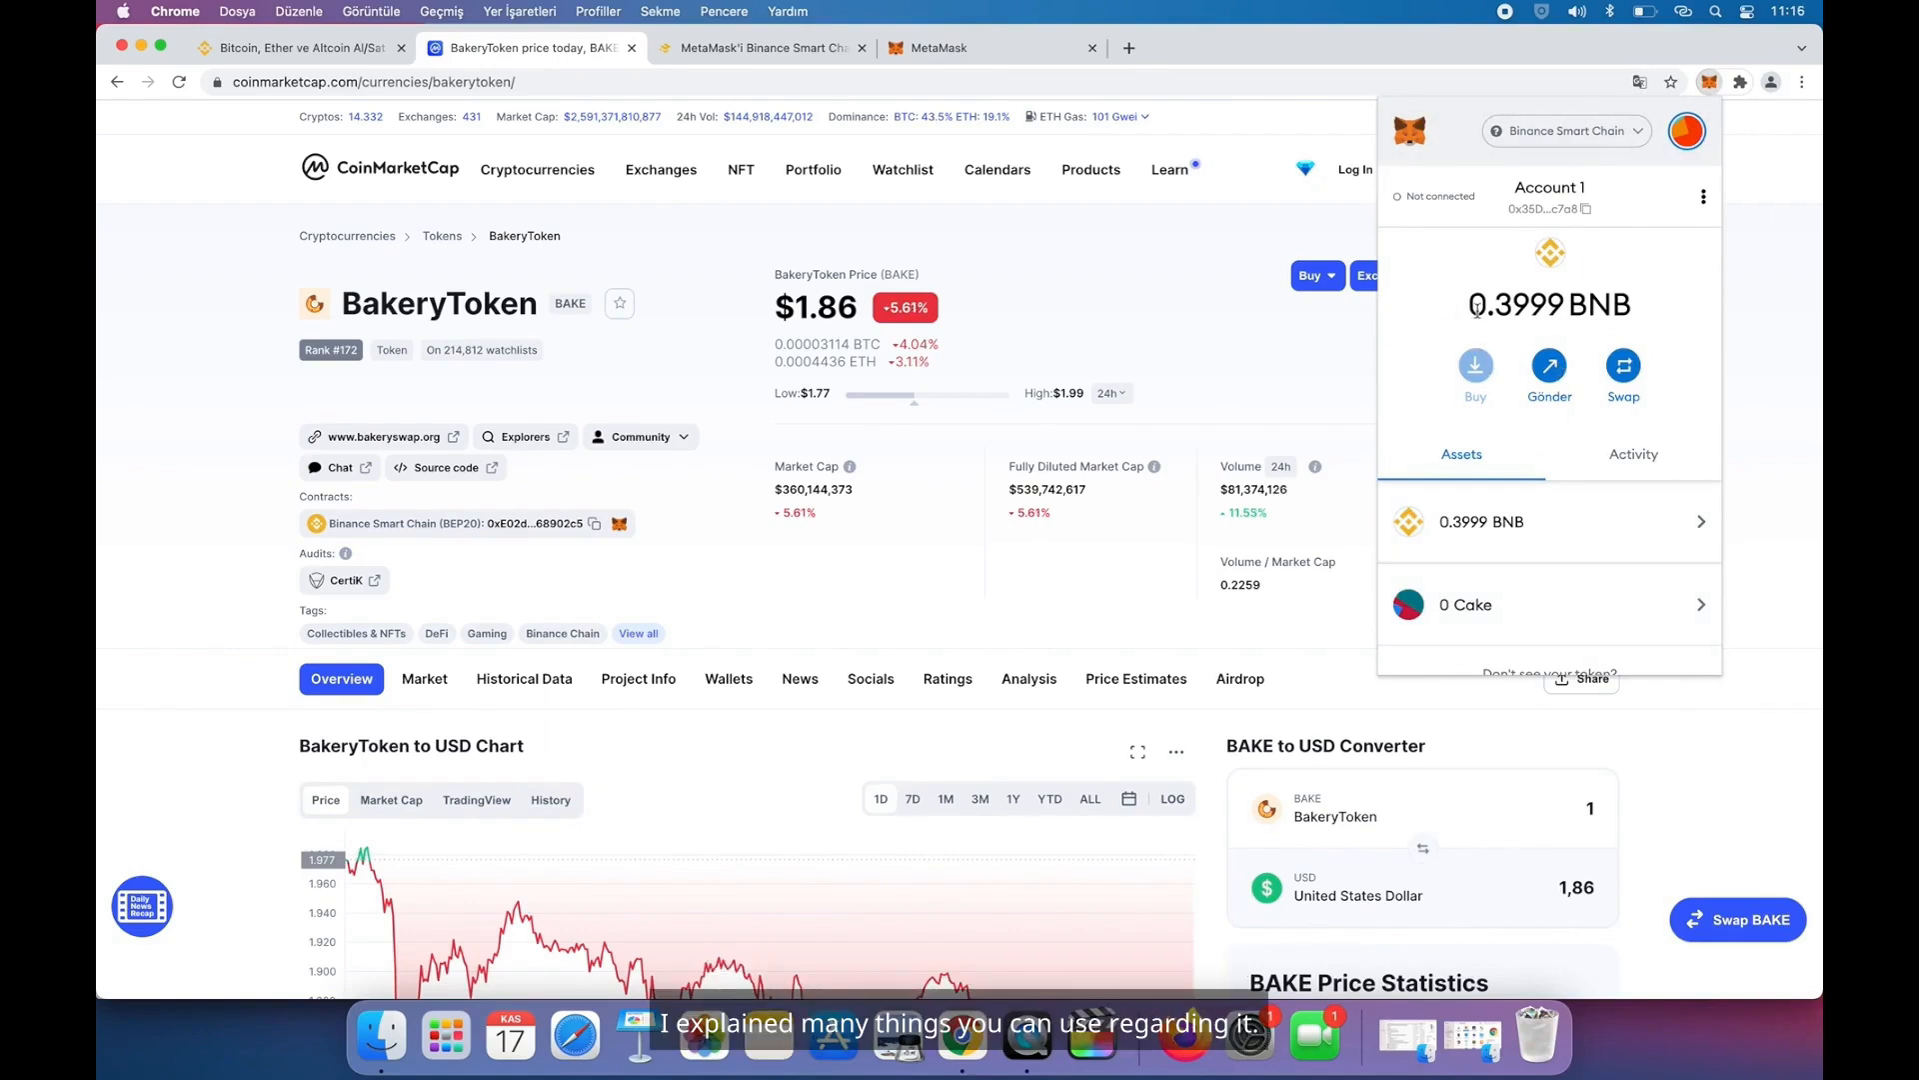
mouse_move(1477, 308)
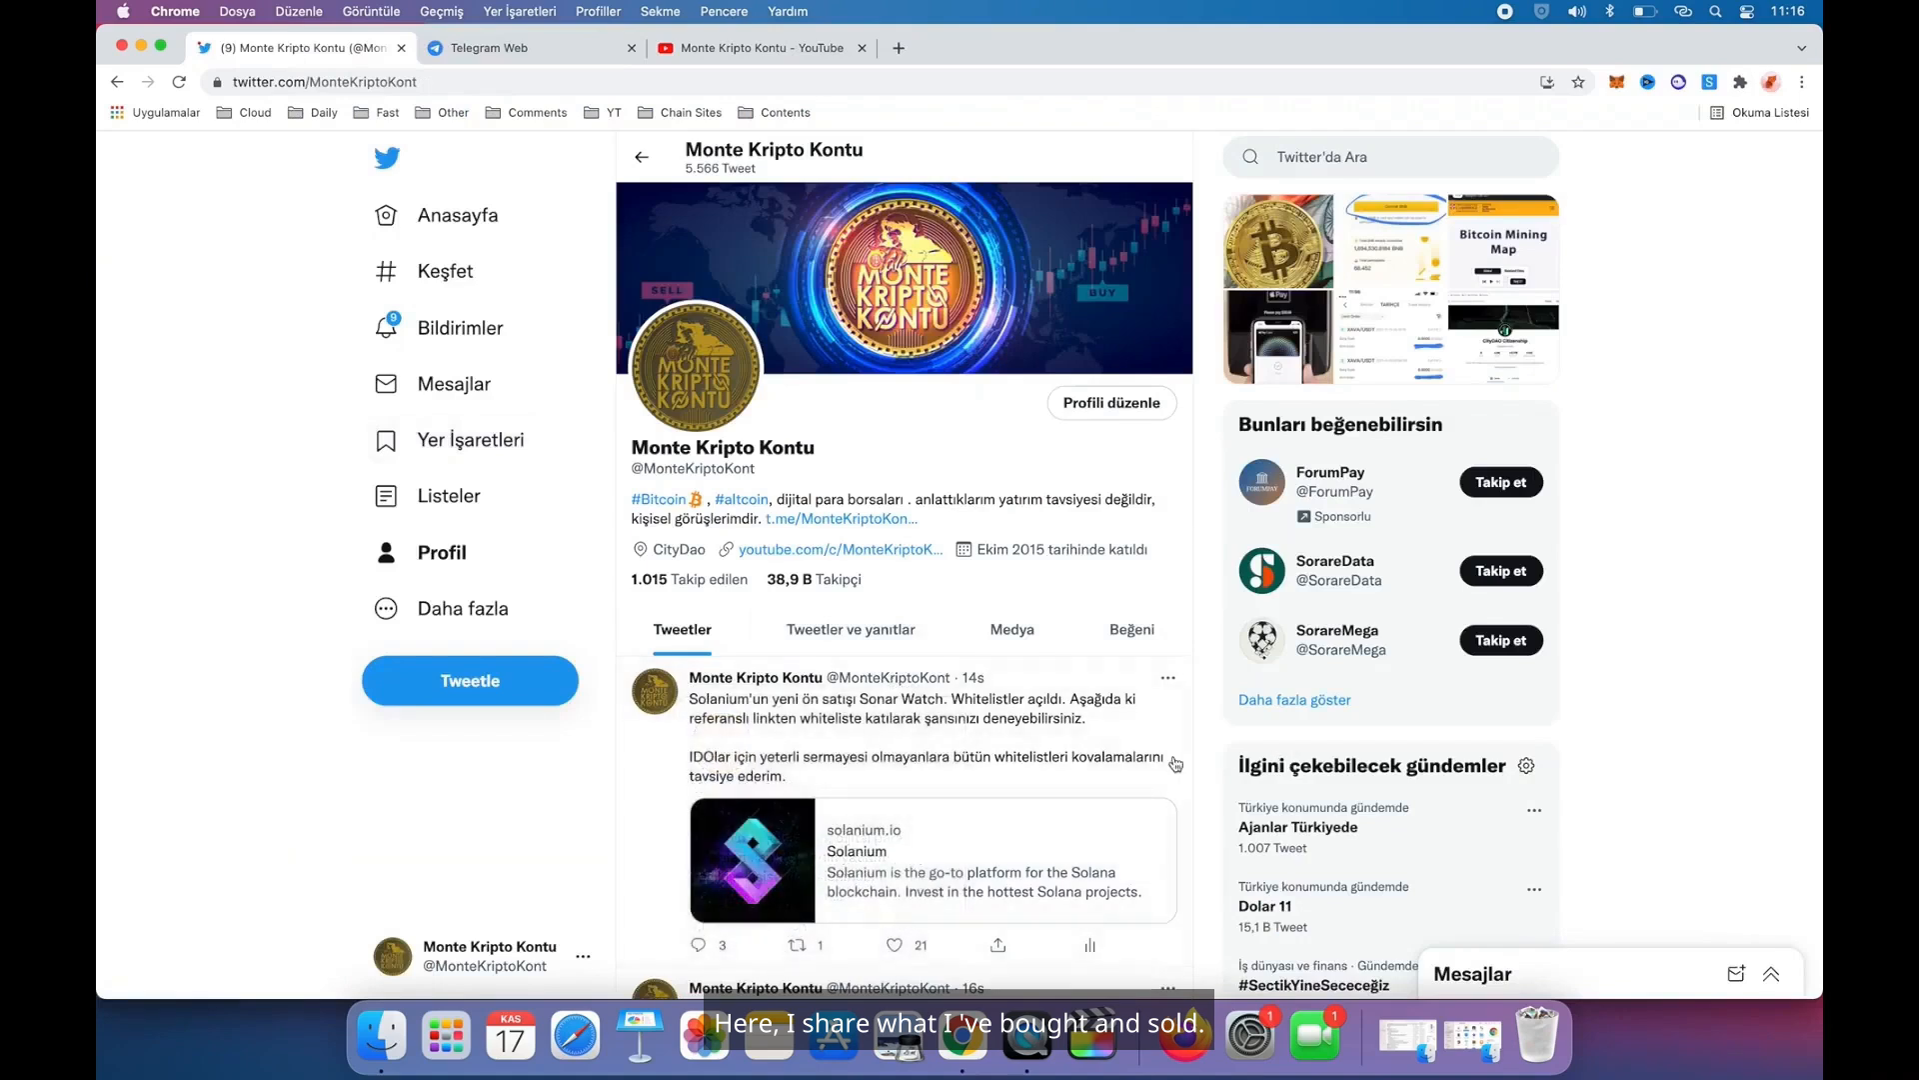
- Look through the Monte Kripto Kontu Twitter profile, Telegram group and YouTube video list
scroll(1211, 750, down, 3)
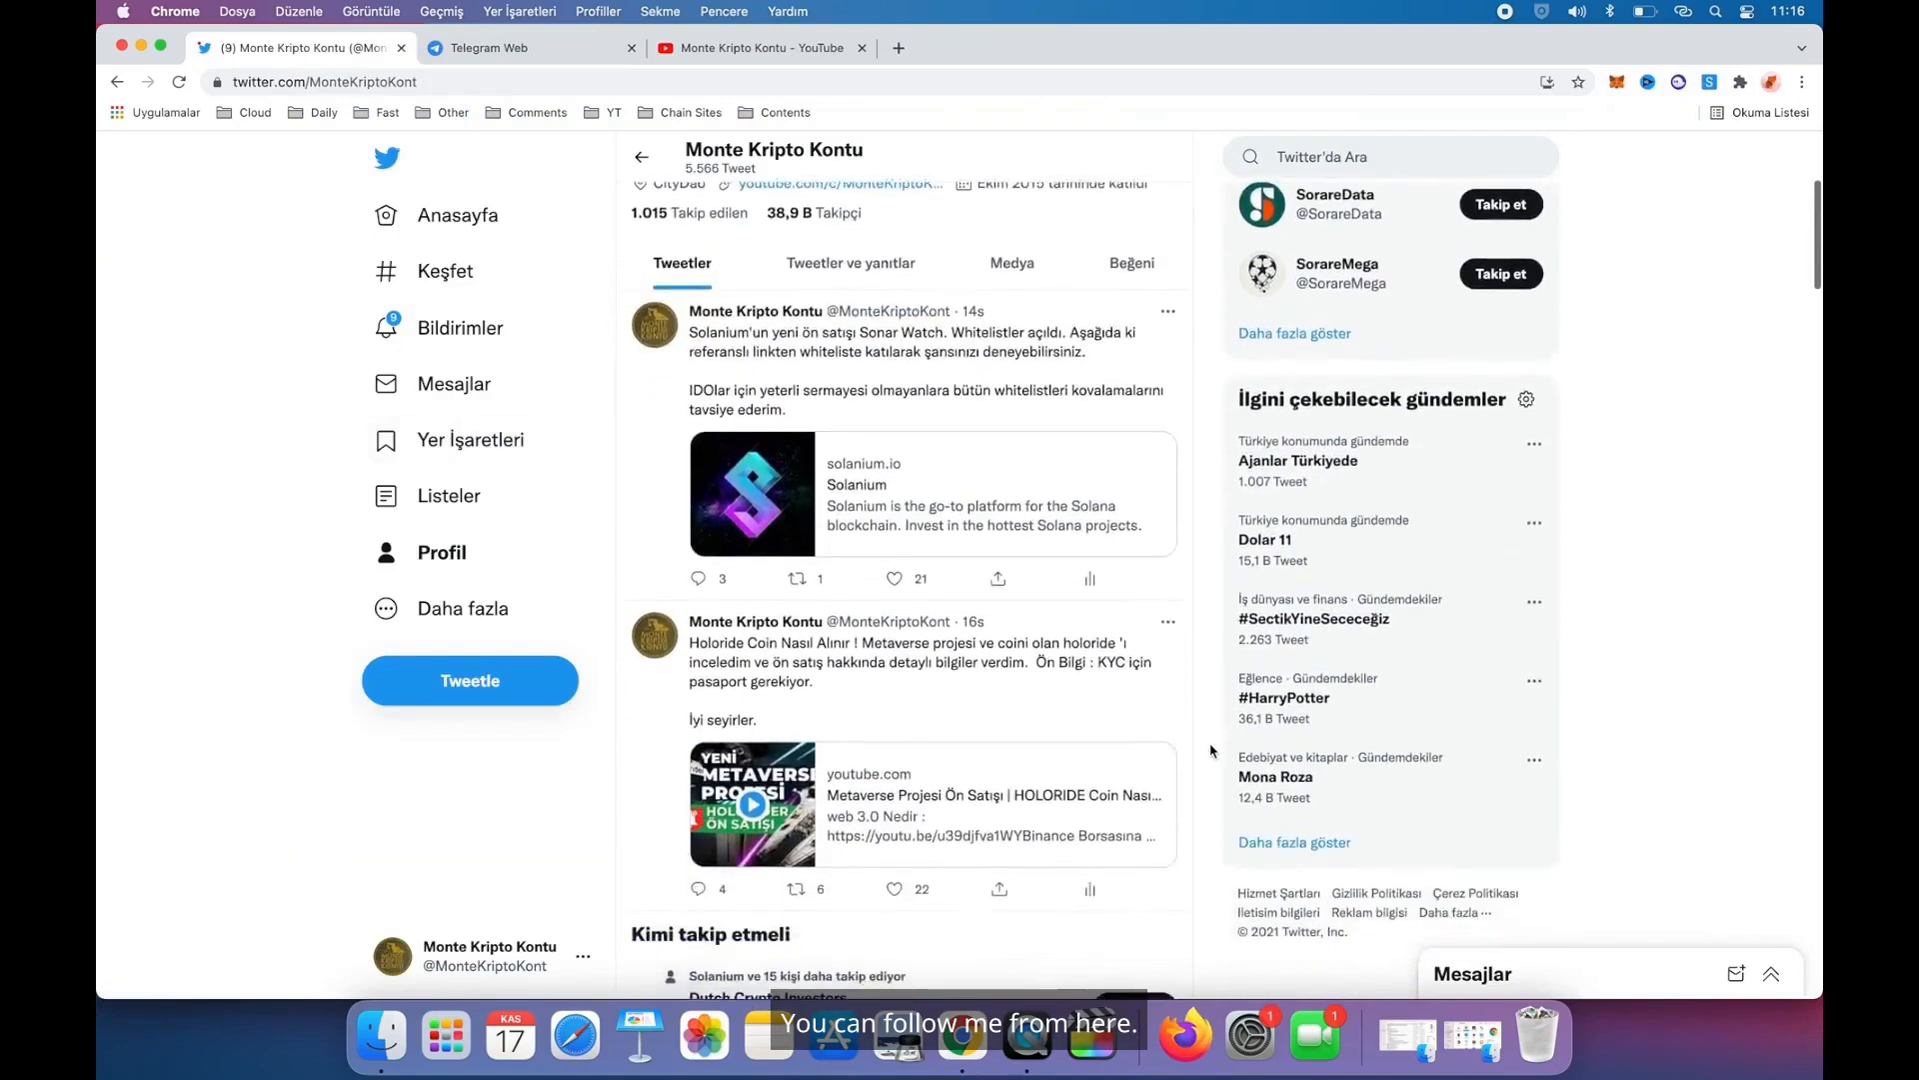
scroll(950, 430, up, 3)
click(516, 45)
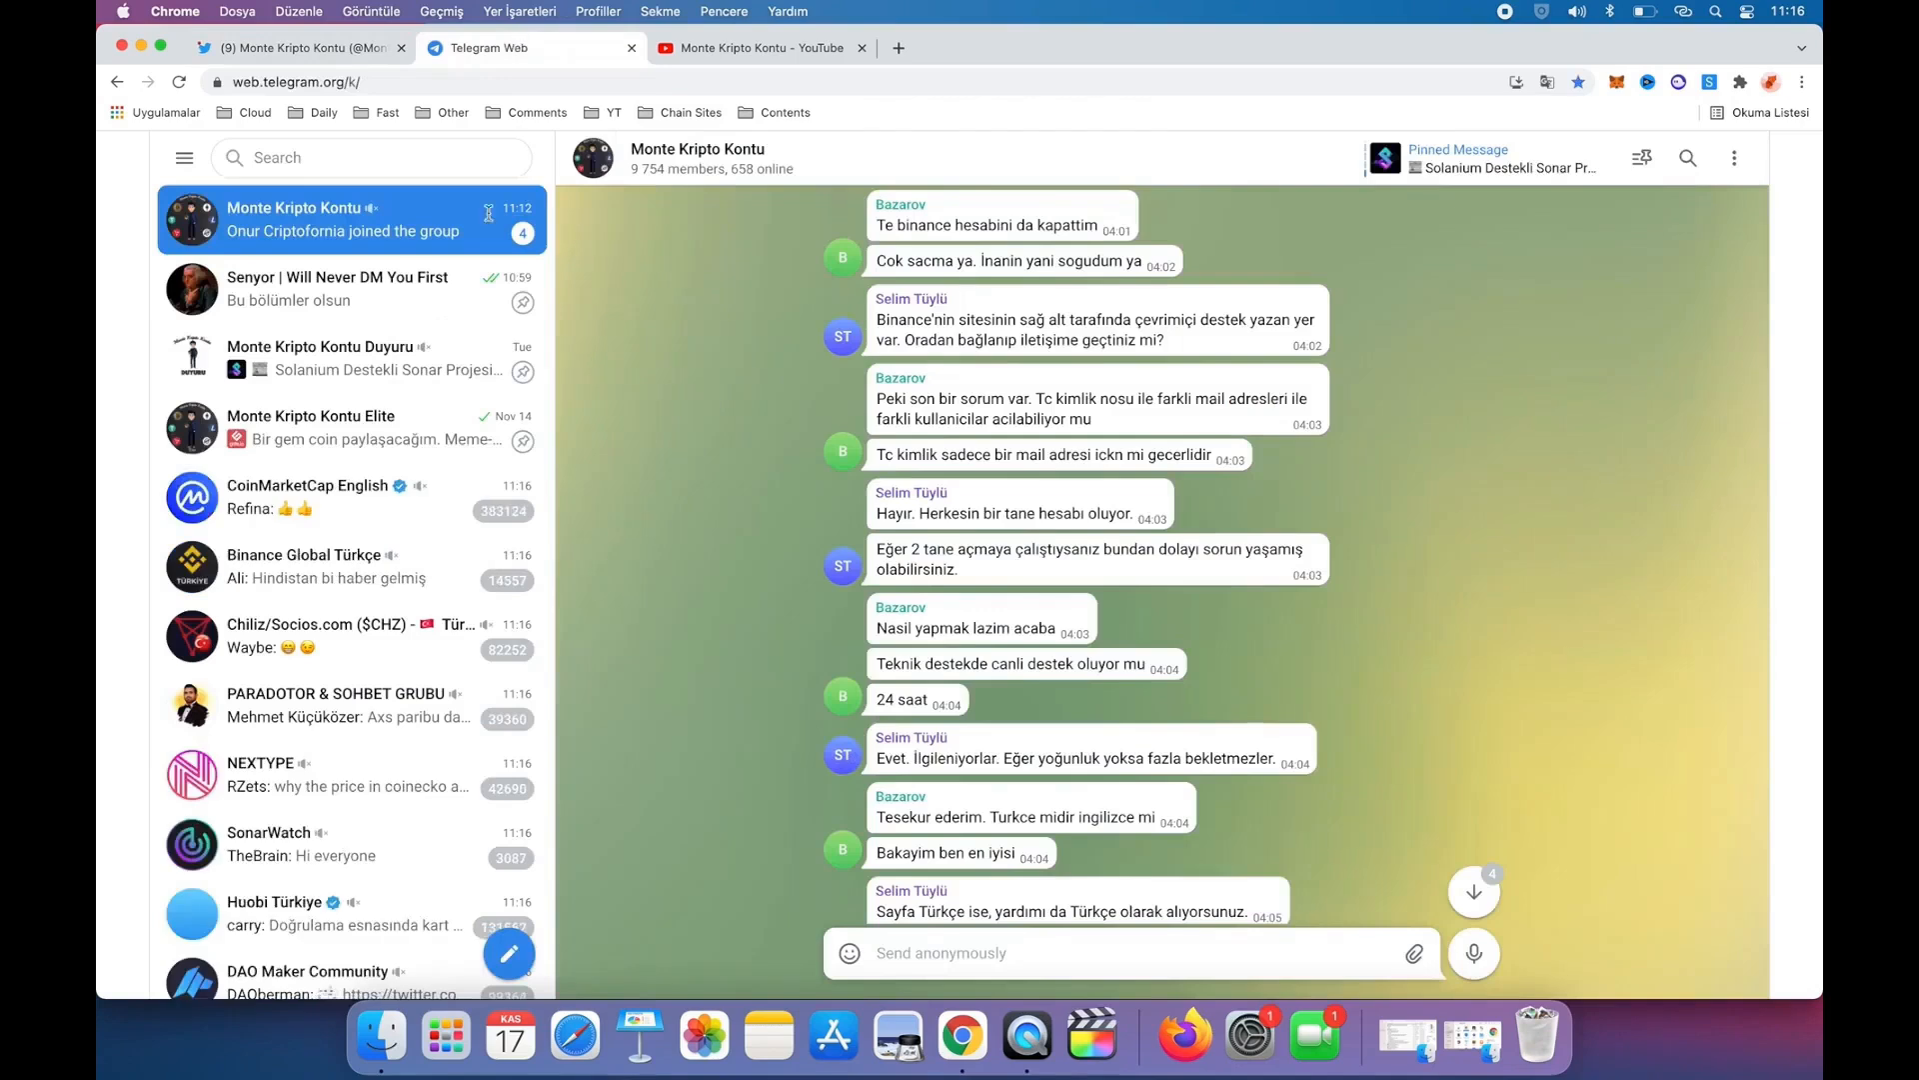
scroll(898, 455, up, 1)
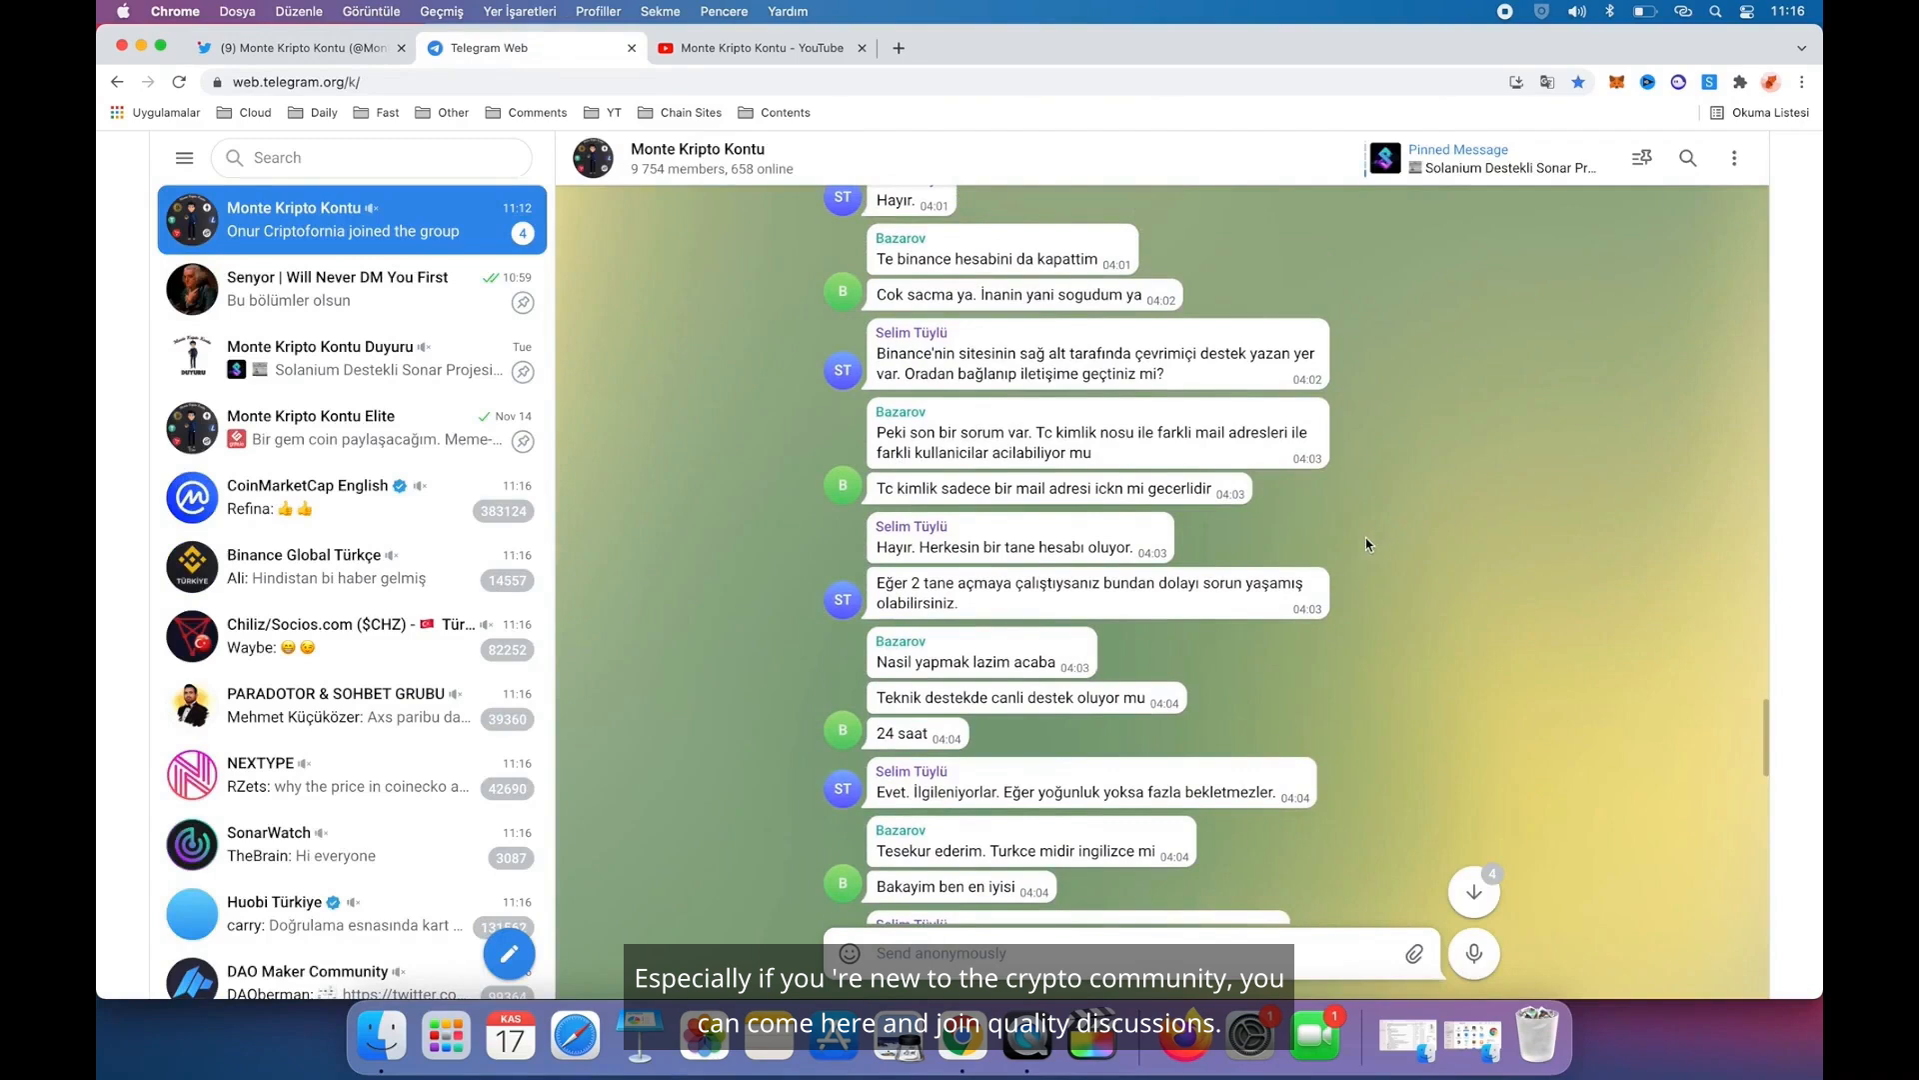
click(794, 48)
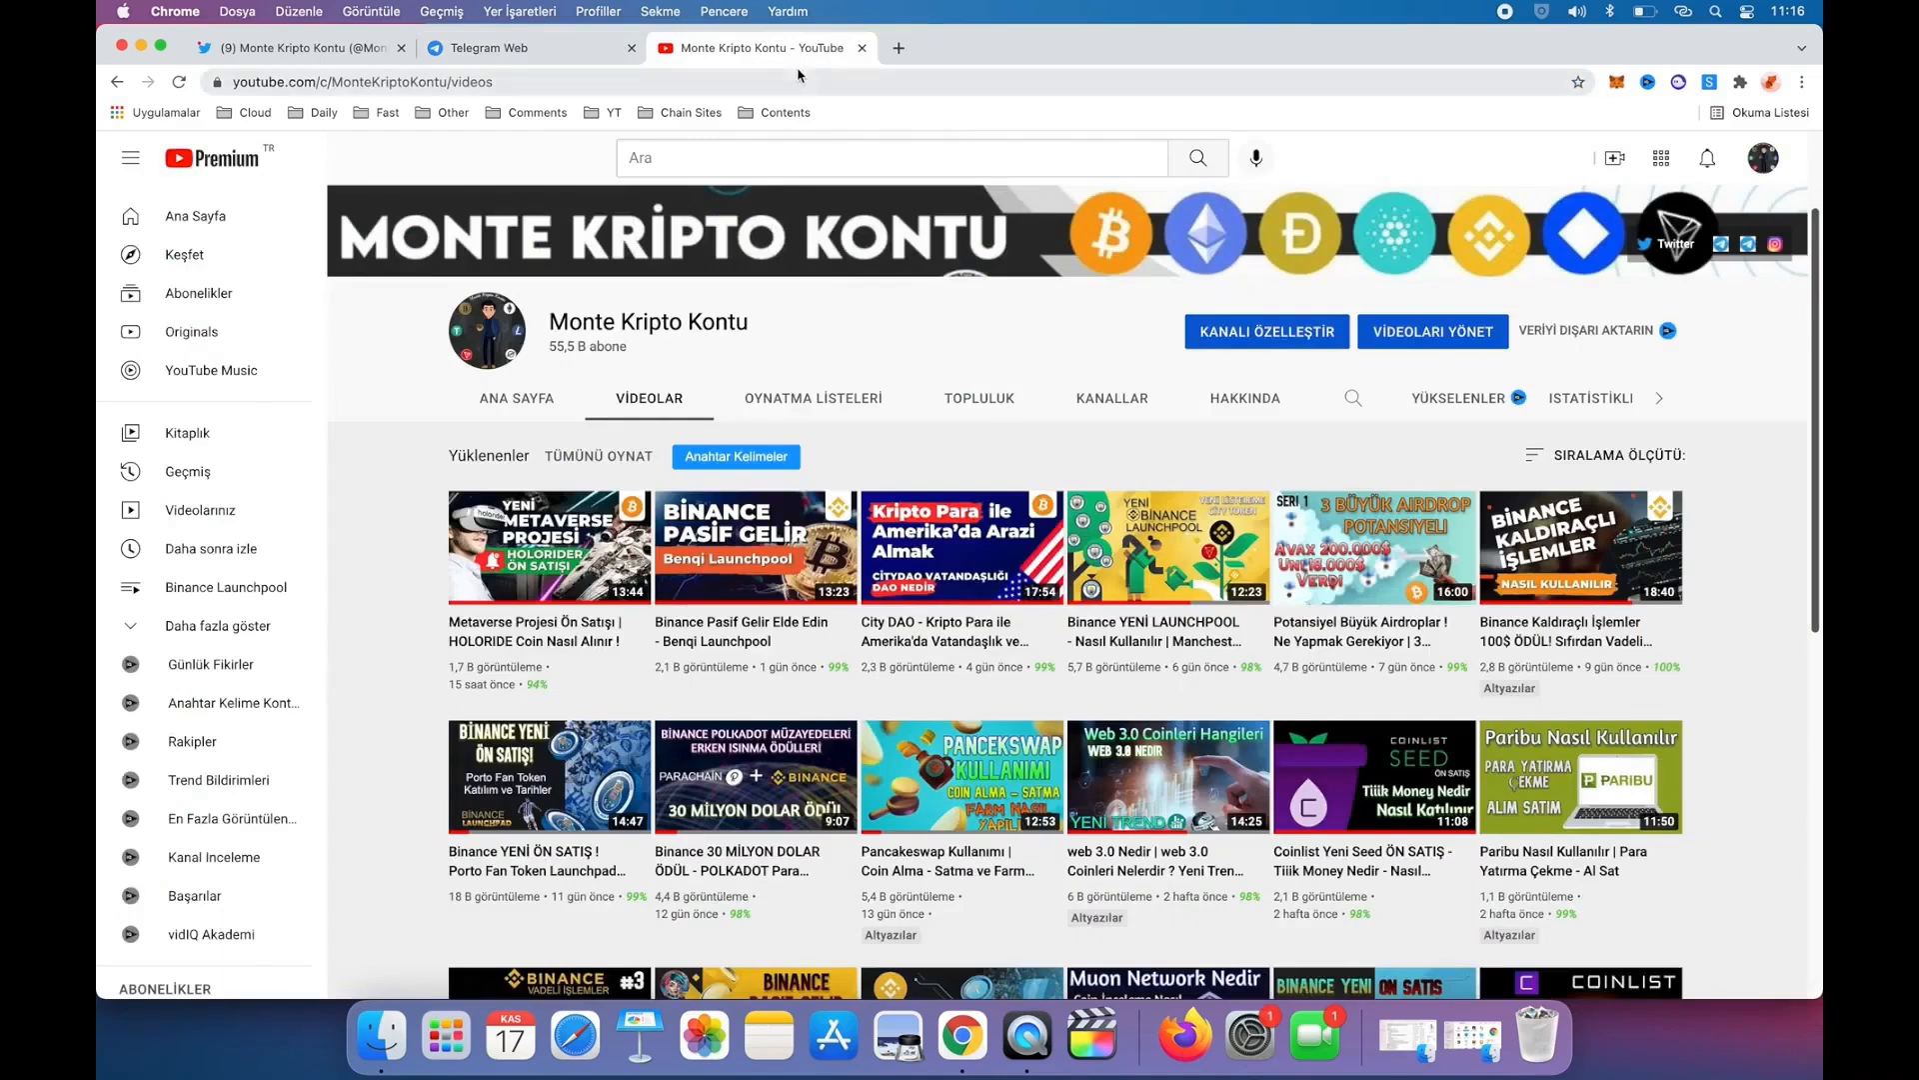